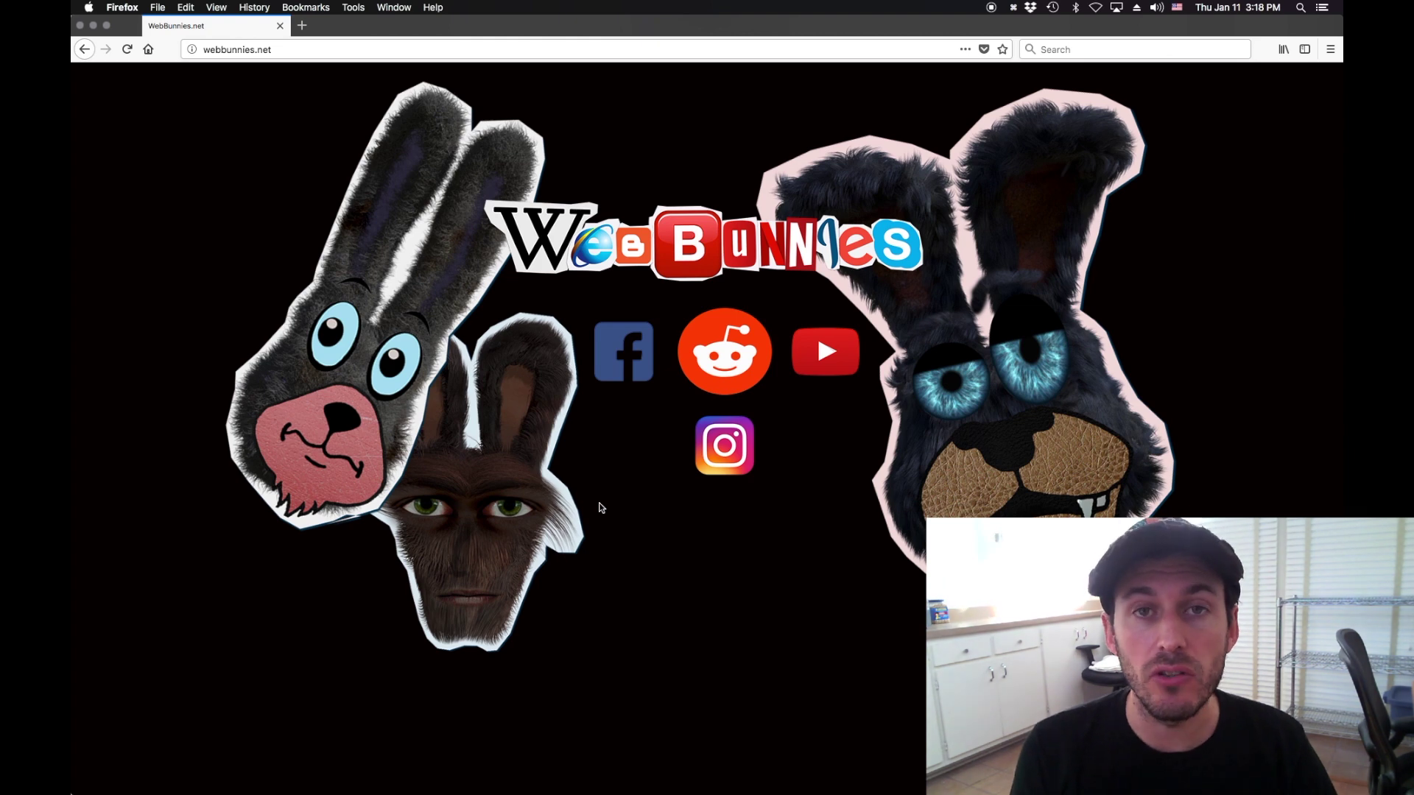
- Visit gimp.org in a new browser tab, then close that tab
key(super+t)
text(gimp.)
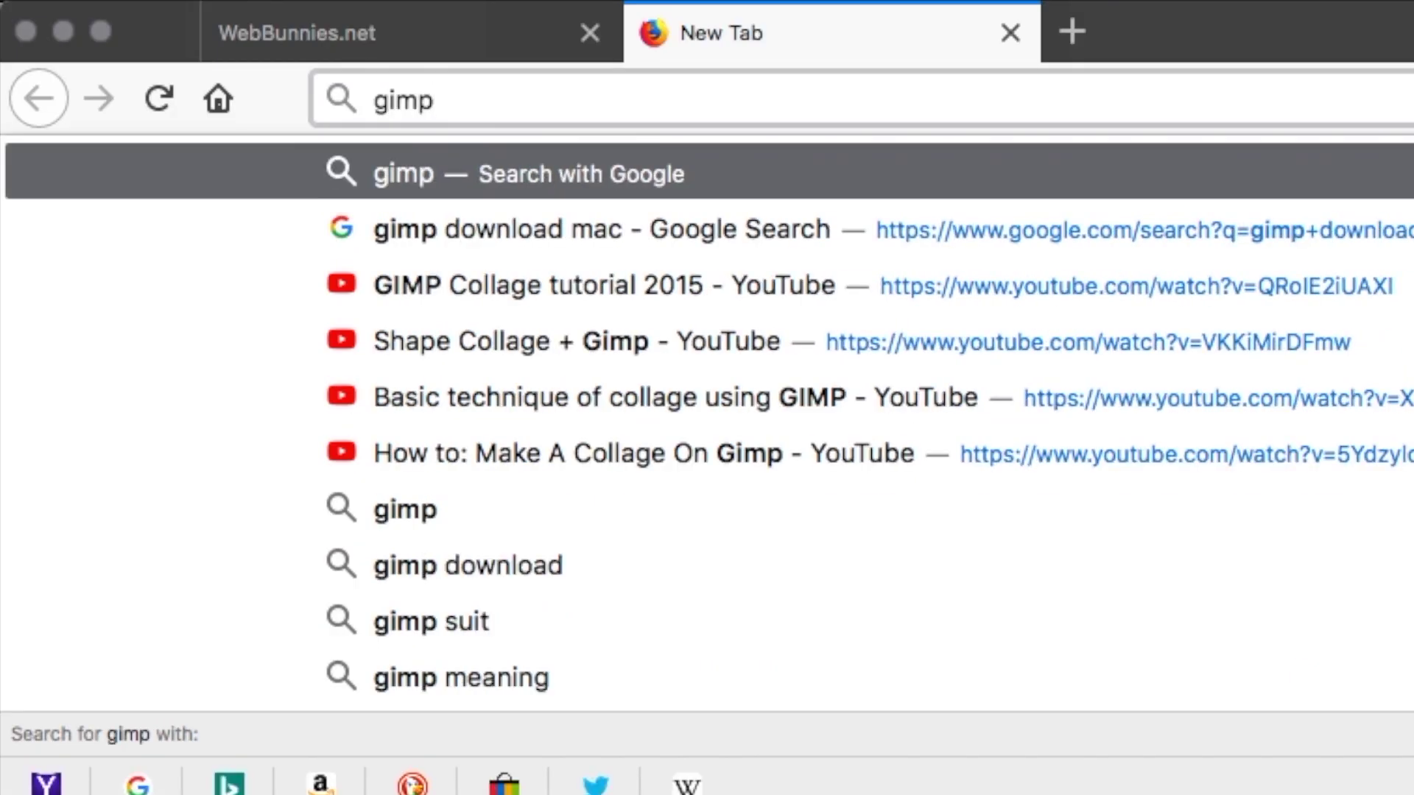
text(org)
key(Return)
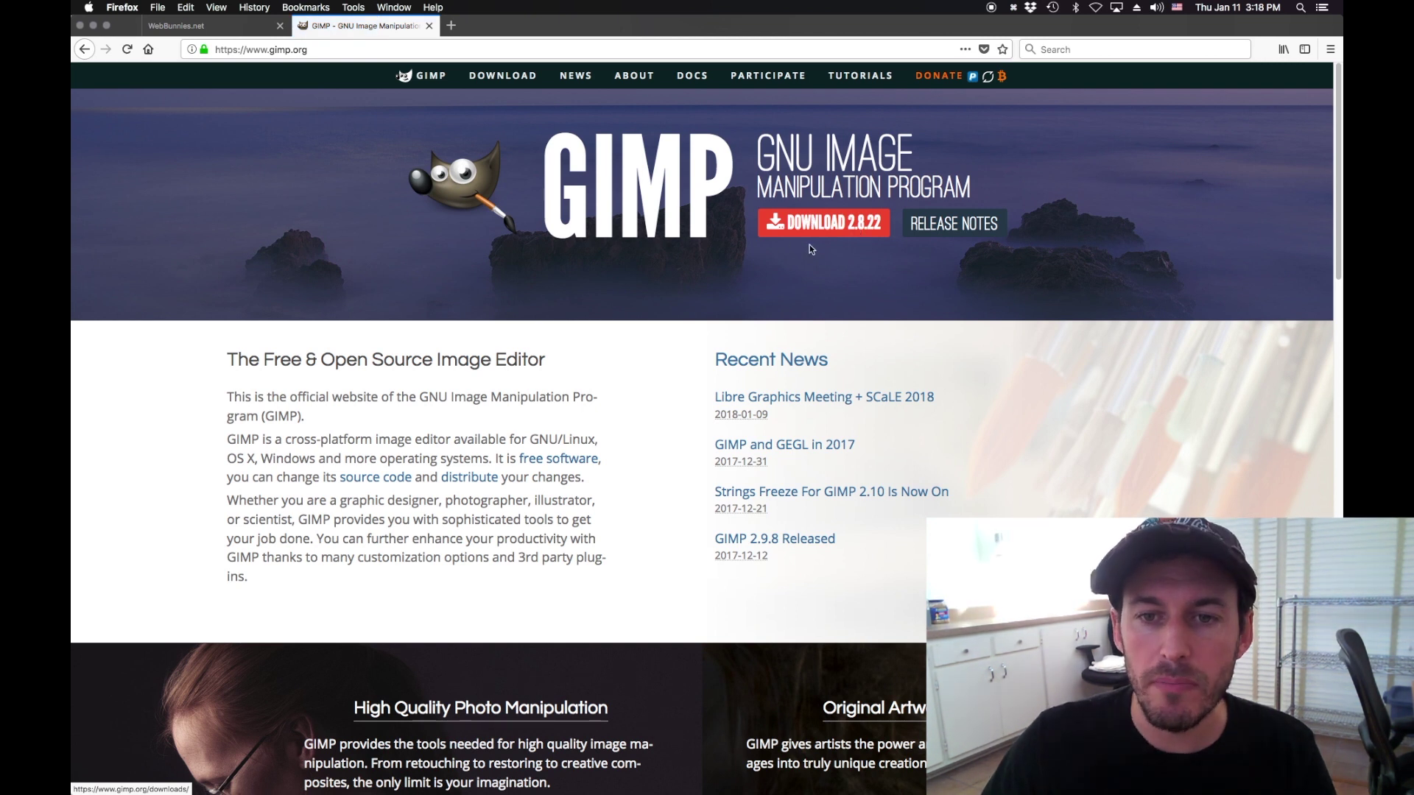
key(super+w)
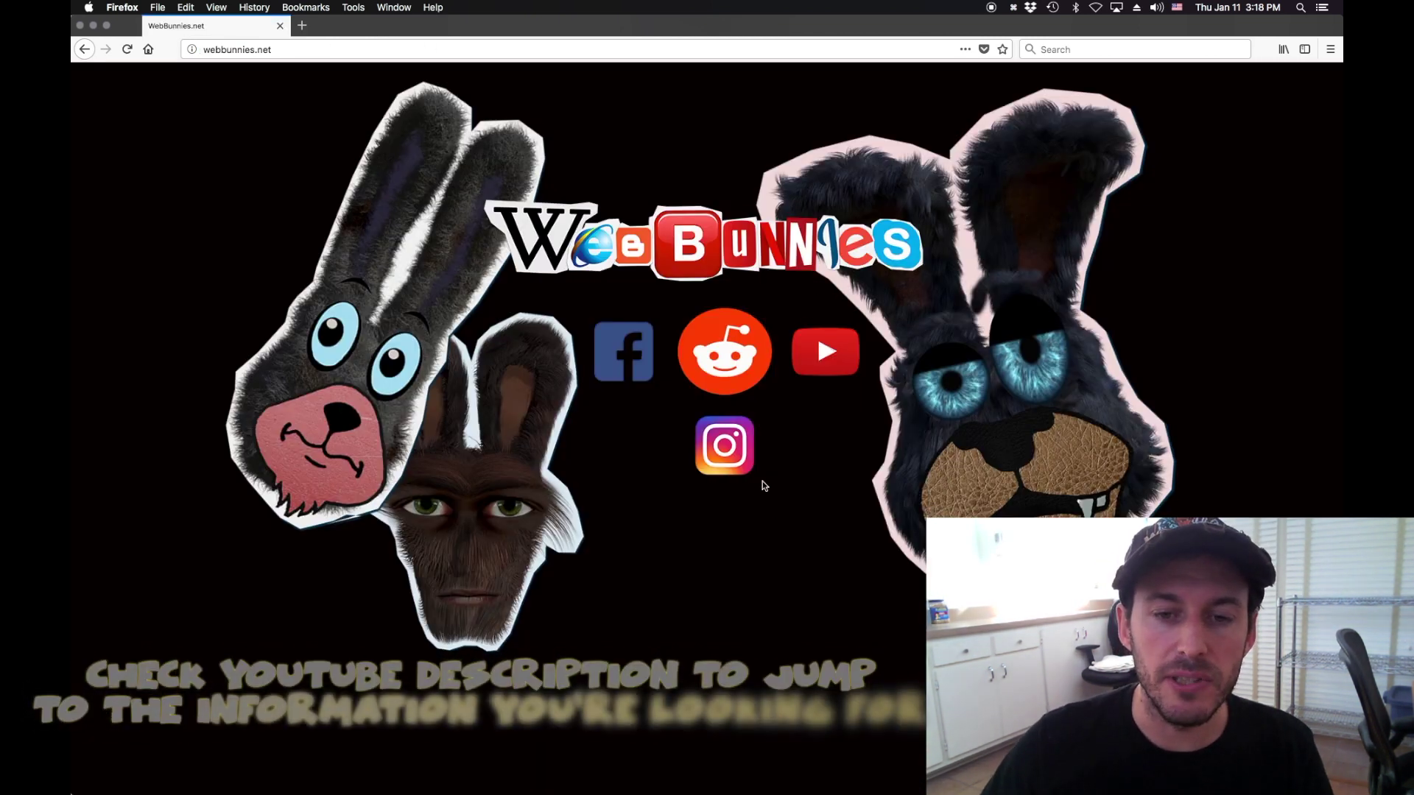
- Launch GIMP 2.8 from the Dock and let it finish loading
mouse_move(735, 792)
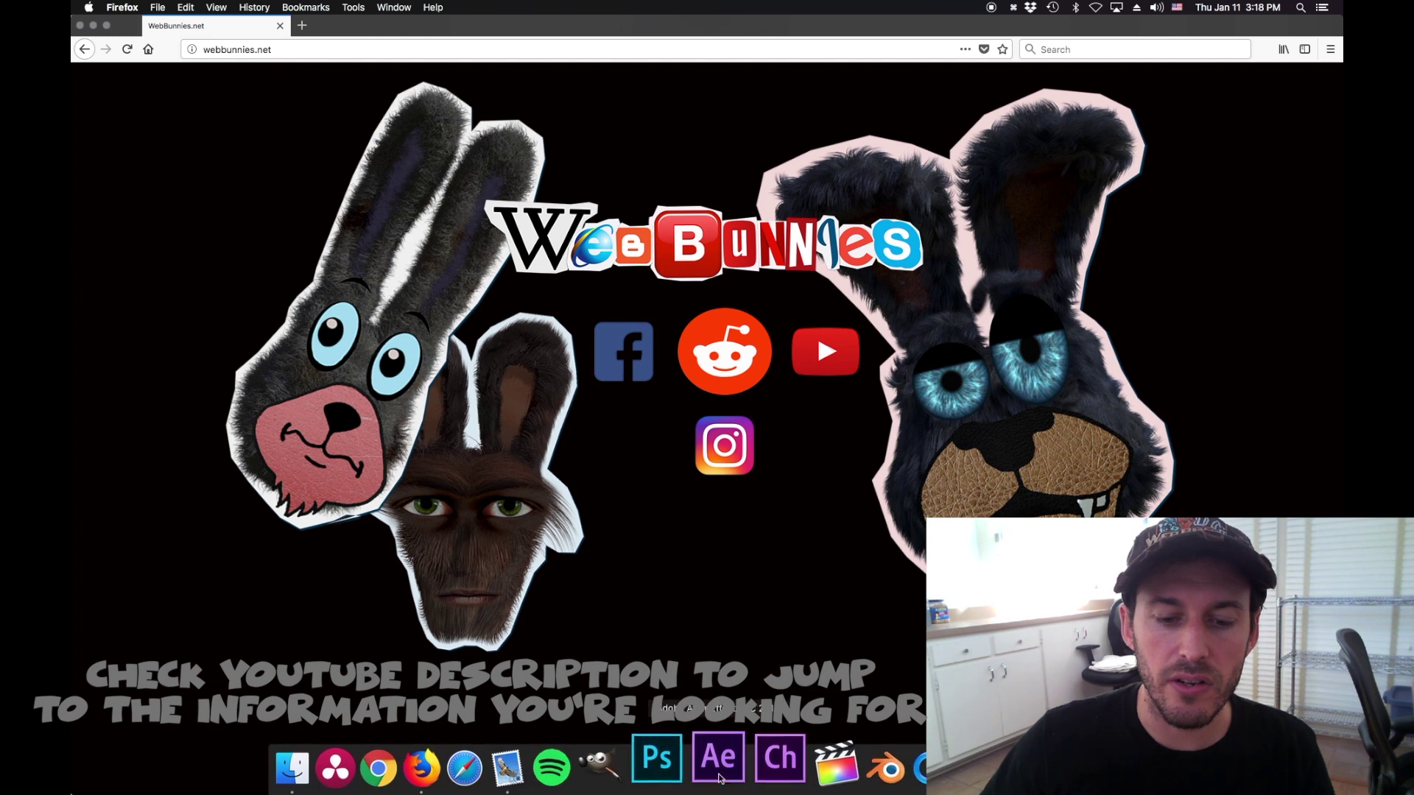
click(635, 752)
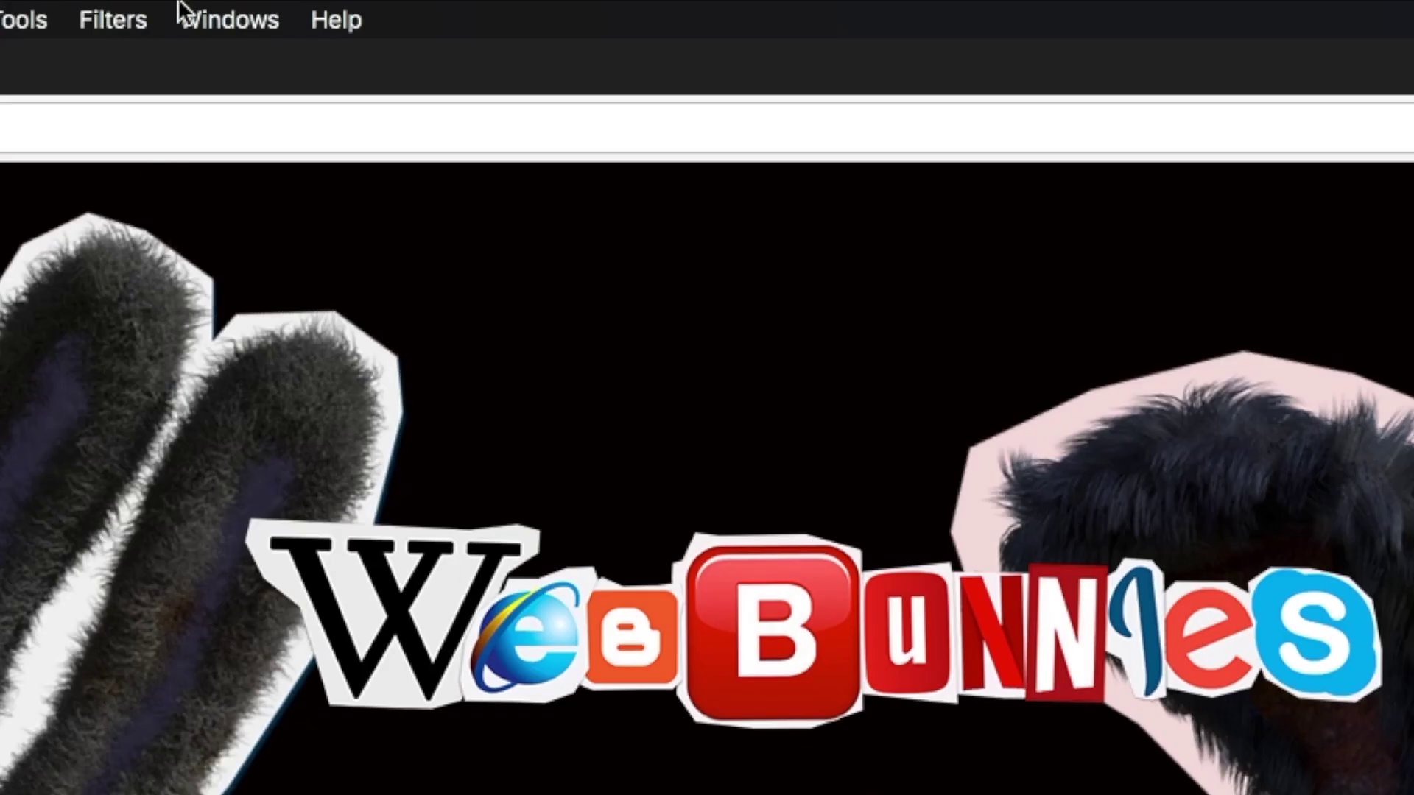
click(243, 15)
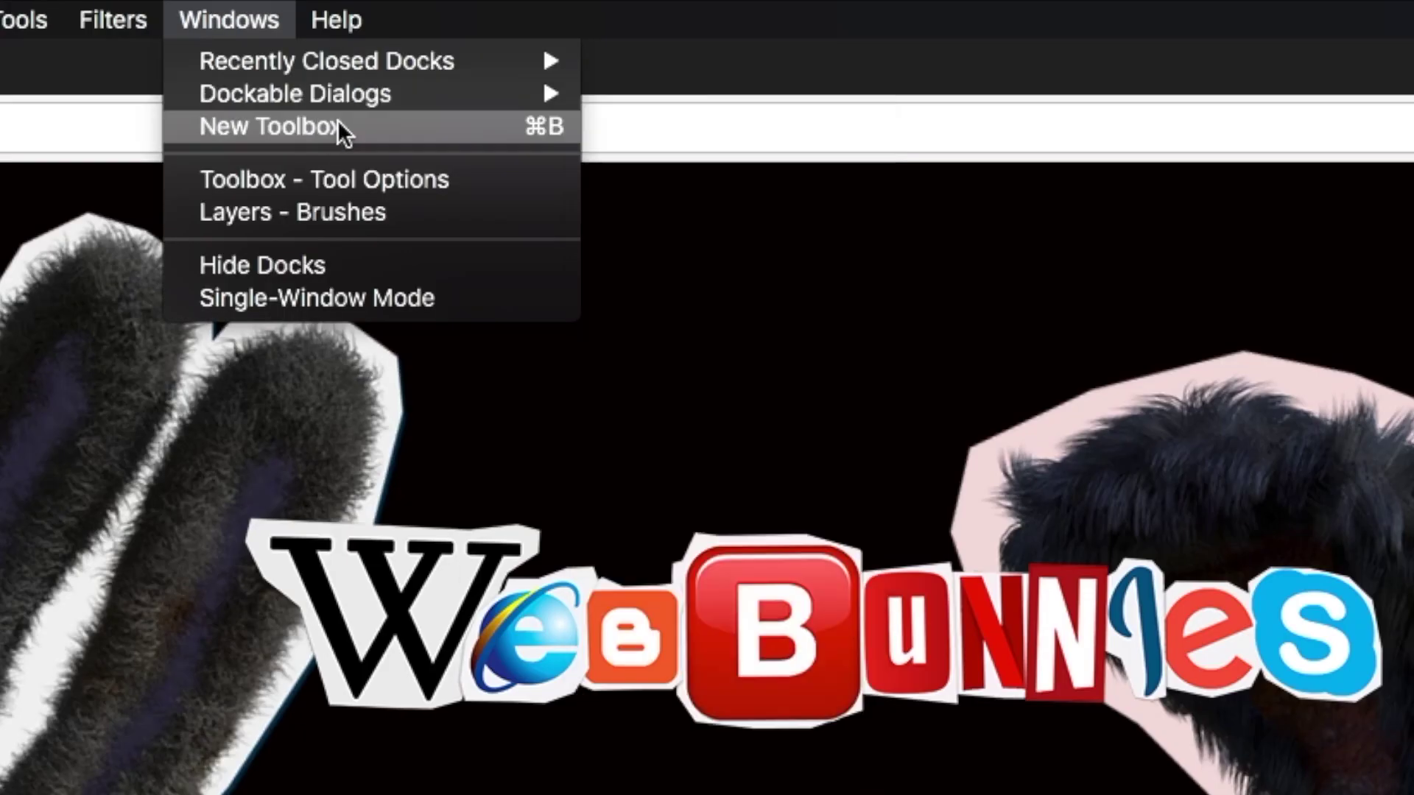
- Switch GIMP to Single-Window Mode so the meme template and its docks share one window
click(427, 304)
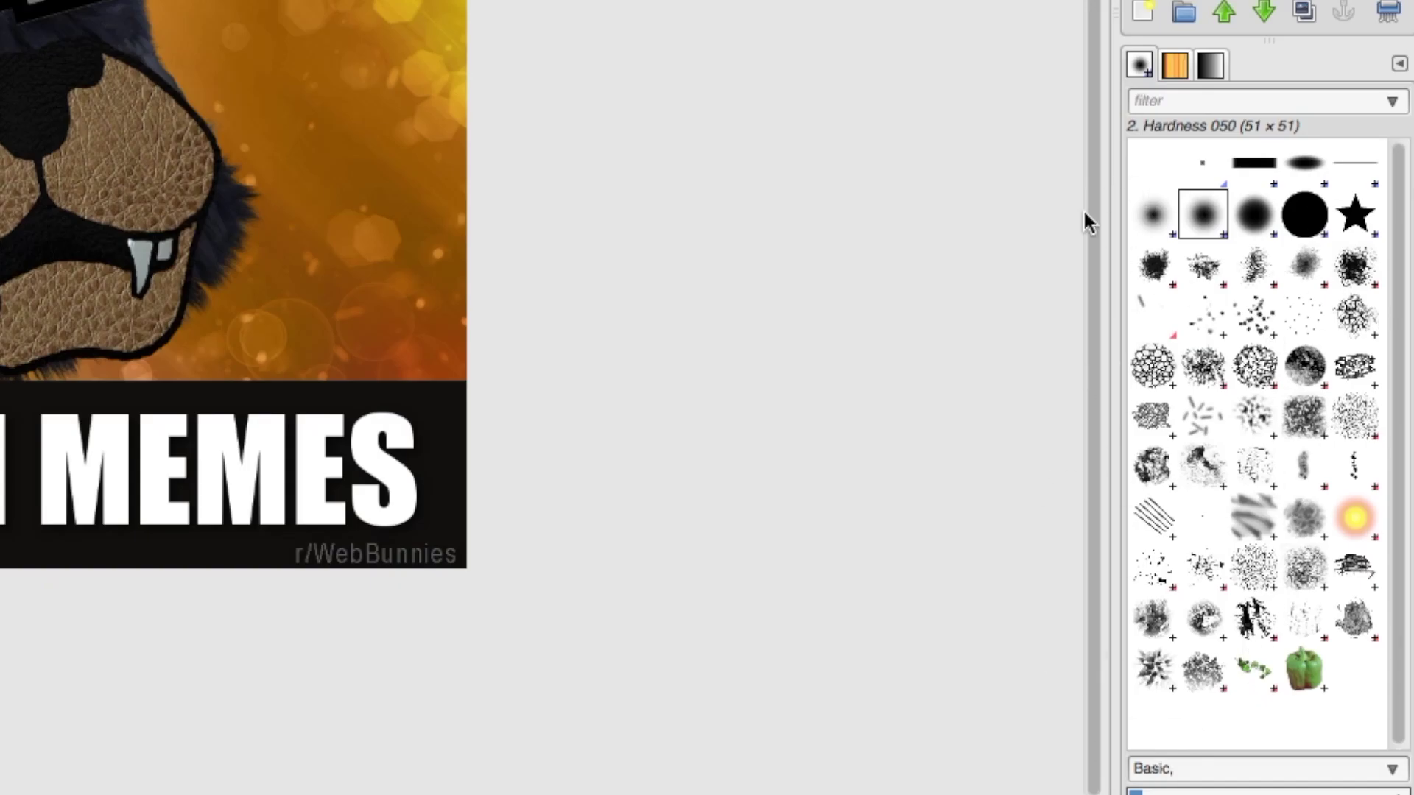
- Browse the Patterns and Gradients lists, return to Brushes, and select the Move tool
click(1181, 67)
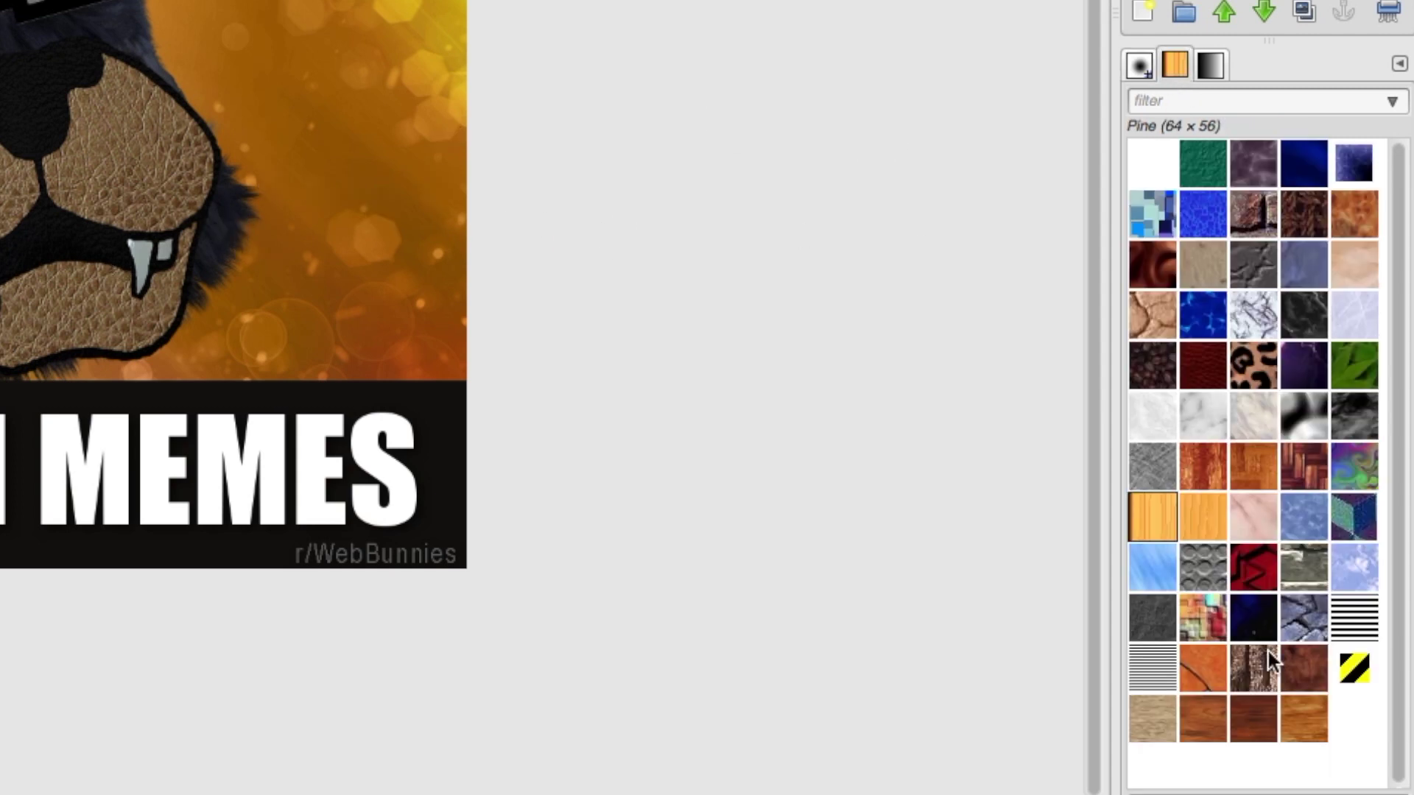
click(1209, 62)
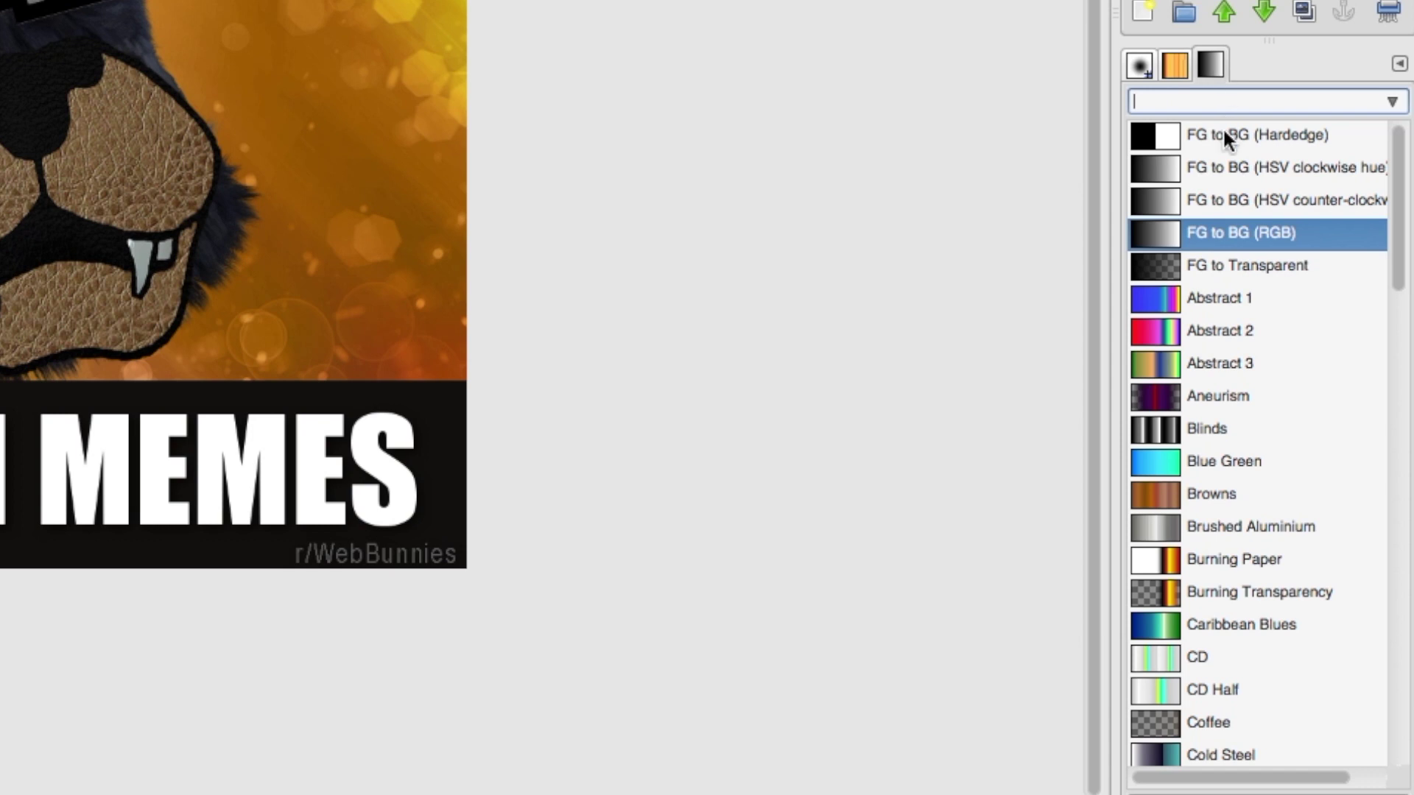
click(1140, 66)
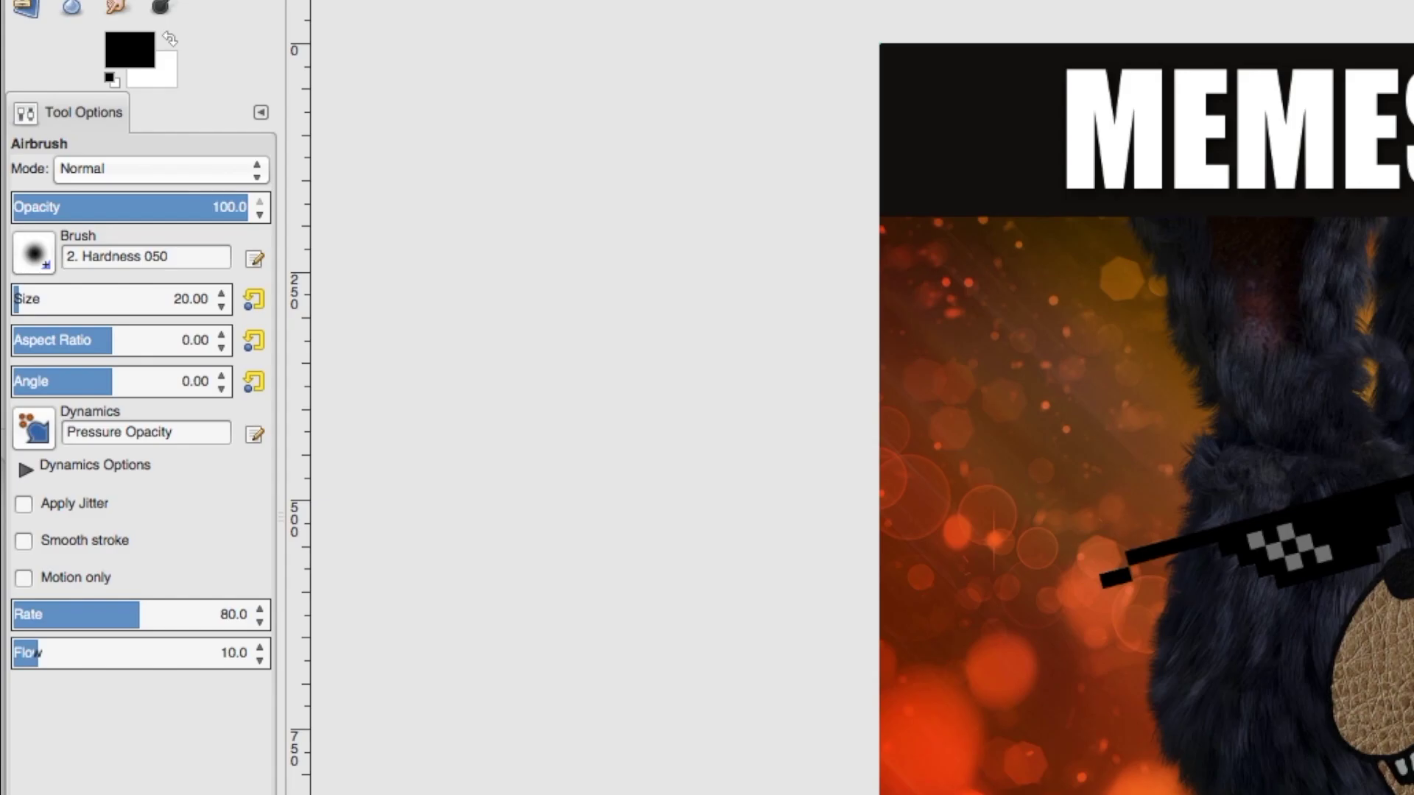
click(315, 111)
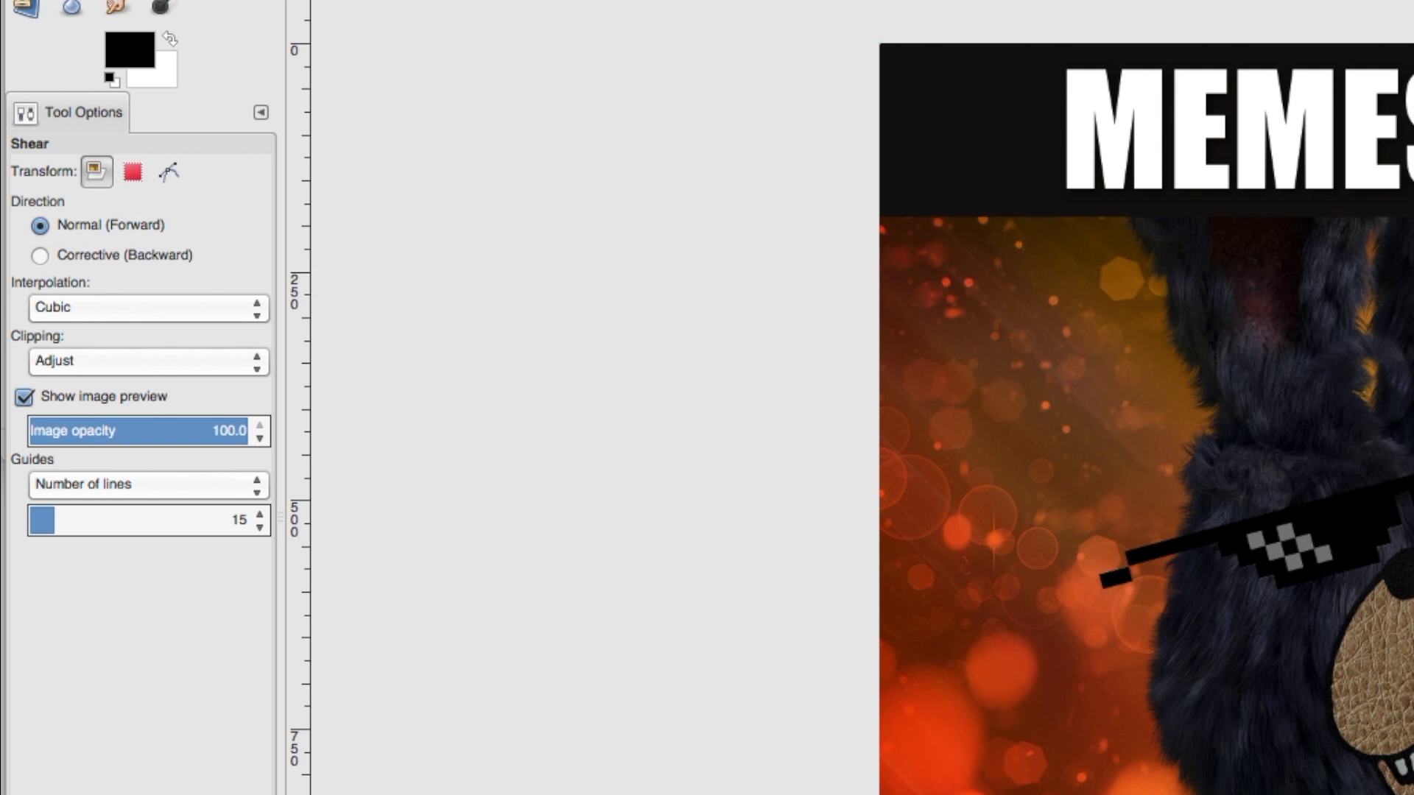
key(m)
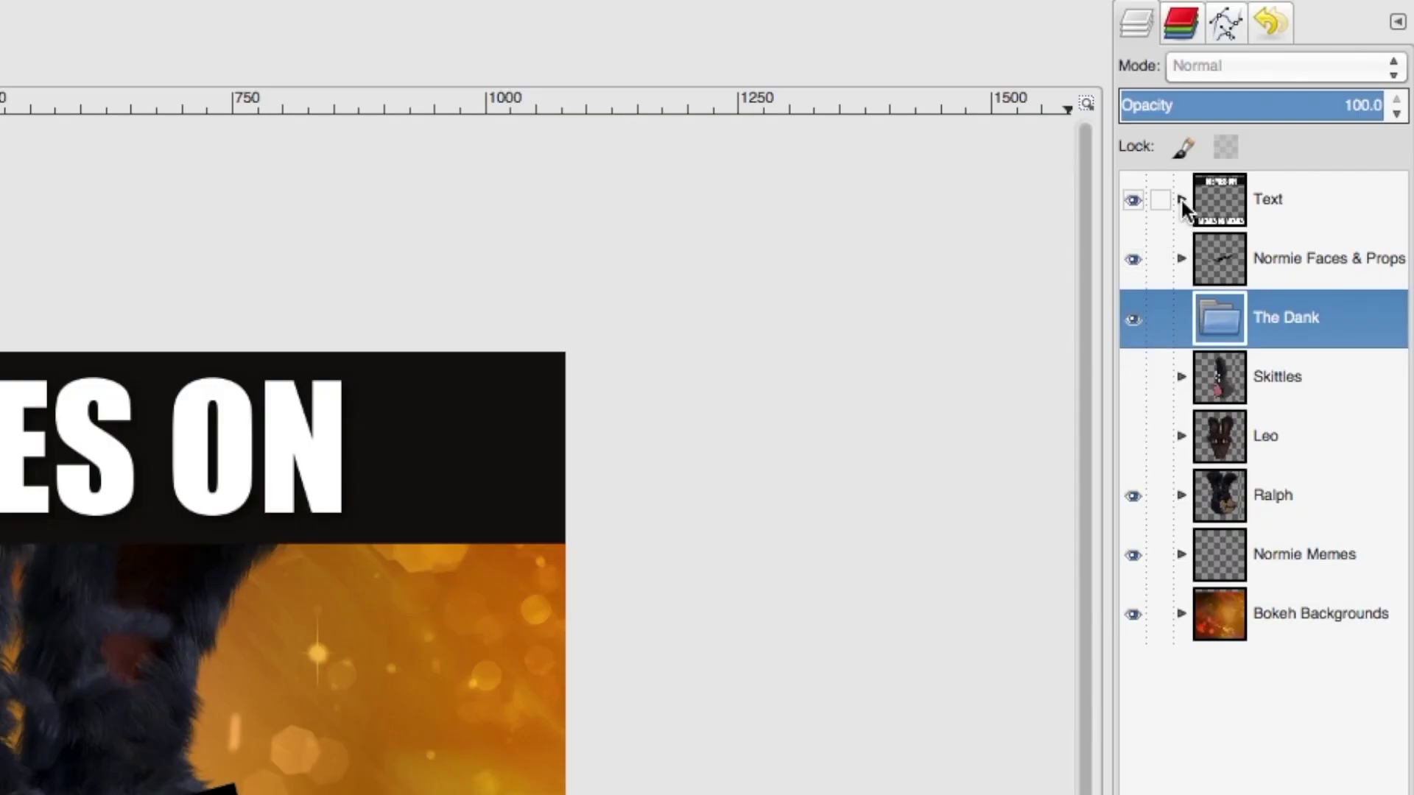
click(1182, 199)
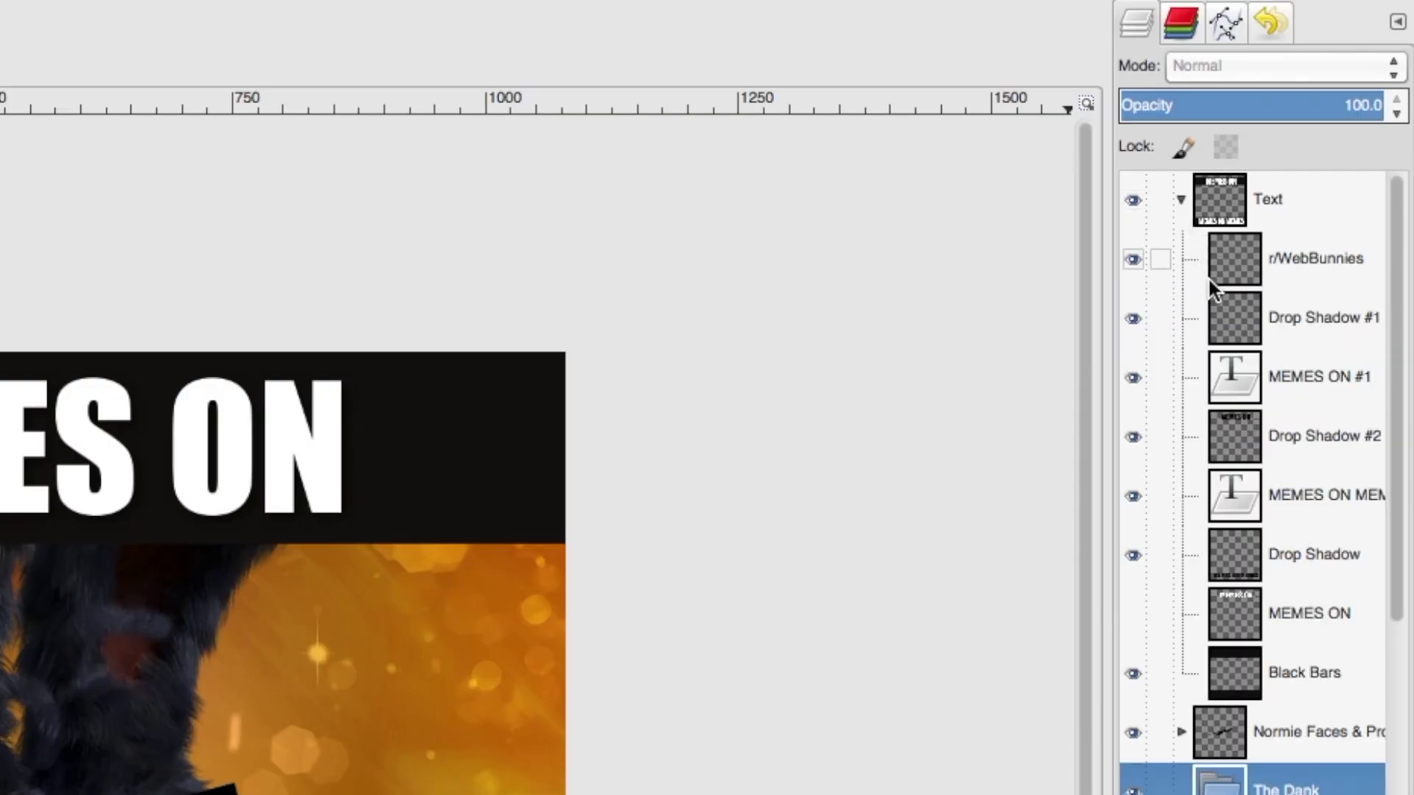
click(1295, 254)
click(1295, 313)
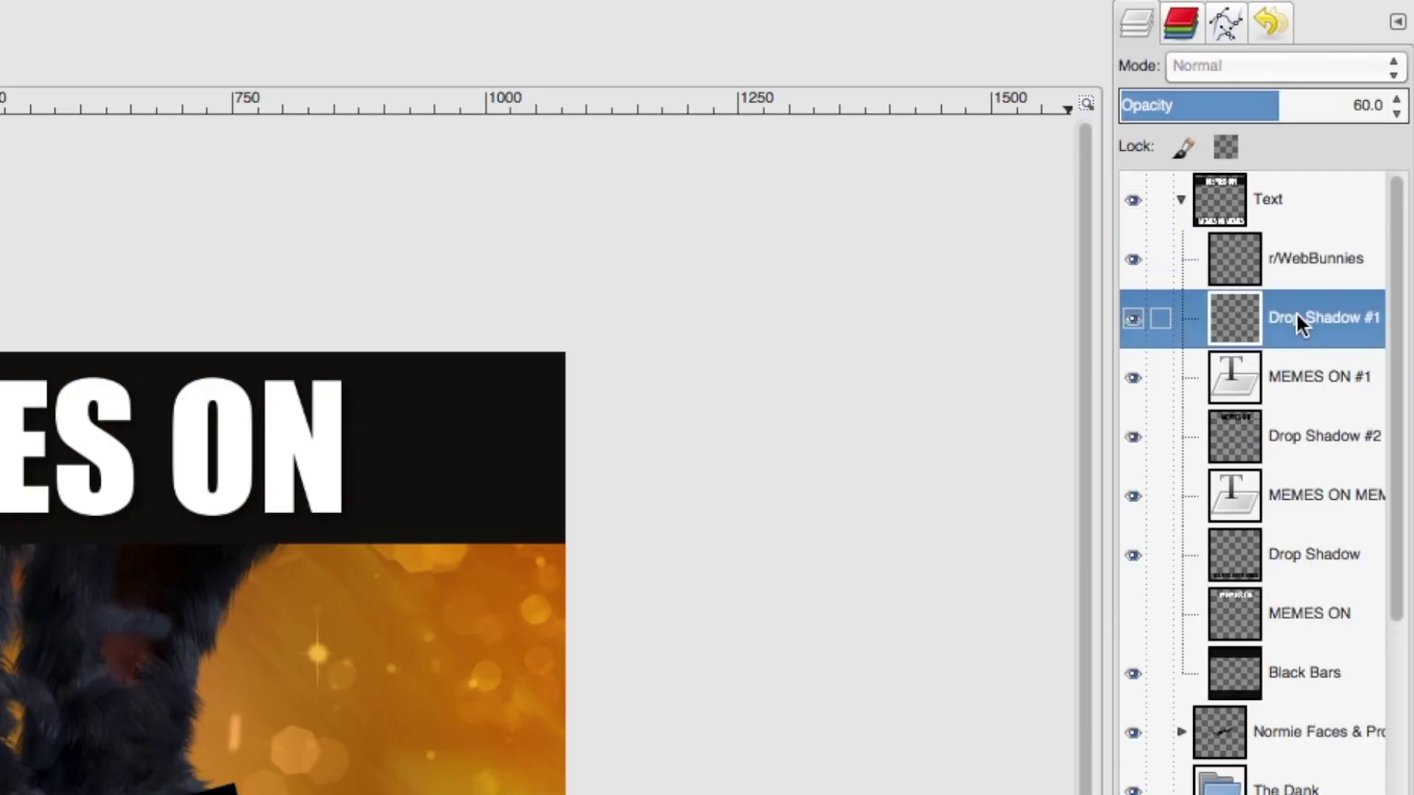
click(1297, 374)
click(1298, 436)
click(1305, 496)
click(1305, 554)
click(1305, 618)
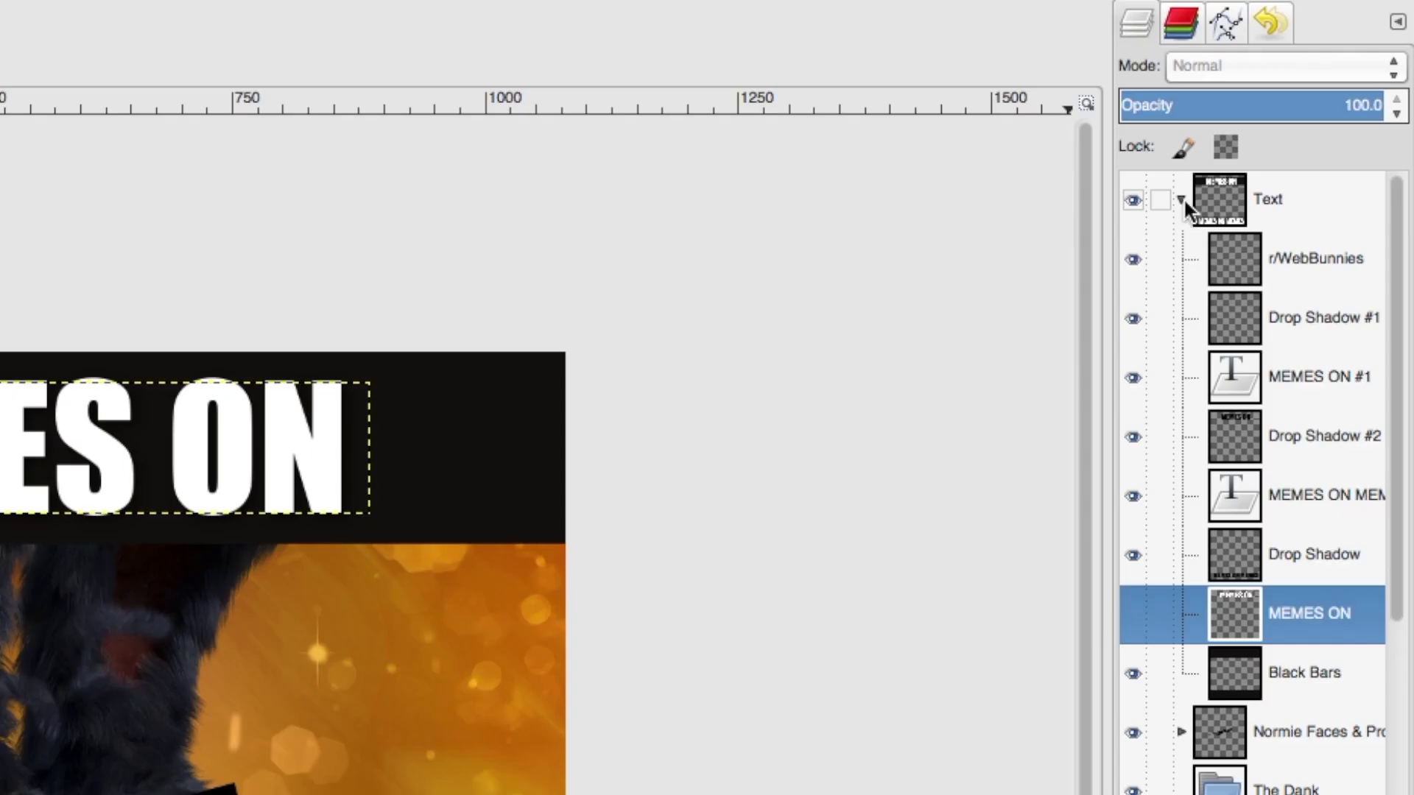
click(1294, 113)
click(1133, 200)
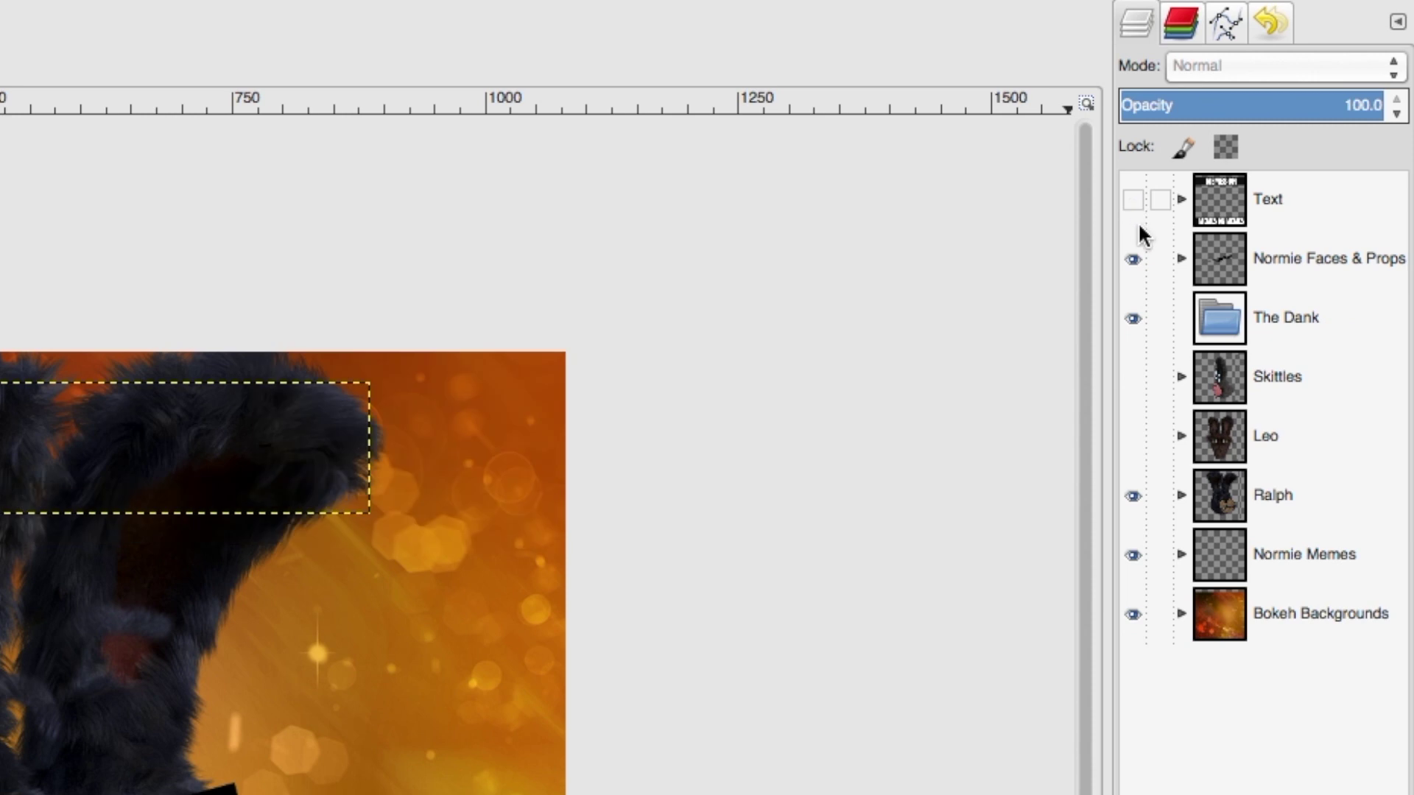
click(1133, 199)
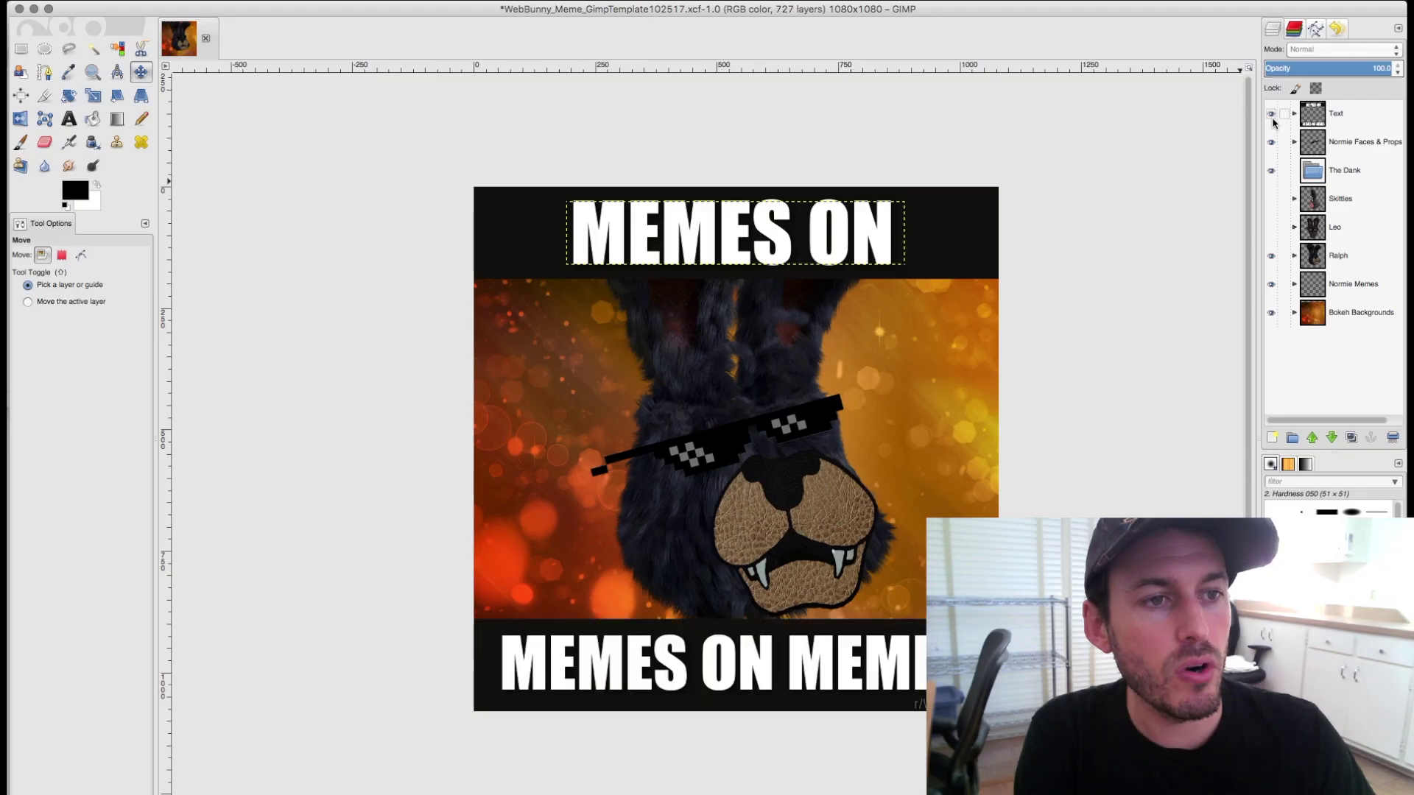
click(1133, 199)
click(1271, 141)
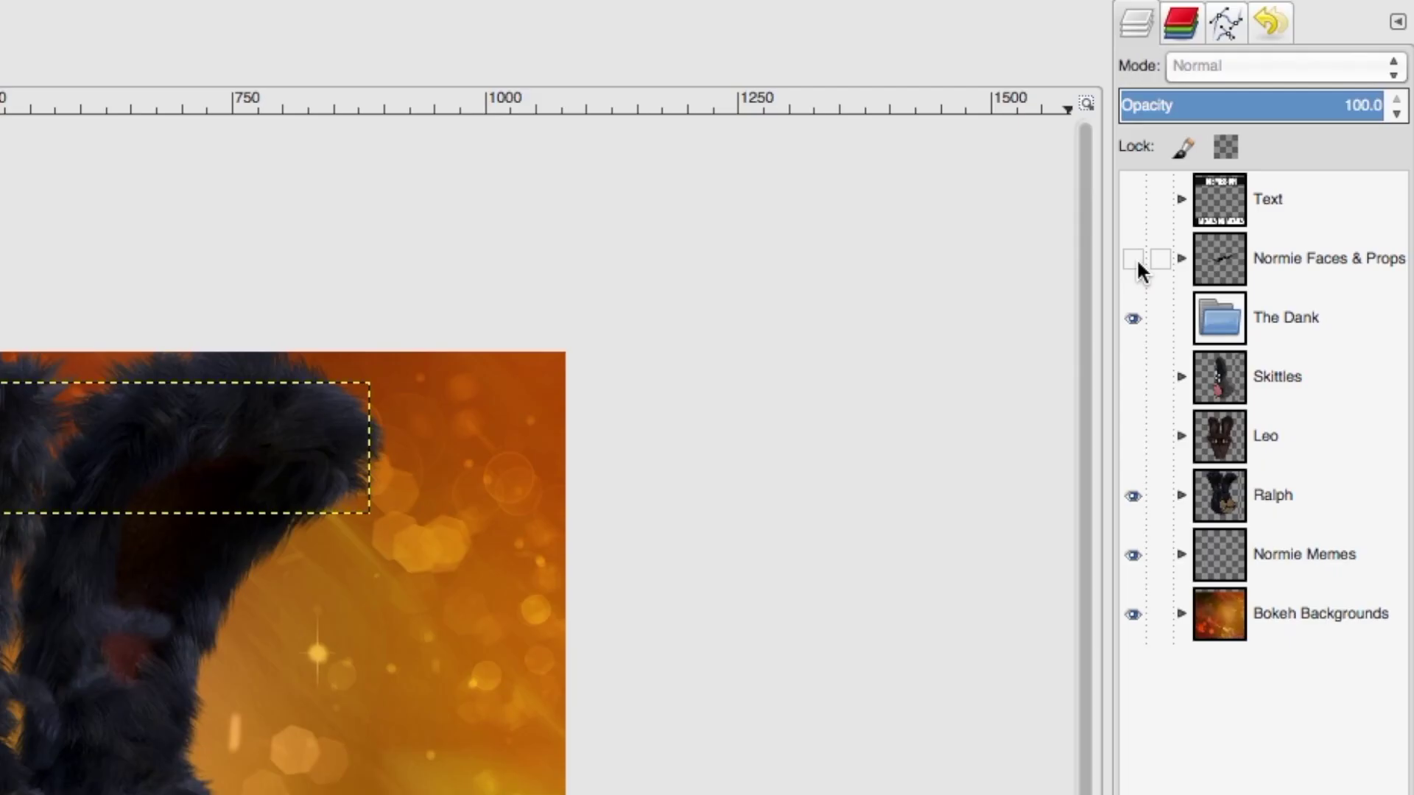
click(1271, 142)
click(1133, 200)
click(1181, 199)
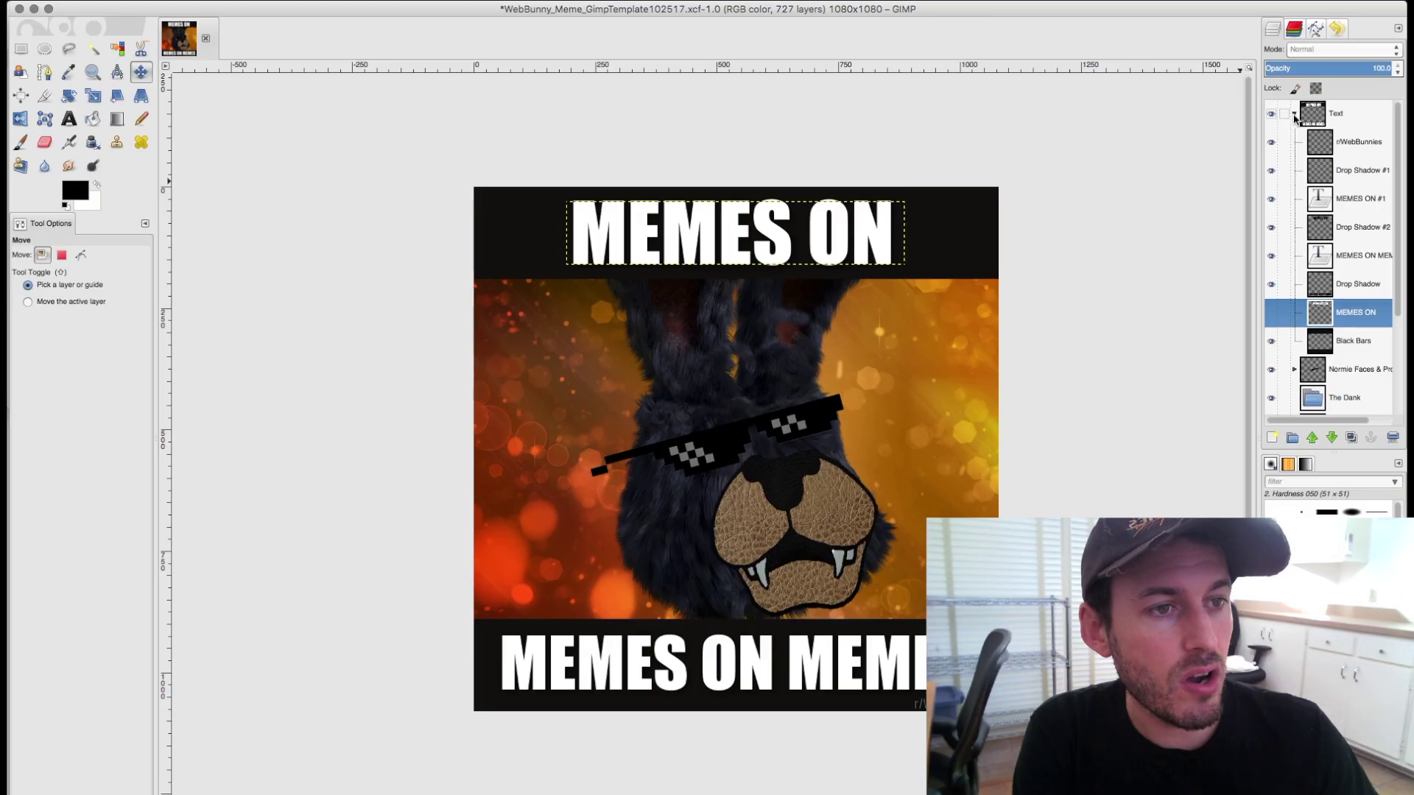
click(1180, 199)
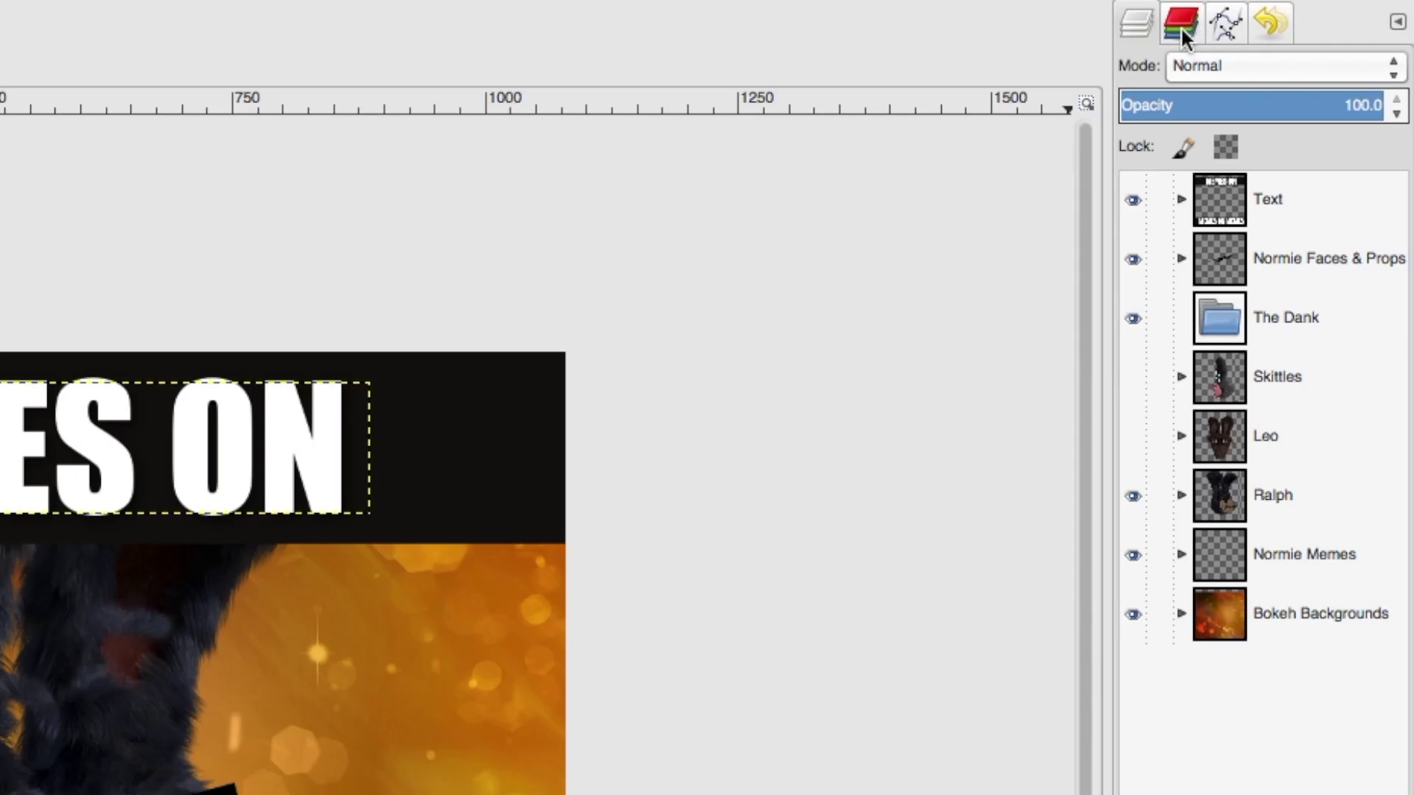
click(1181, 25)
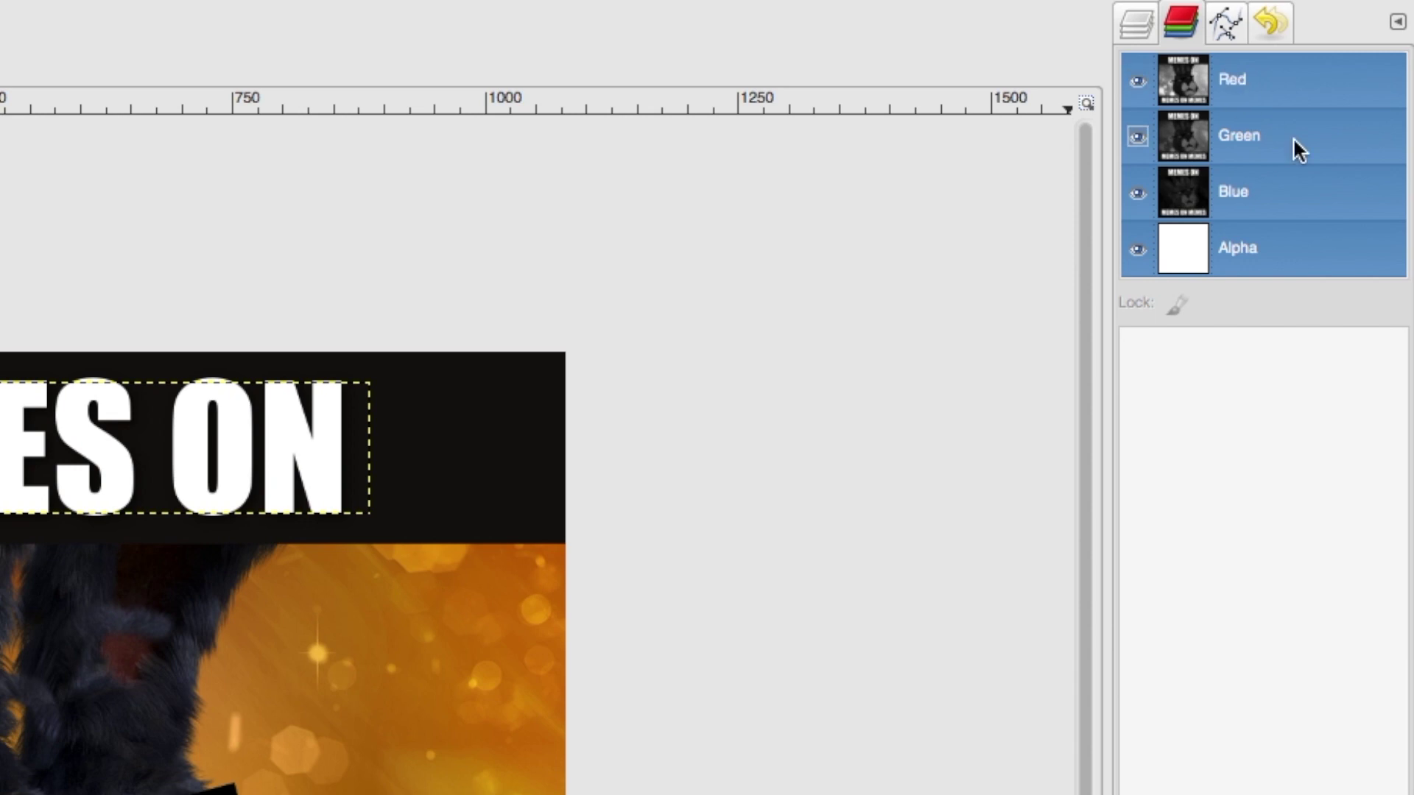
click(1223, 30)
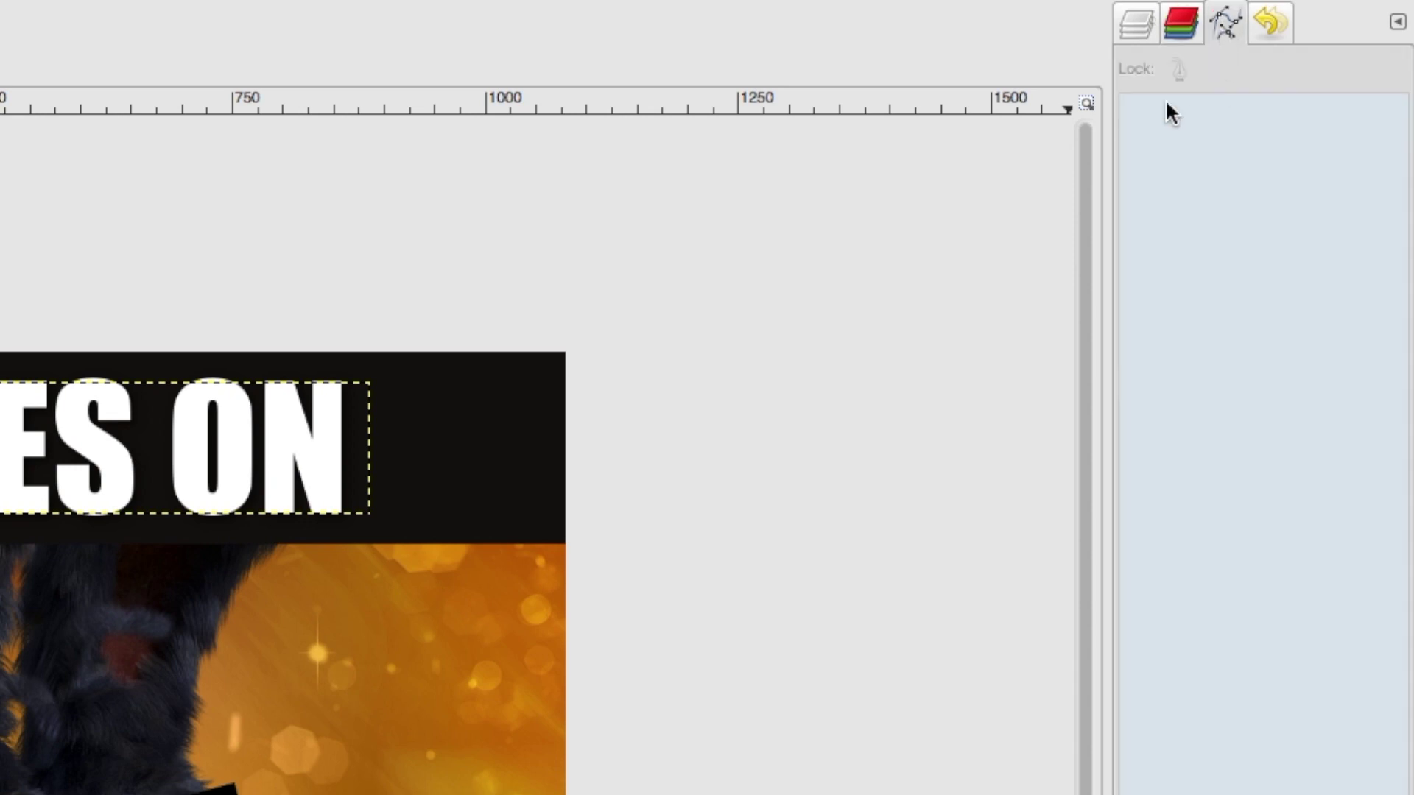
click(1272, 24)
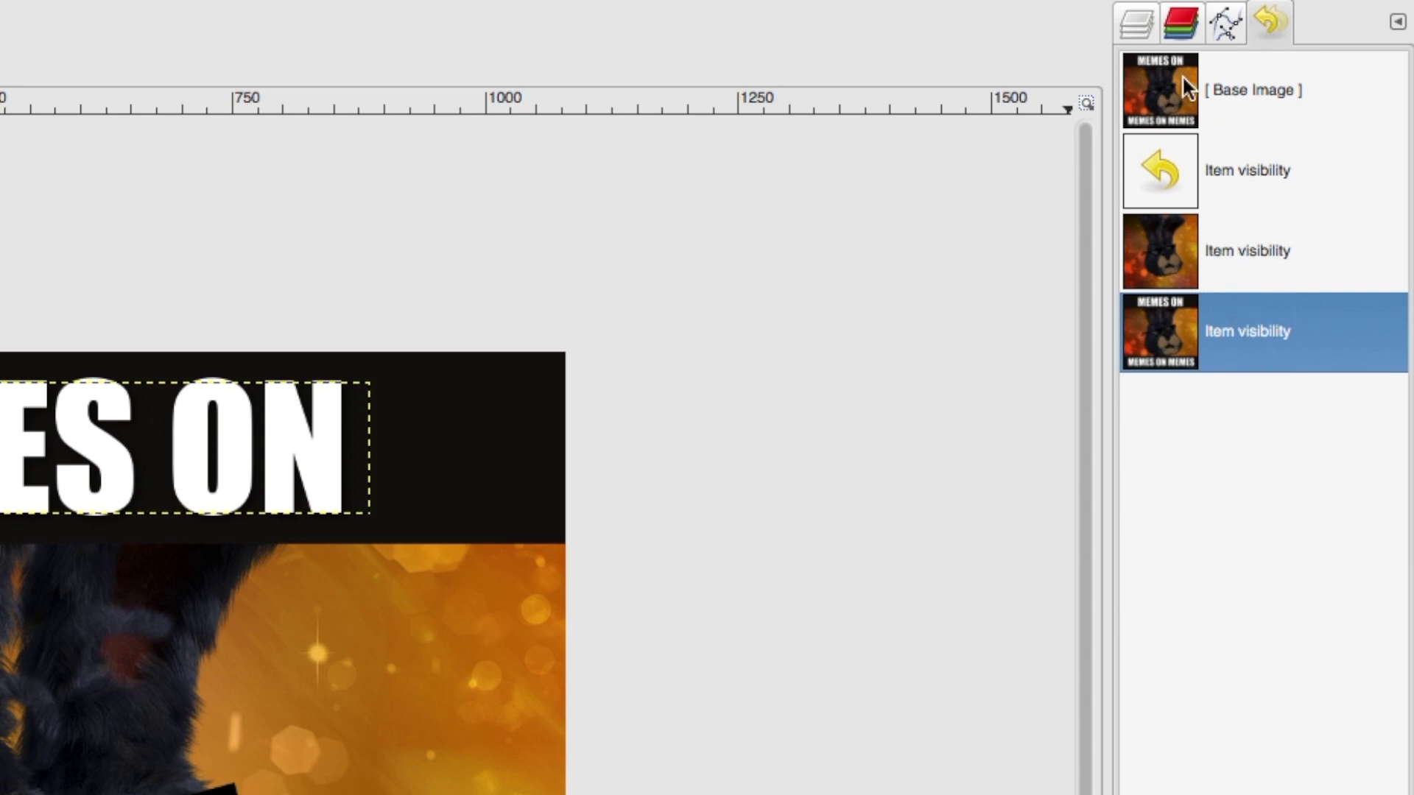
click(1132, 27)
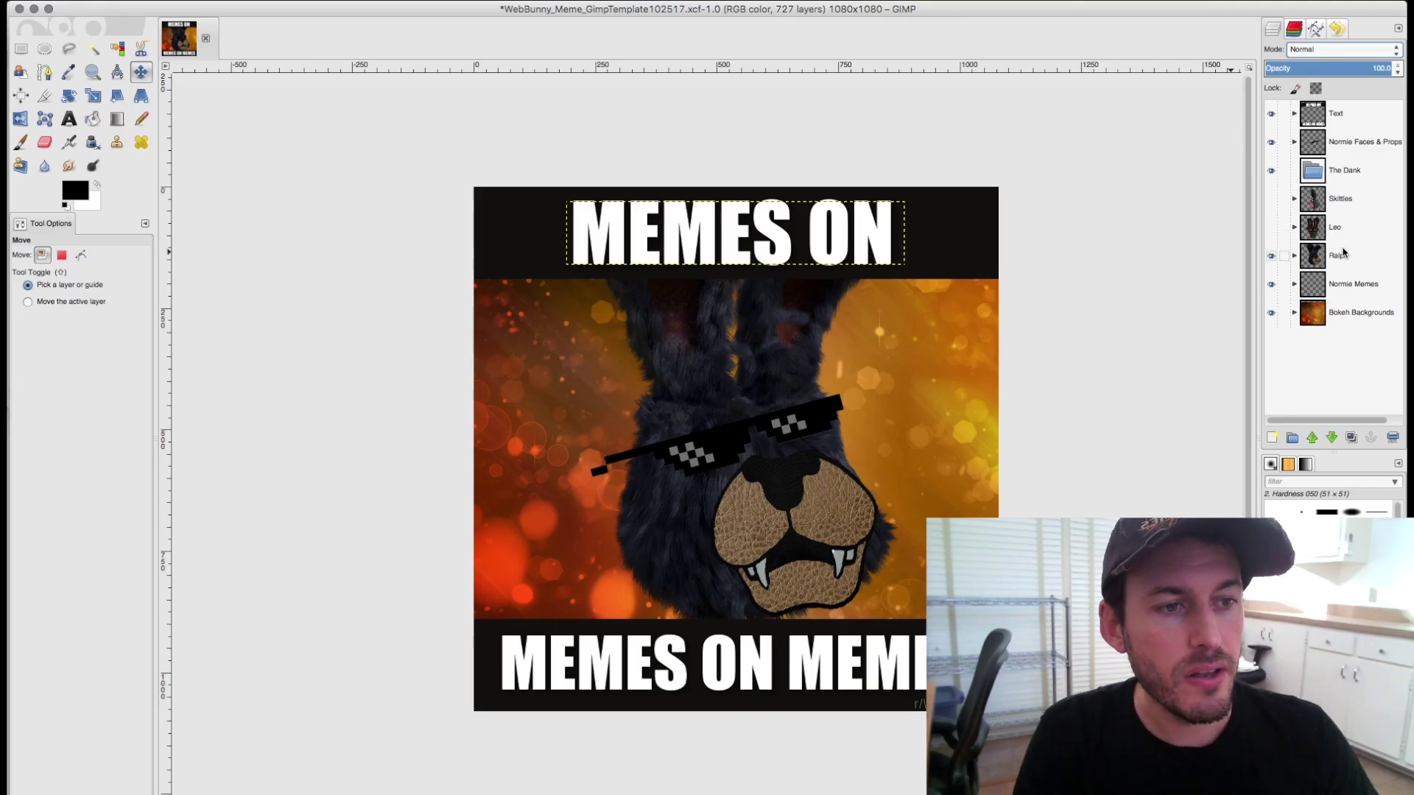
- Select the Ralph group, try moving its snout piece left, then undo it
click(1285, 509)
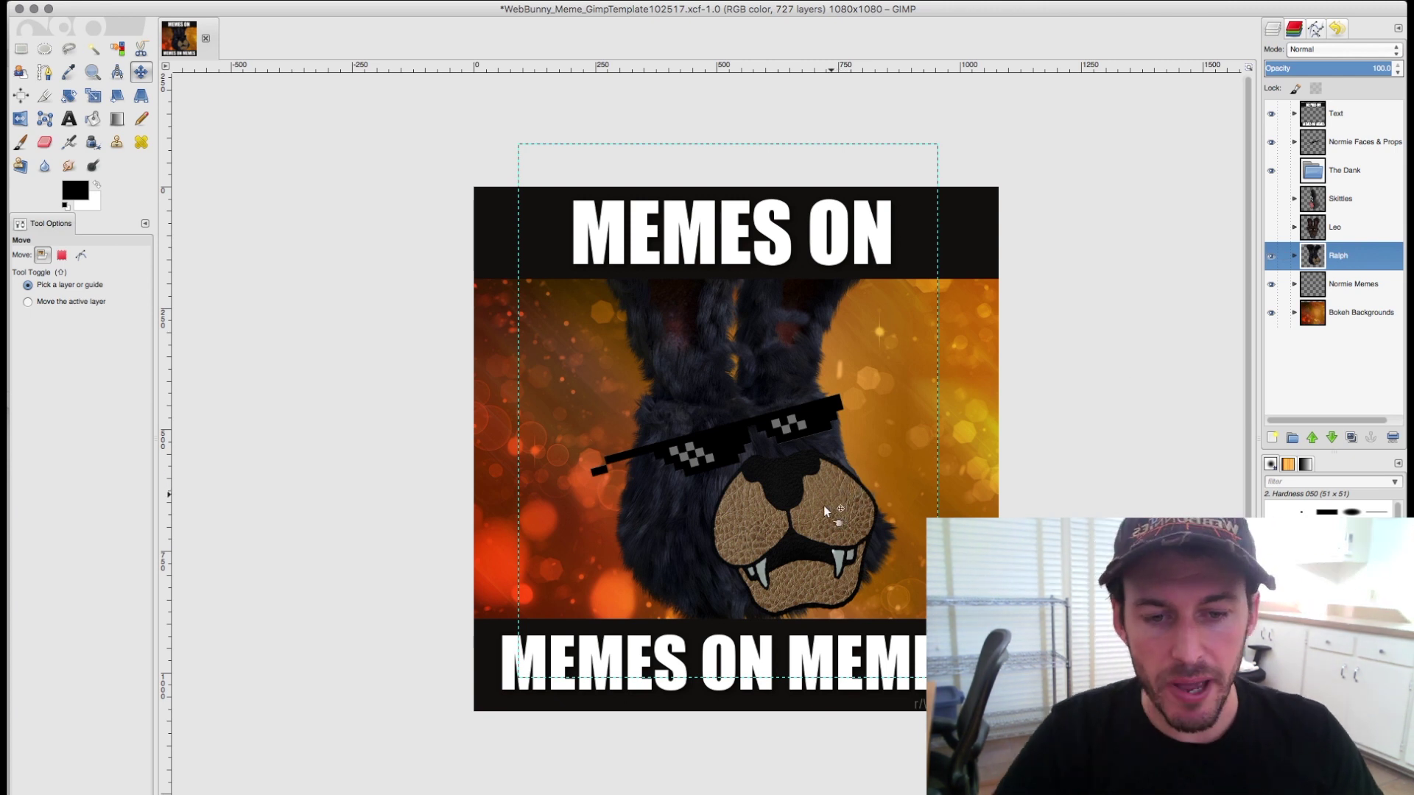
drag(825, 516, 669, 494)
key(m)
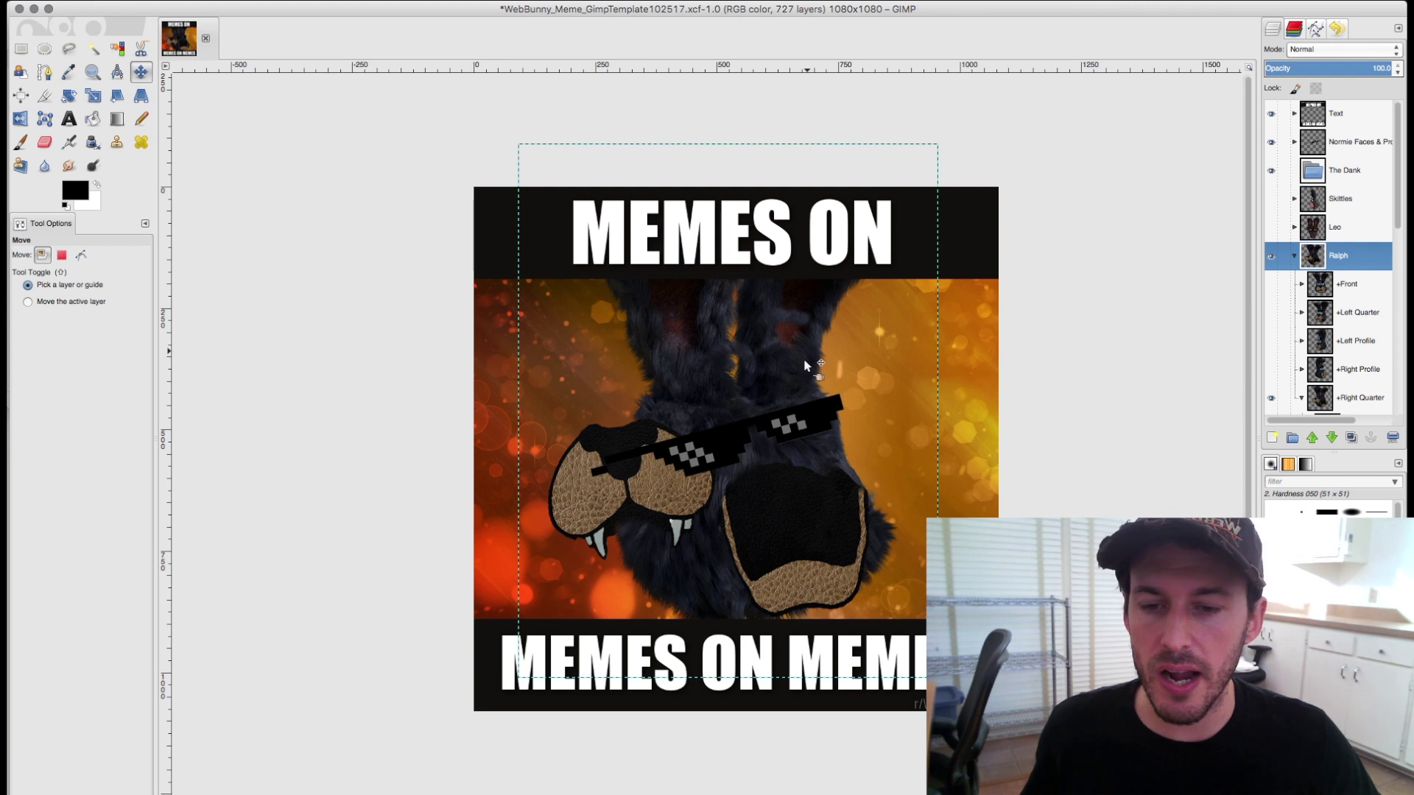
key(ctrl+z)
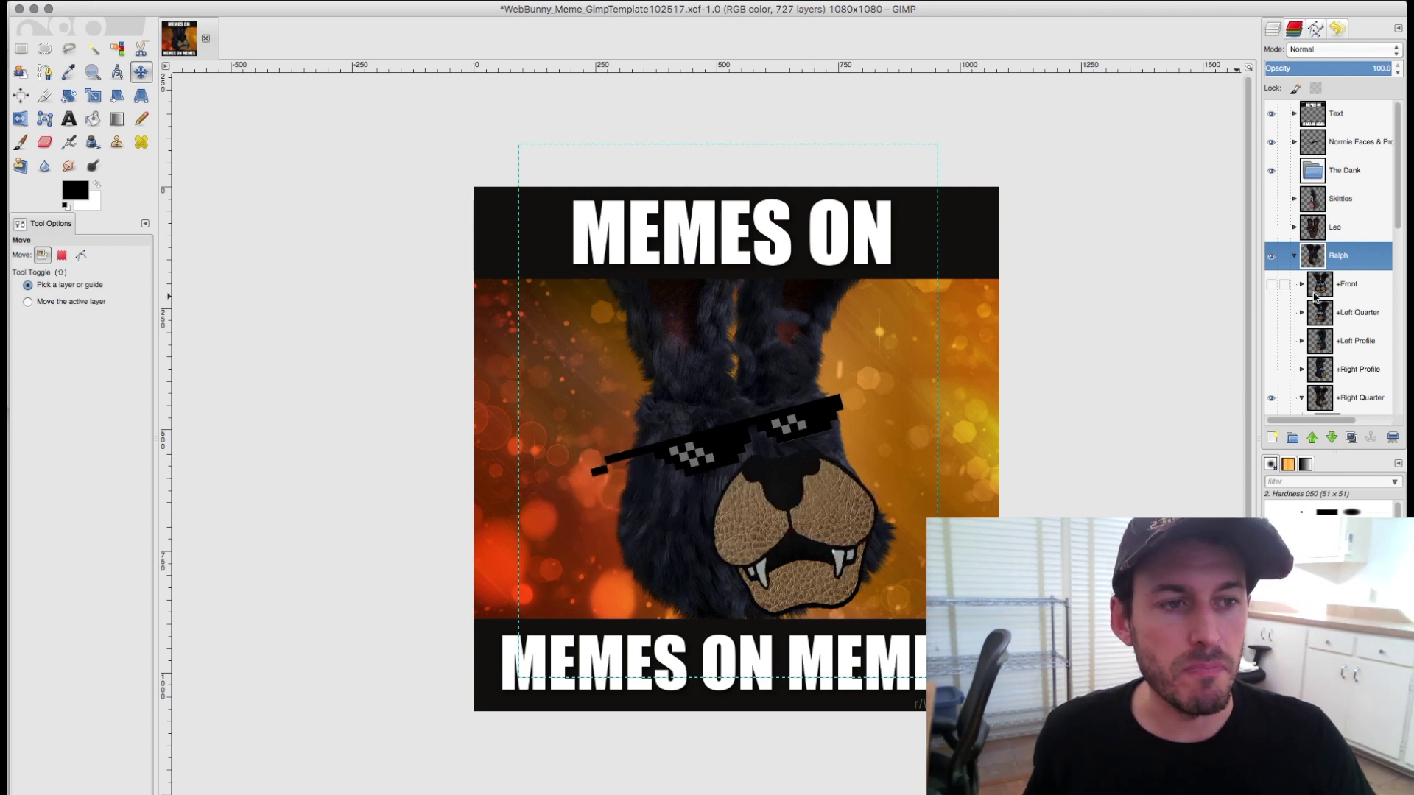
- Select the Skittles group and expand and collapse it a few times
click(1299, 202)
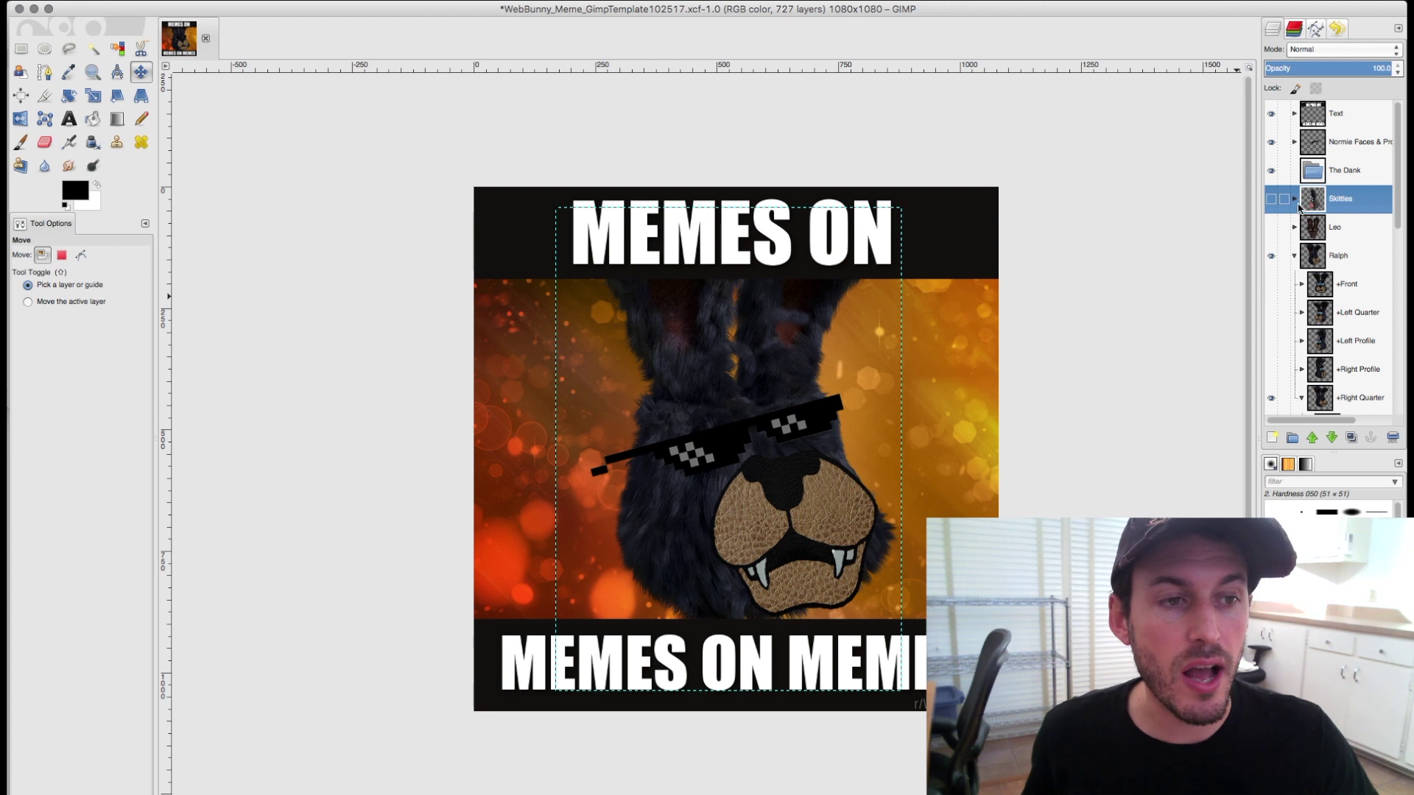
click(1298, 202)
click(1297, 202)
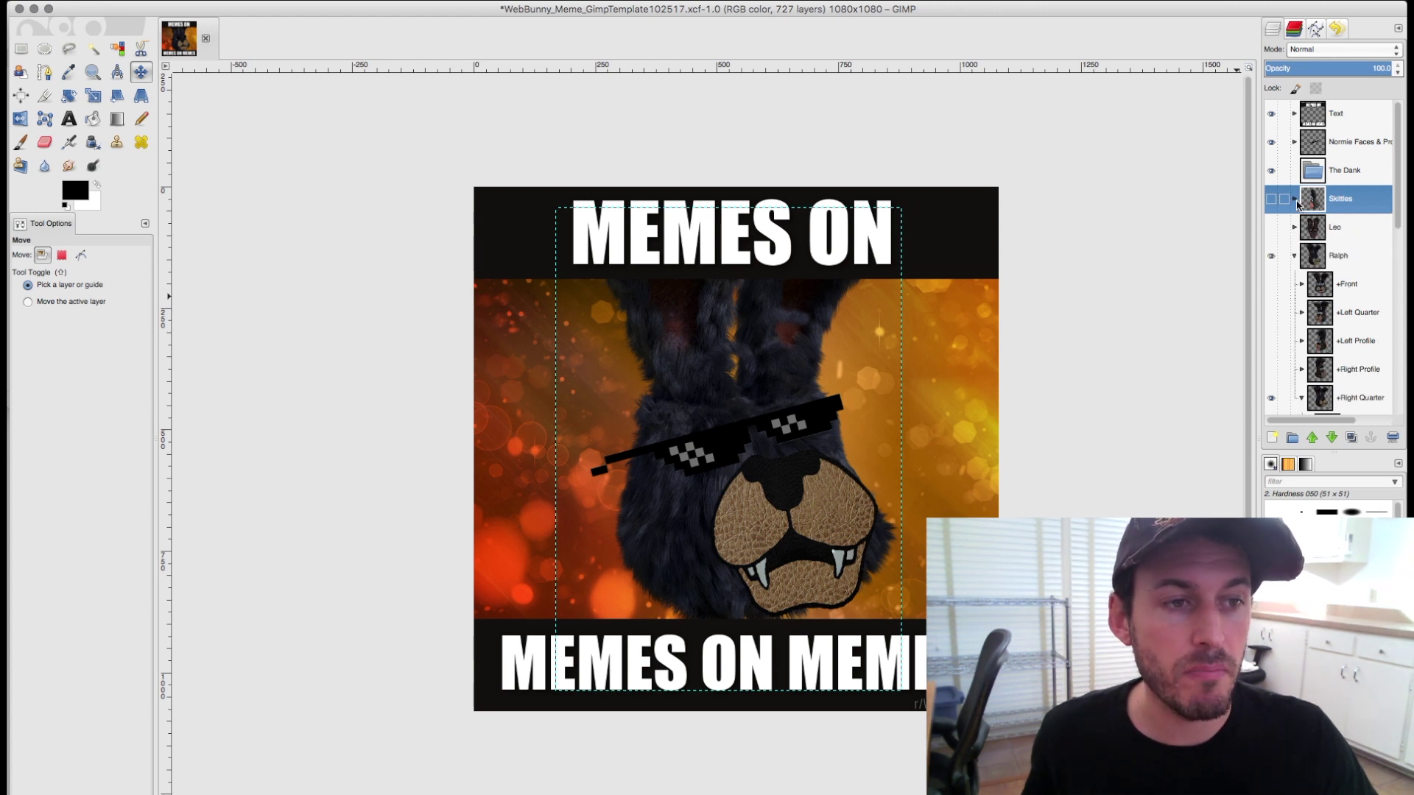
click(1298, 201)
click(1298, 202)
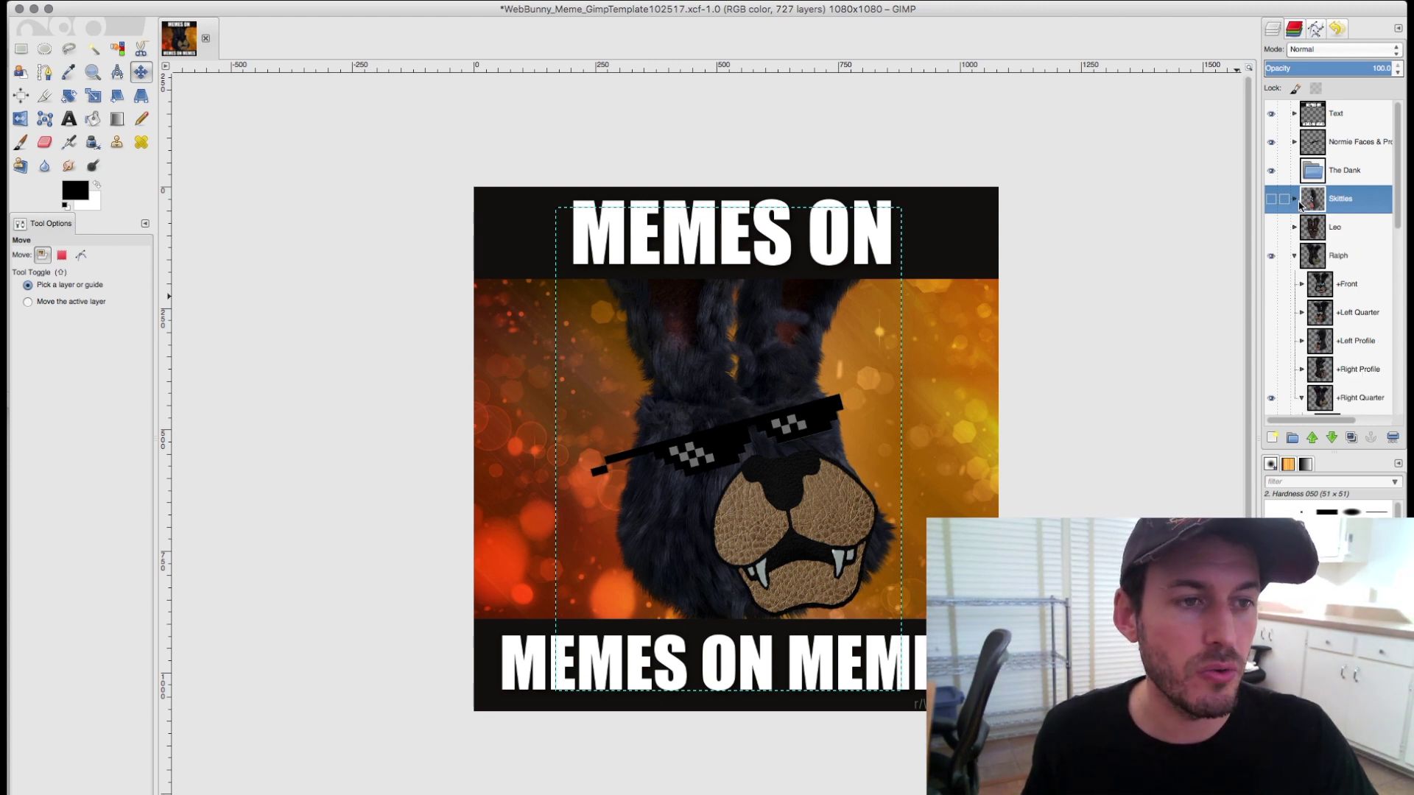
click(1298, 202)
click(1297, 202)
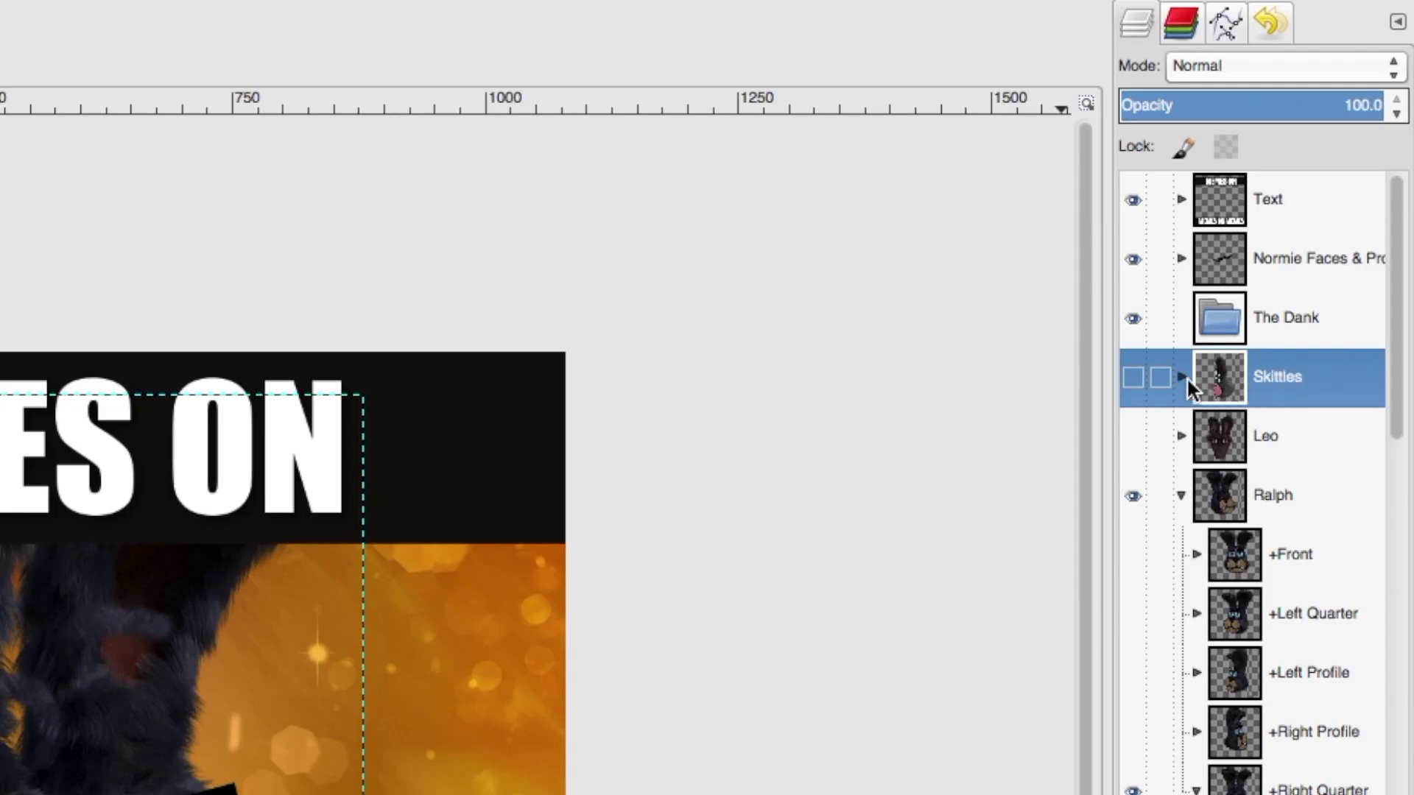
- Inspect the Skittles +Front #2 head layers, collapse the group, and select Ralph
click(1183, 377)
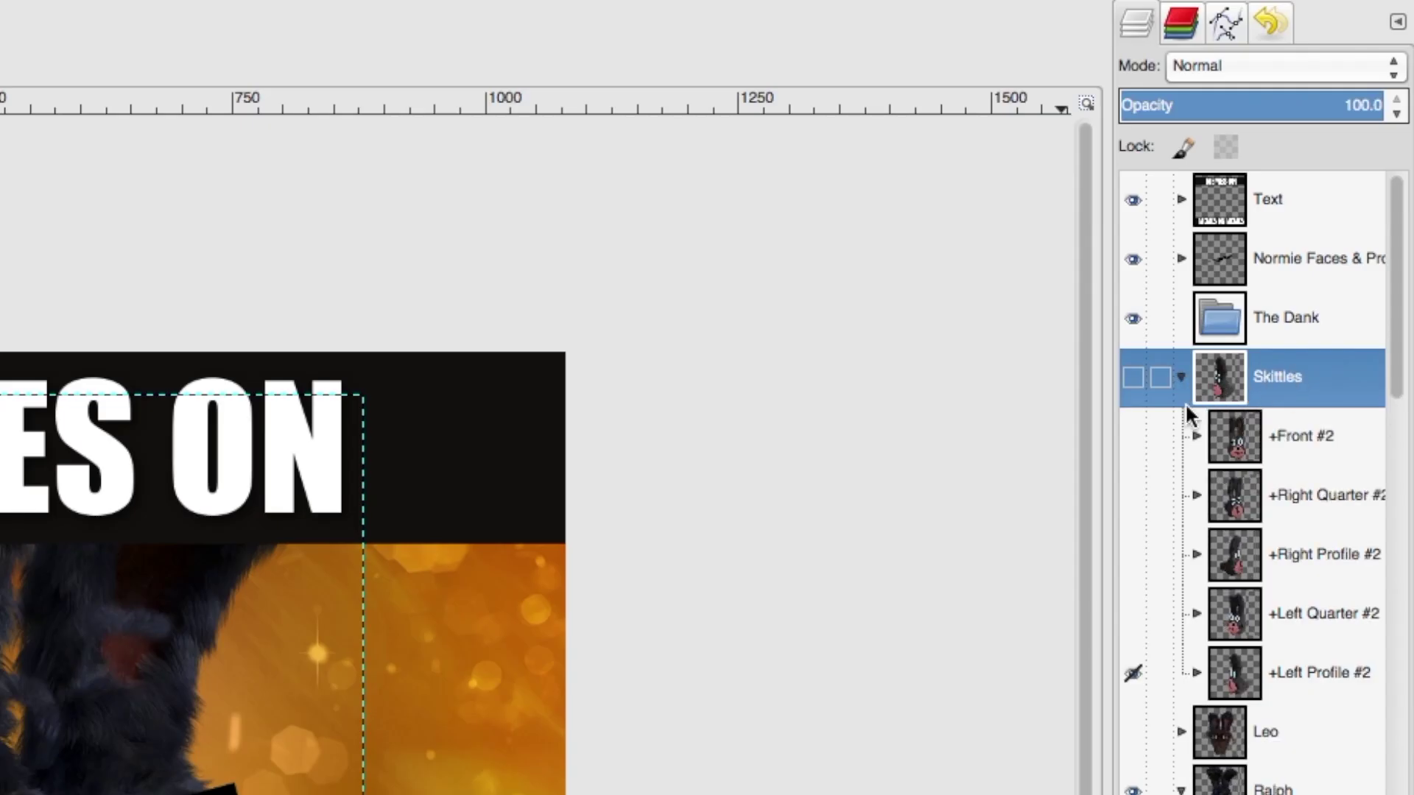
click(1299, 436)
click(1295, 509)
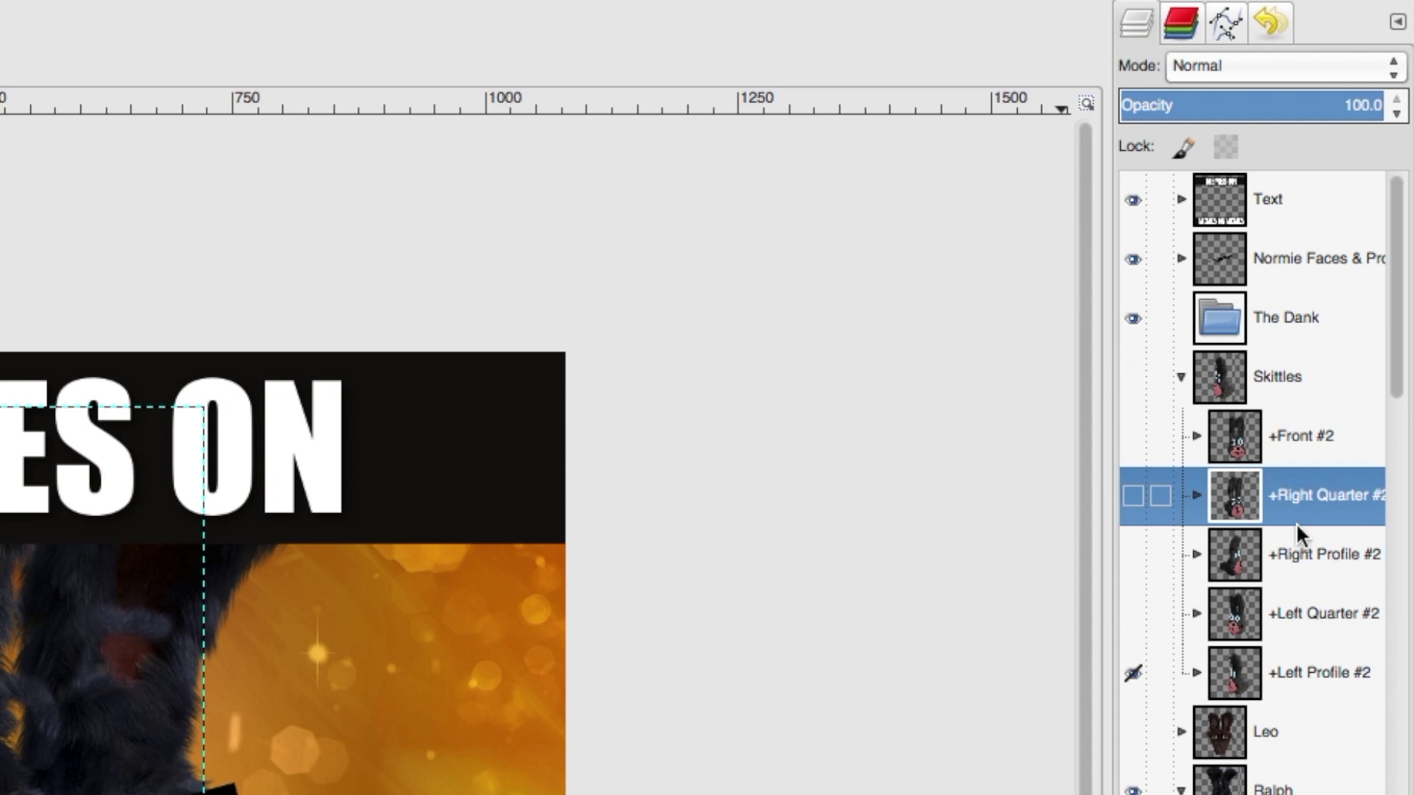
click(1196, 436)
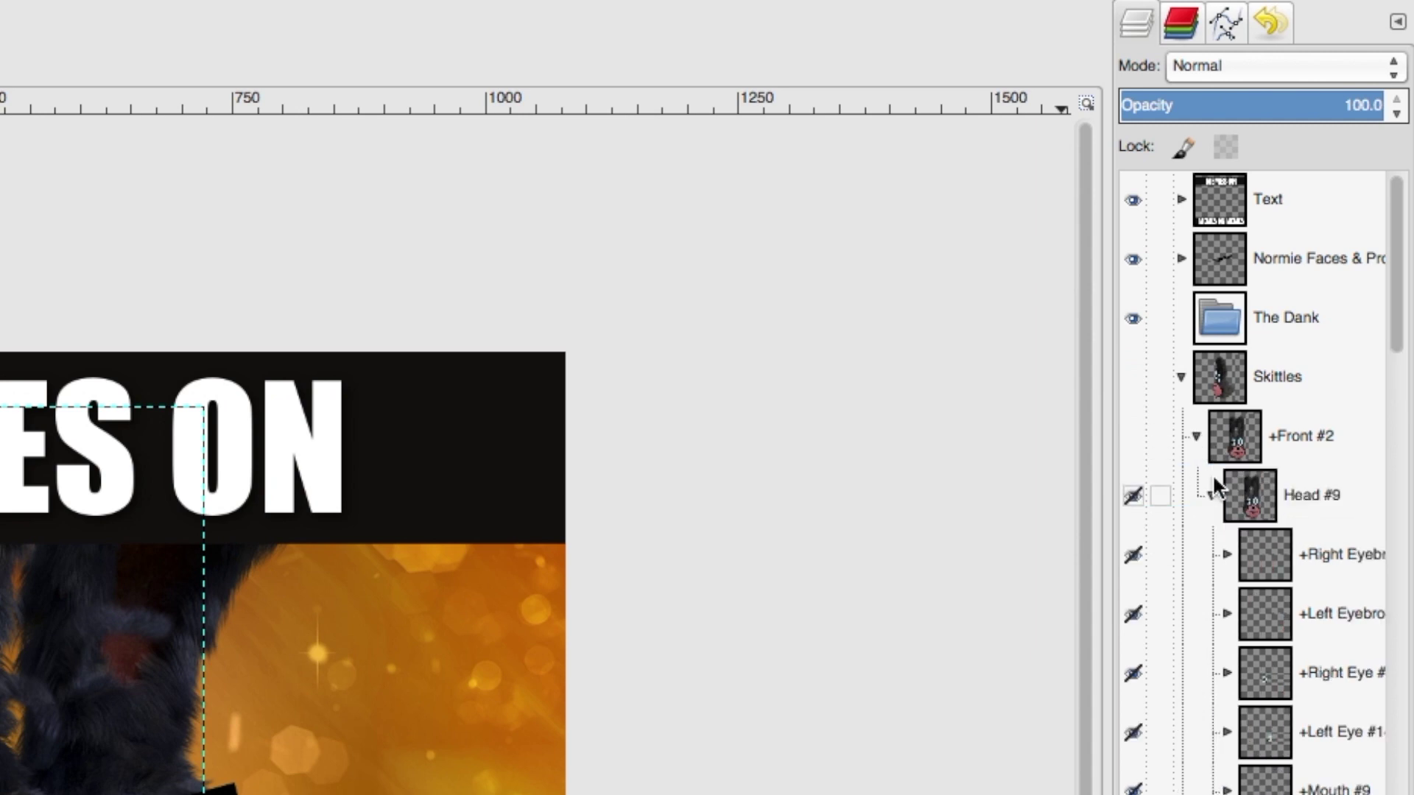
click(1290, 505)
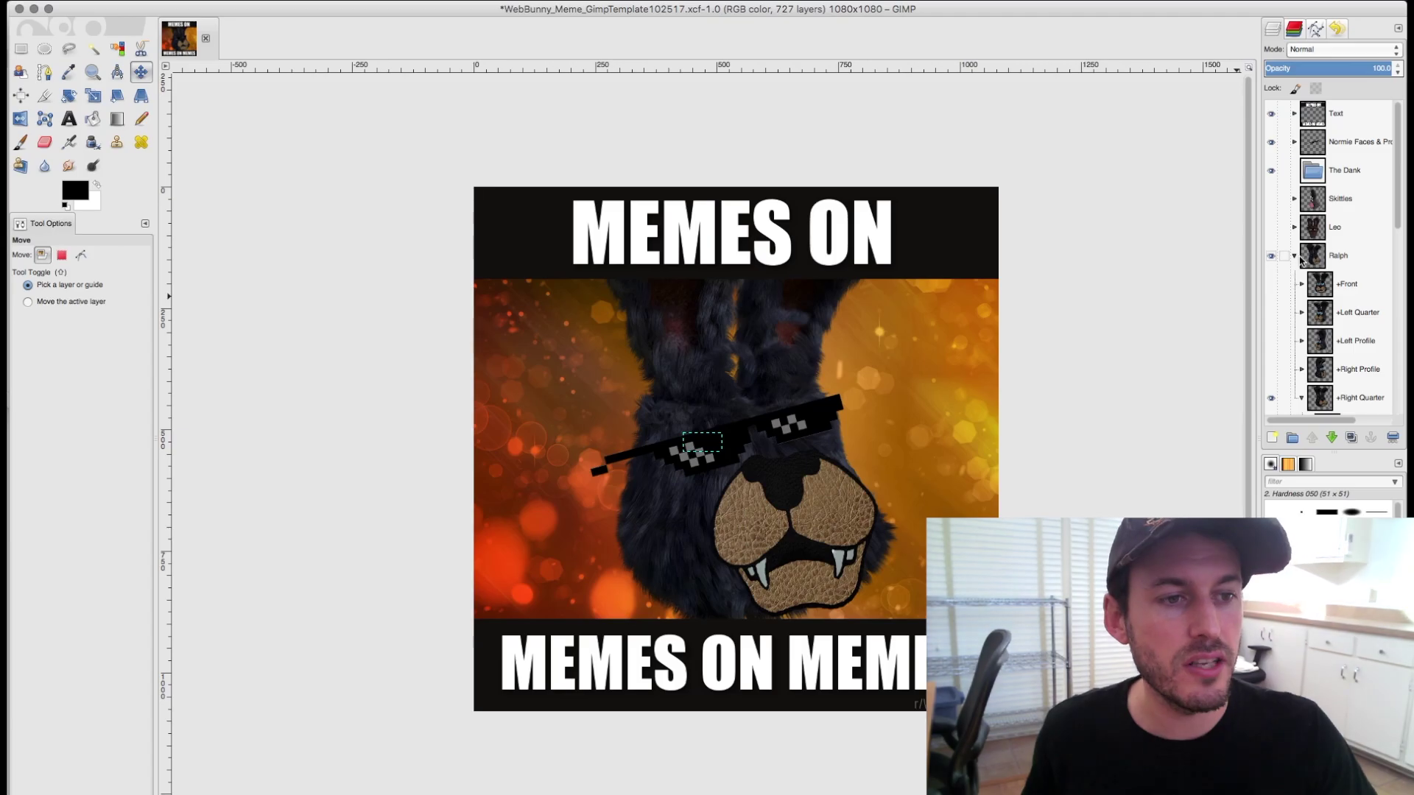
click(1181, 376)
click(1307, 378)
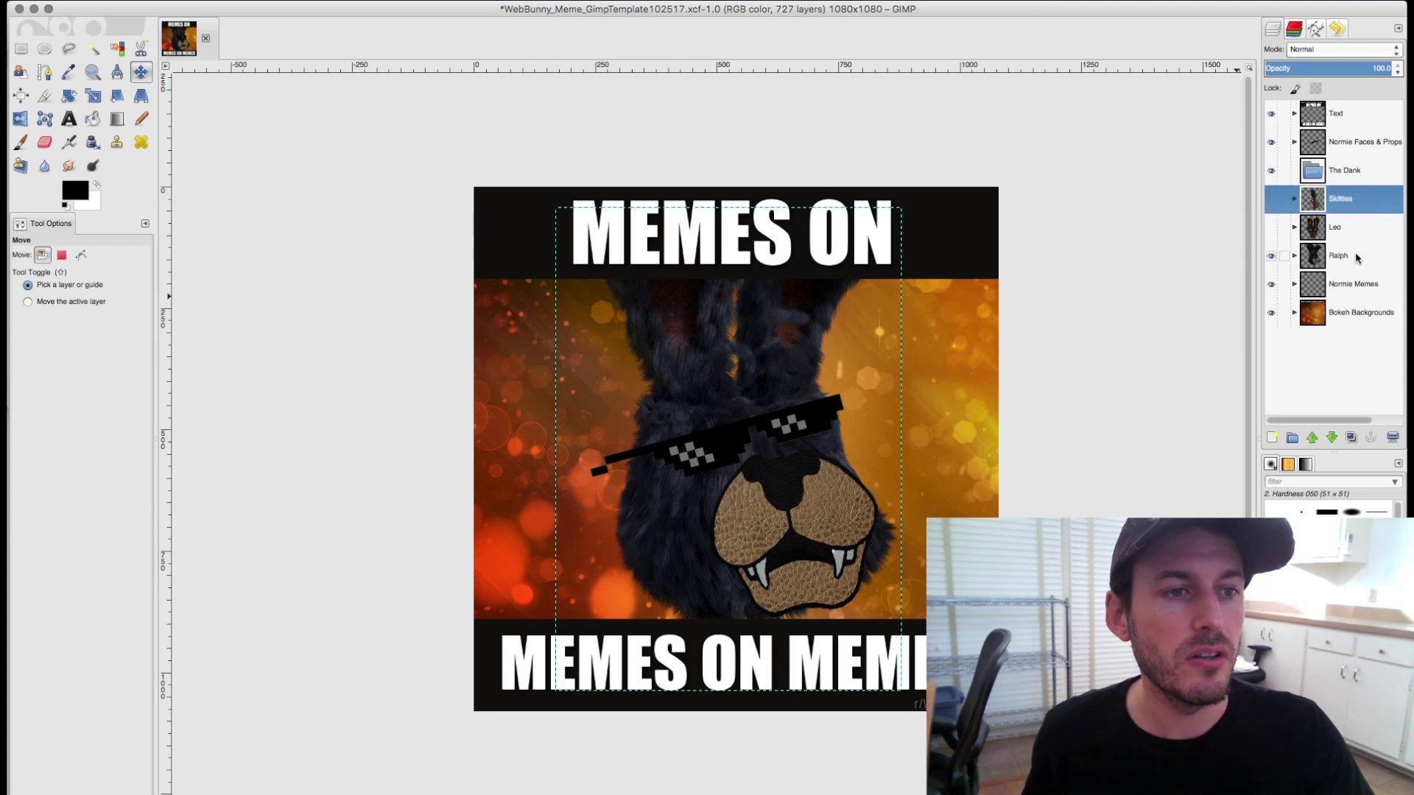
click(795, 332)
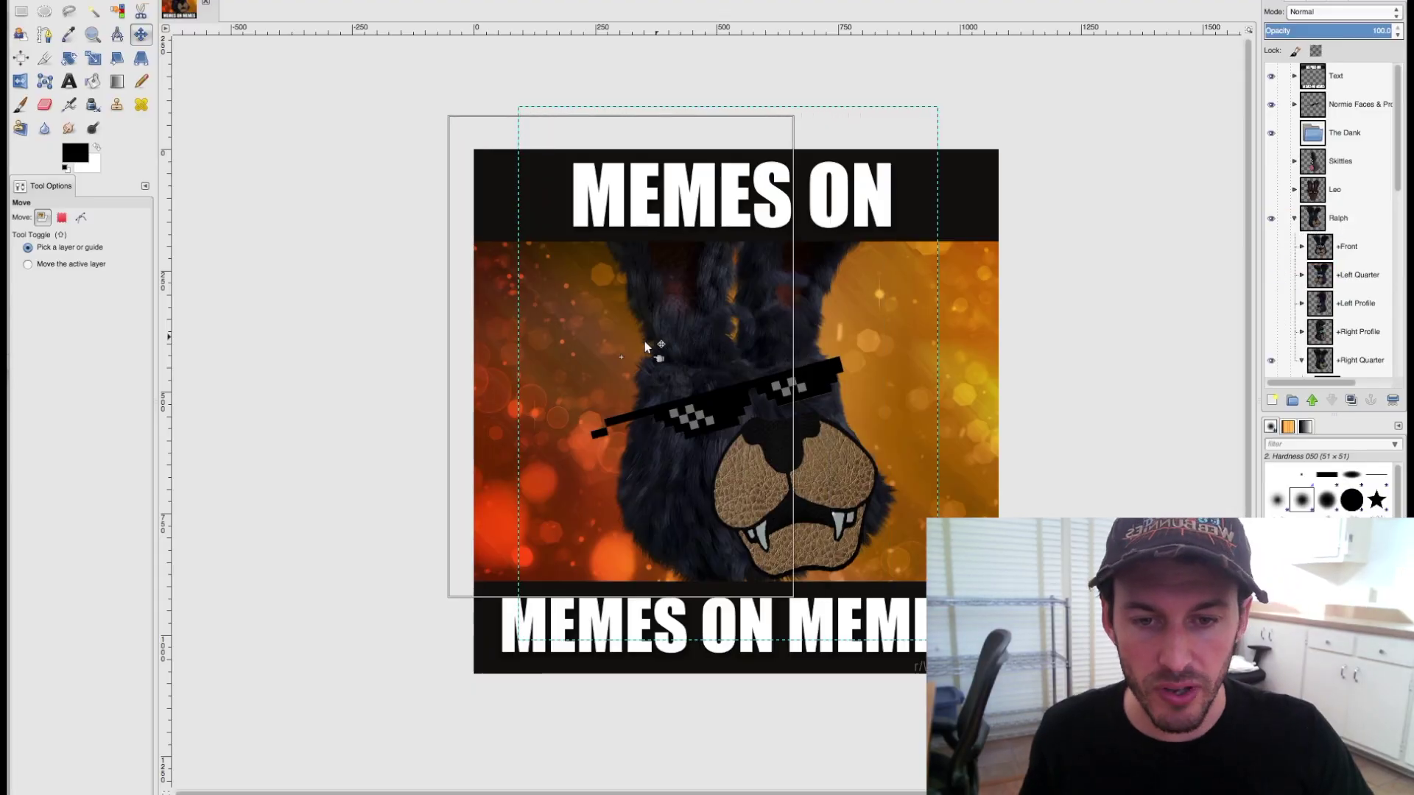
- Undo an accidental change to Ralph and test-drag the muzzle's top lip leftward
key(a)
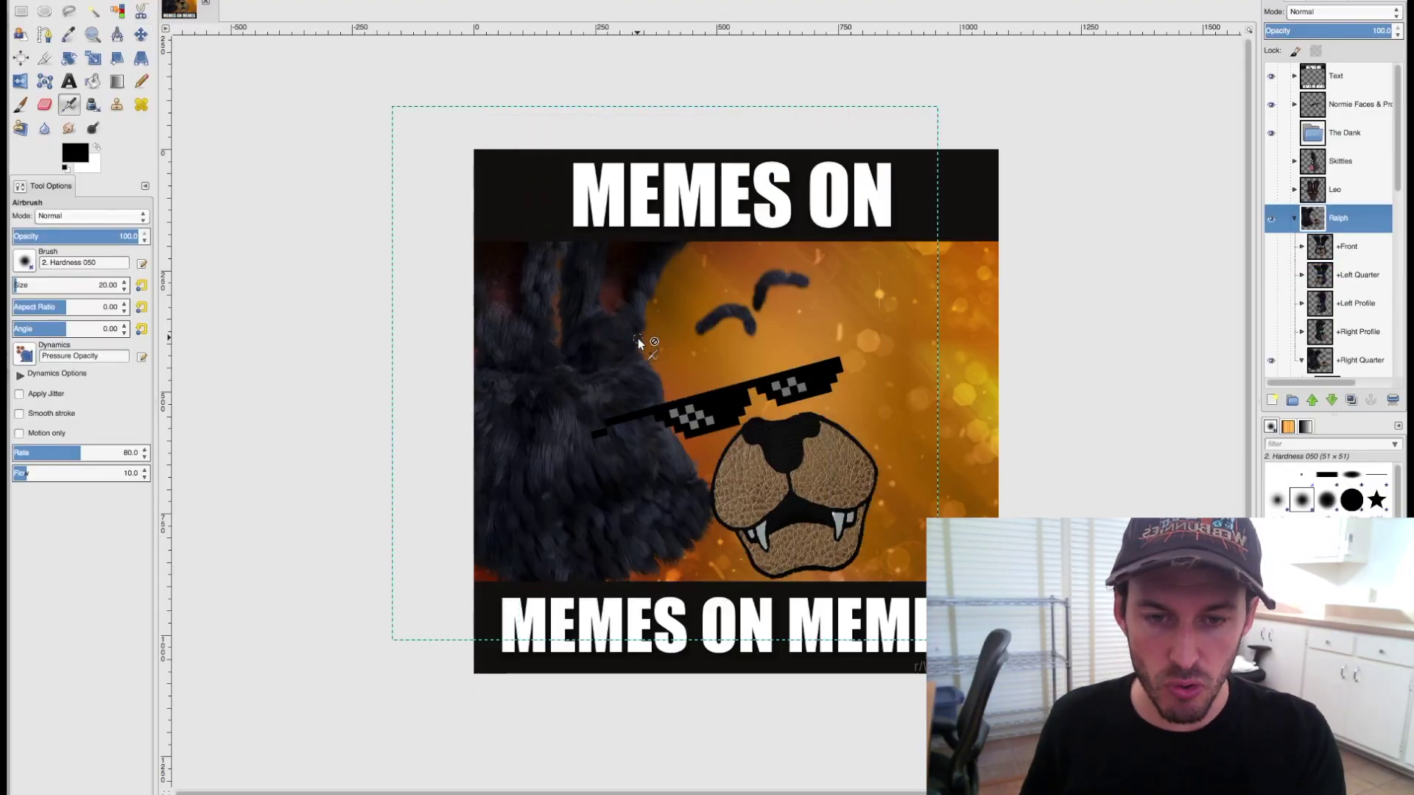
key(super+z)
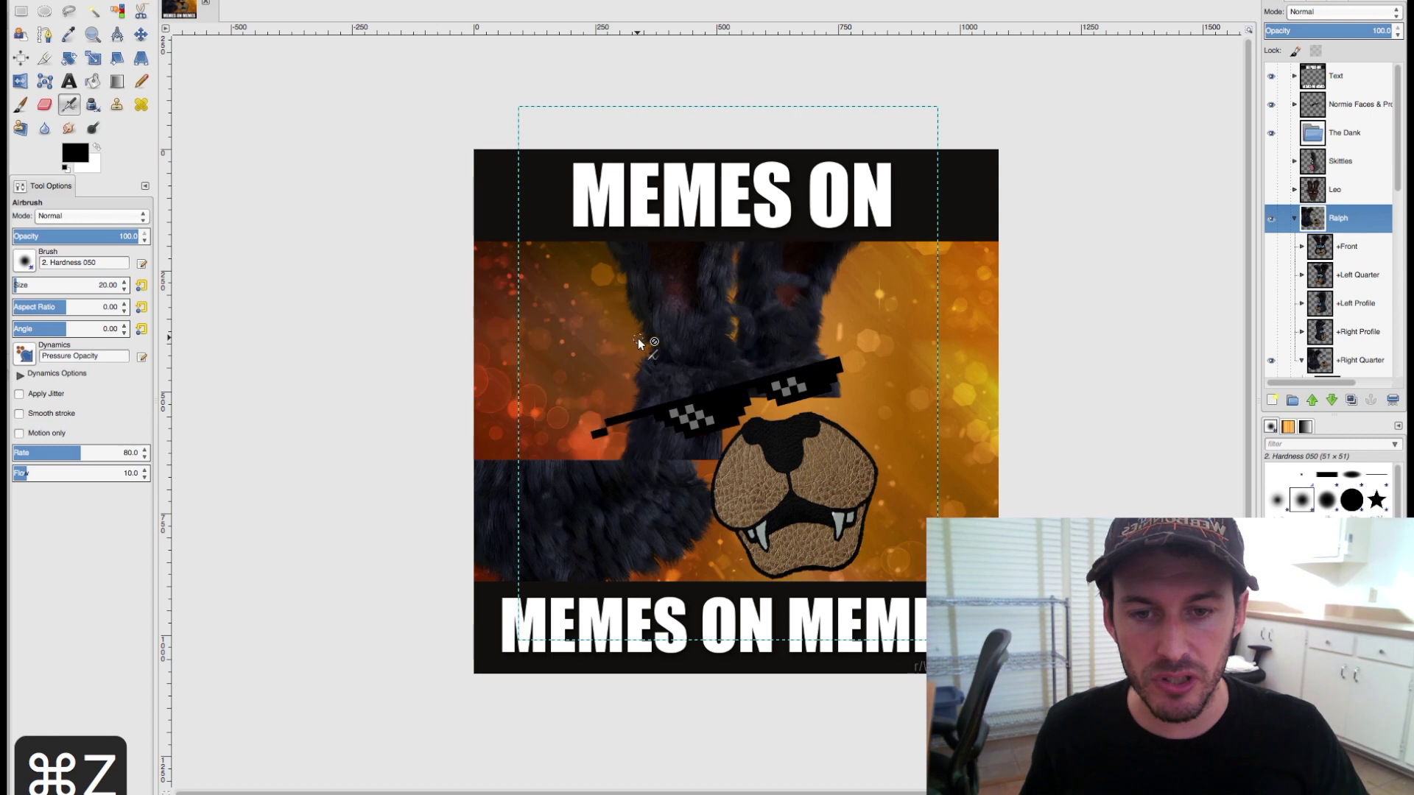
key(m)
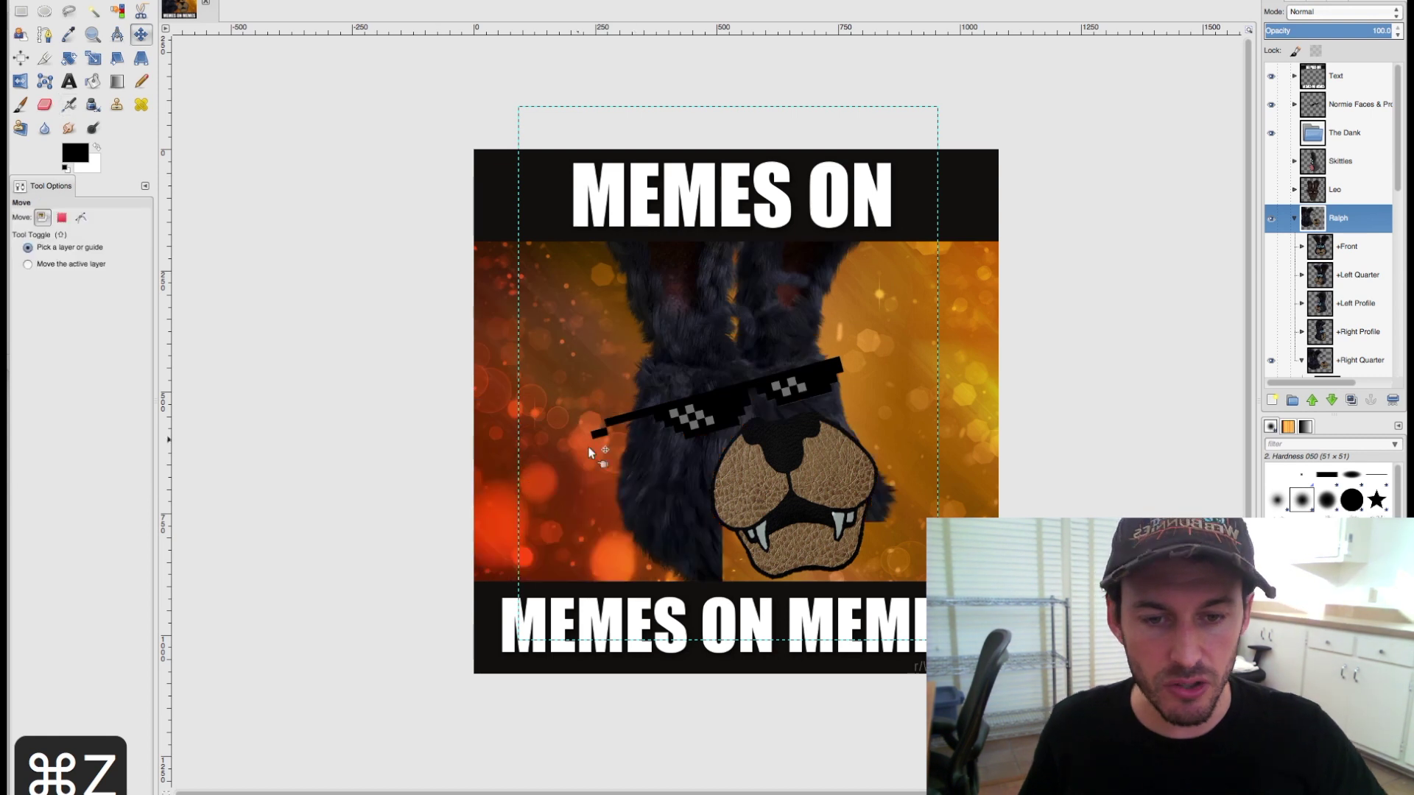
click(838, 465)
drag(811, 461, 616, 392)
key(a)
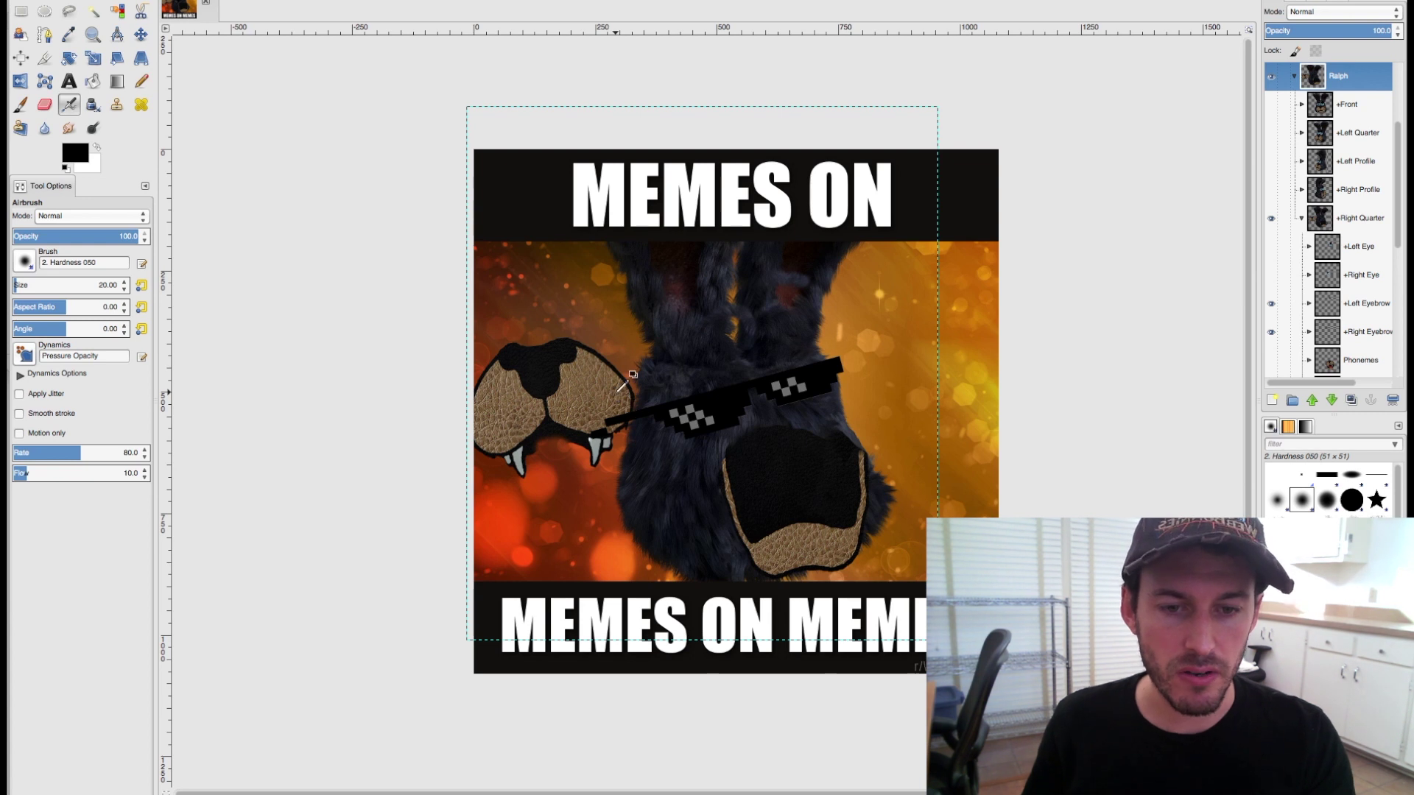
- Undo the top-lip move and the other stray face edits
key(super+z)
key(super+z)
key(m)
key(super+z)
key(super+z)
key(super+z)
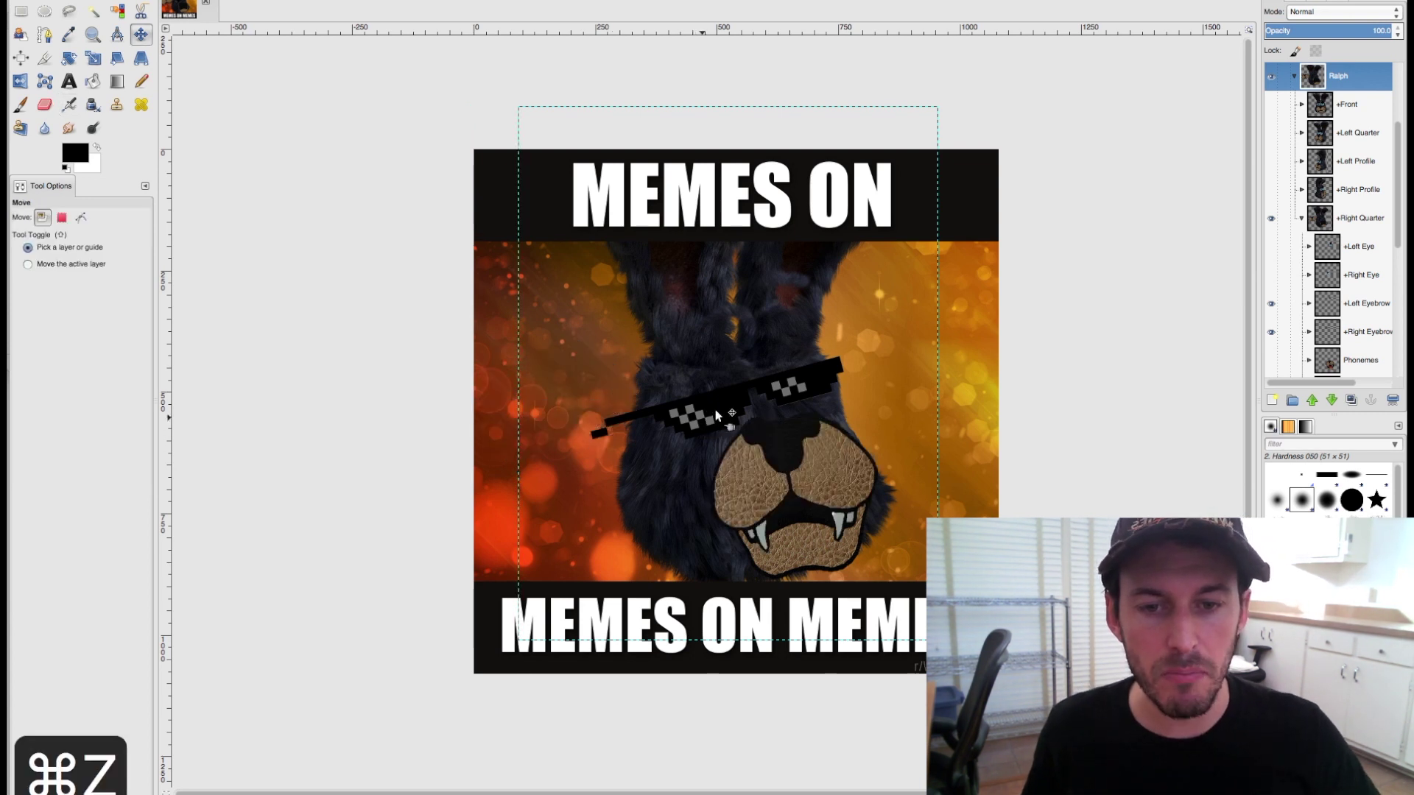
key(a)
key(super+z)
key(super+z)
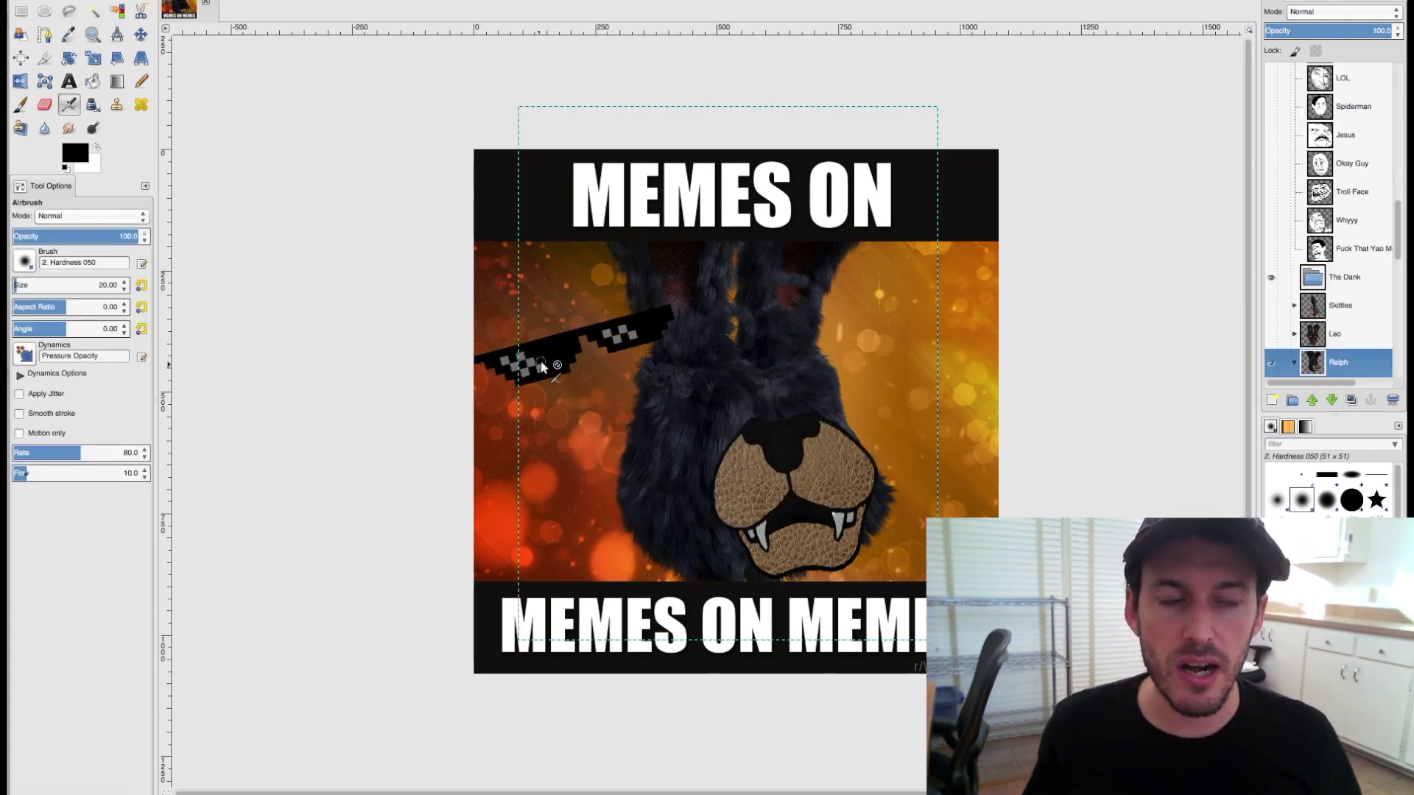
key(super+z)
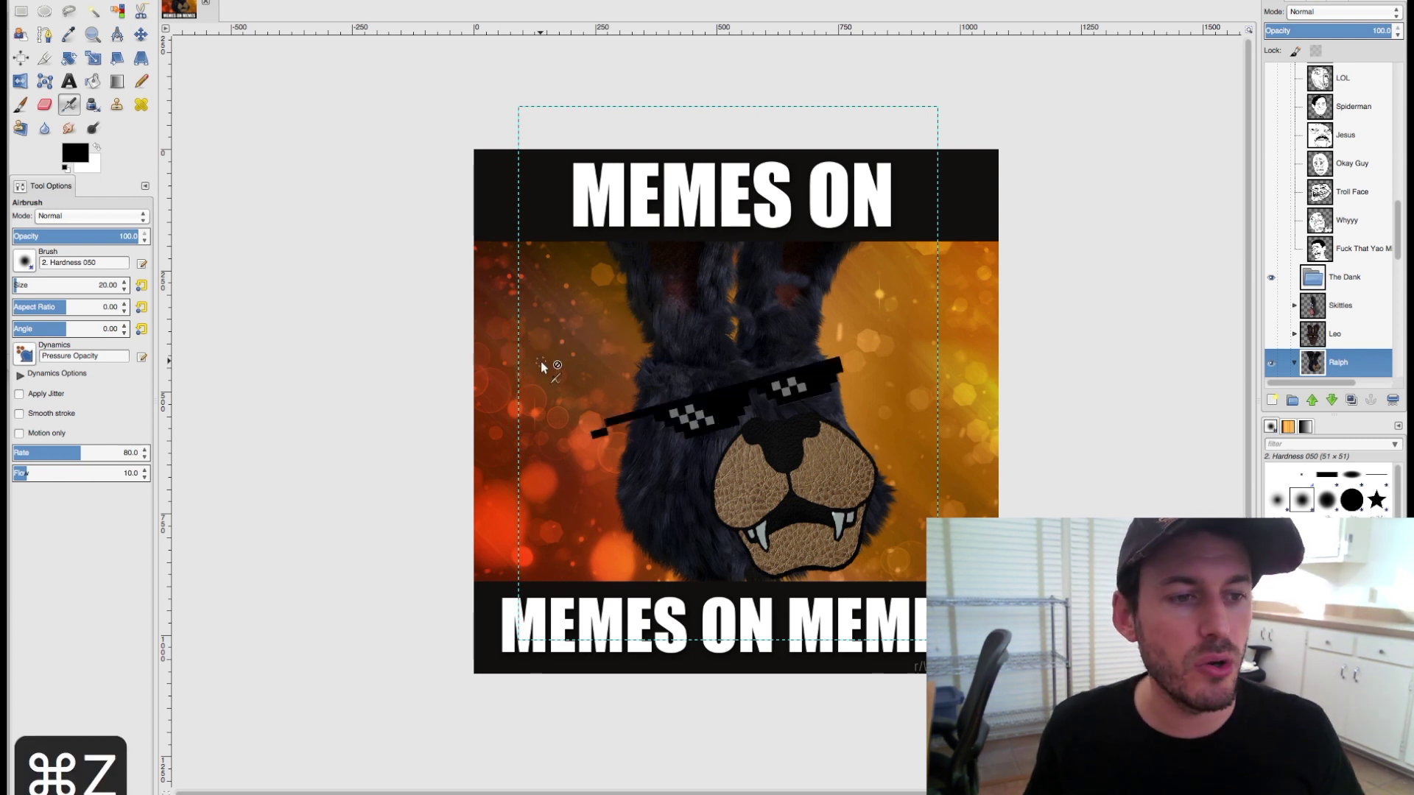
key(m)
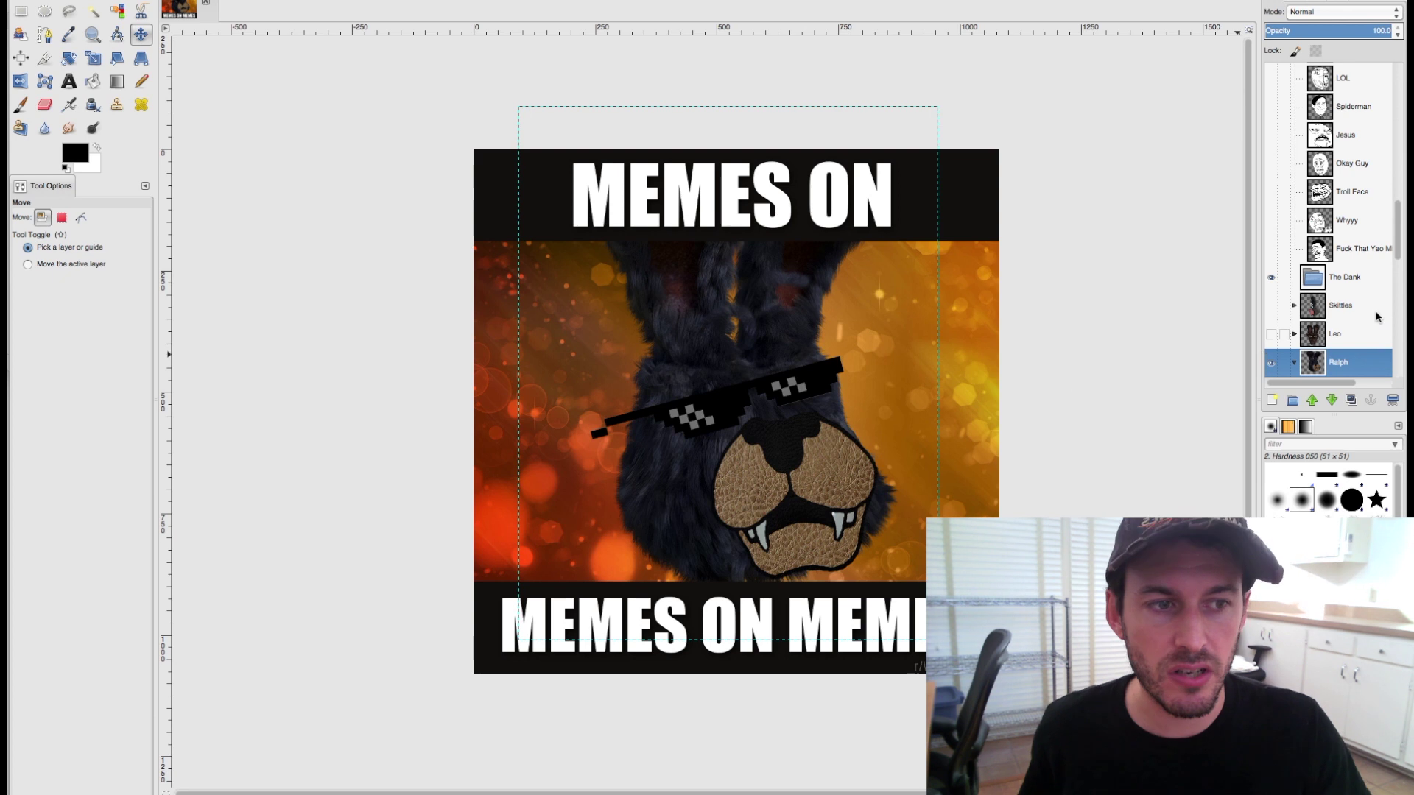
- Collapse the Normie Faces & Props and Ralph groups and set Move to the active layer
drag(1399, 254, 1348, 127)
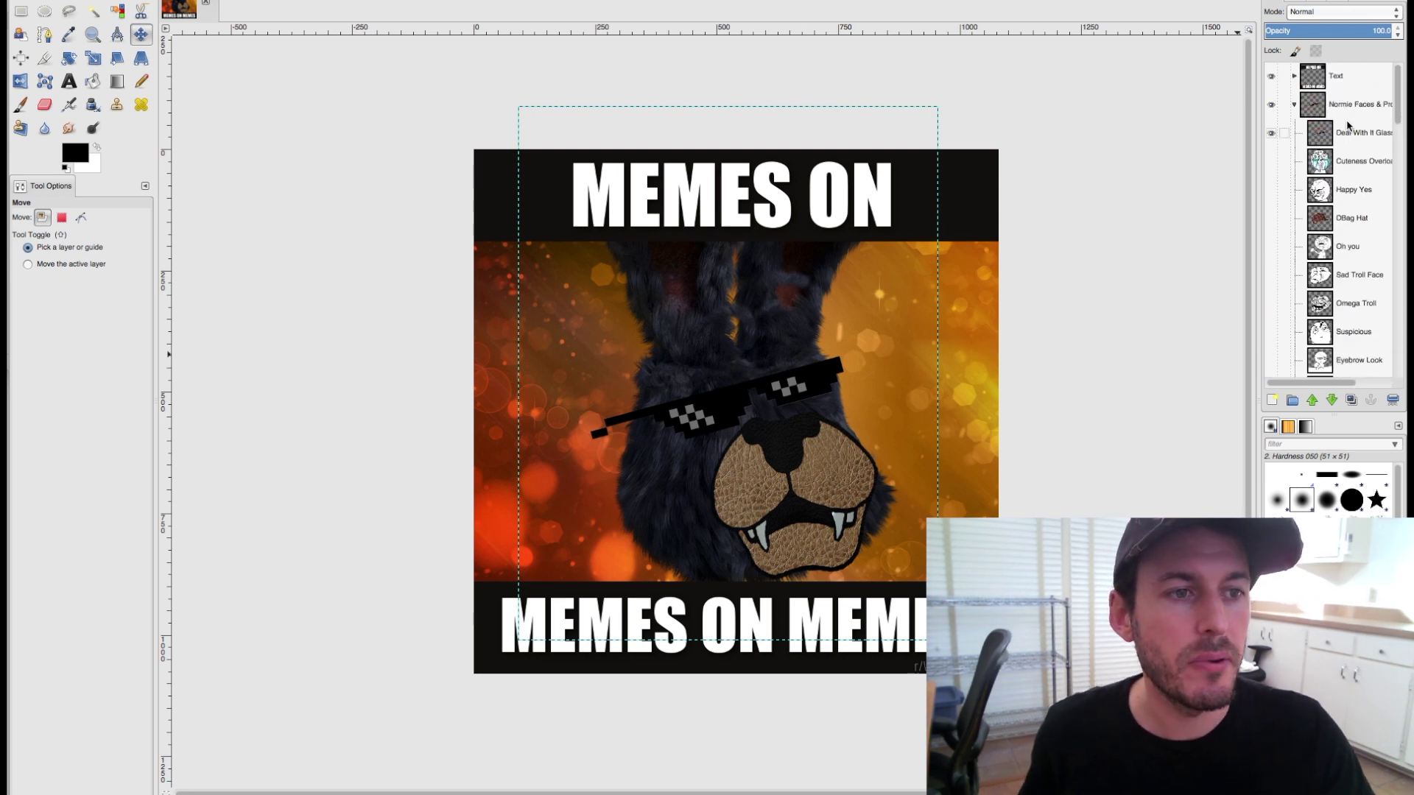
click(1294, 105)
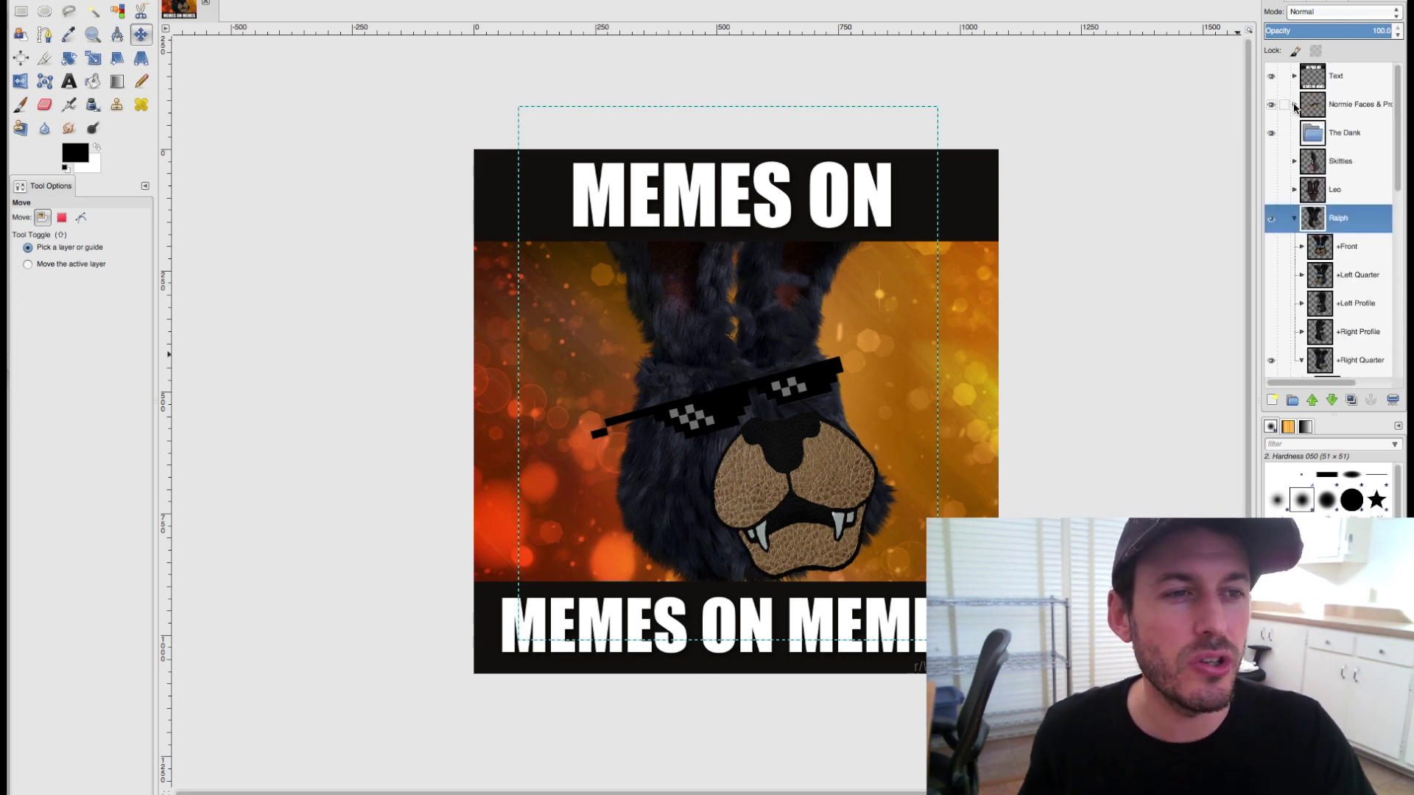
click(1295, 218)
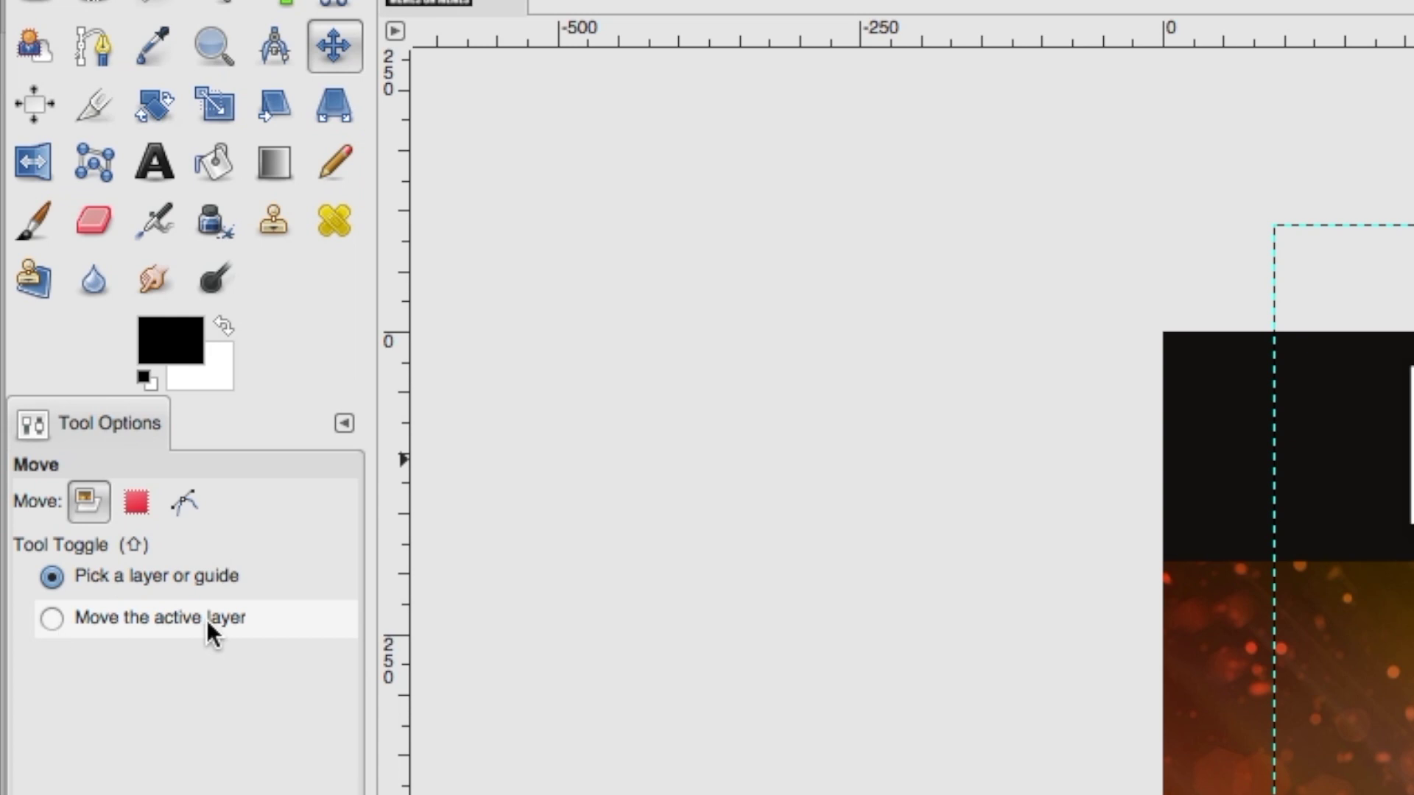
click(81, 620)
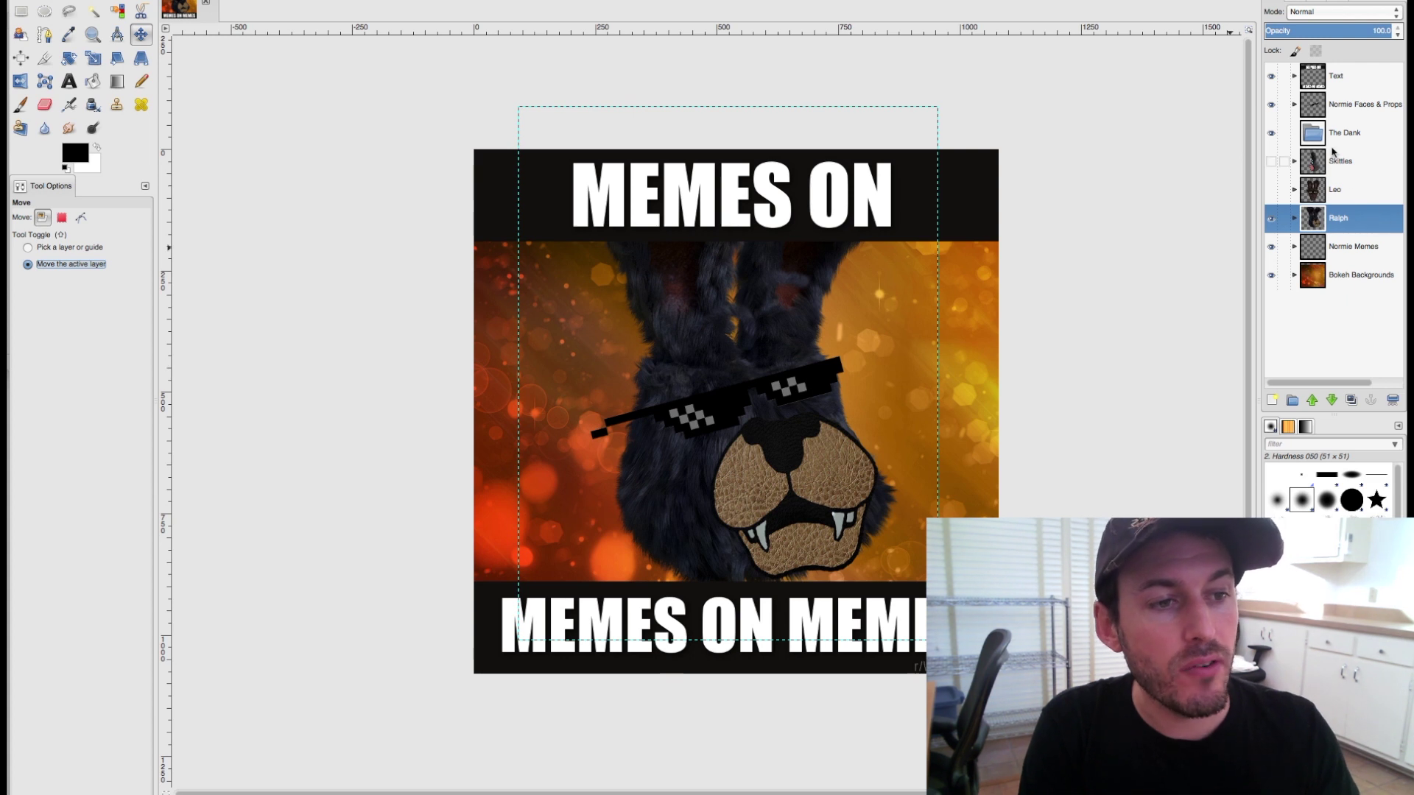
- Test-shift Ralph up and left, then undo to restore his position and the glasses
drag(794, 352, 632, 332)
key(a)
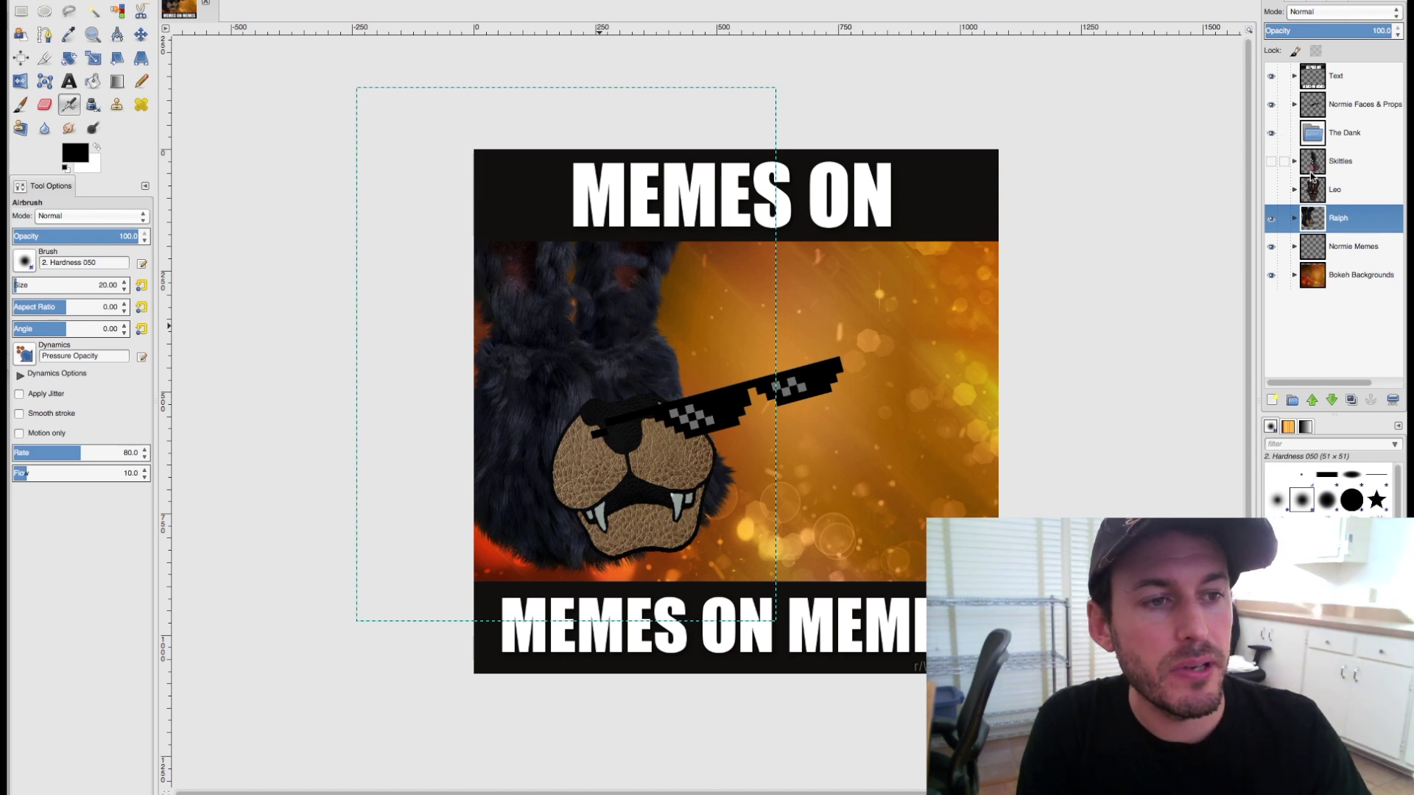
click(1271, 105)
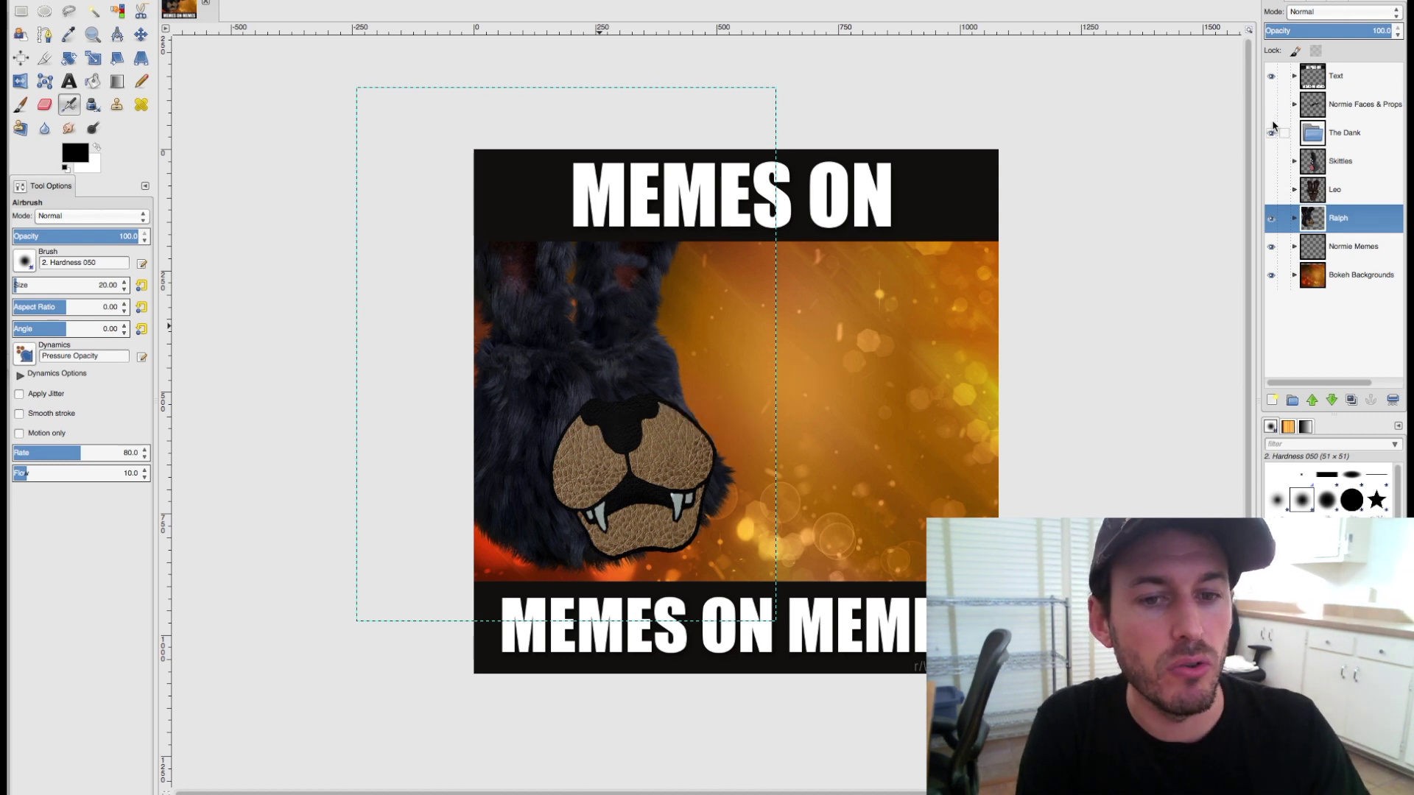
key(ctrl+z)
key(ctrl+z)
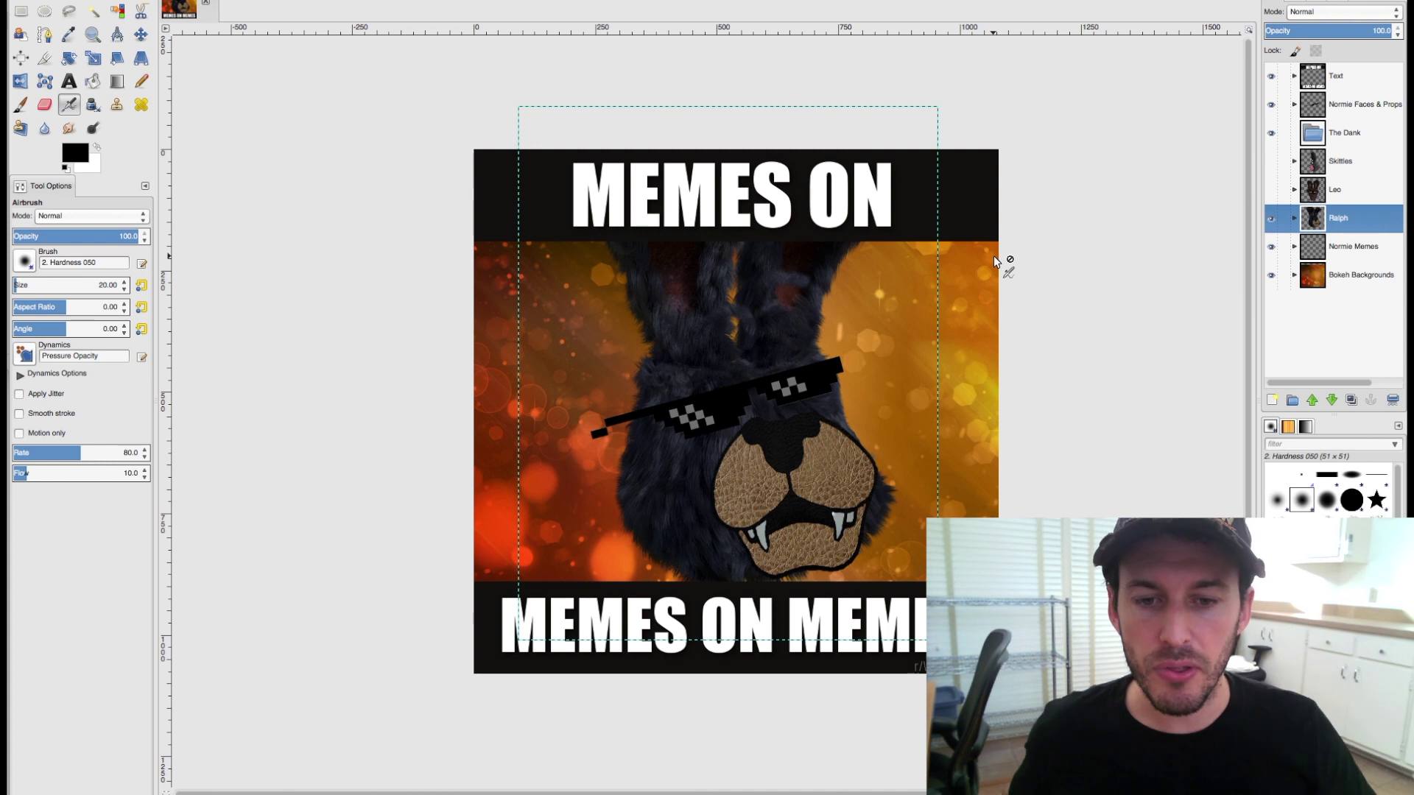
key(m)
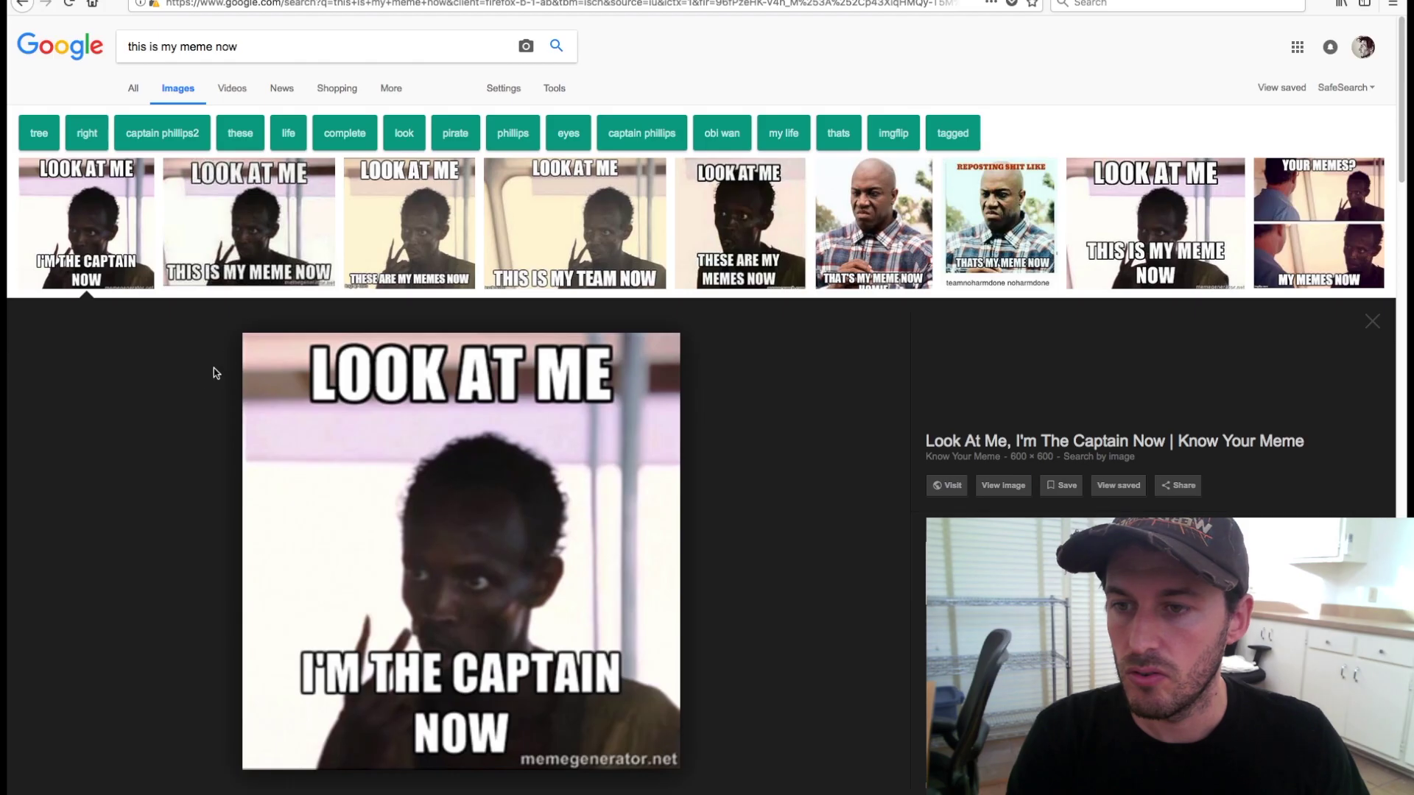
- Scroll through the image results and replace the search with 'im the'
scroll(813, 511, down, 2)
scroll(813, 511, down, 2)
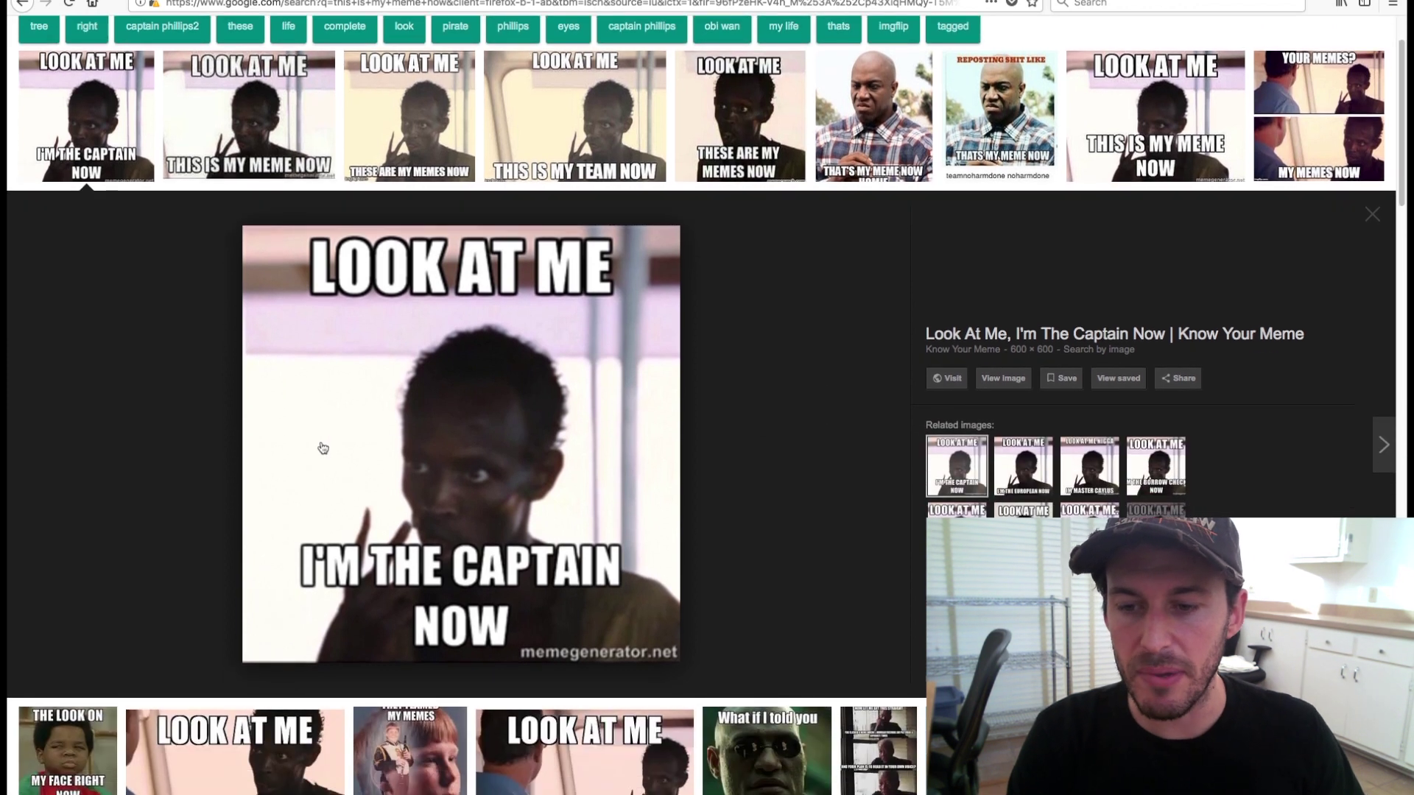
scroll(492, 330, up, 2)
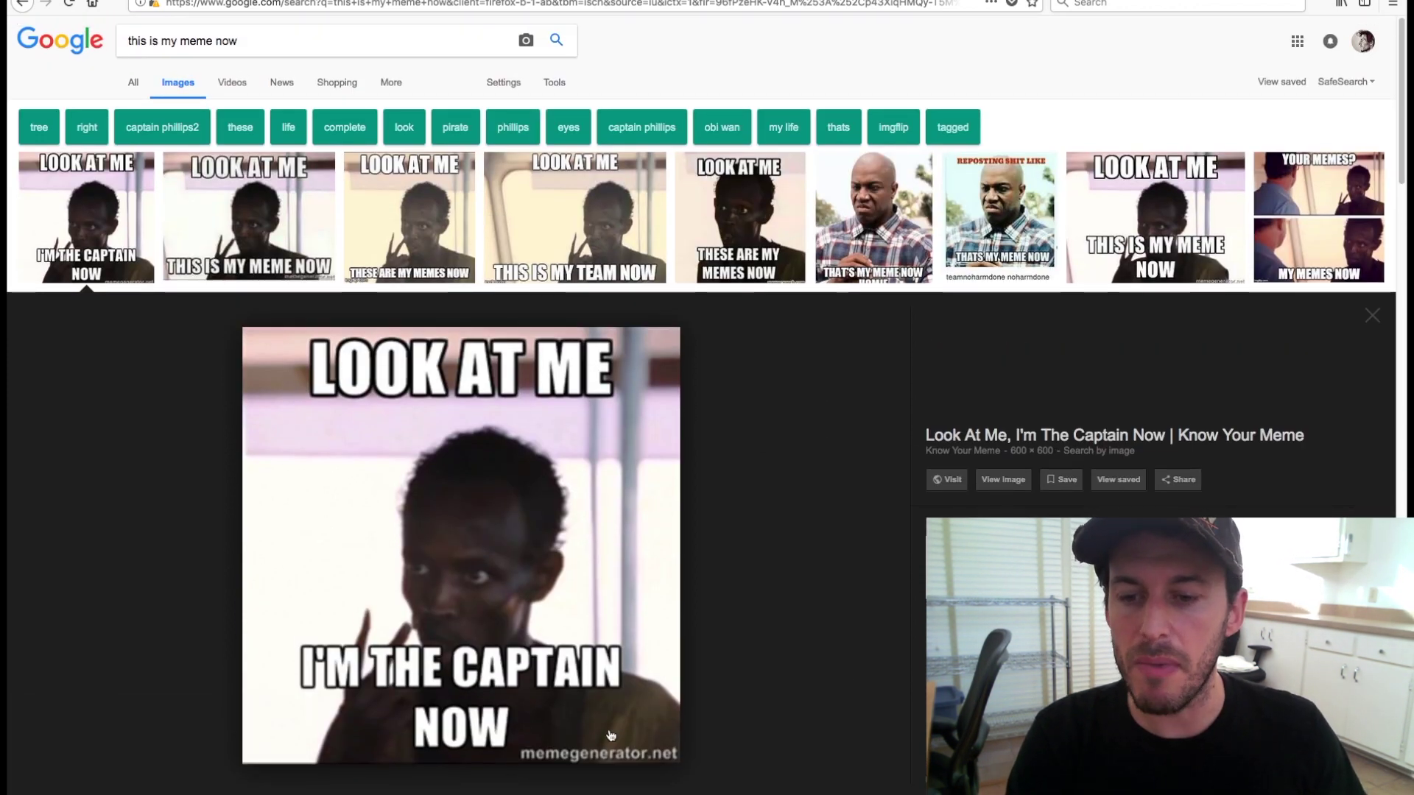
scroll(773, 501, down, 5)
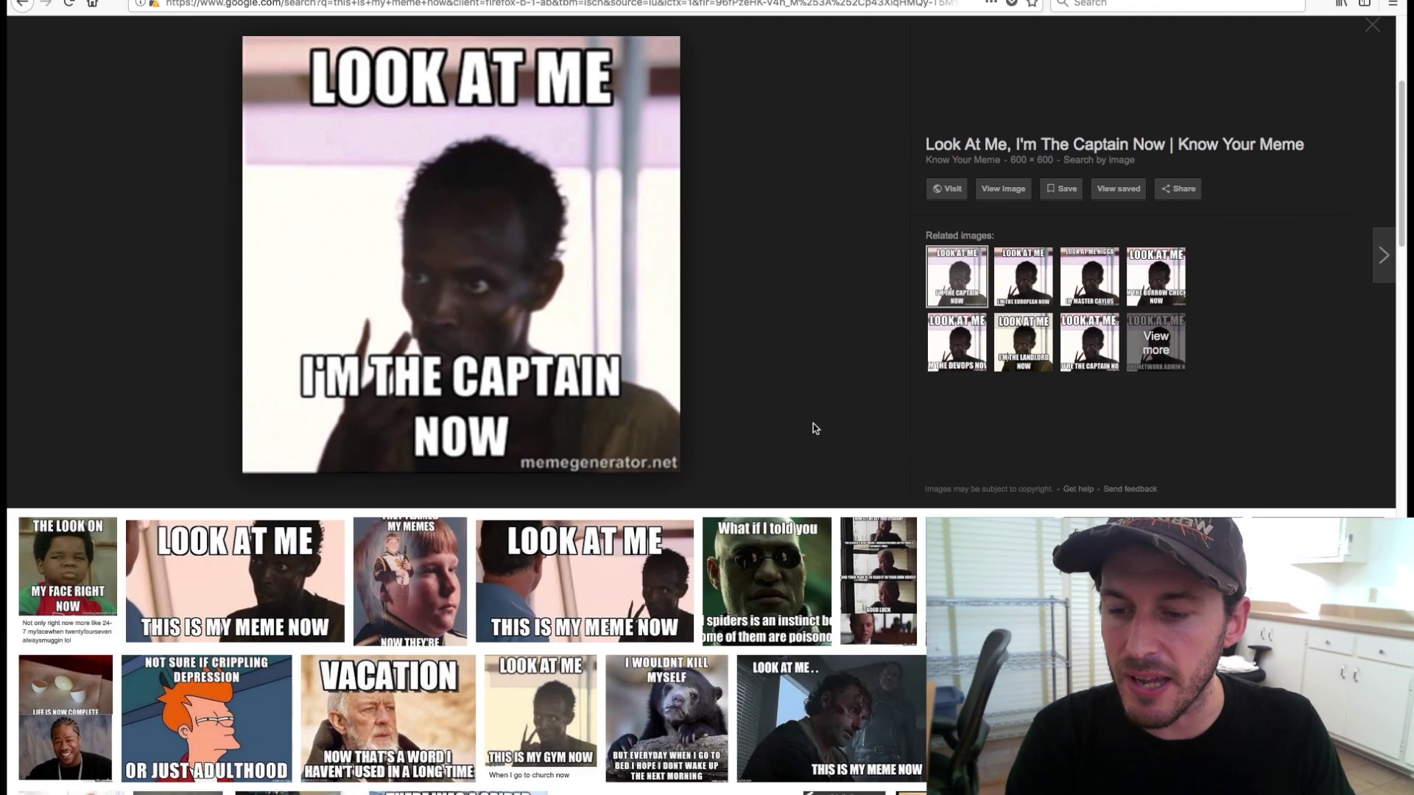
scroll(796, 464, up, 4)
scroll(669, 433, up, 1)
click(270, 48)
key(super+a)
text(im the)
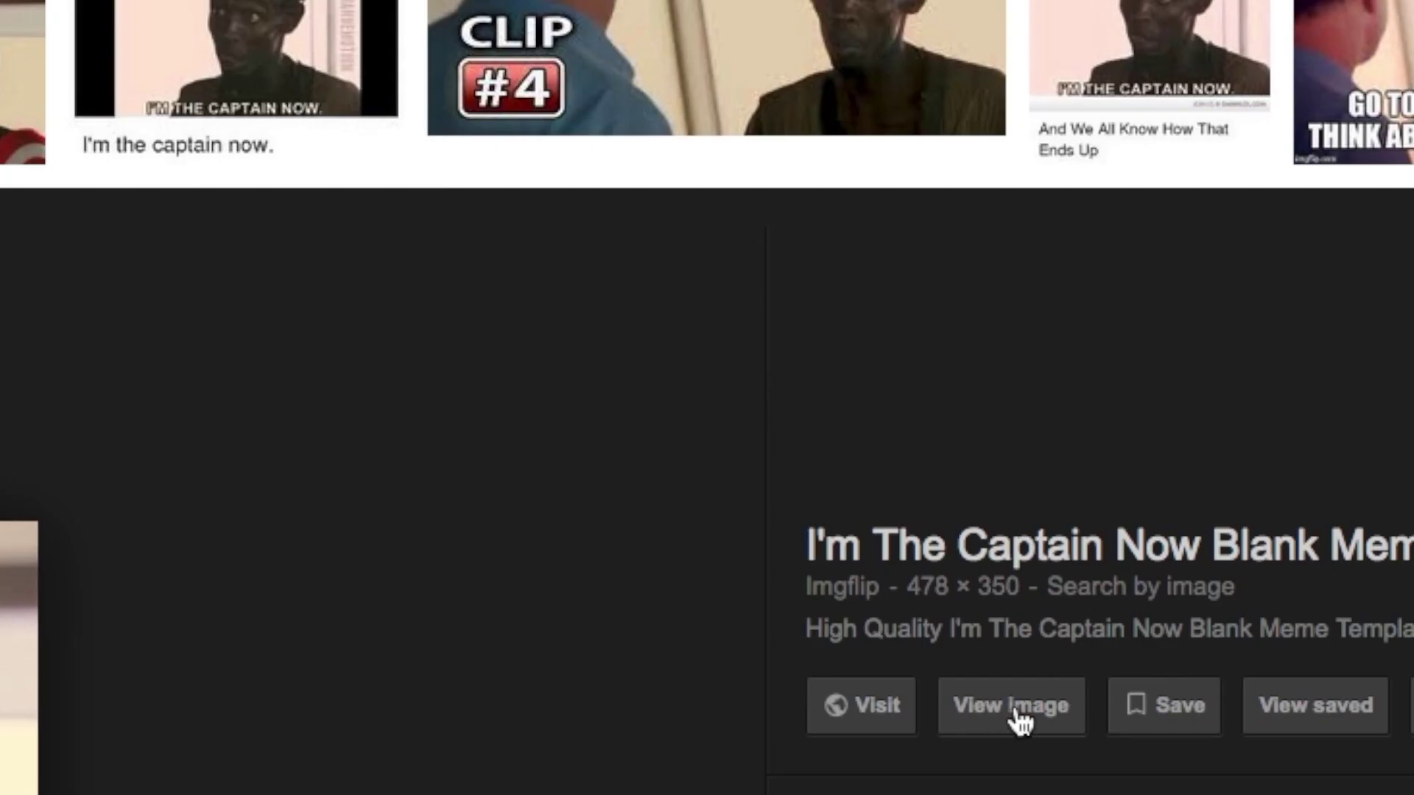
- Open the I'm the Captain Now image, copy it, and return to GIMP
click(1002, 506)
right_click(745, 422)
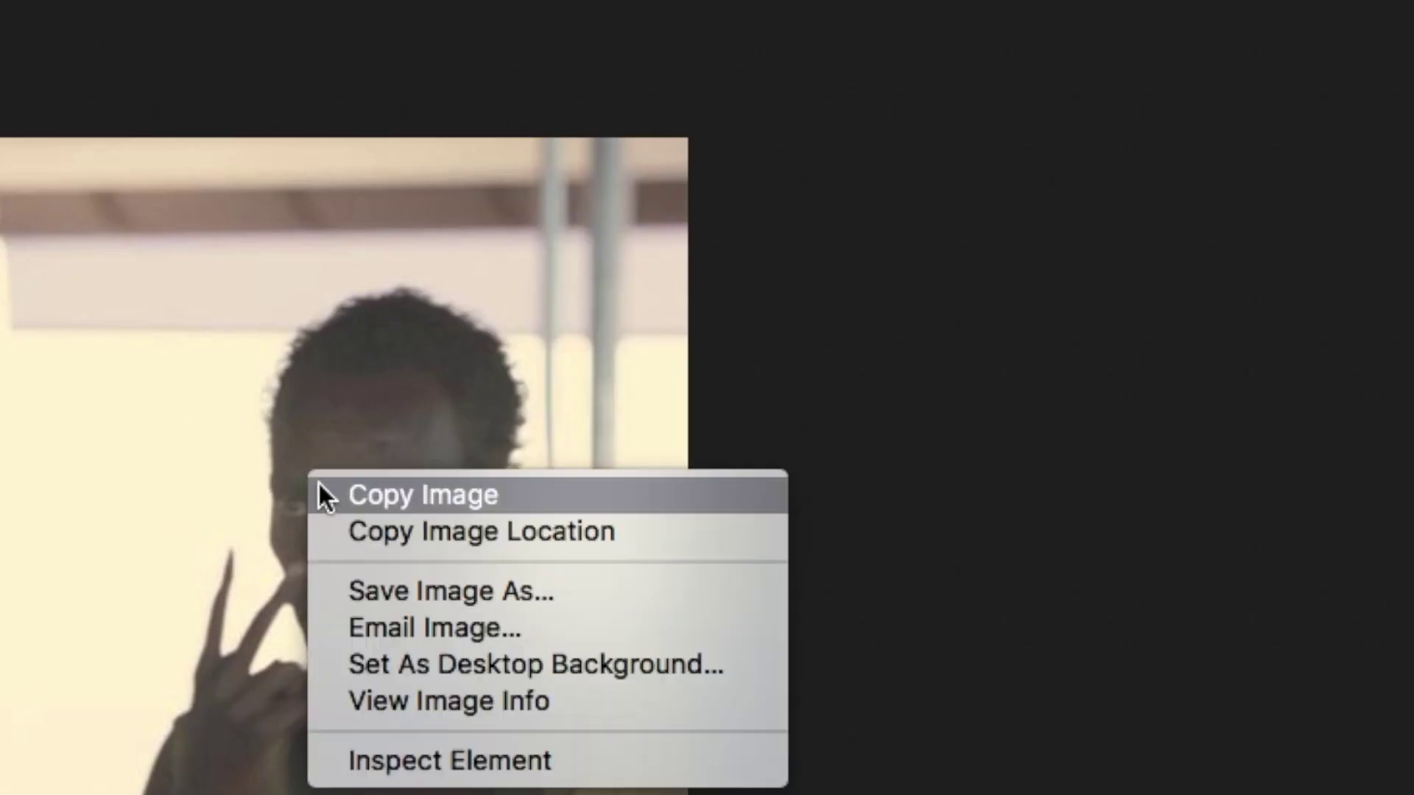
click(454, 500)
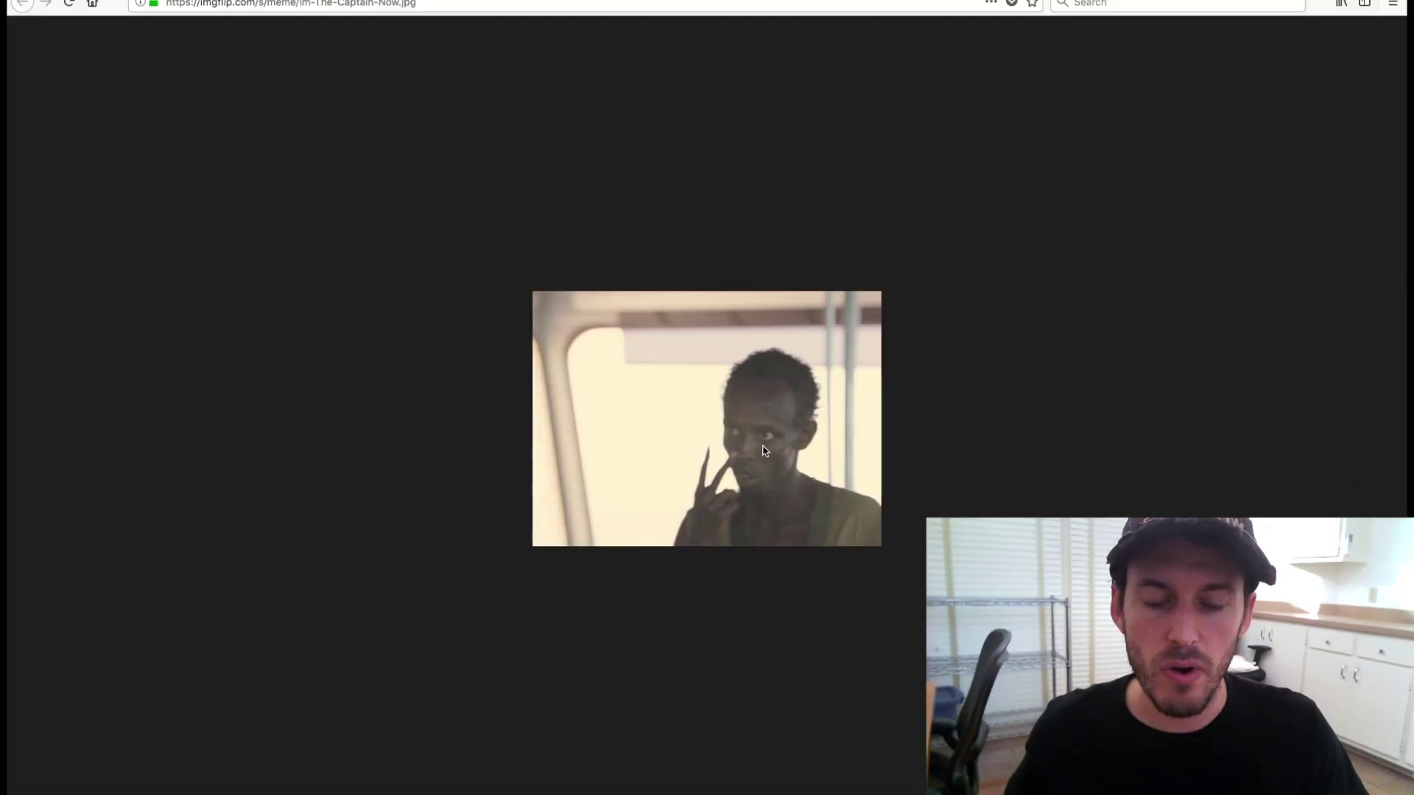
key(super+Tab)
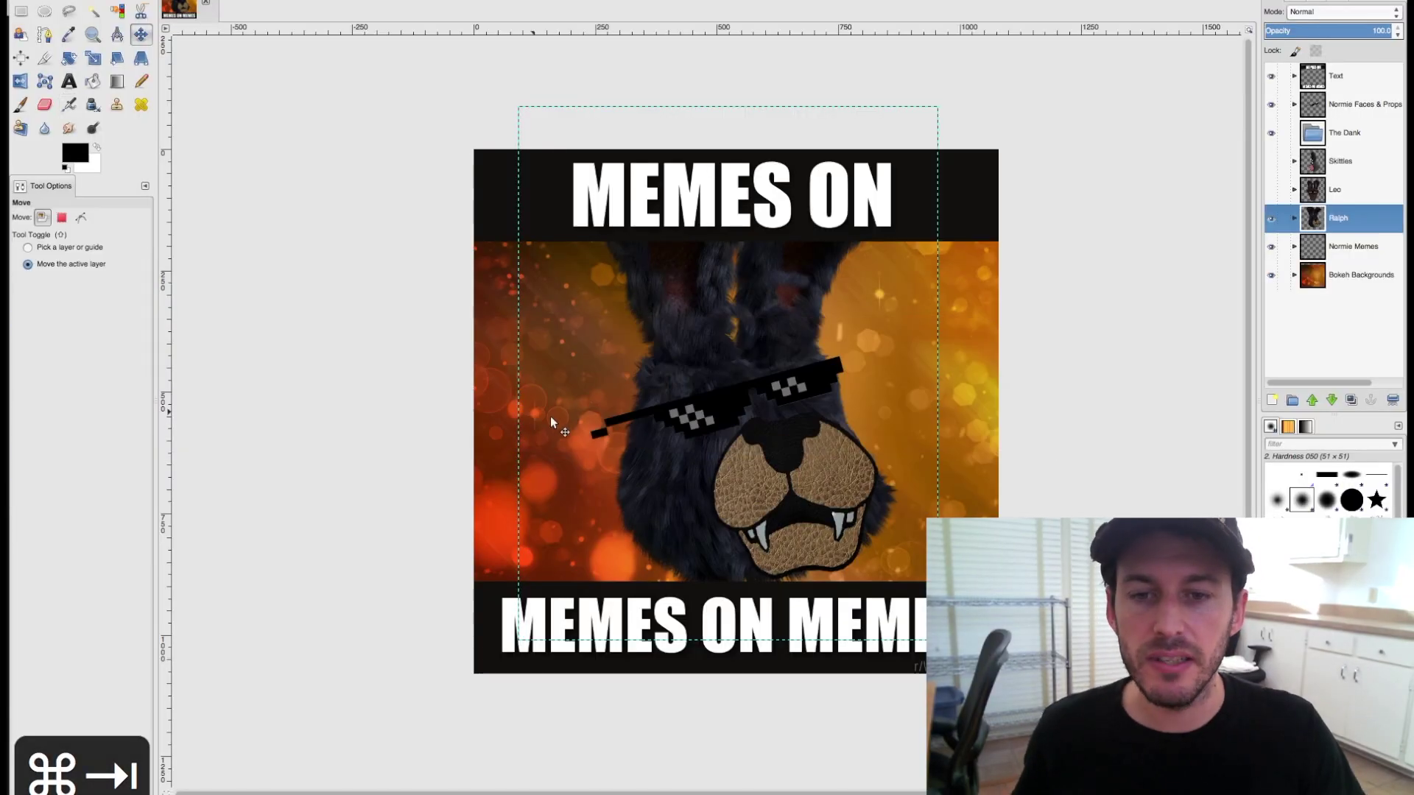
- Paste the captain photo, nudge it up-left, and scale it to about 1294×905 px
key(super+v)
drag(816, 467, 670, 289)
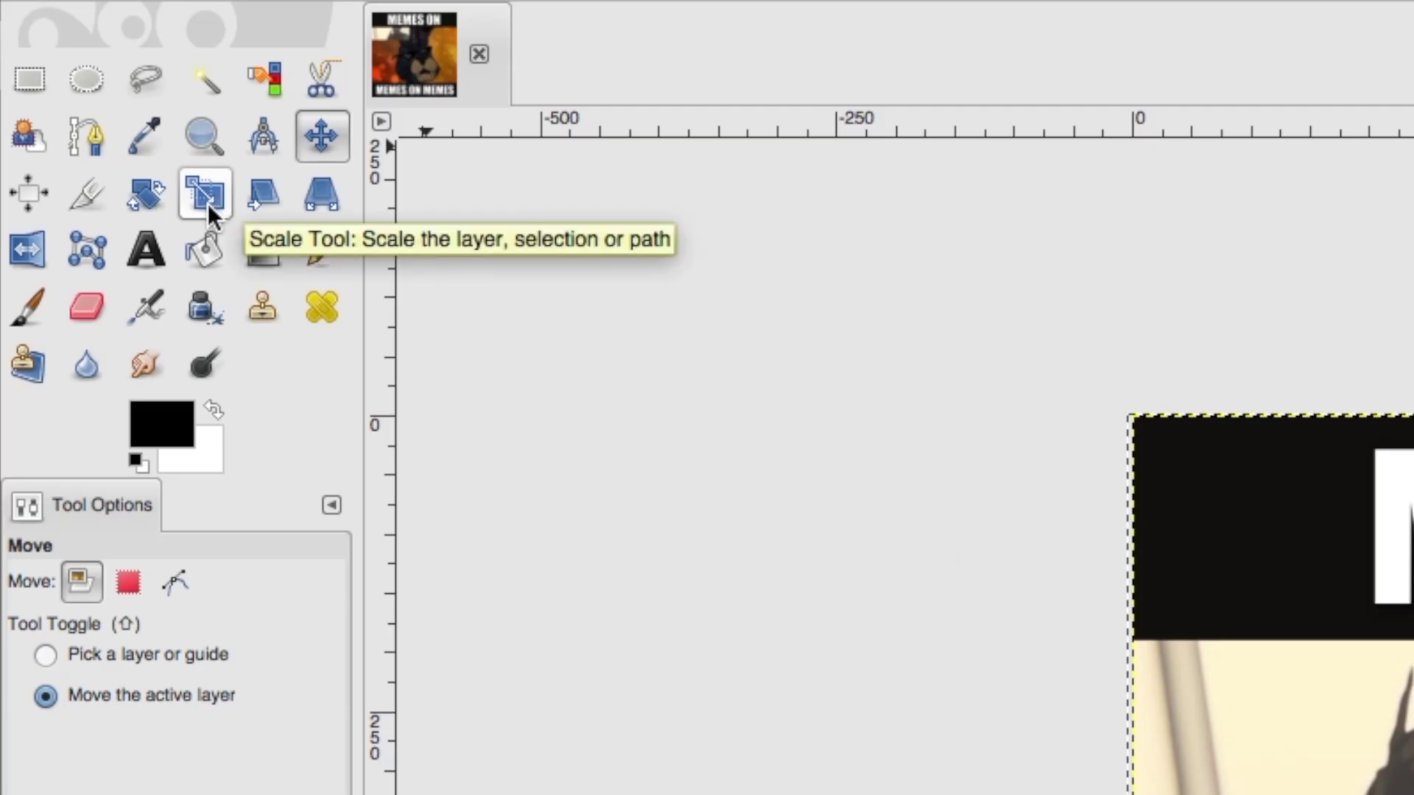
click(93, 58)
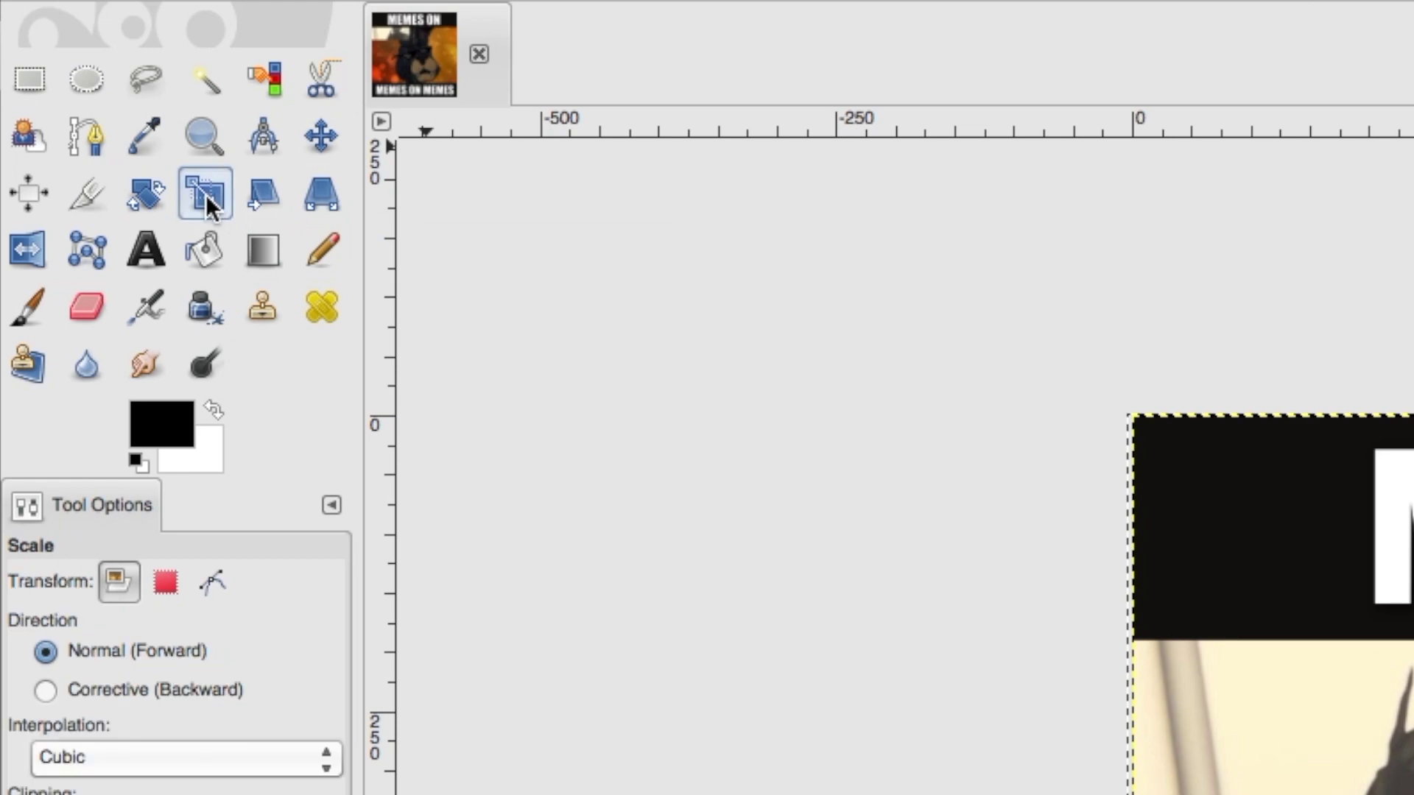
click(736, 365)
drag(736, 372, 1112, 590)
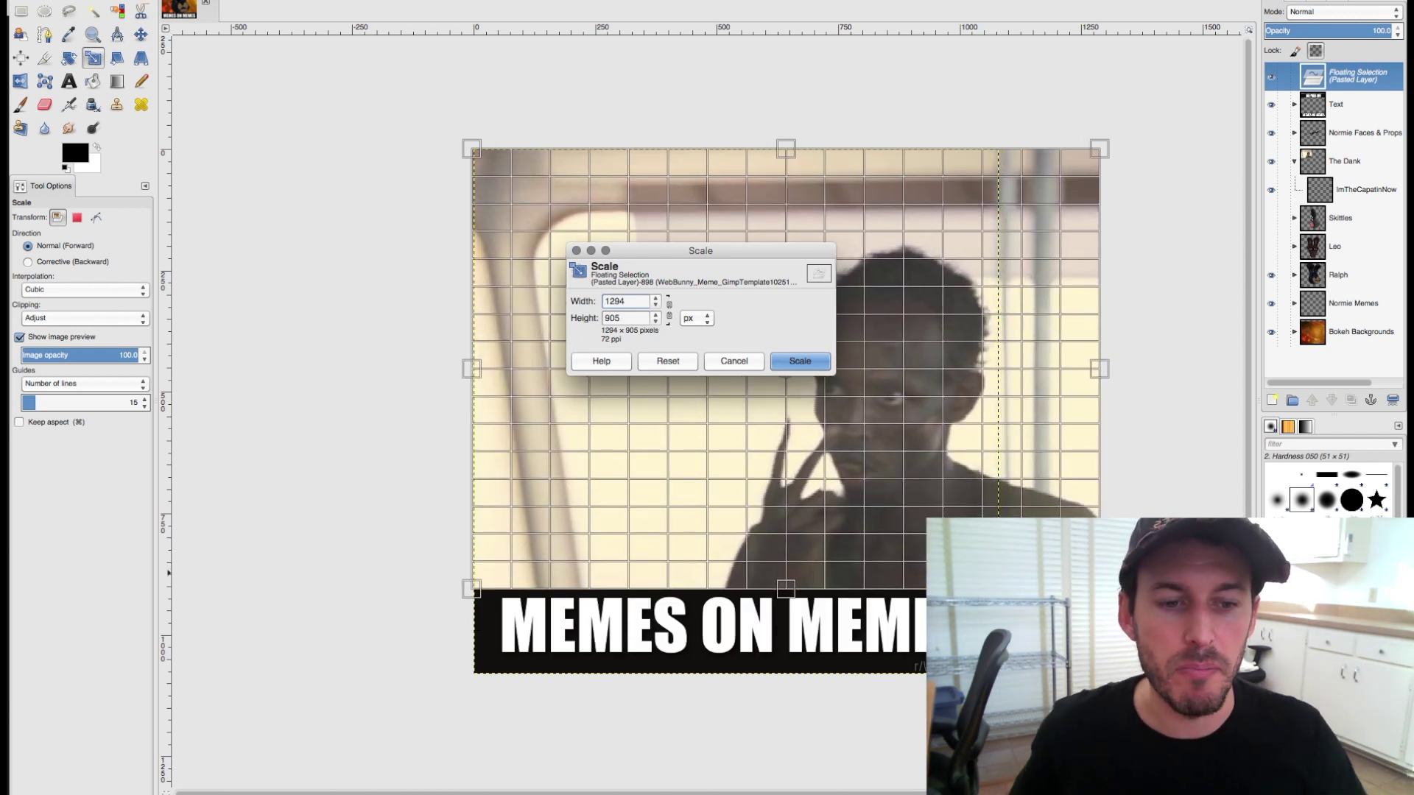
key(Return)
key(a)
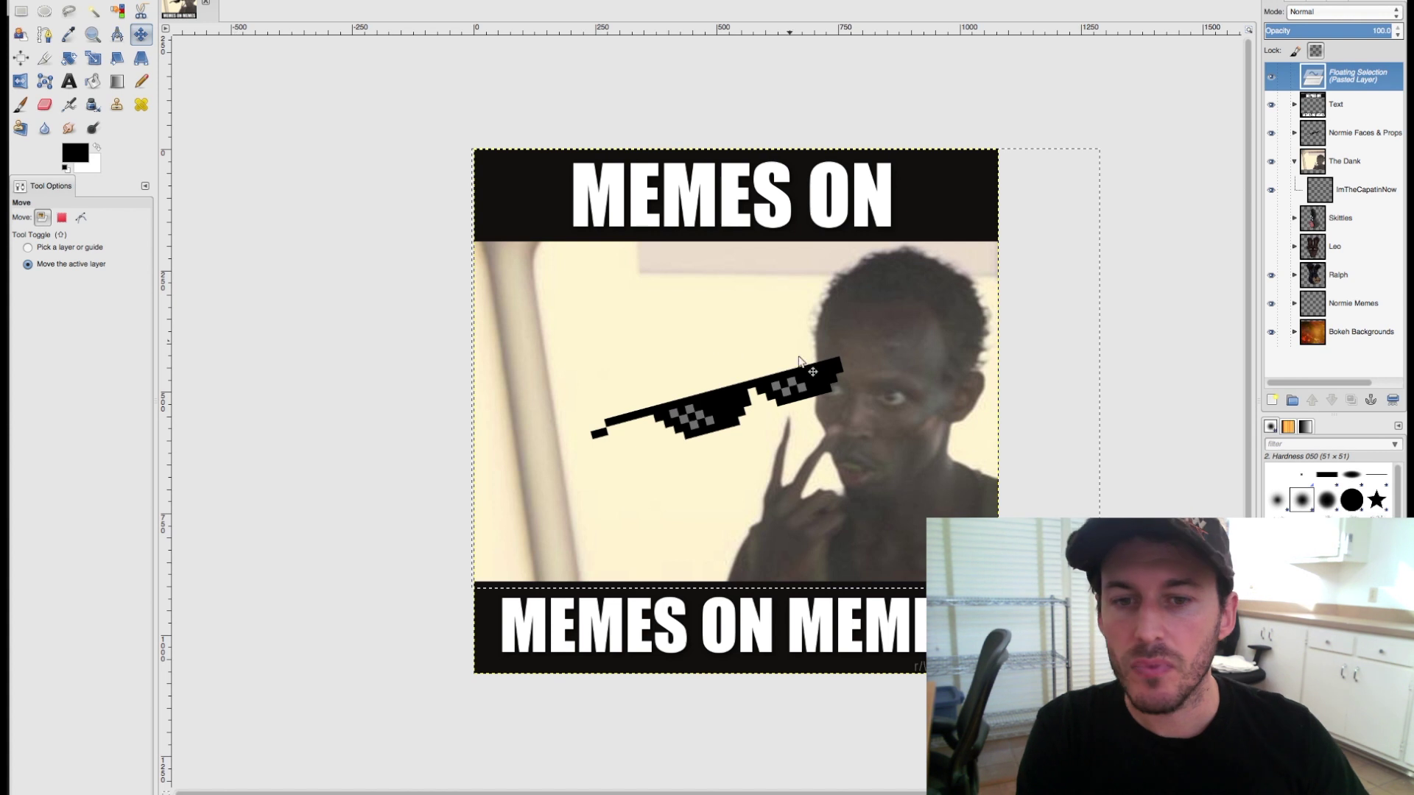
- Move the captain photo about 60 px to the left
key(m)
drag(900, 335, 817, 342)
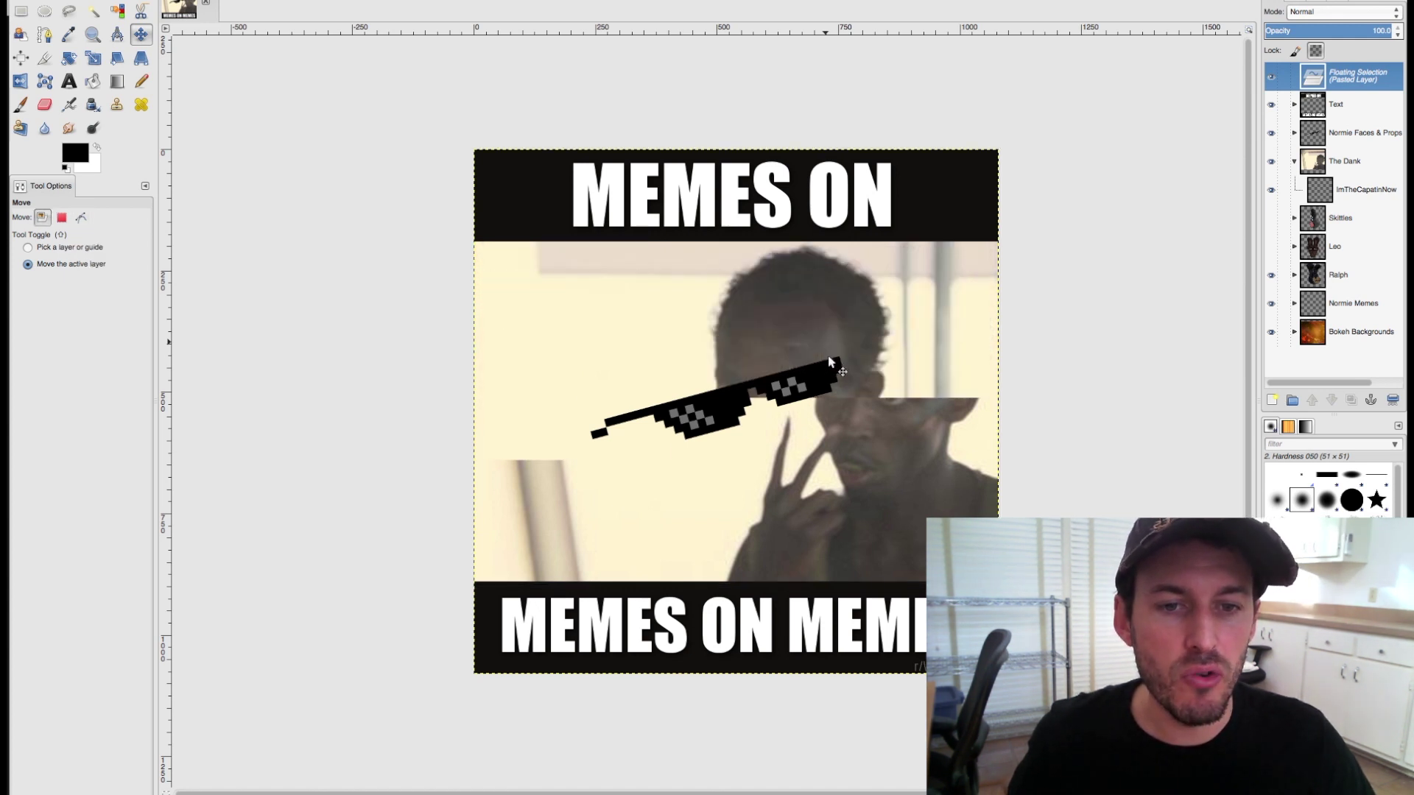
key(a)
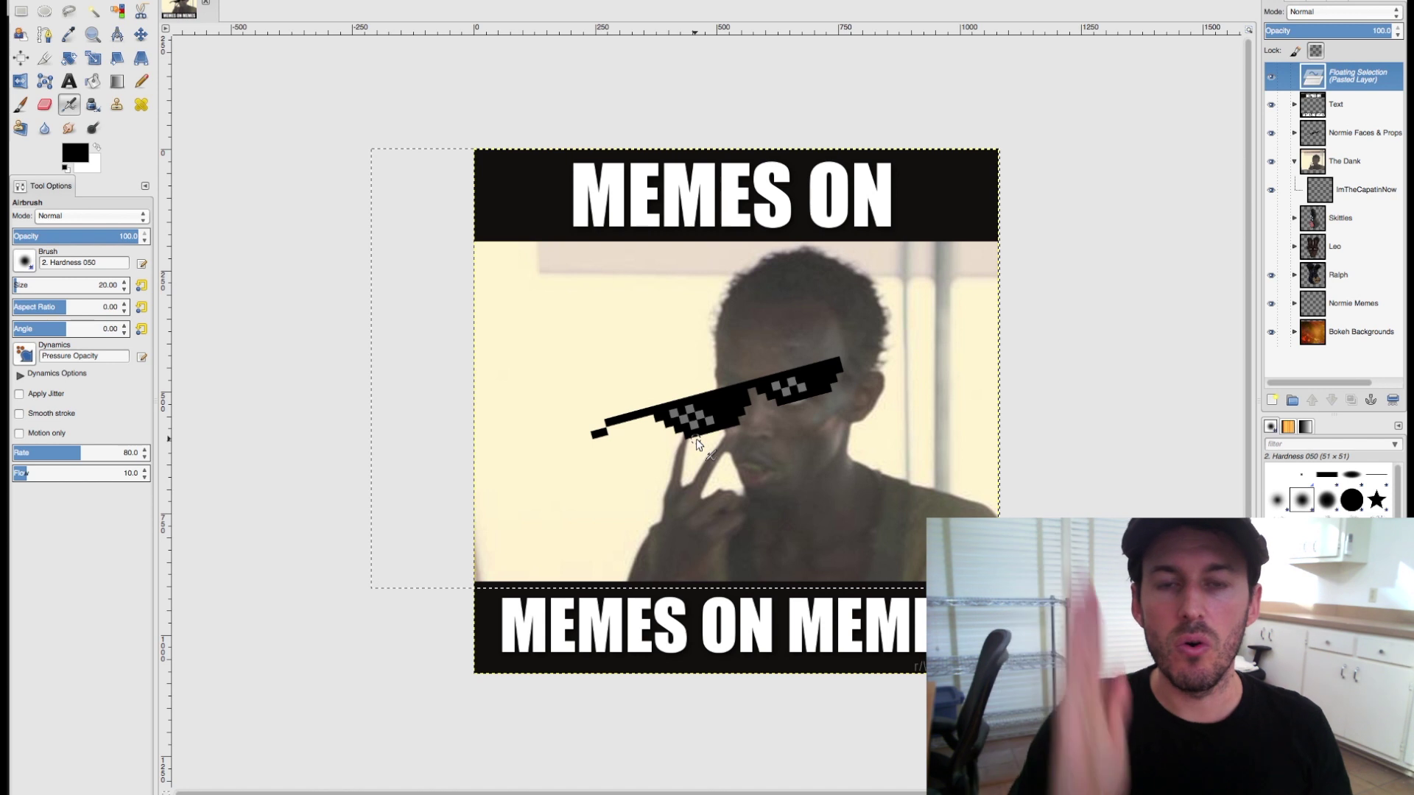
key(m)
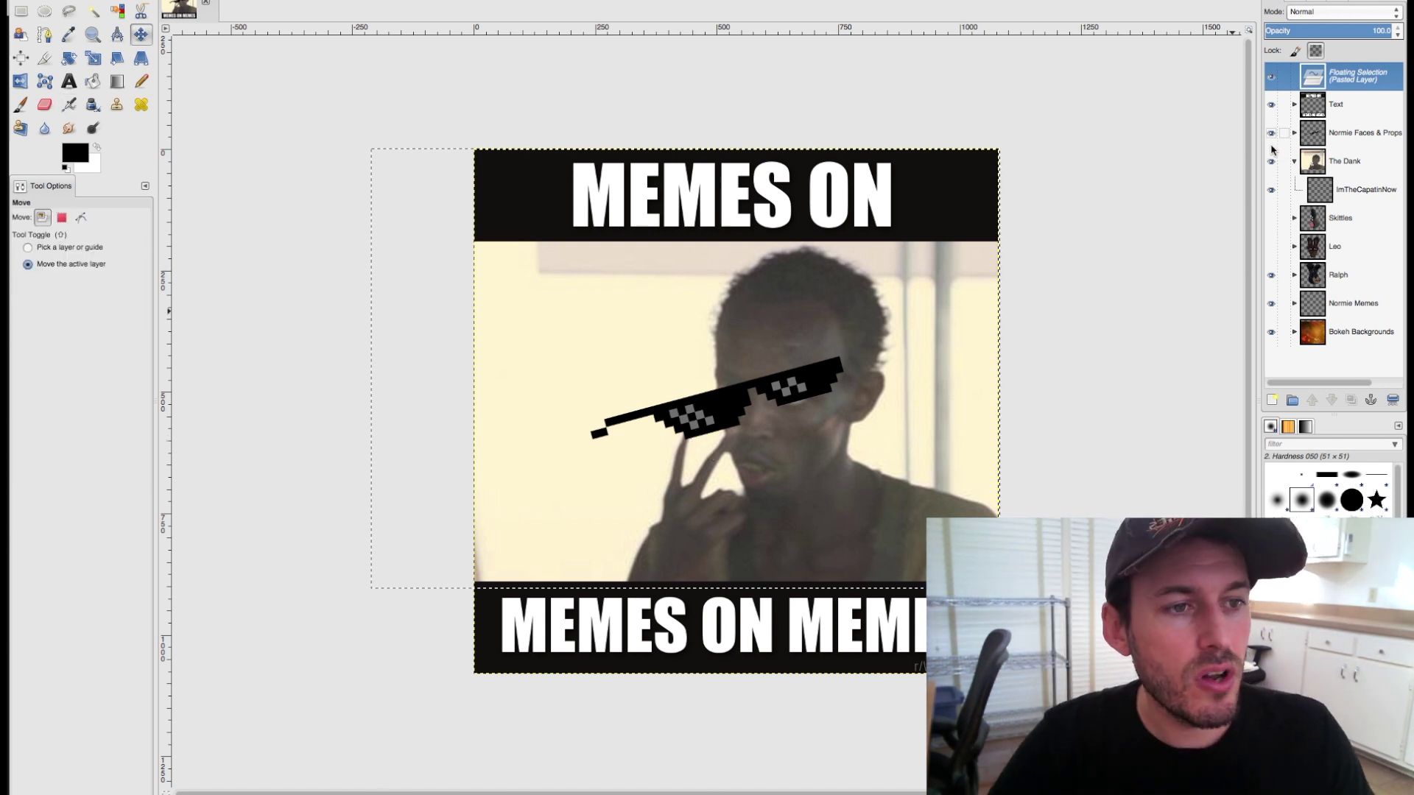
- Hide the Normie Faces & Props sunglasses layer and lower the pasted layer in the stack
click(1271, 134)
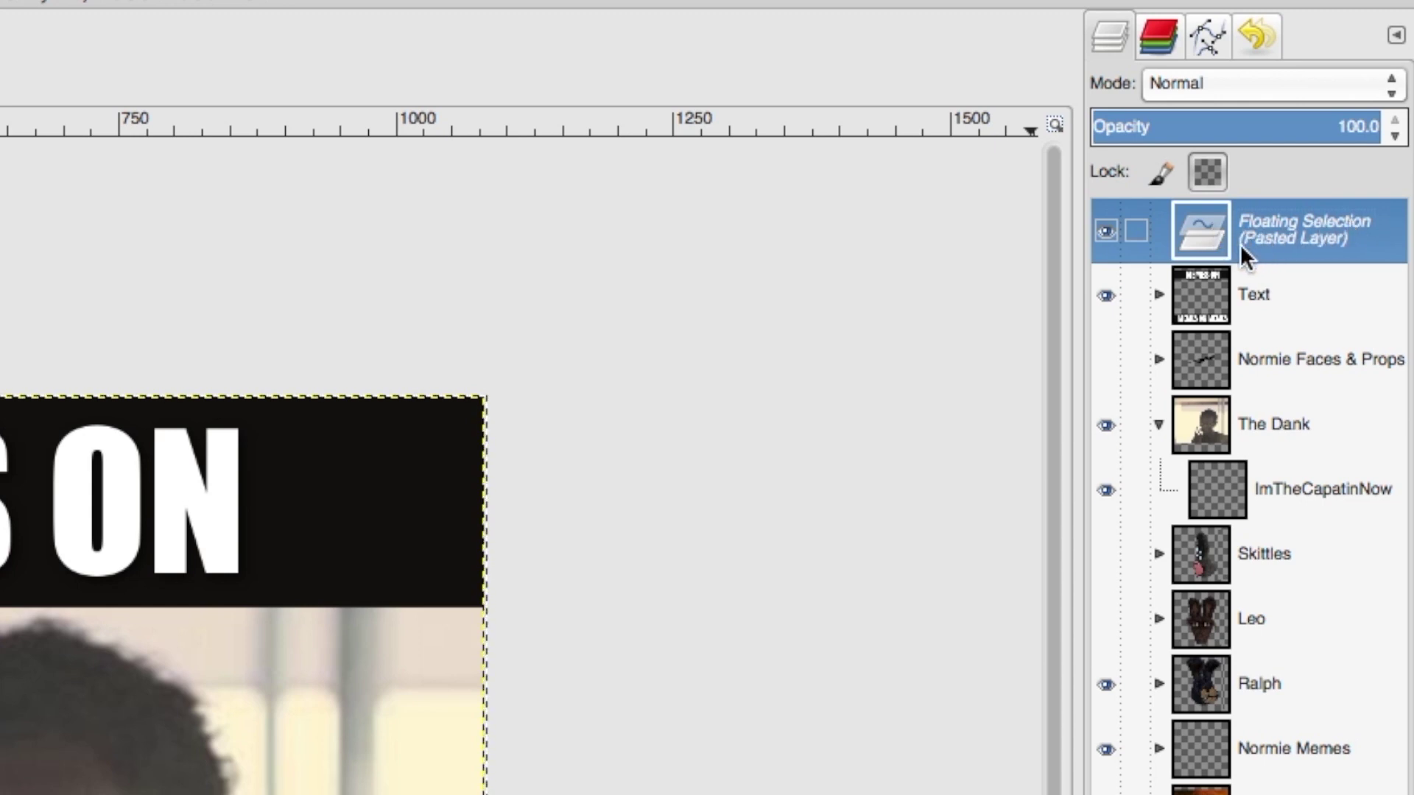
drag(1205, 243, 1159, 206)
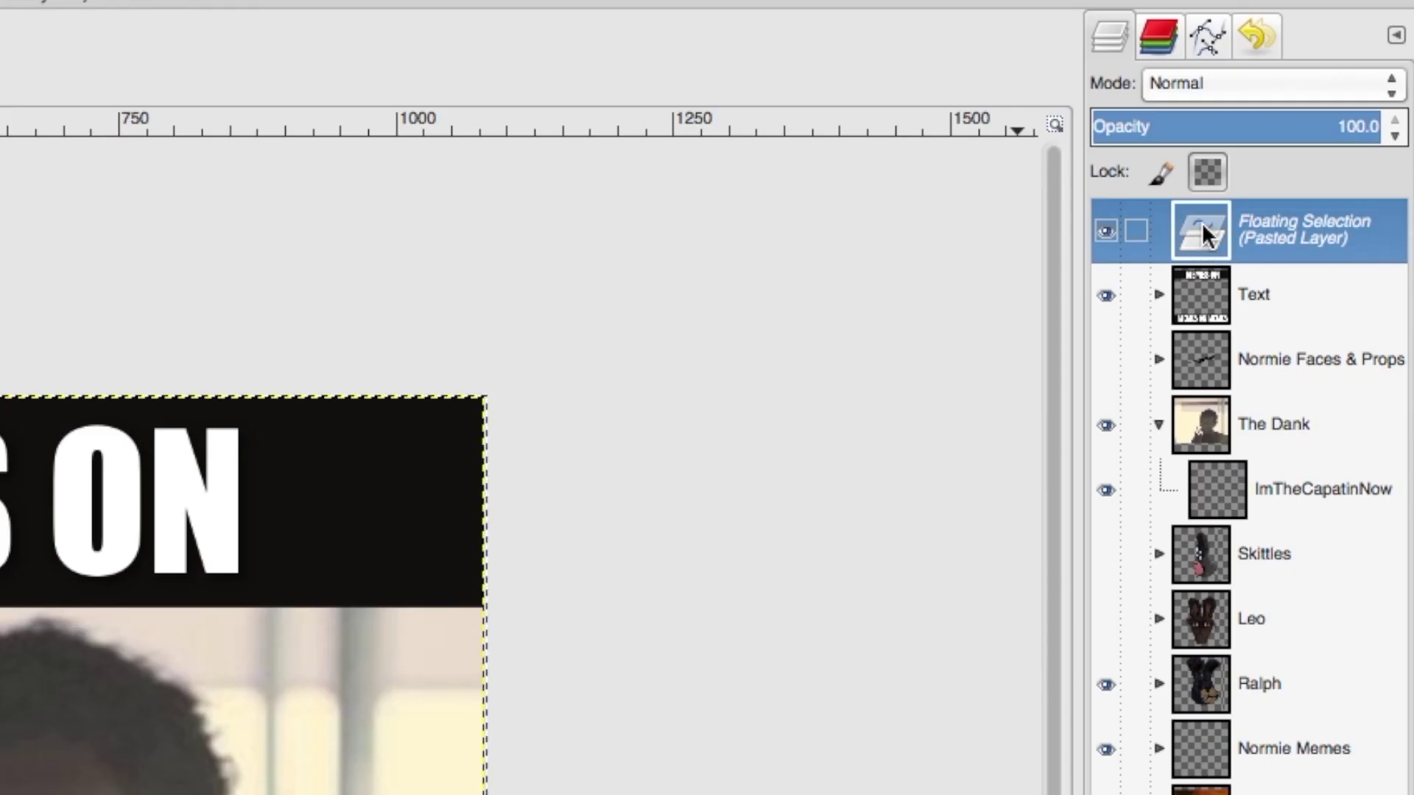
double_click(1211, 228)
- Rename the pasted layer to TheCaptain
drag(1121, 100, 713, 283)
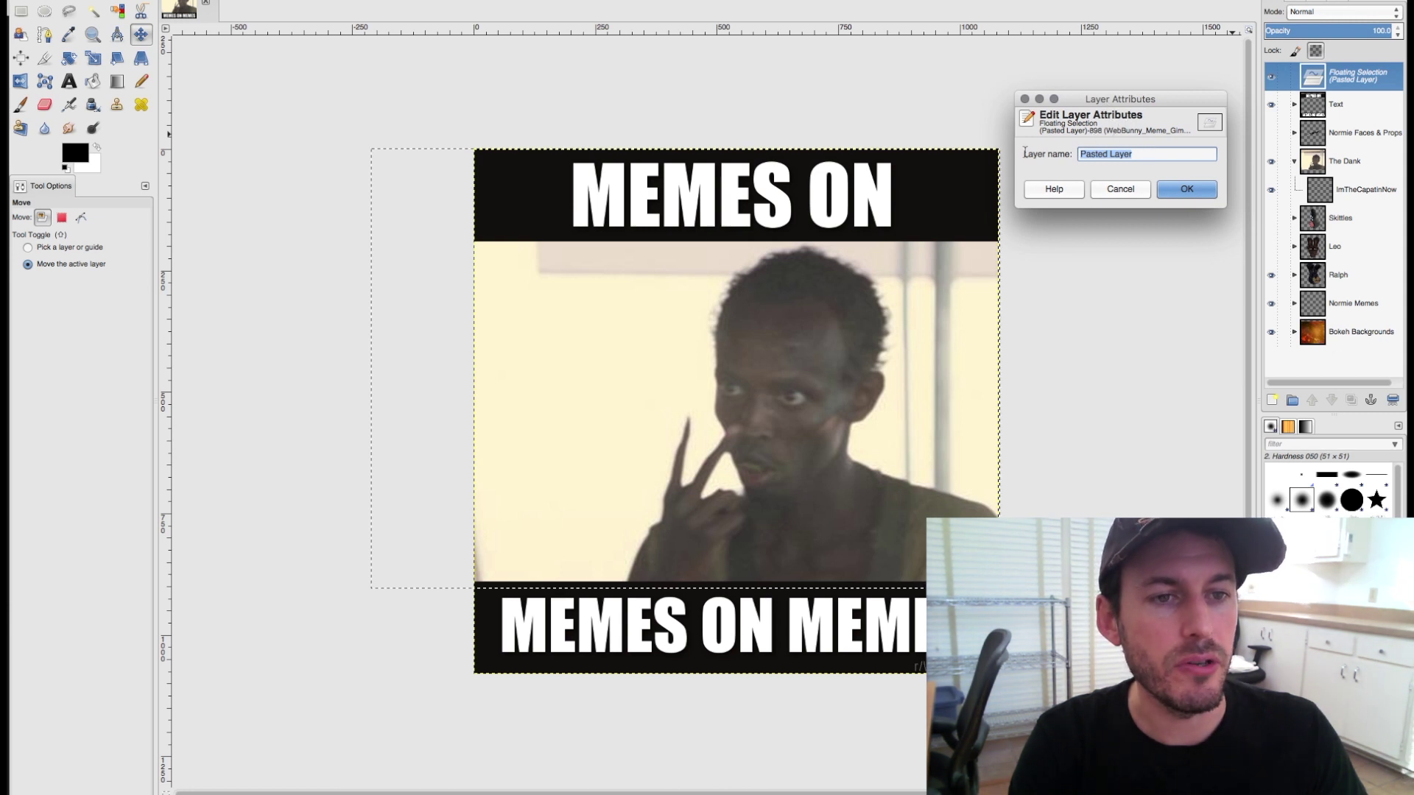
text(The)
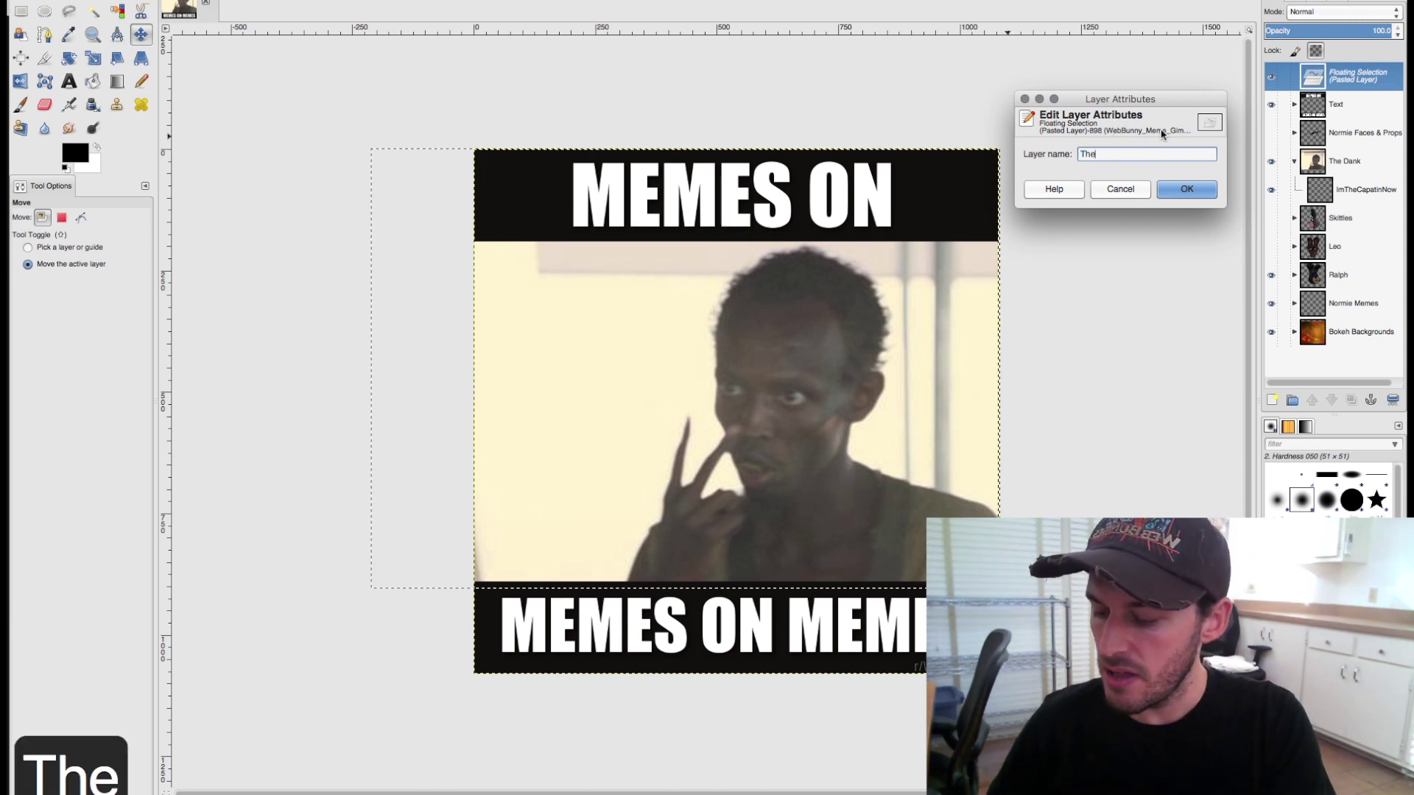
text(Capta)
key(BackSpace)
text(tain)
key(Return)
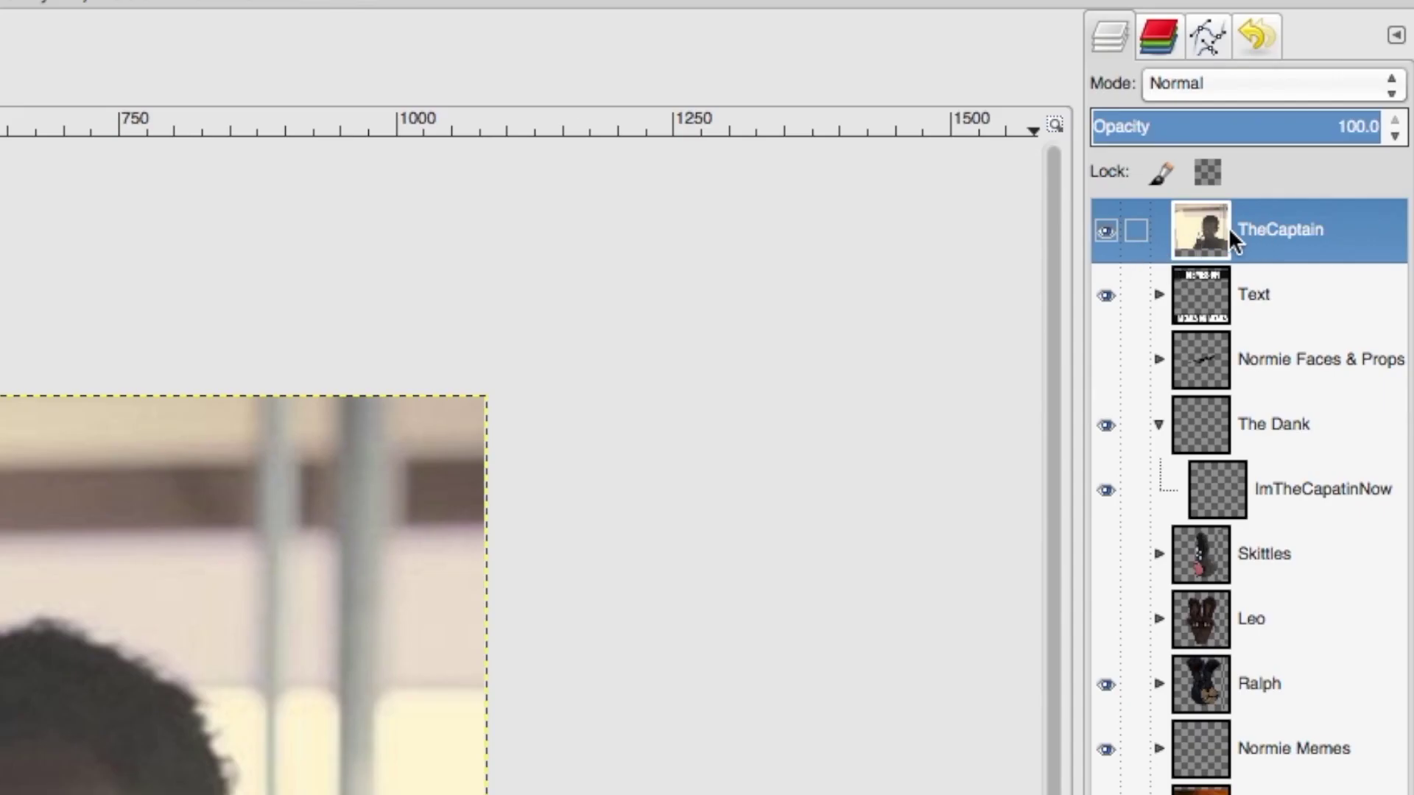
- Drag TheCaptain into The Dank group above ImTheCaptainNow and toggle its visibility to compare
drag(1230, 230, 1280, 429)
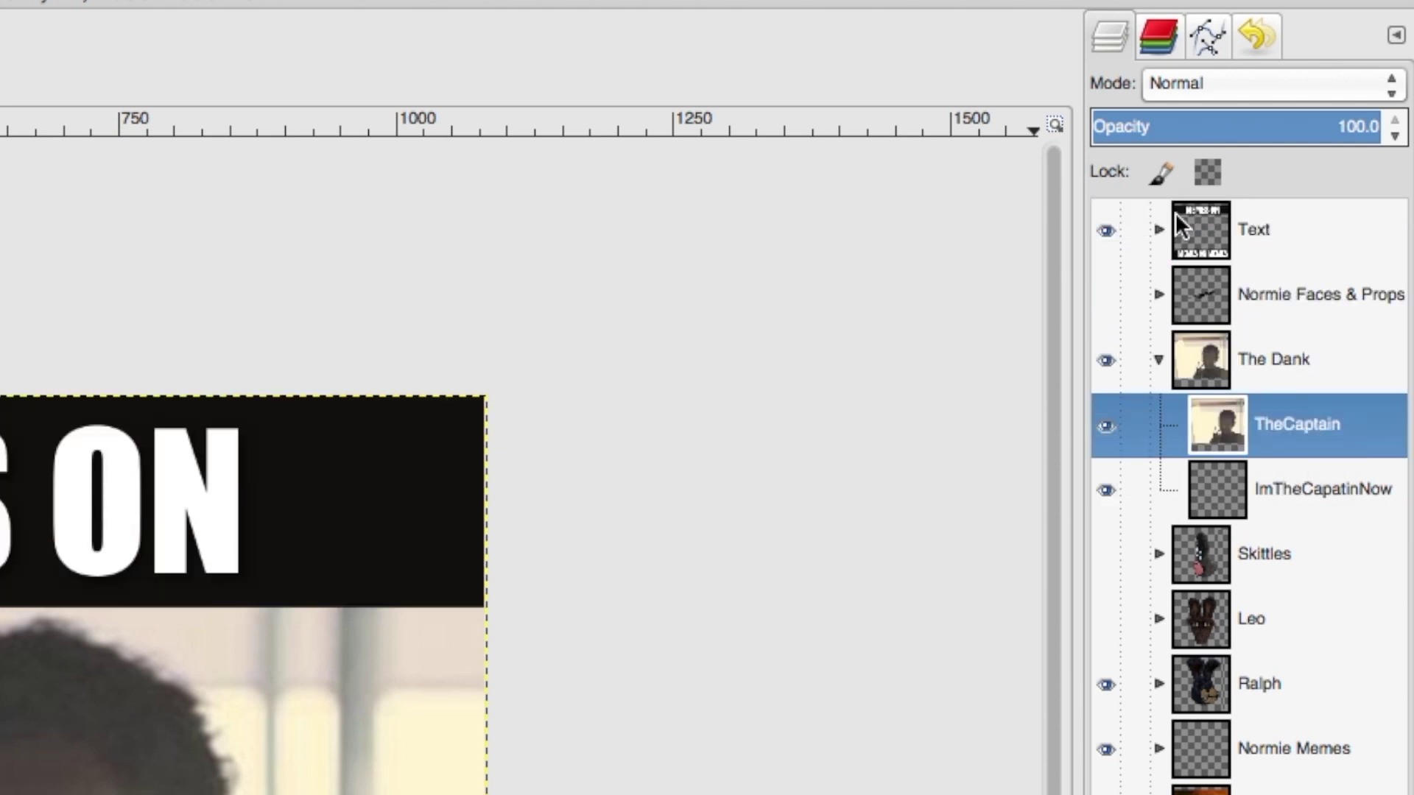
click(1285, 492)
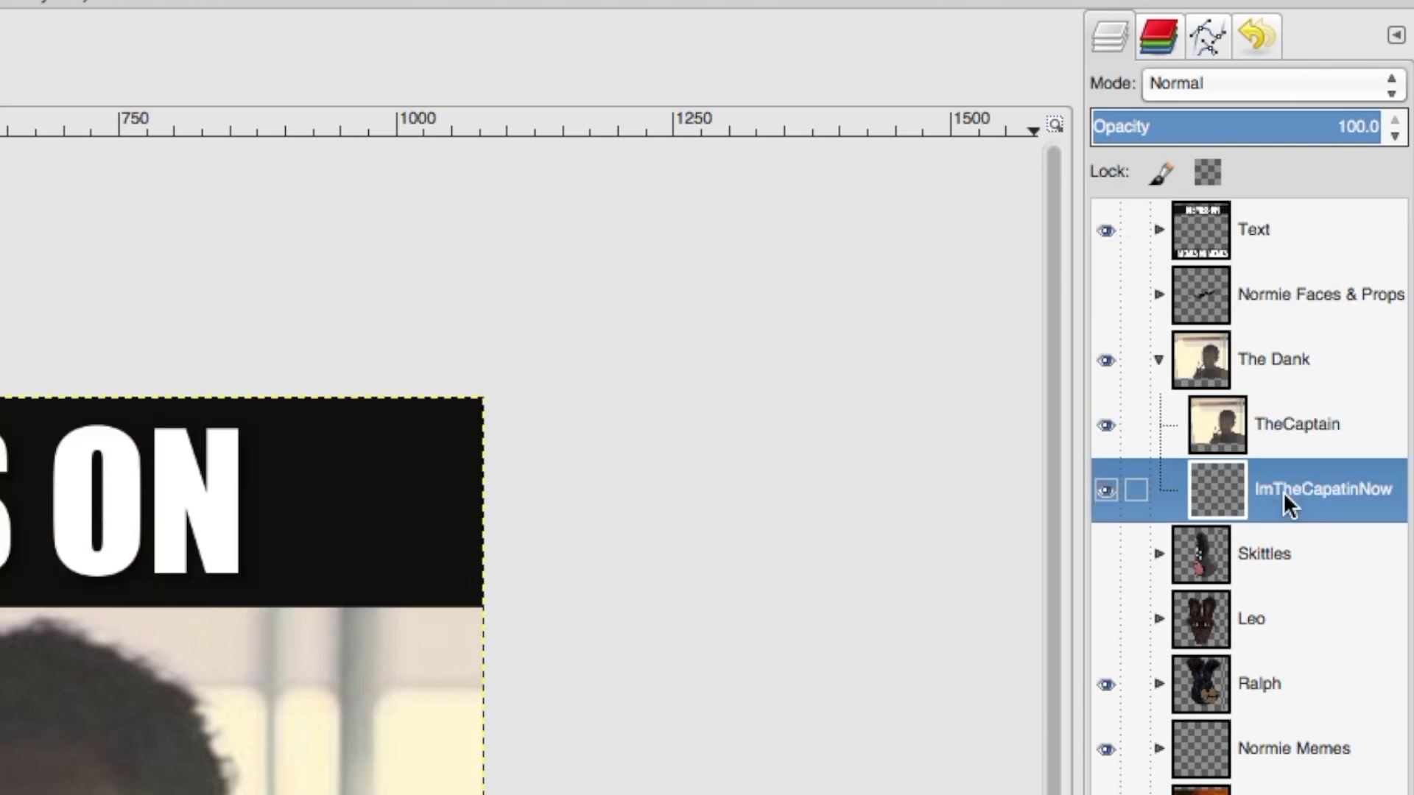
click(1106, 424)
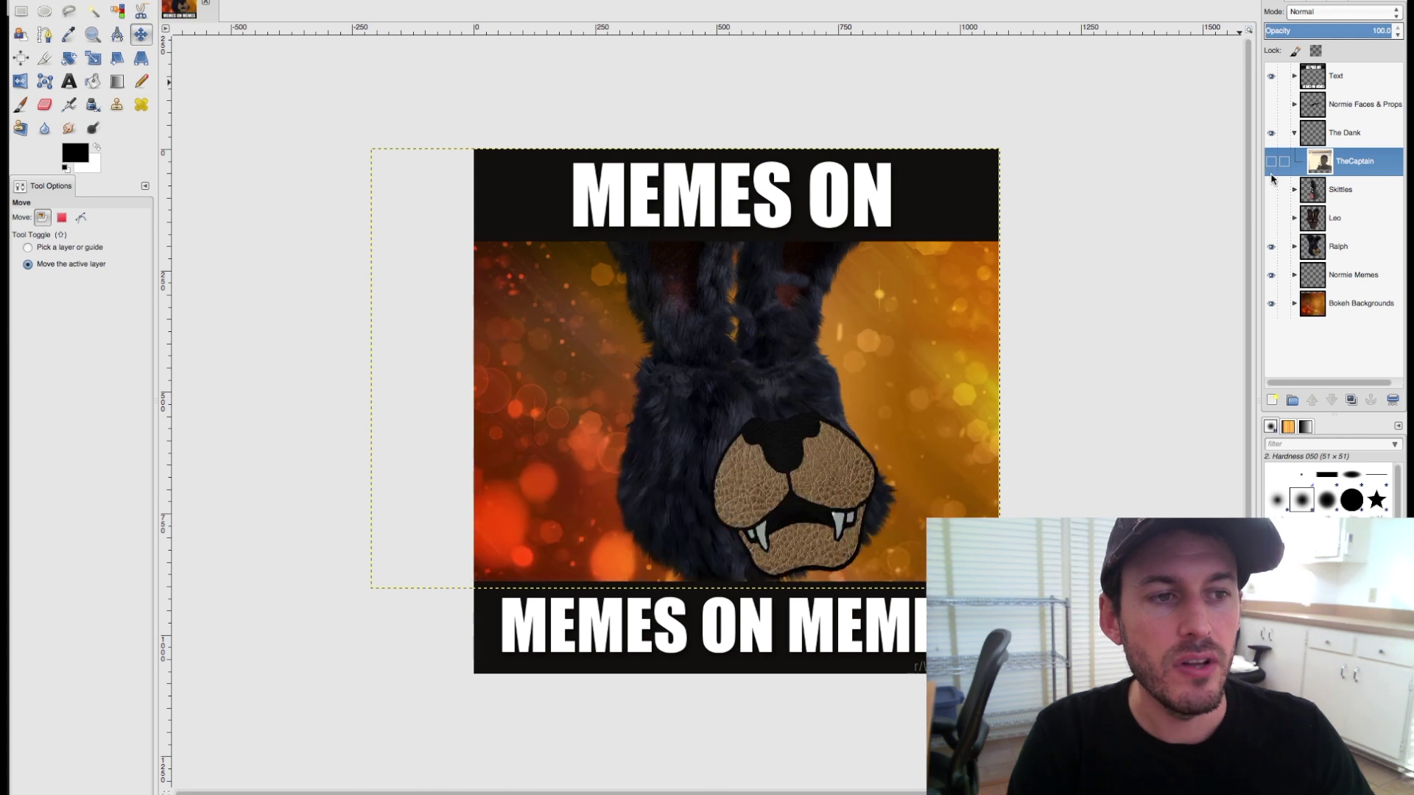
click(1271, 161)
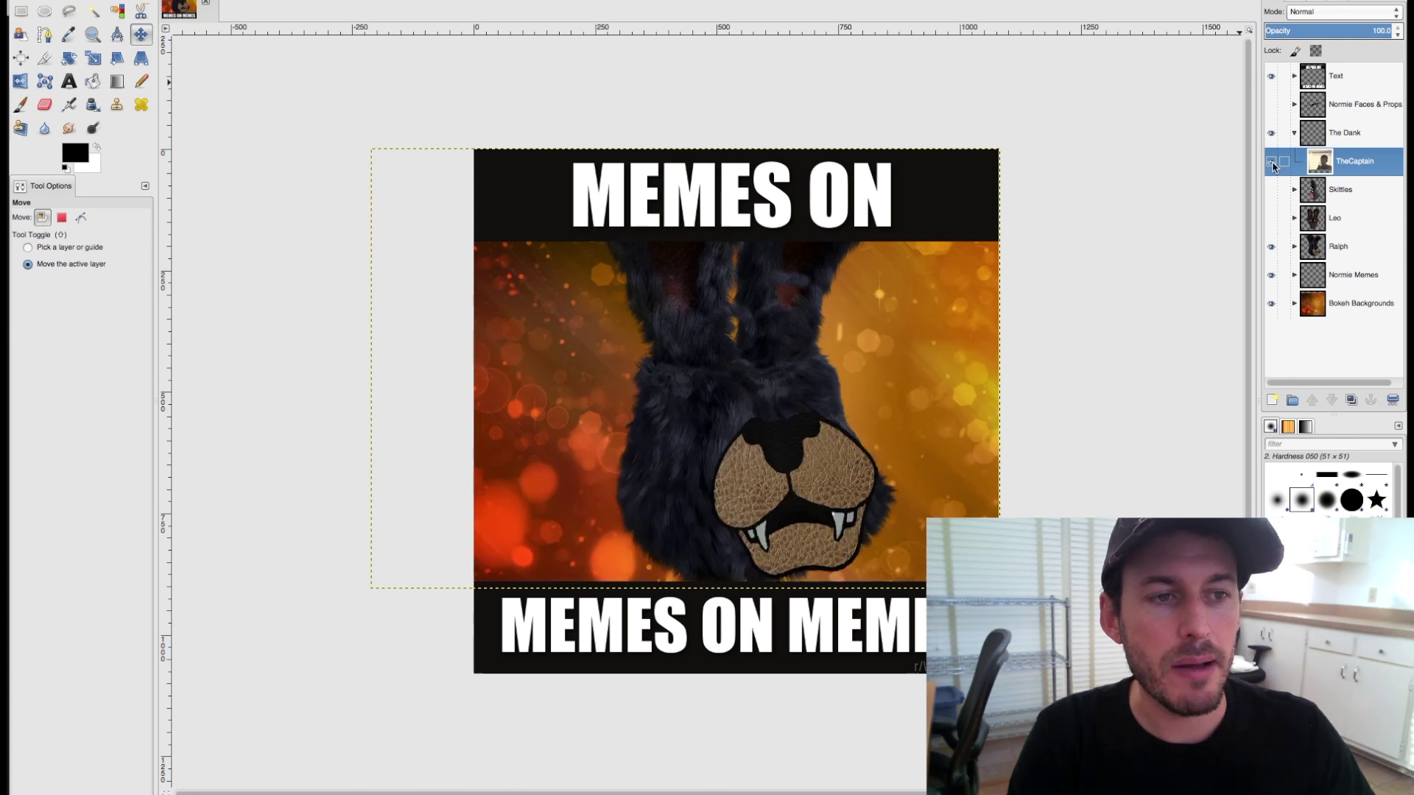
- Type test gibberish into the top caption, then undo it back to the original text
key(a)
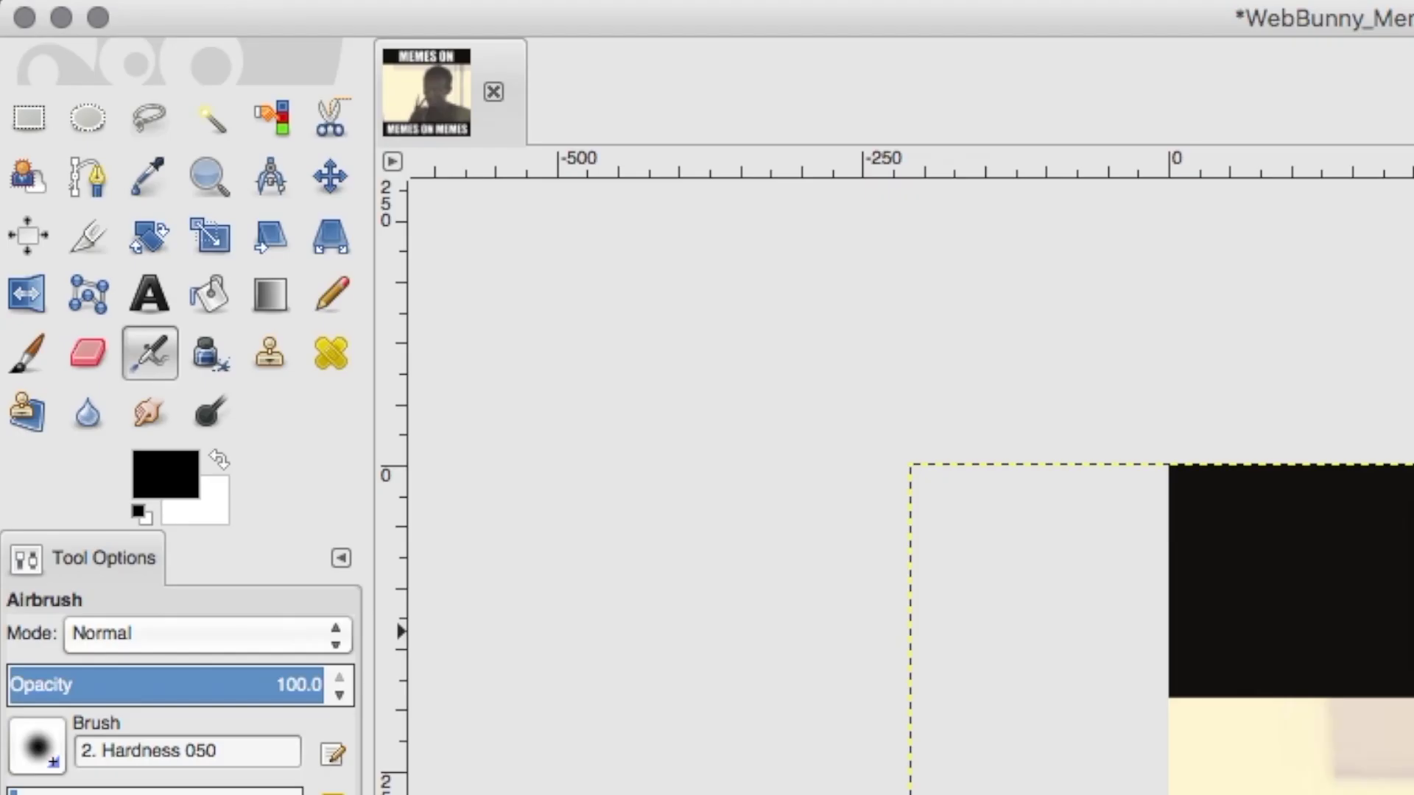
key(t)
key(super+z)
click(693, 200)
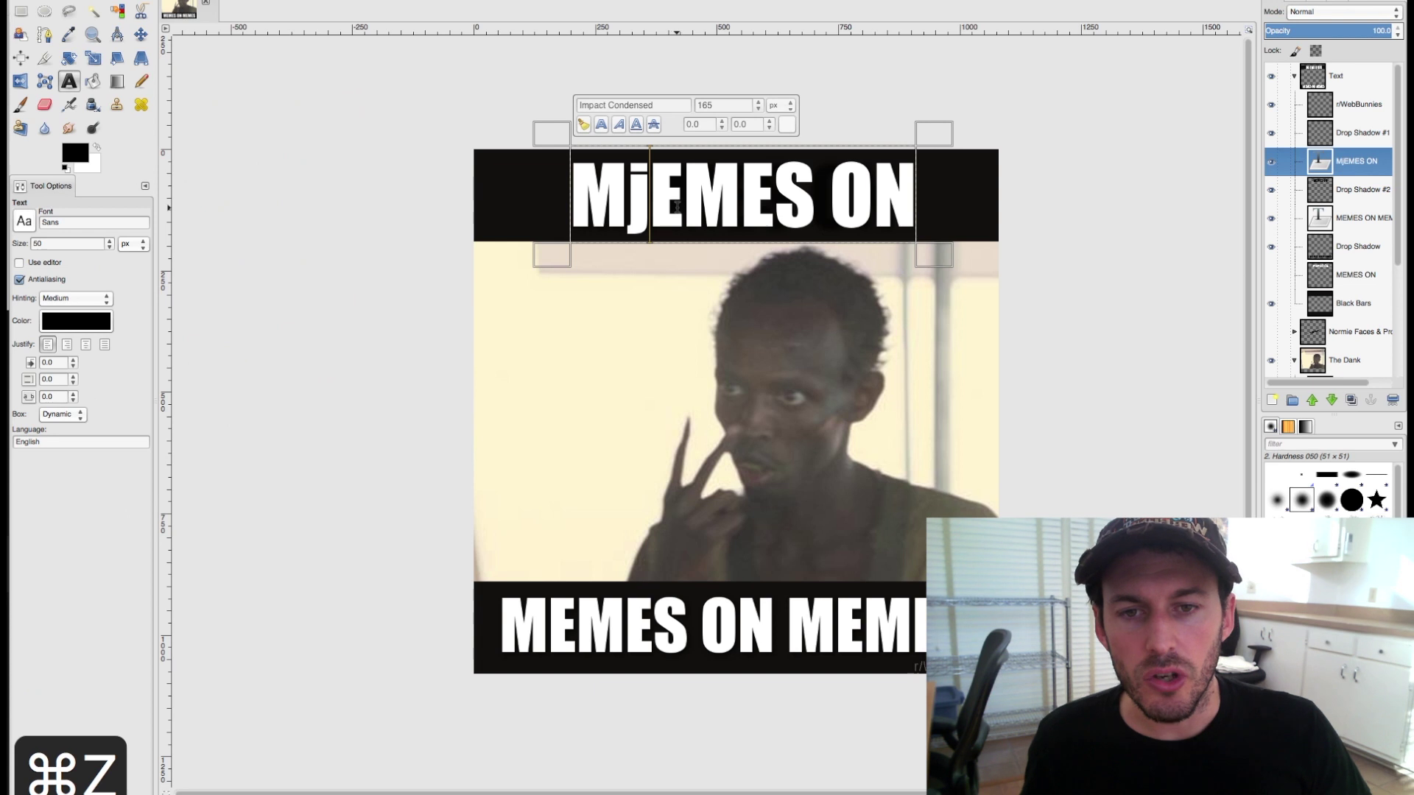
key(super+a)
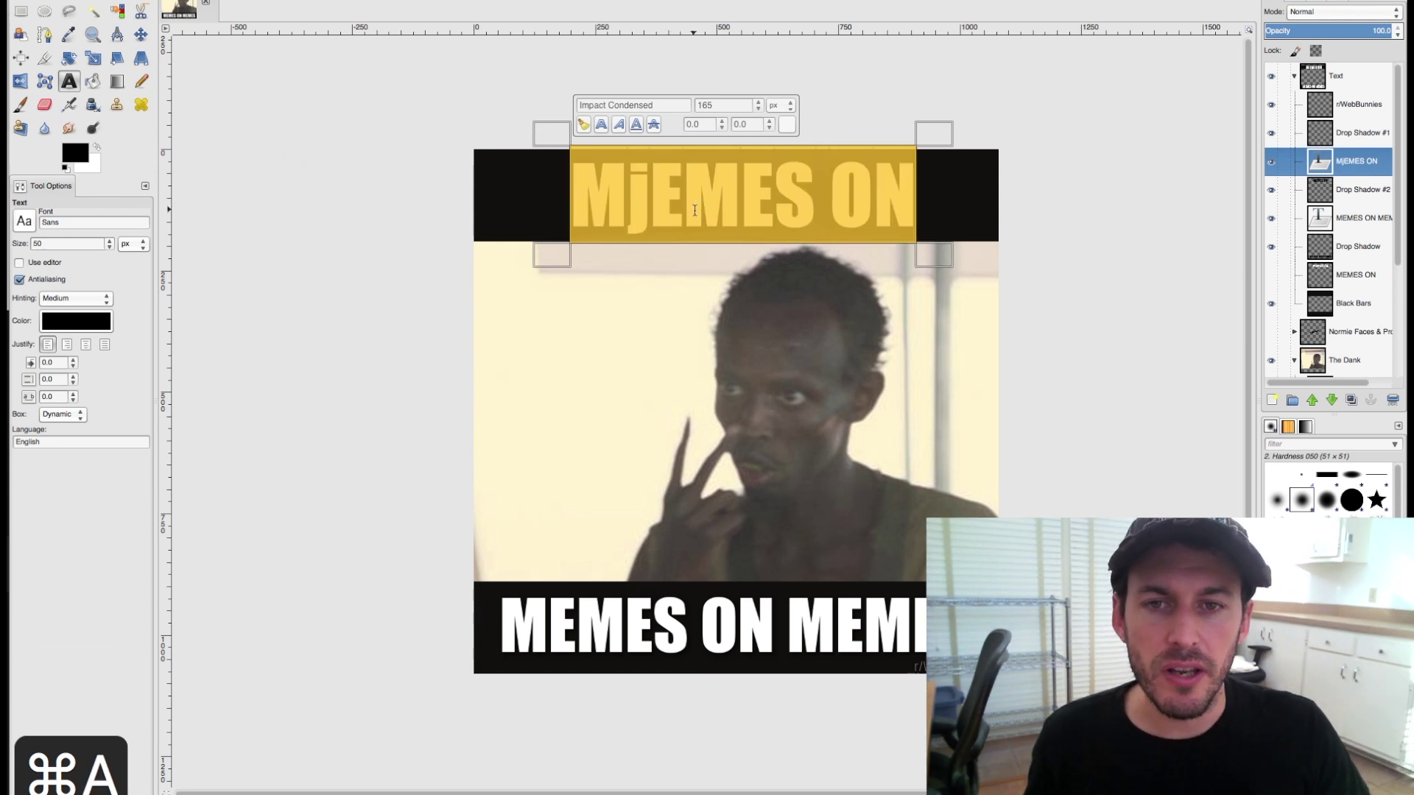
click(677, 203)
key(super+a)
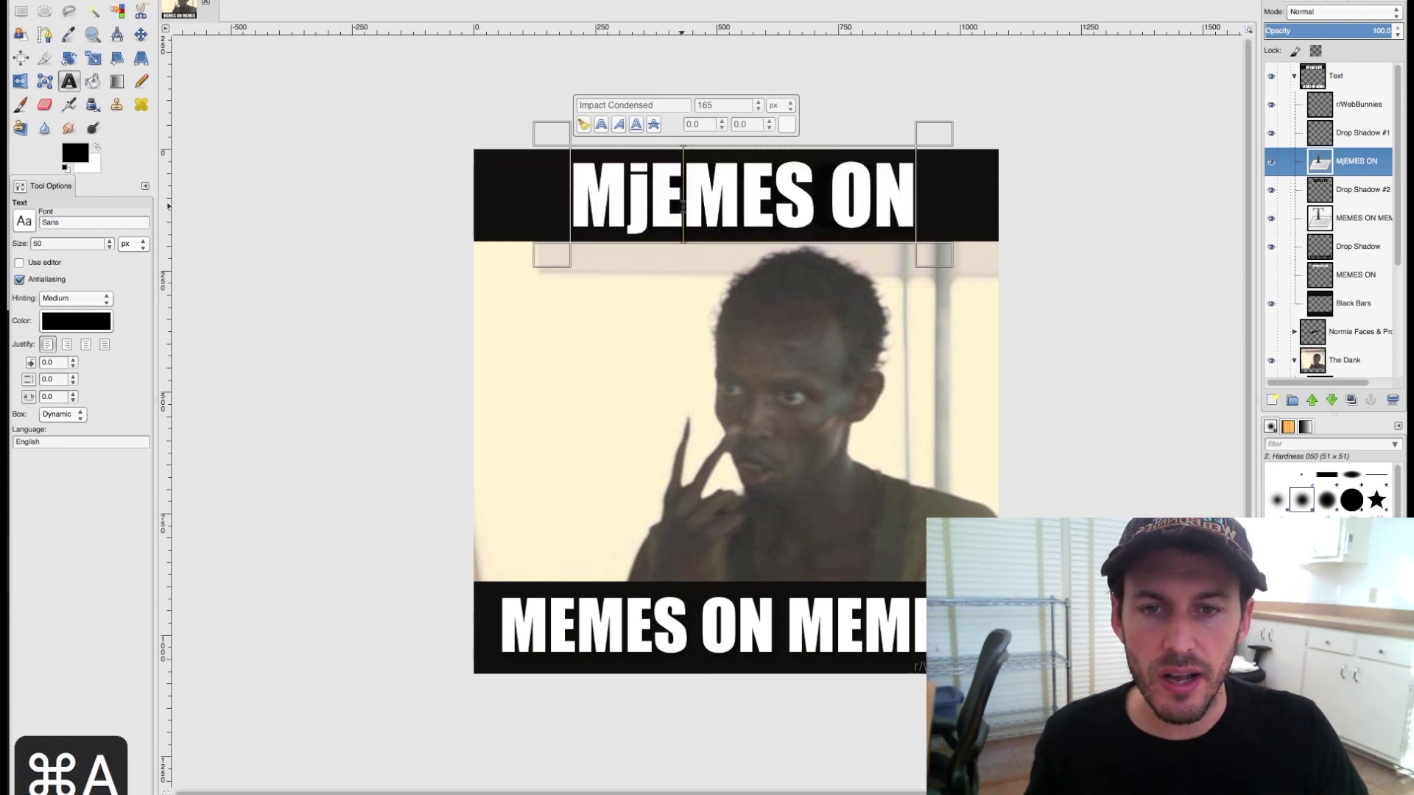
text(adsgfdgsdfgsfdgsdfg)
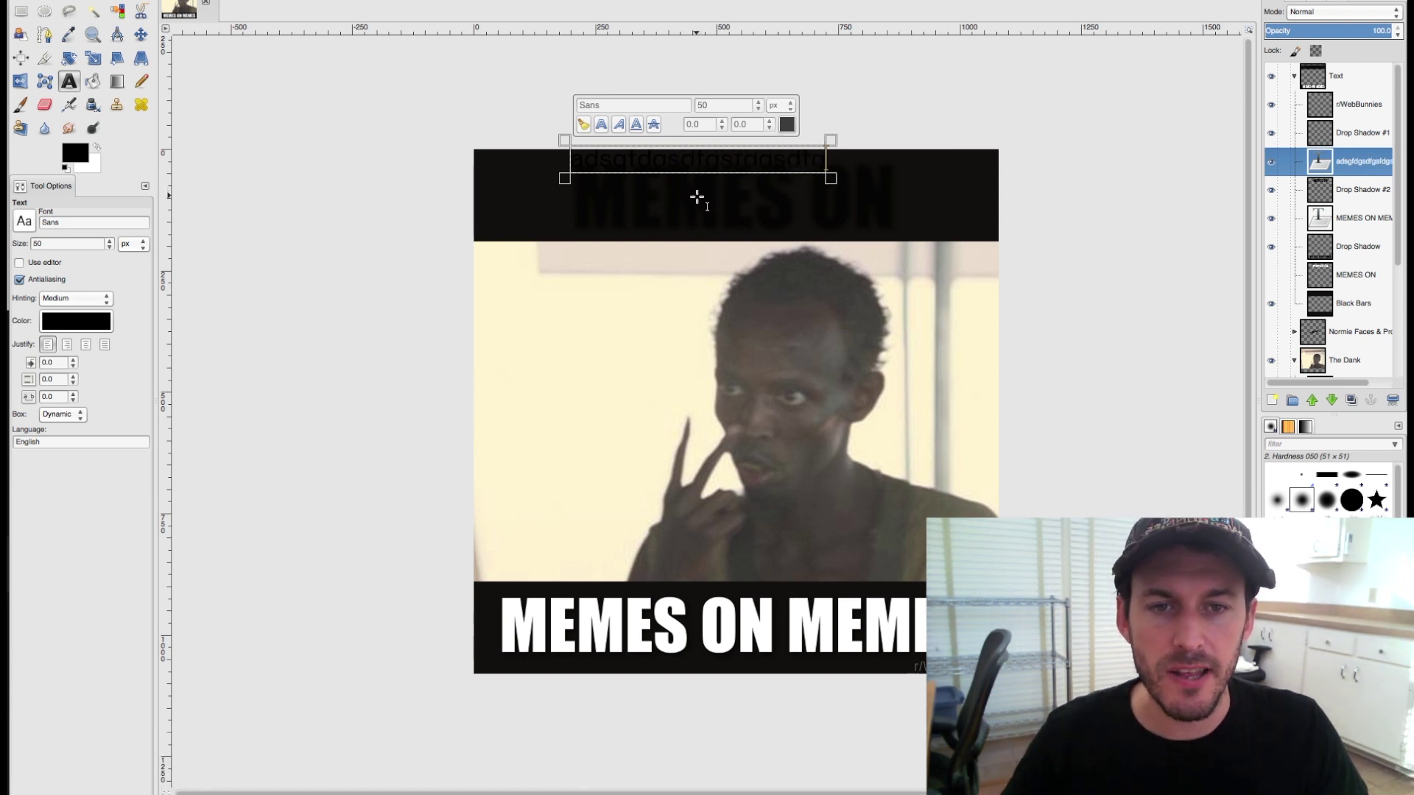
key(Escape)
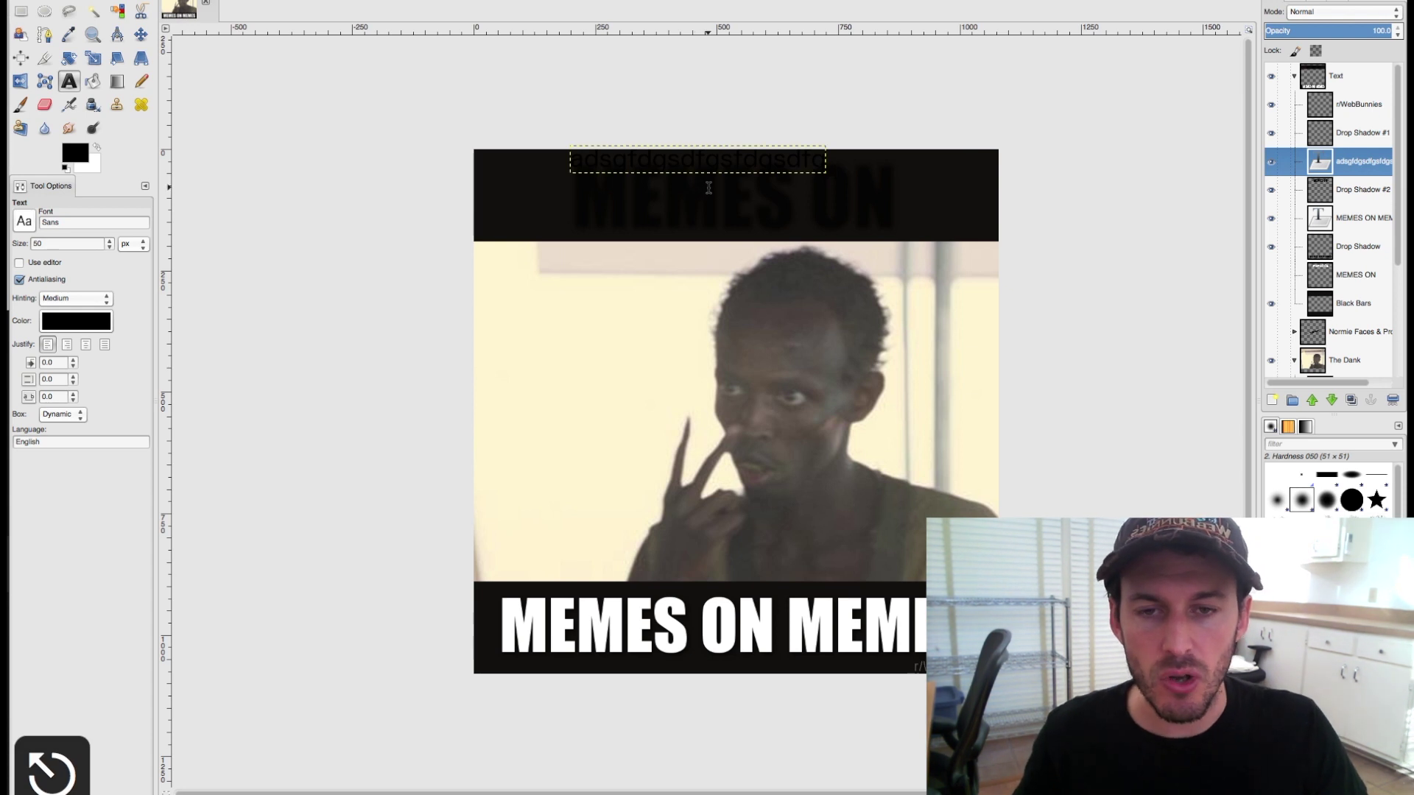
key(super+z)
key(super+z)
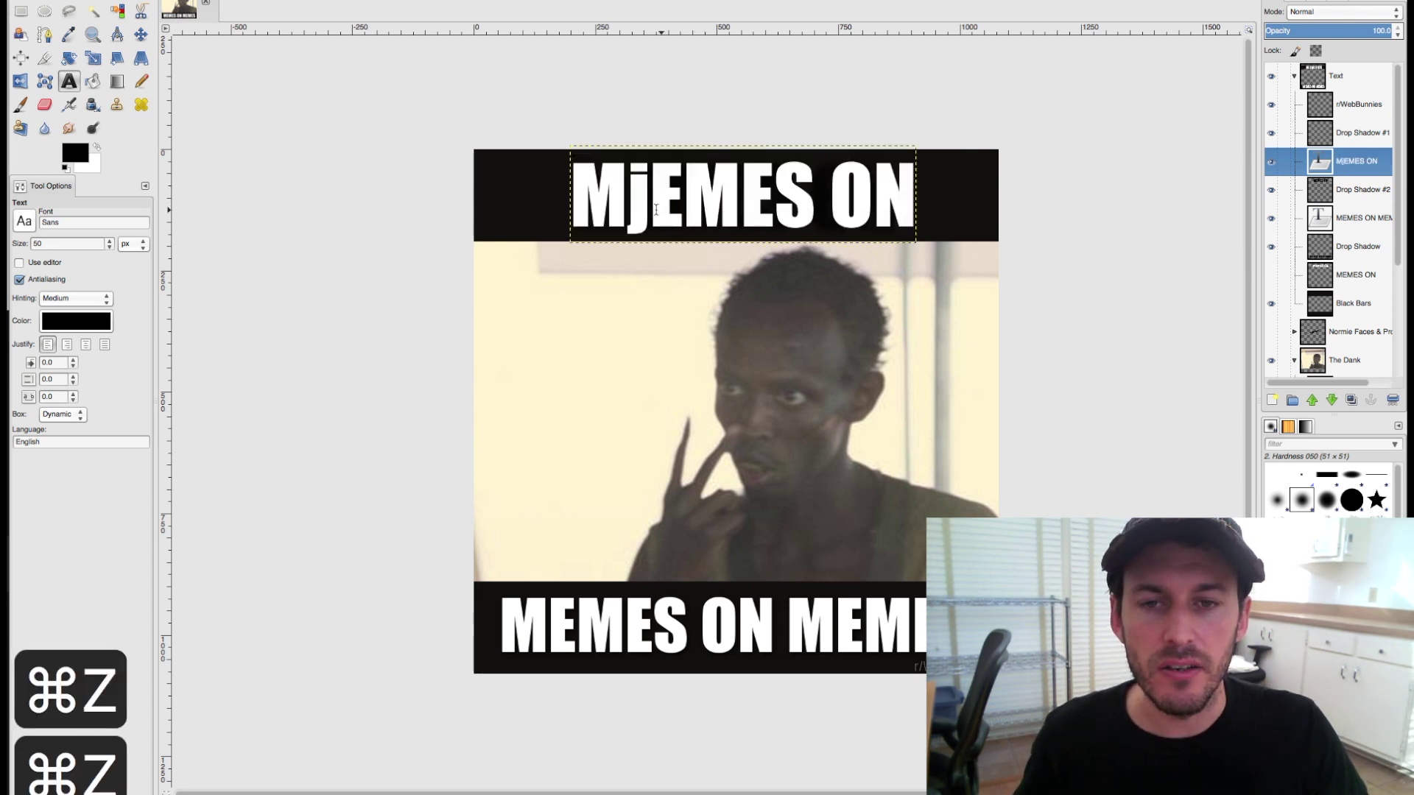
- Replace the top caption with LOOK AT ME, removing the stray M and line break
click(660, 211)
drag(627, 210, 875, 209)
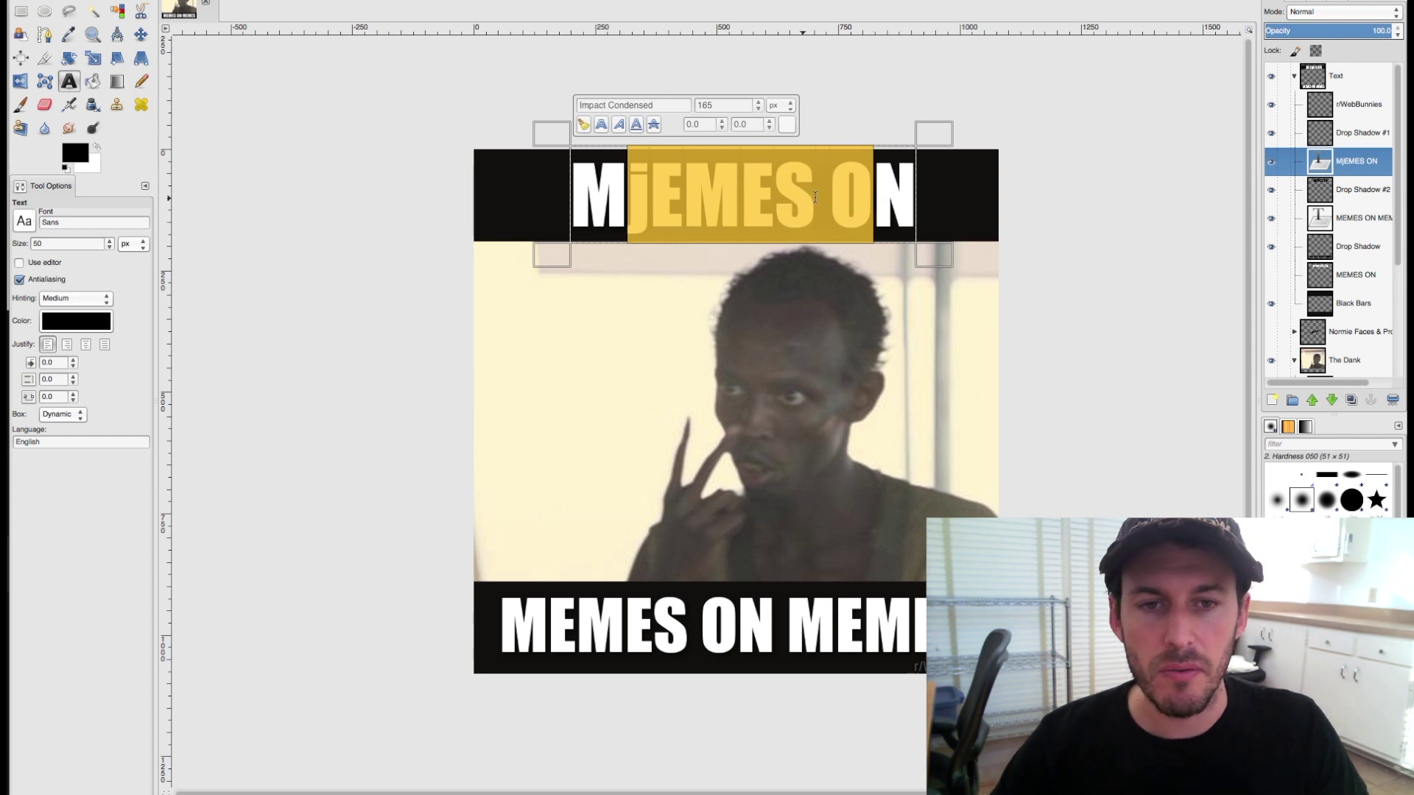
key(BackSpace)
text(L)
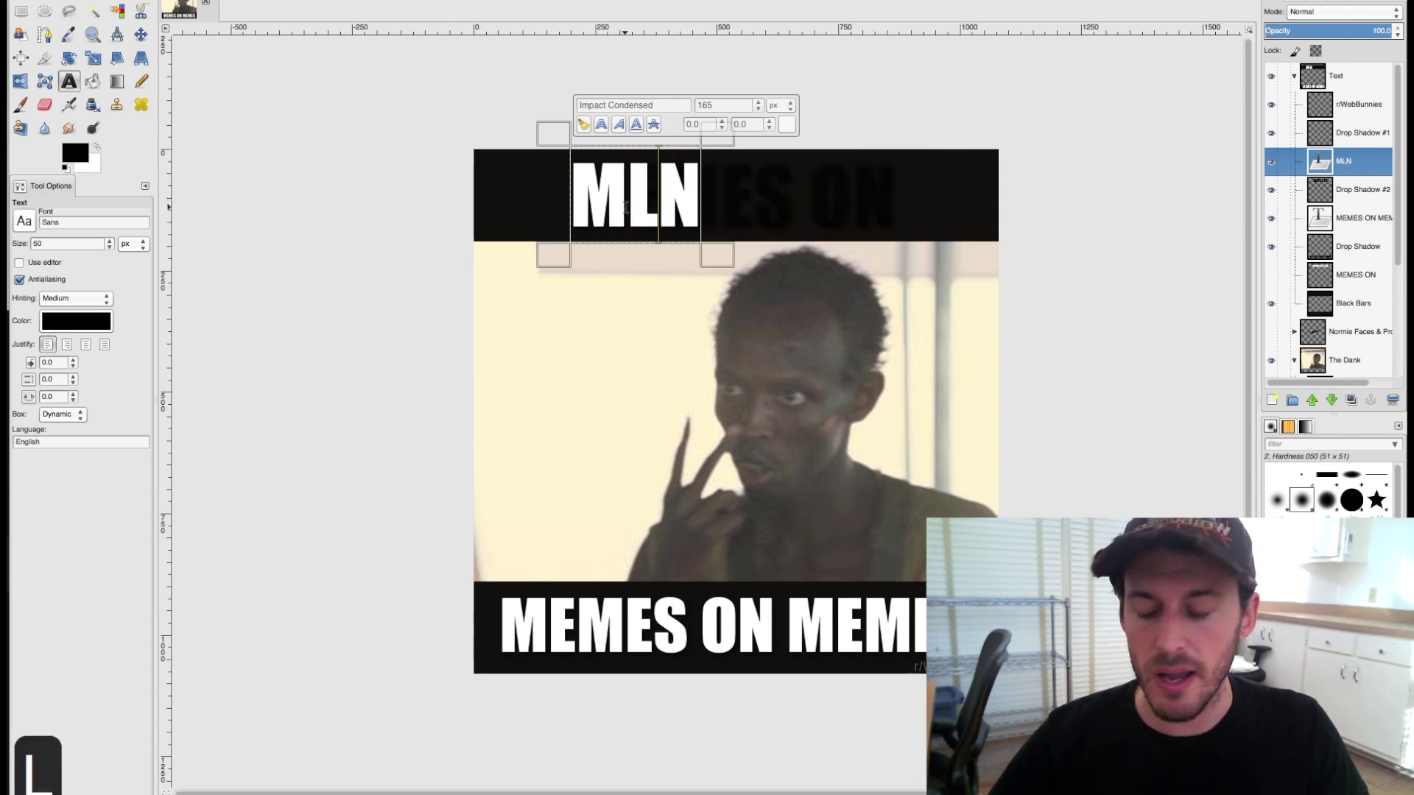
text(OOK AT ME)
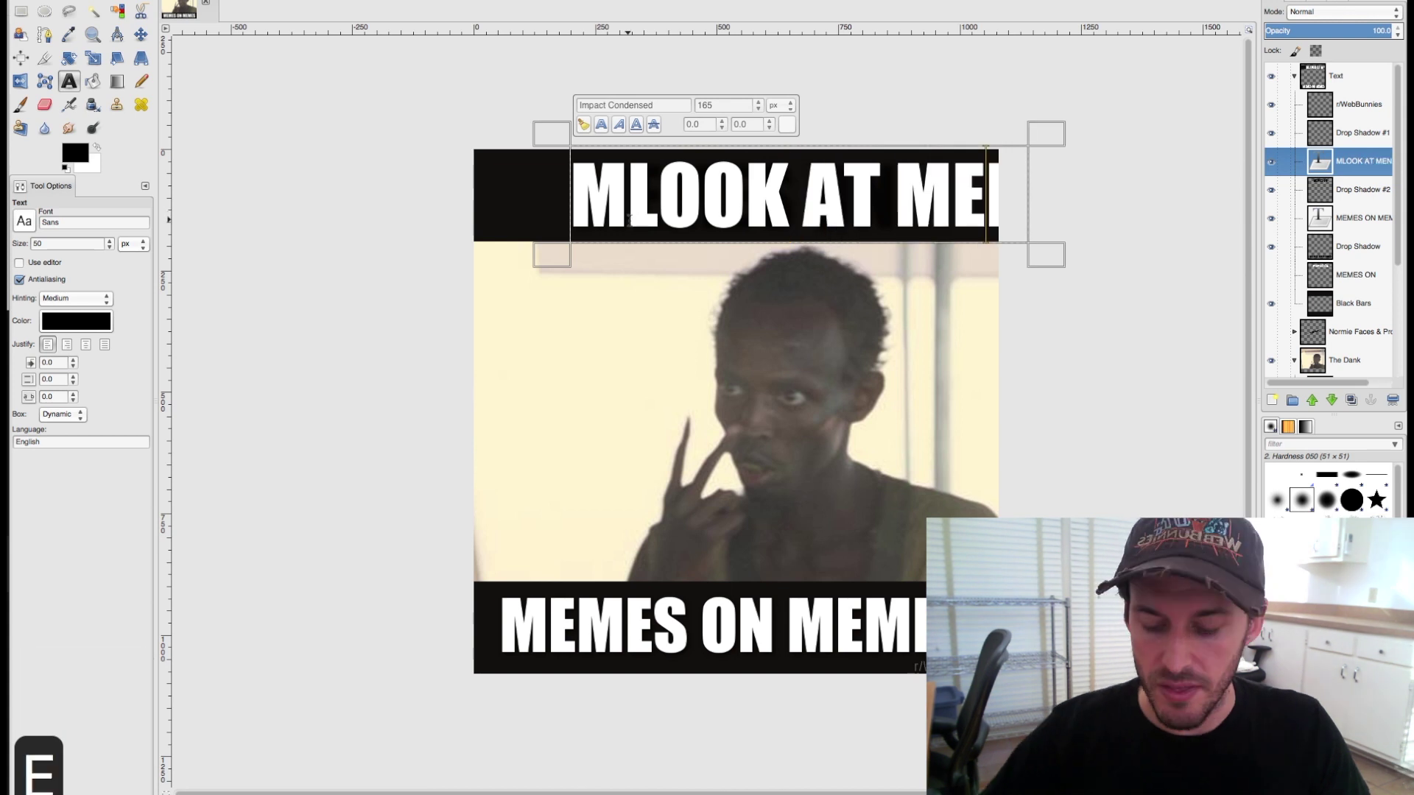
key(Delete)
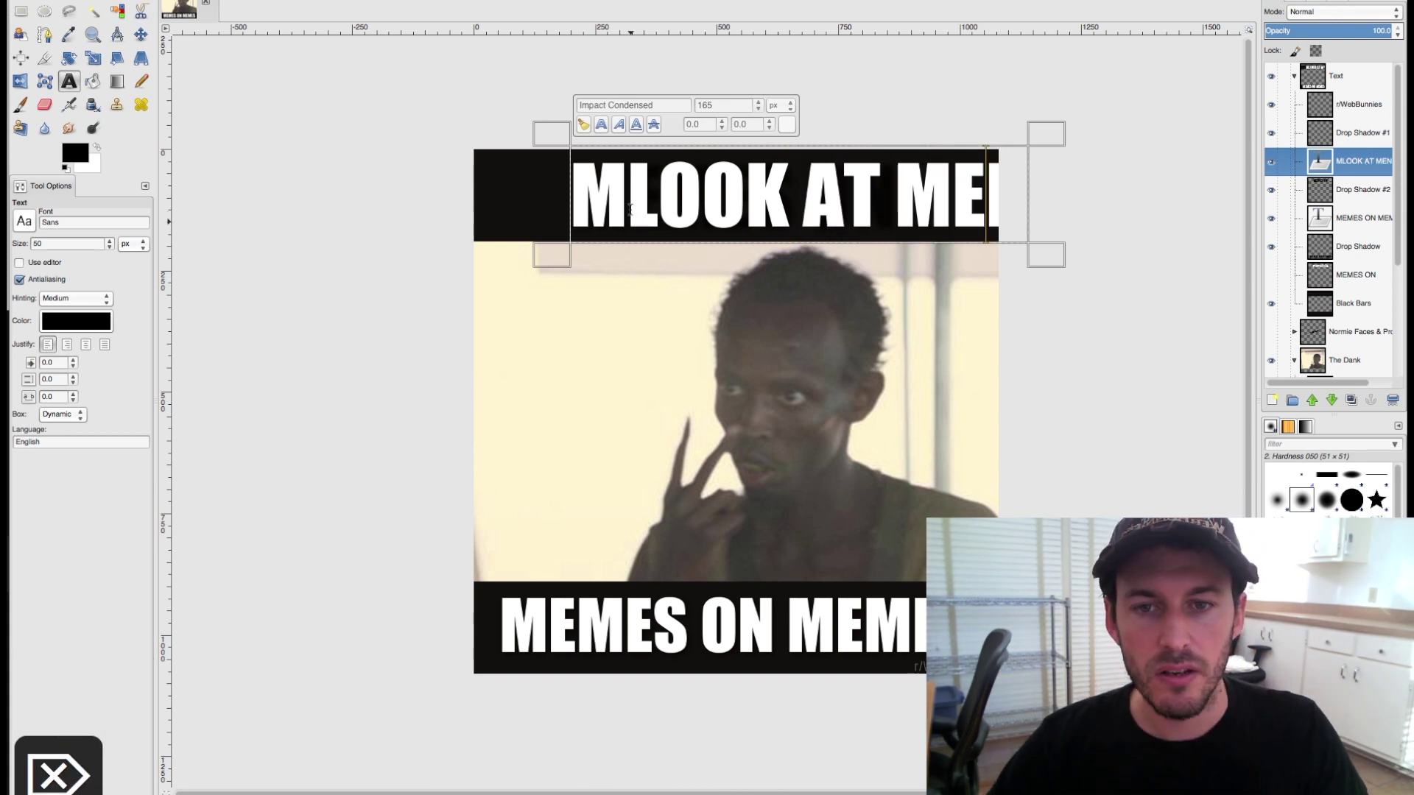
click(626, 212)
key(BackSpace)
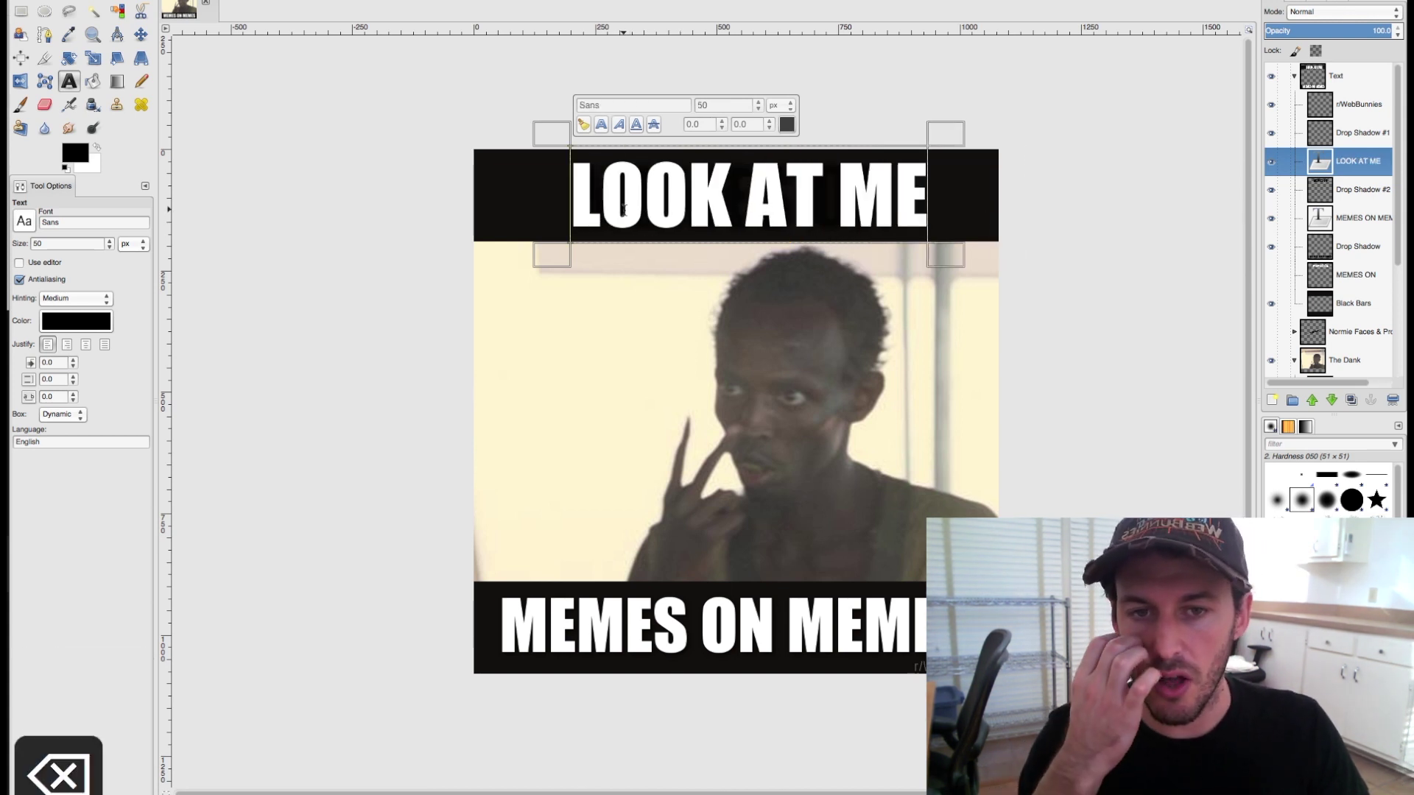
key(Return)
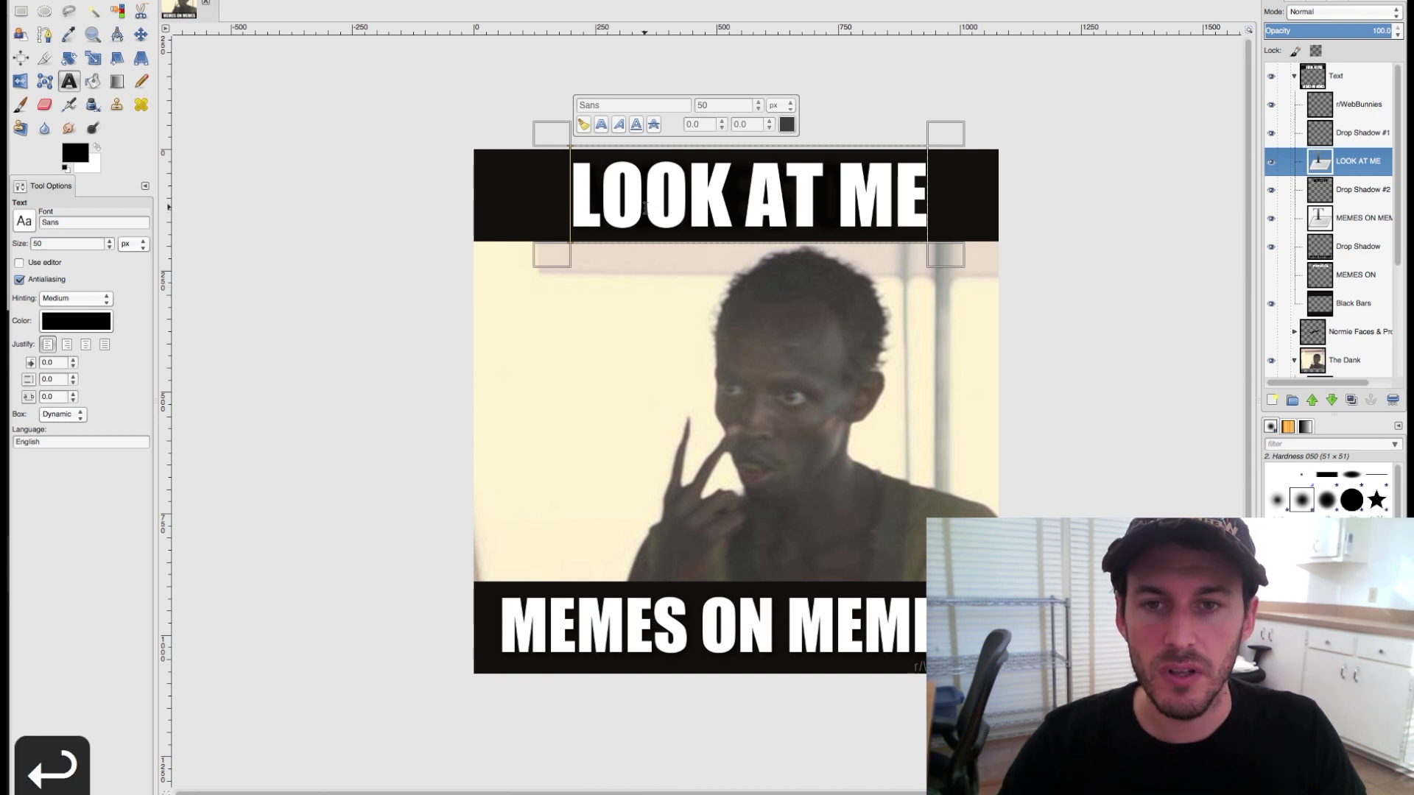
key(BackSpace)
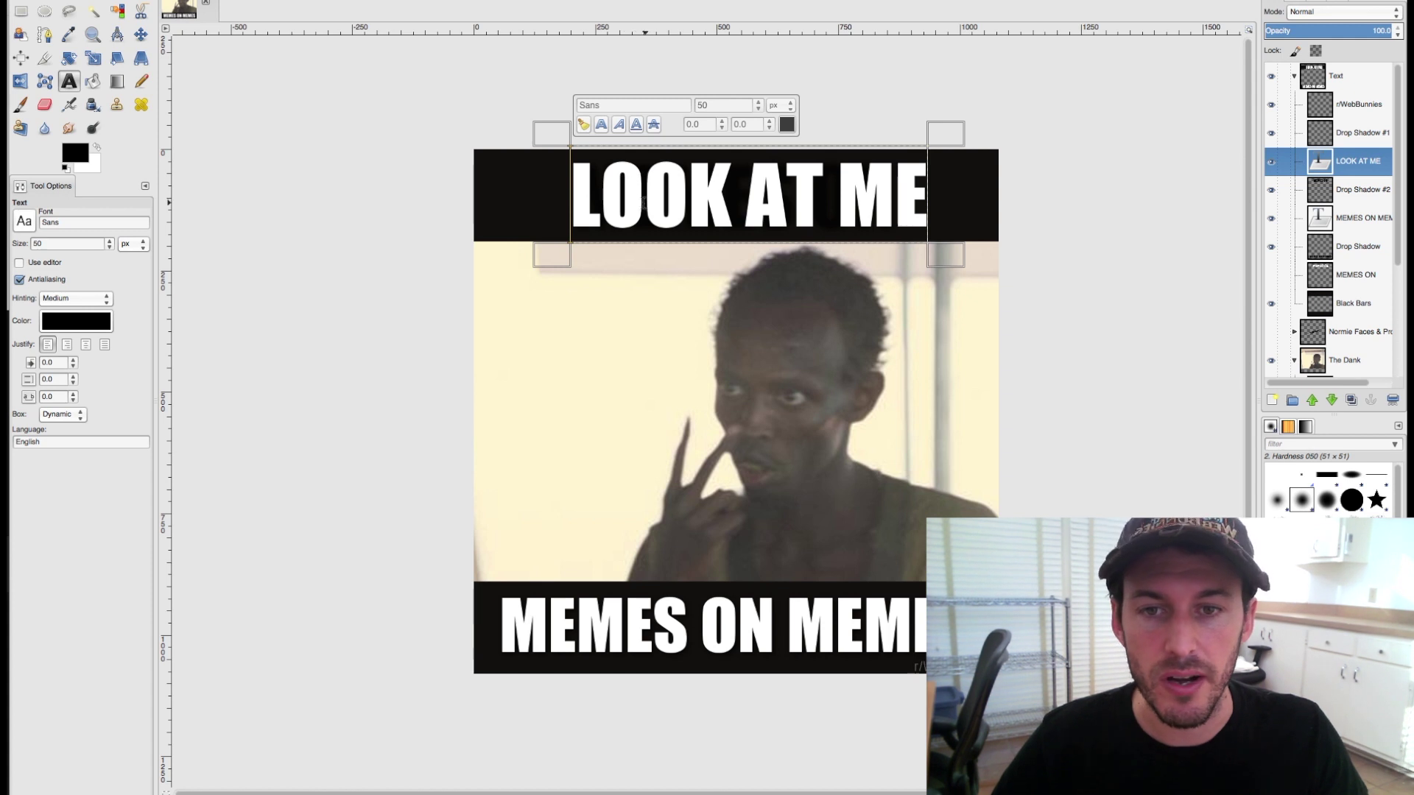
key(Escape)
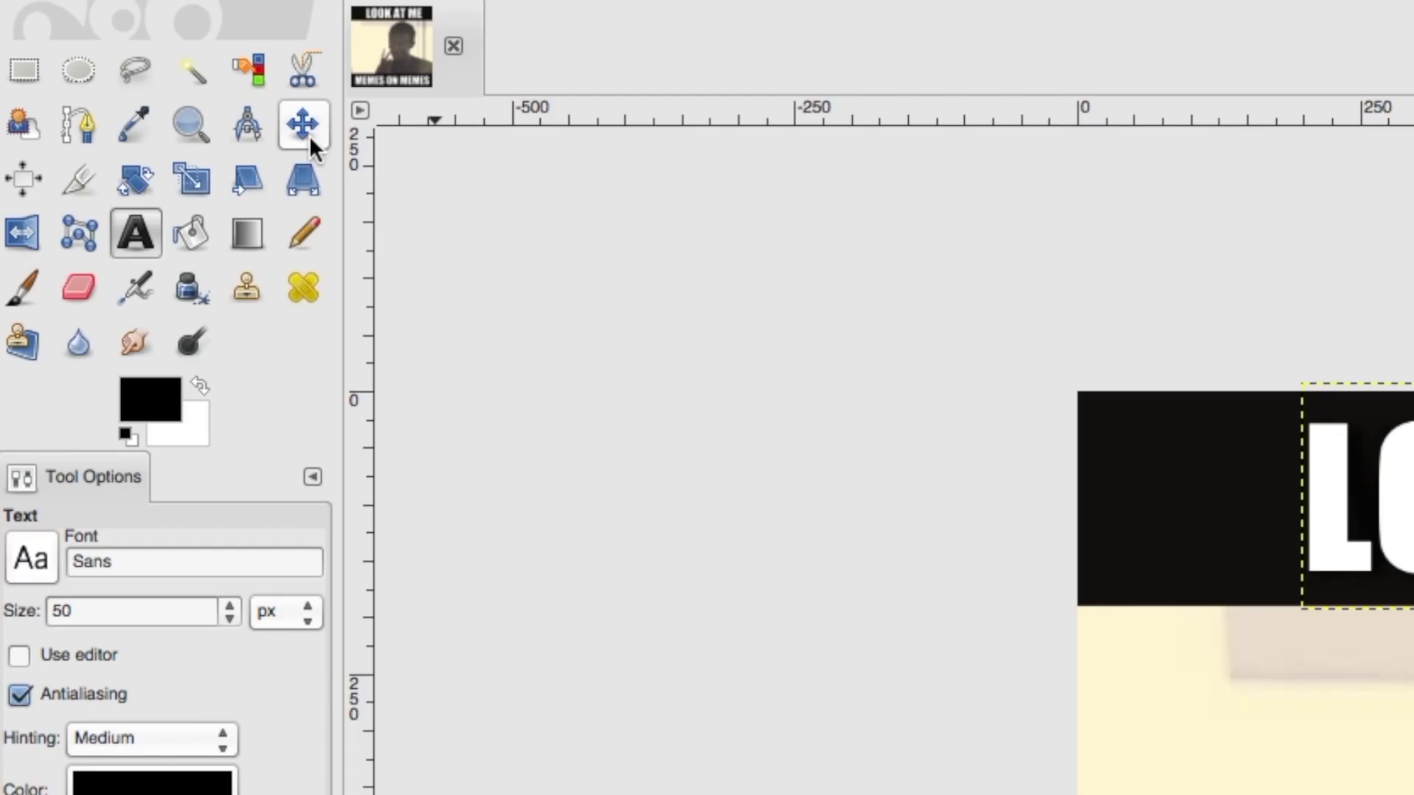
- Nudge the LOOK AT ME caption slightly and retype the bottom caption as THIS IS MY MEME NOW
click(140, 34)
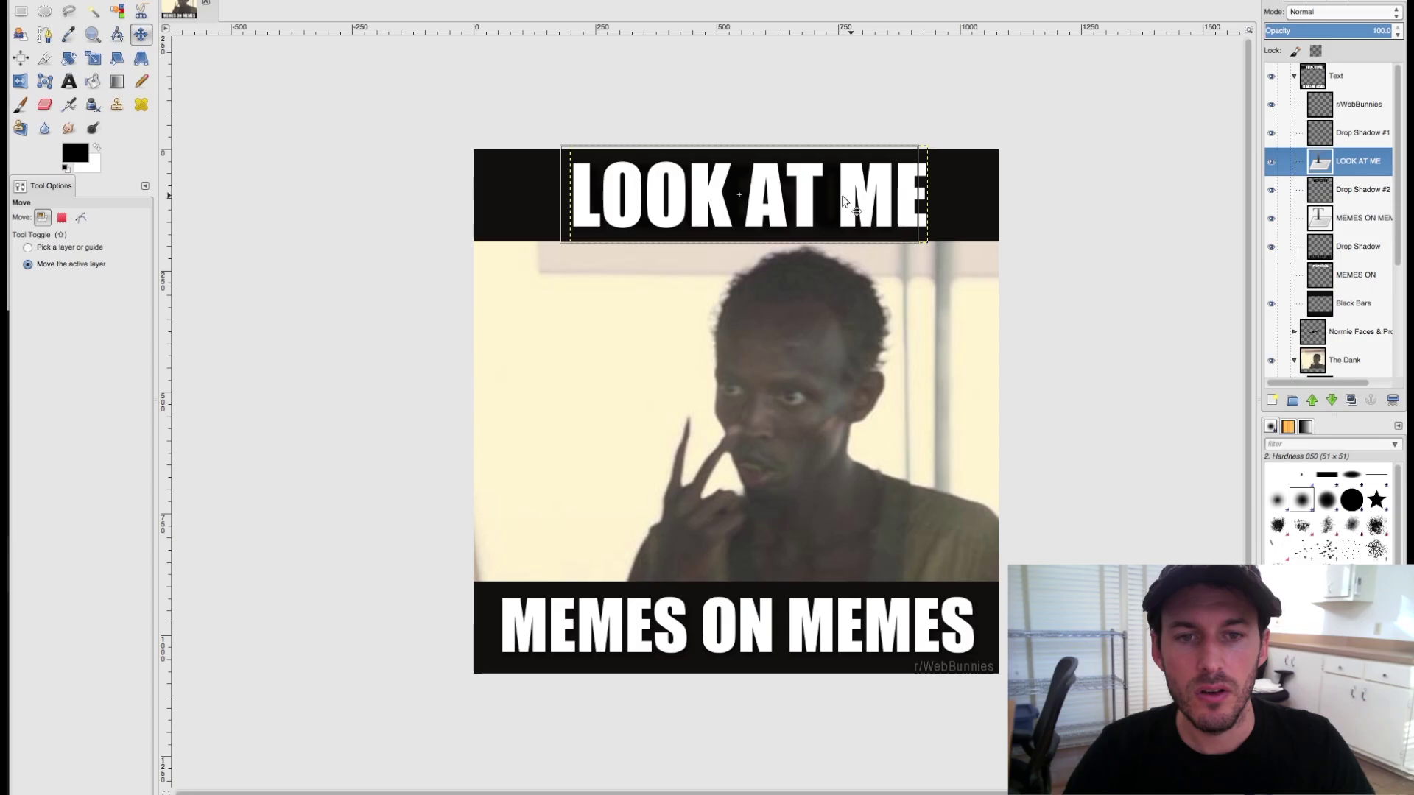
mouse_move(854, 214)
mouse_down()
mouse_move(843, 230)
mouse_move(836, 196)
mouse_up()
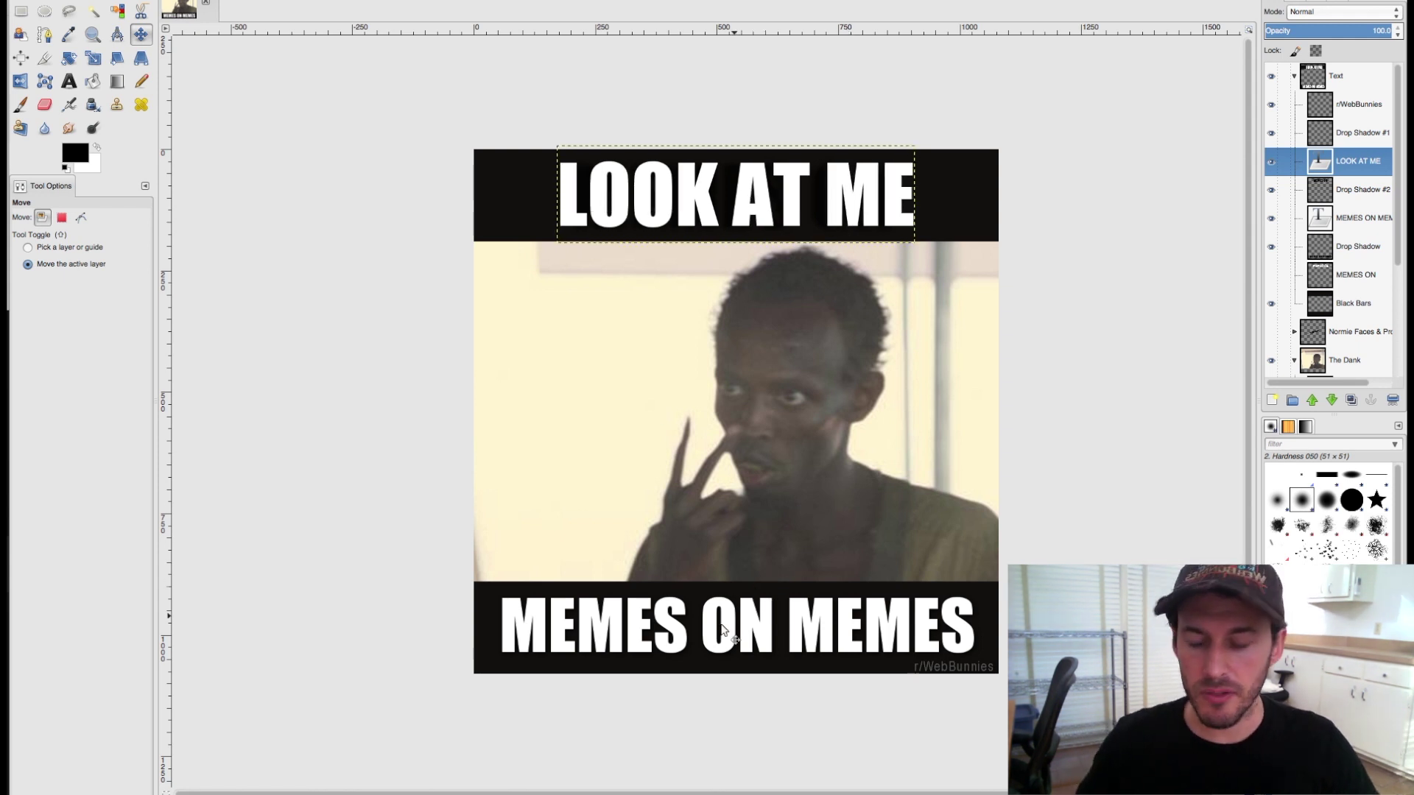
key(t)
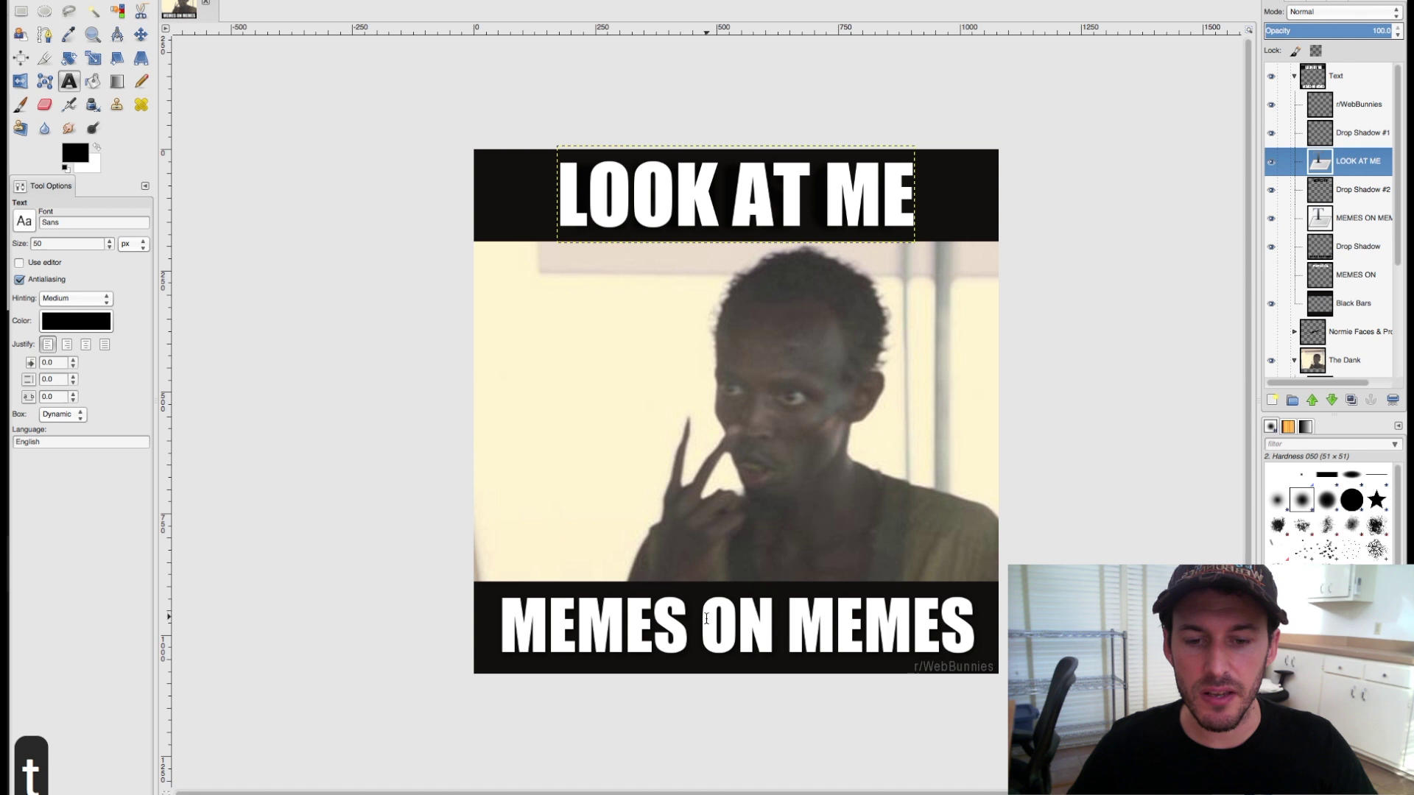
click(706, 618)
drag(550, 631, 825, 631)
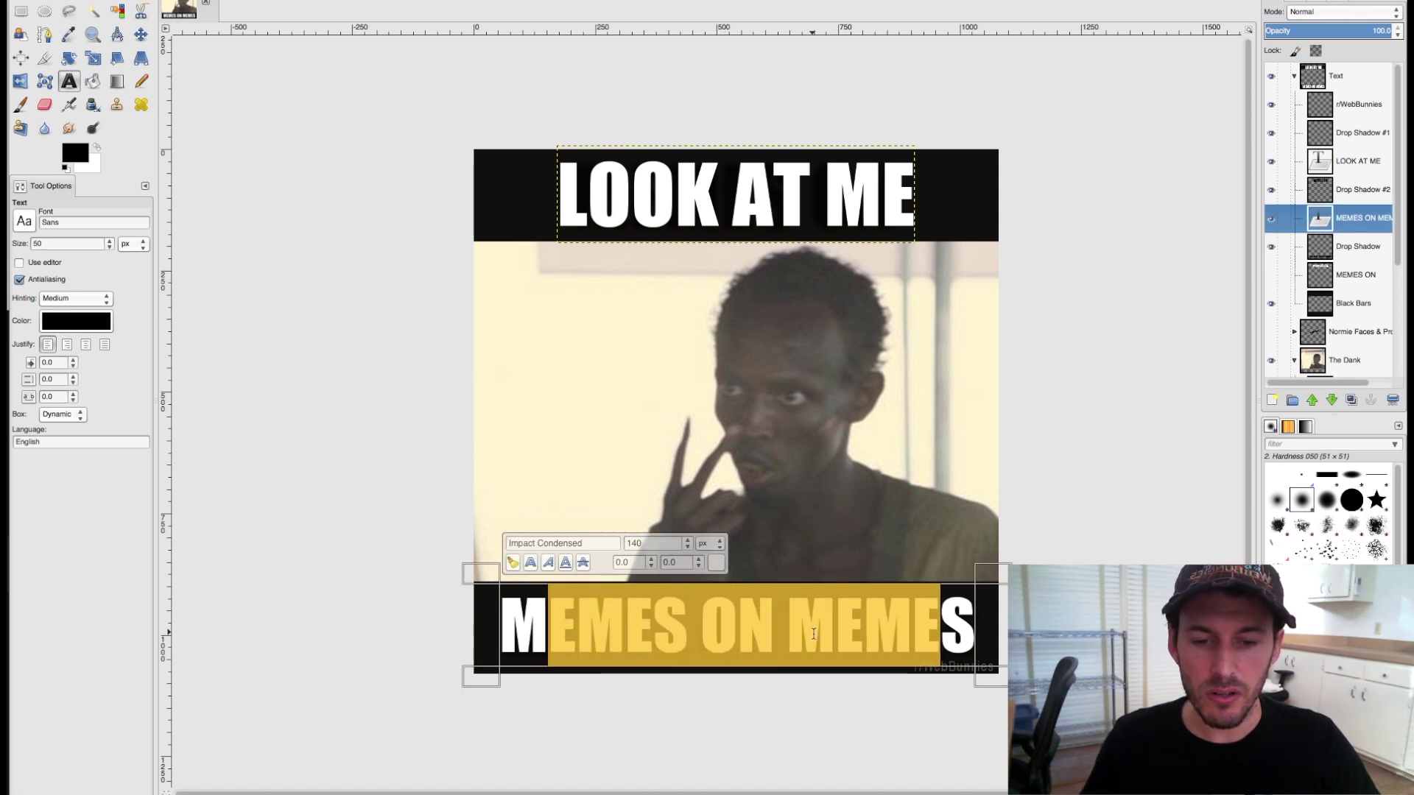
text(THIS I)
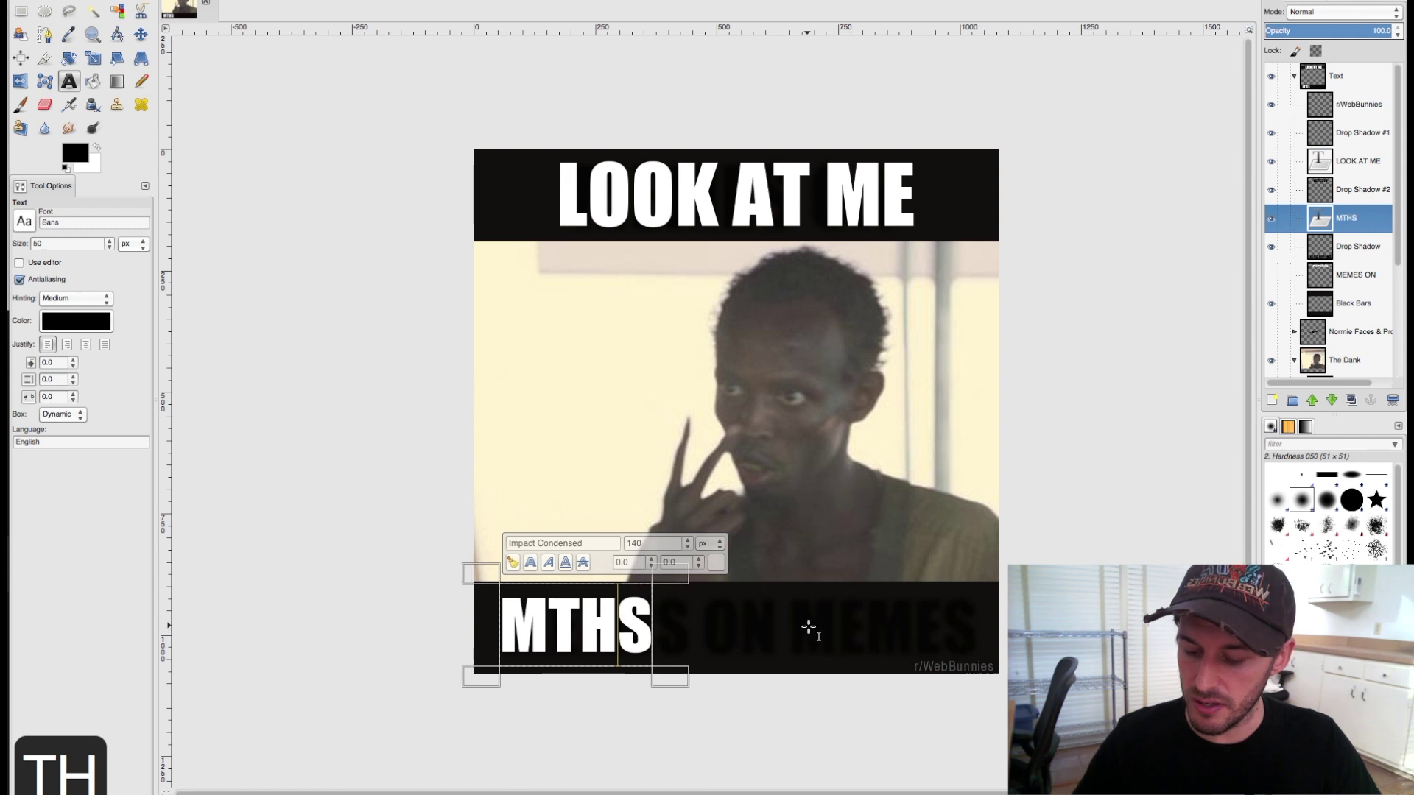
text(S MY )
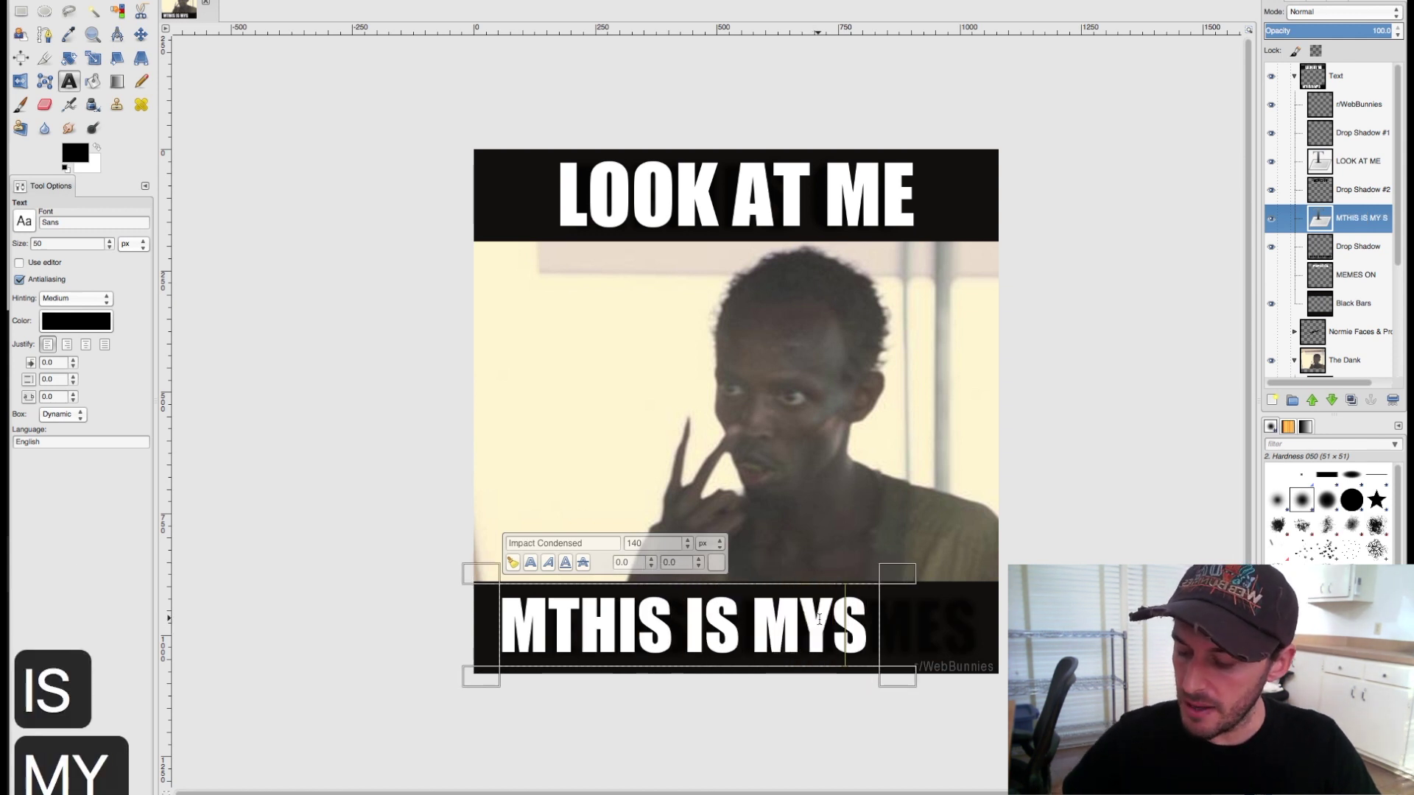
text(MEME)
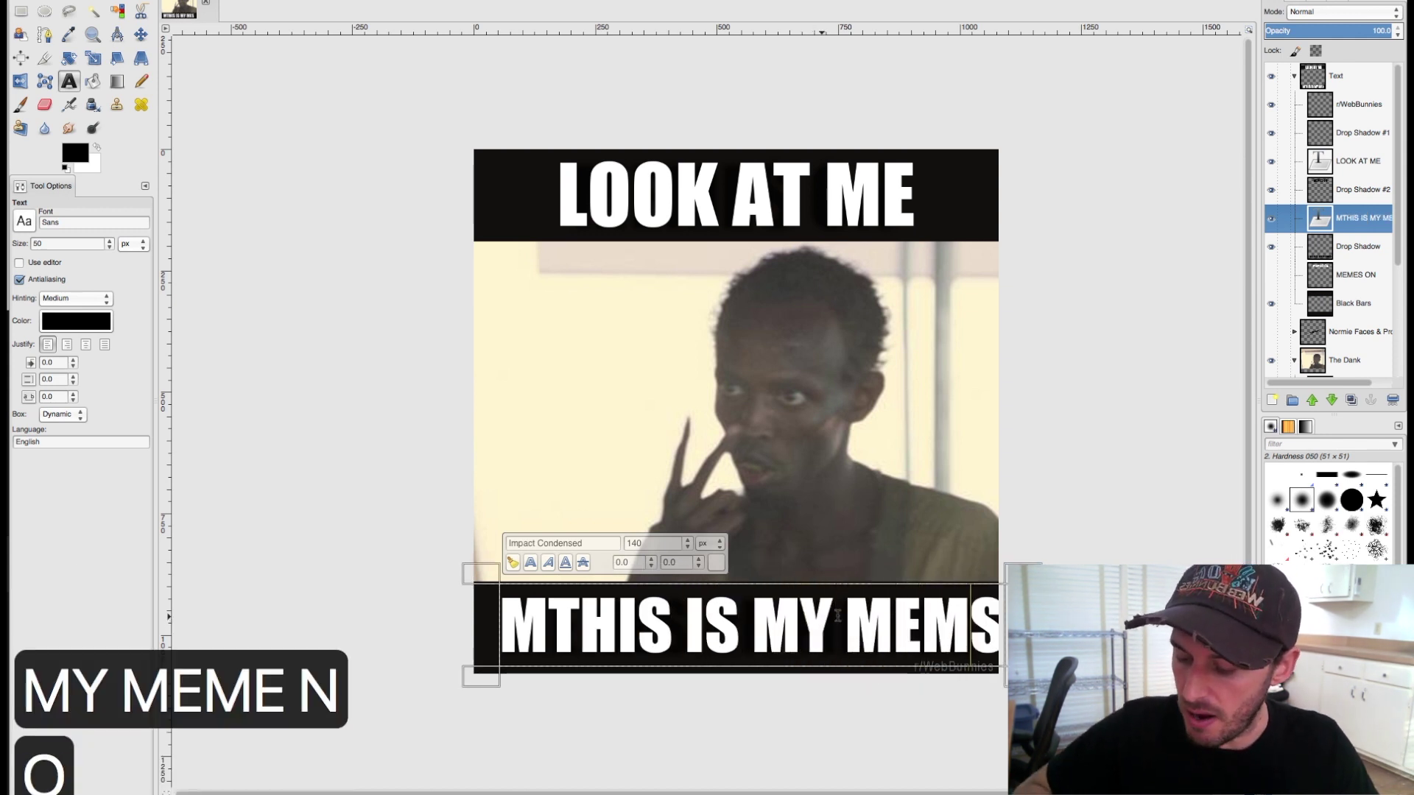
key(Delete)
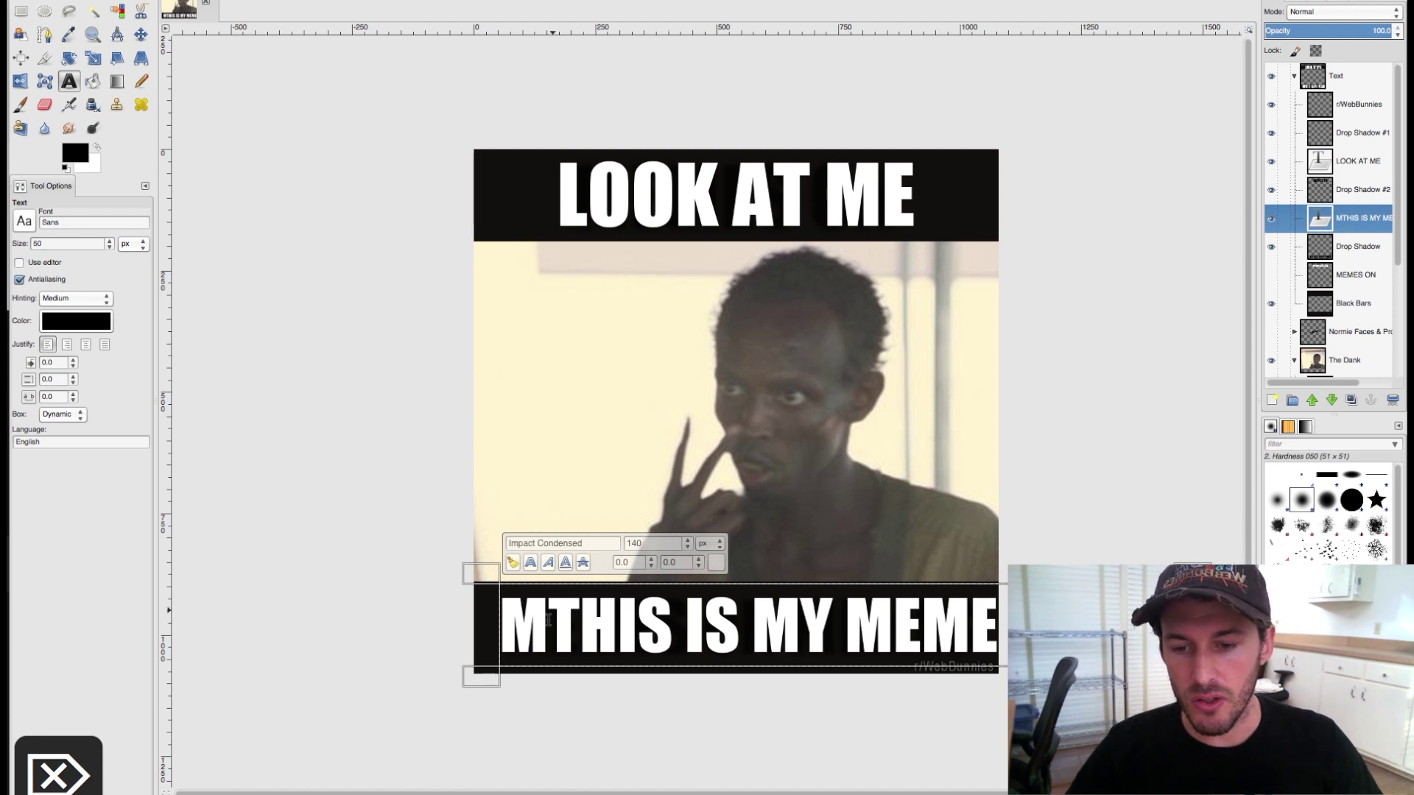
key(BackSpace)
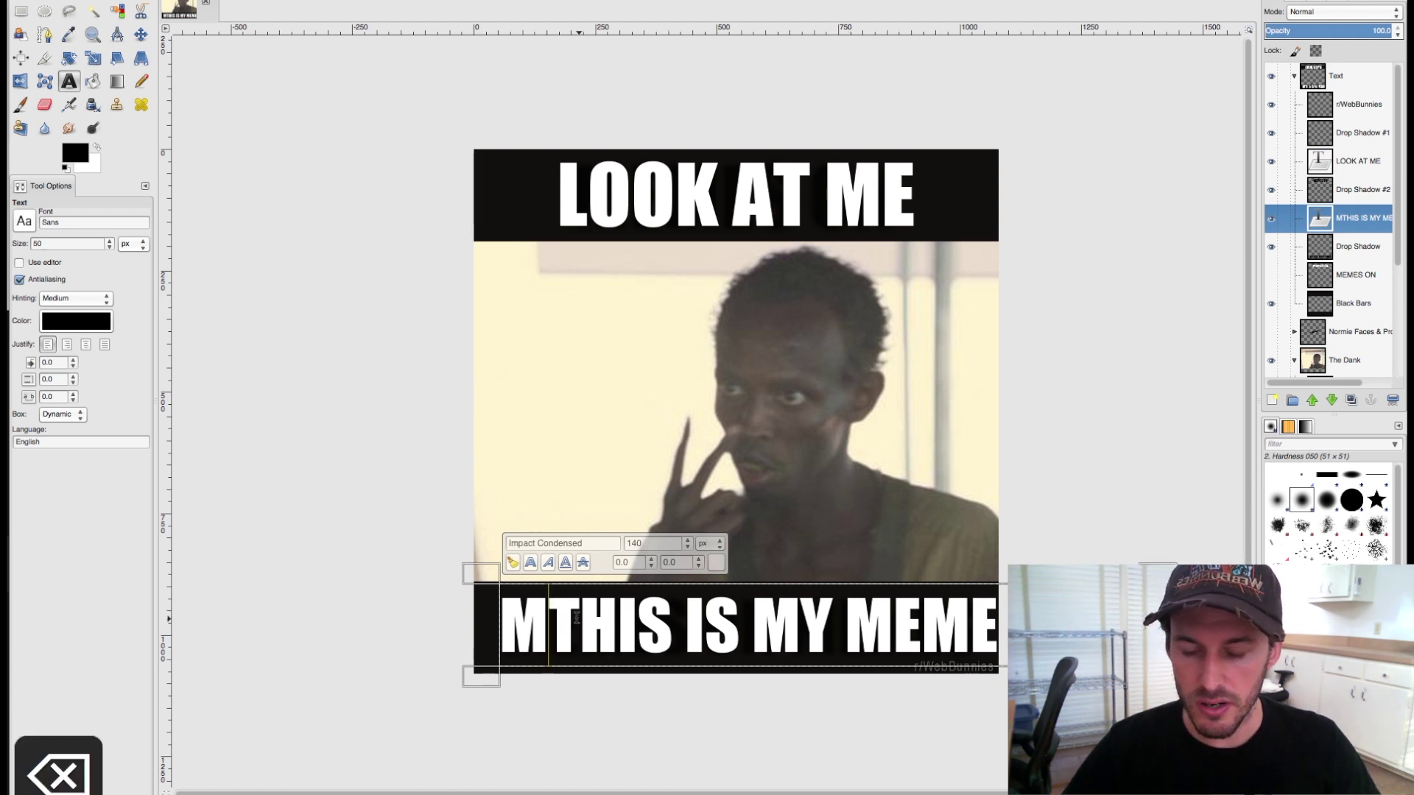
- Set the bottom caption to 110 px, nudge it right and down, and collapse the Text group
key(super+a)
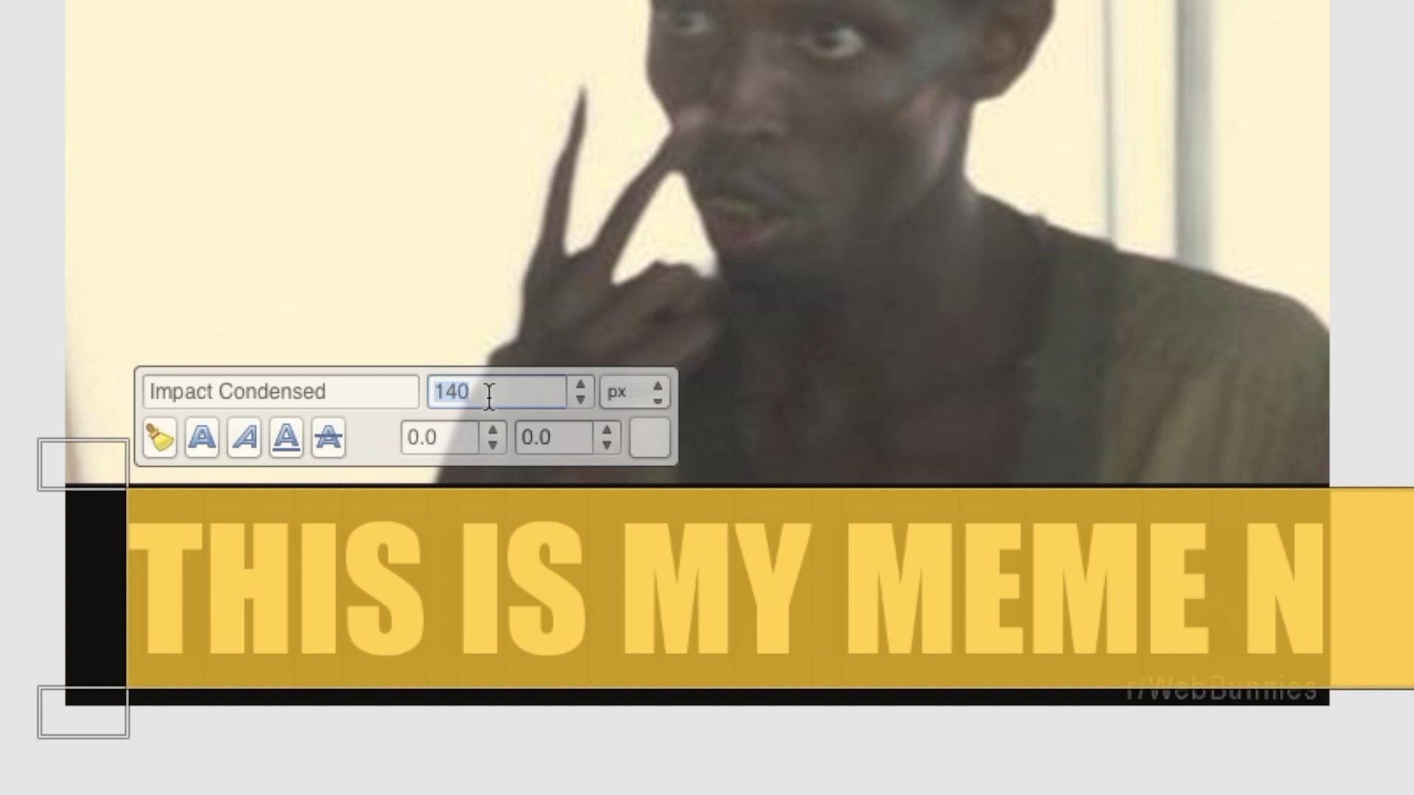
text(110)
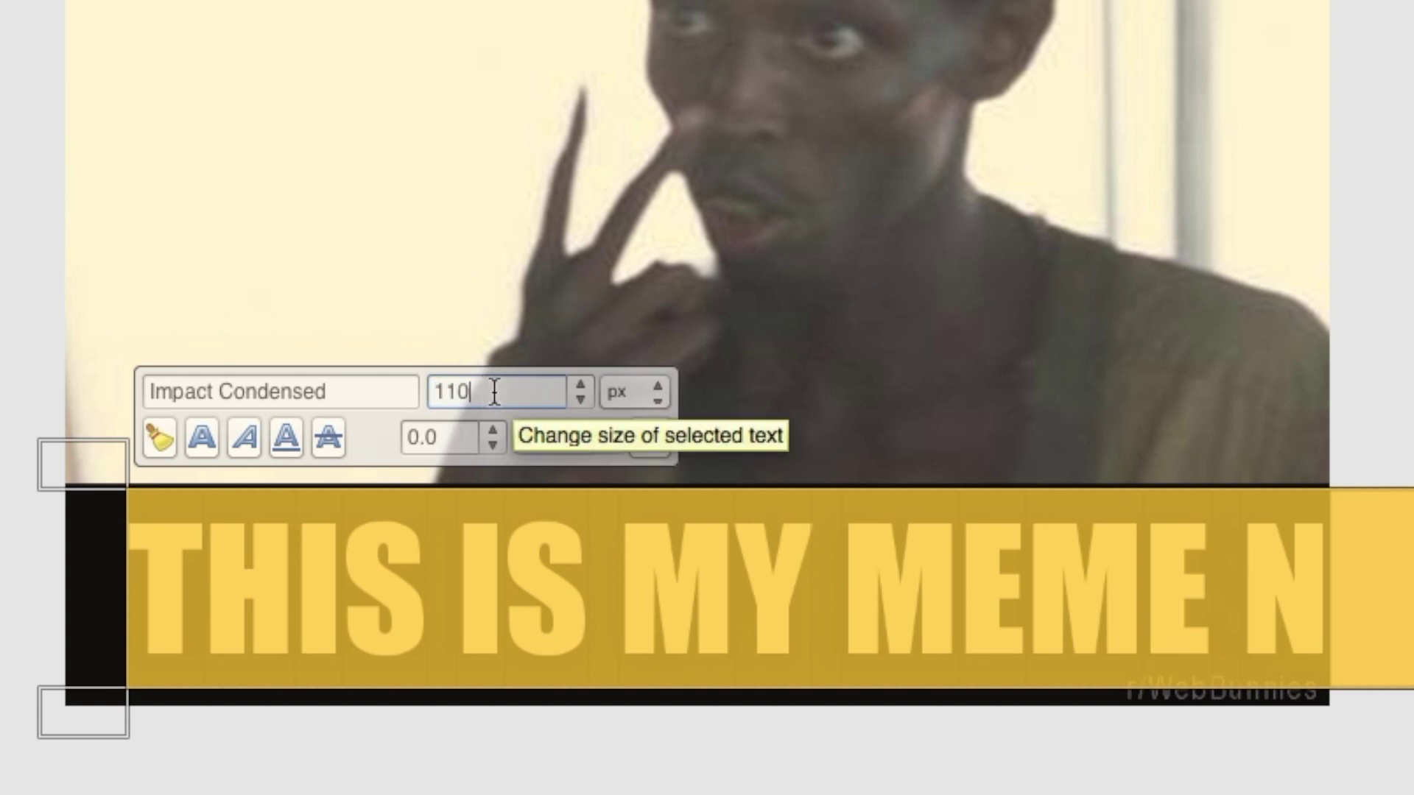
key(Return)
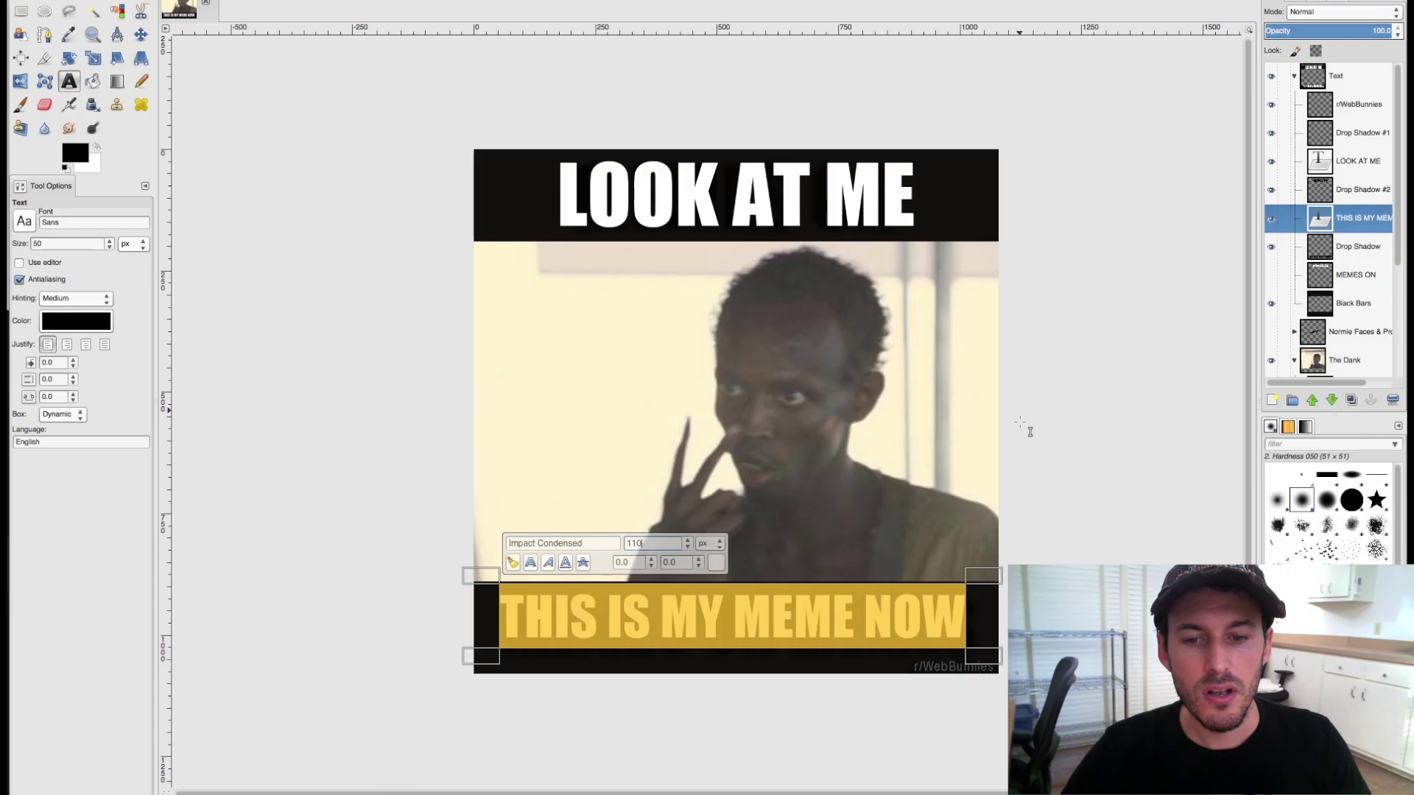
click(147, 39)
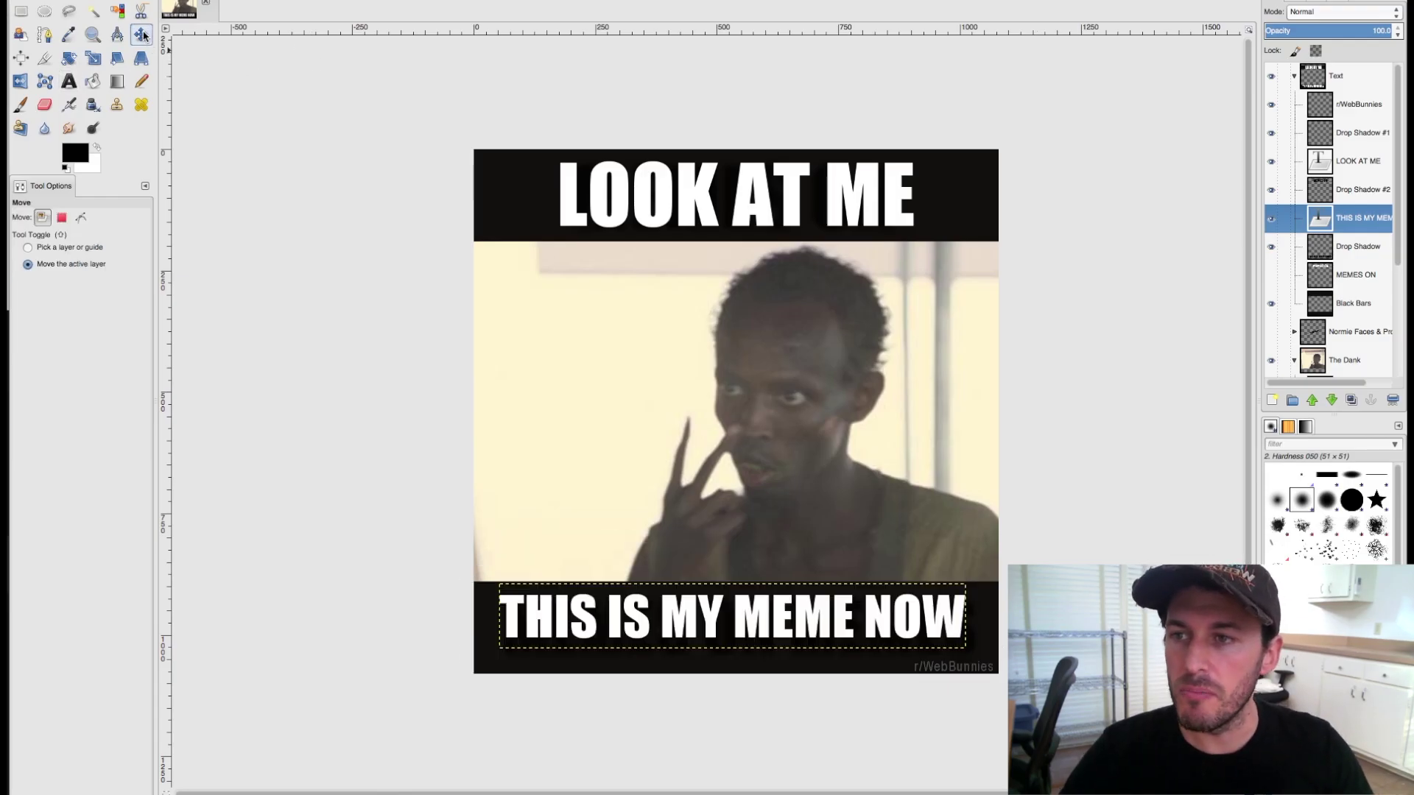
drag(807, 617, 814, 626)
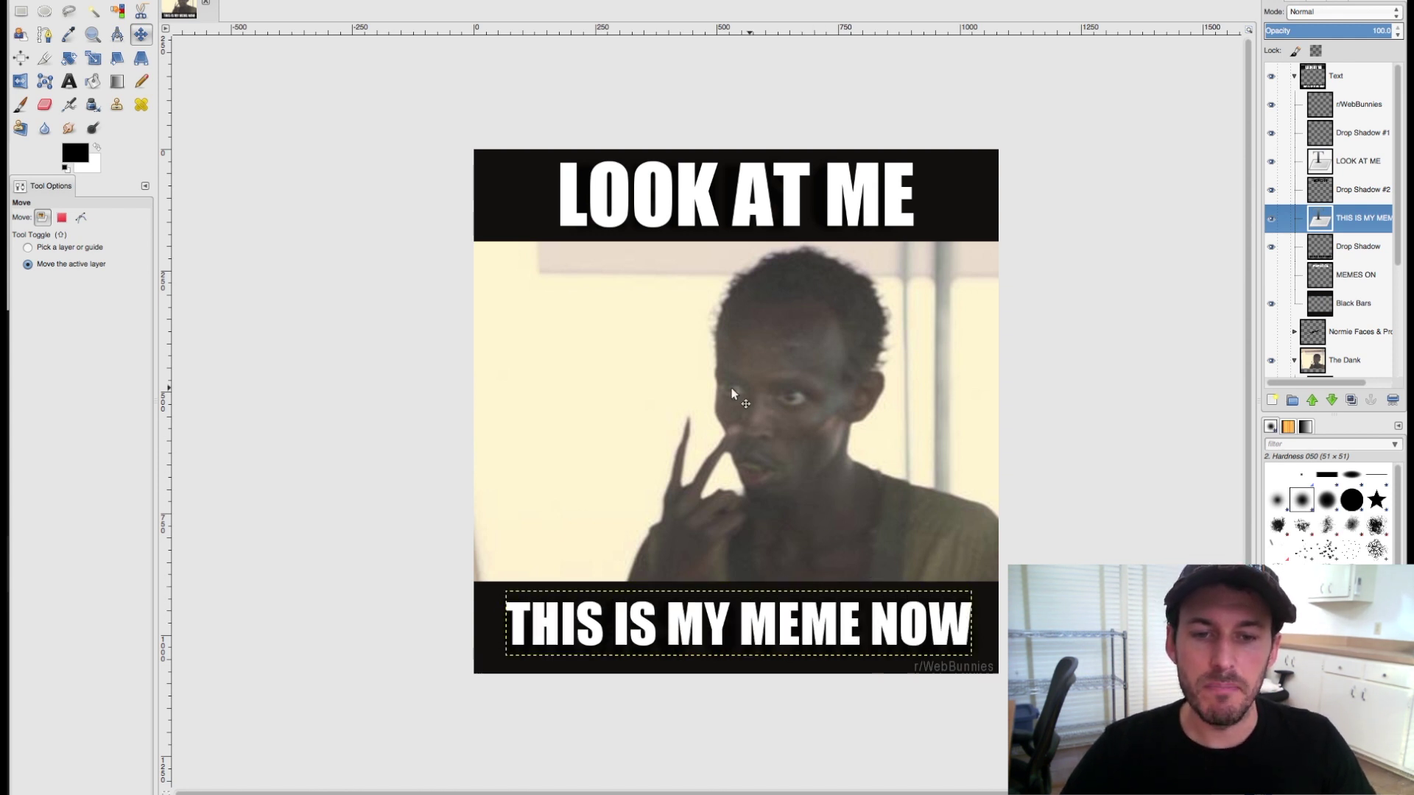
click(1294, 76)
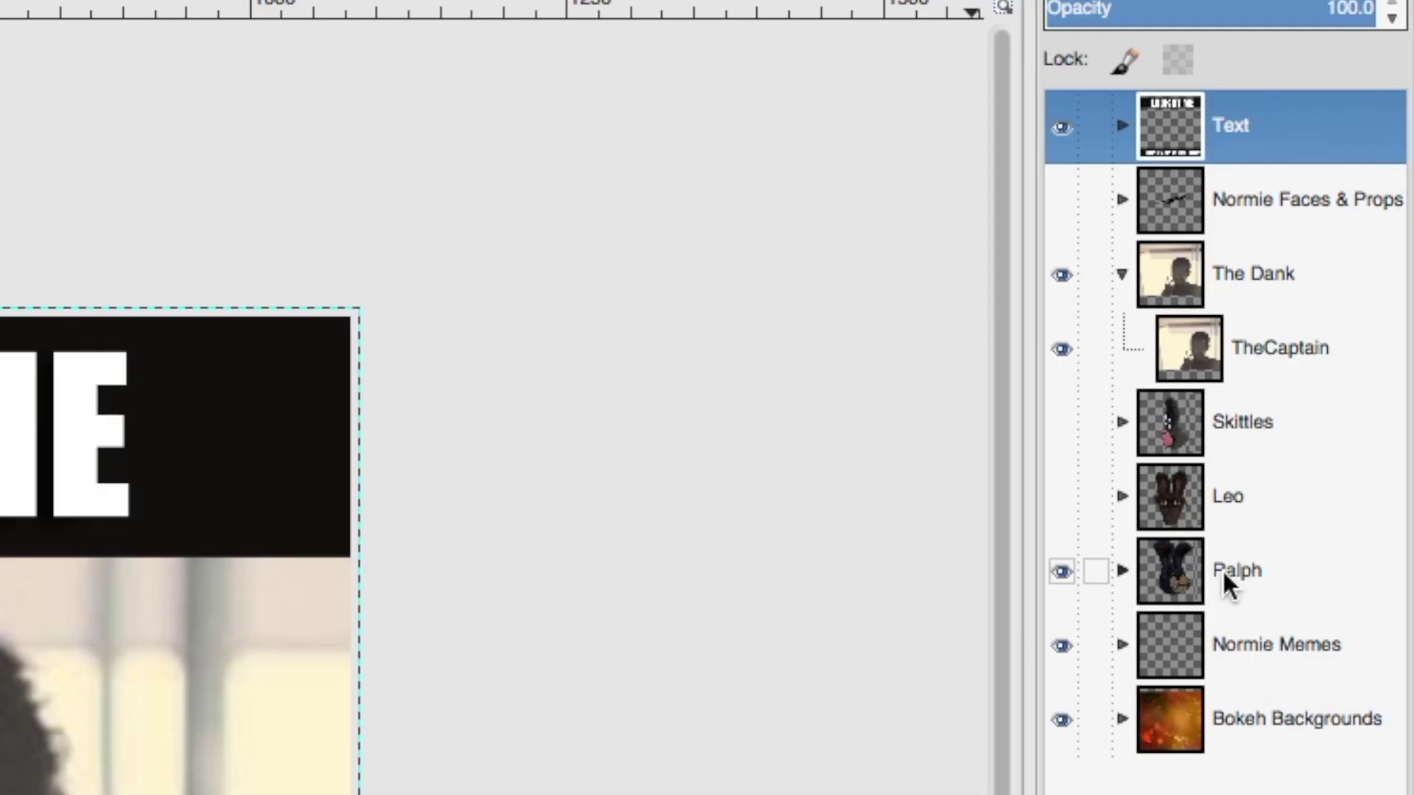
- Move the Ralph group into The Dank above TheCaptain, hide Right Quarter and show Left Quarter
click(1335, 247)
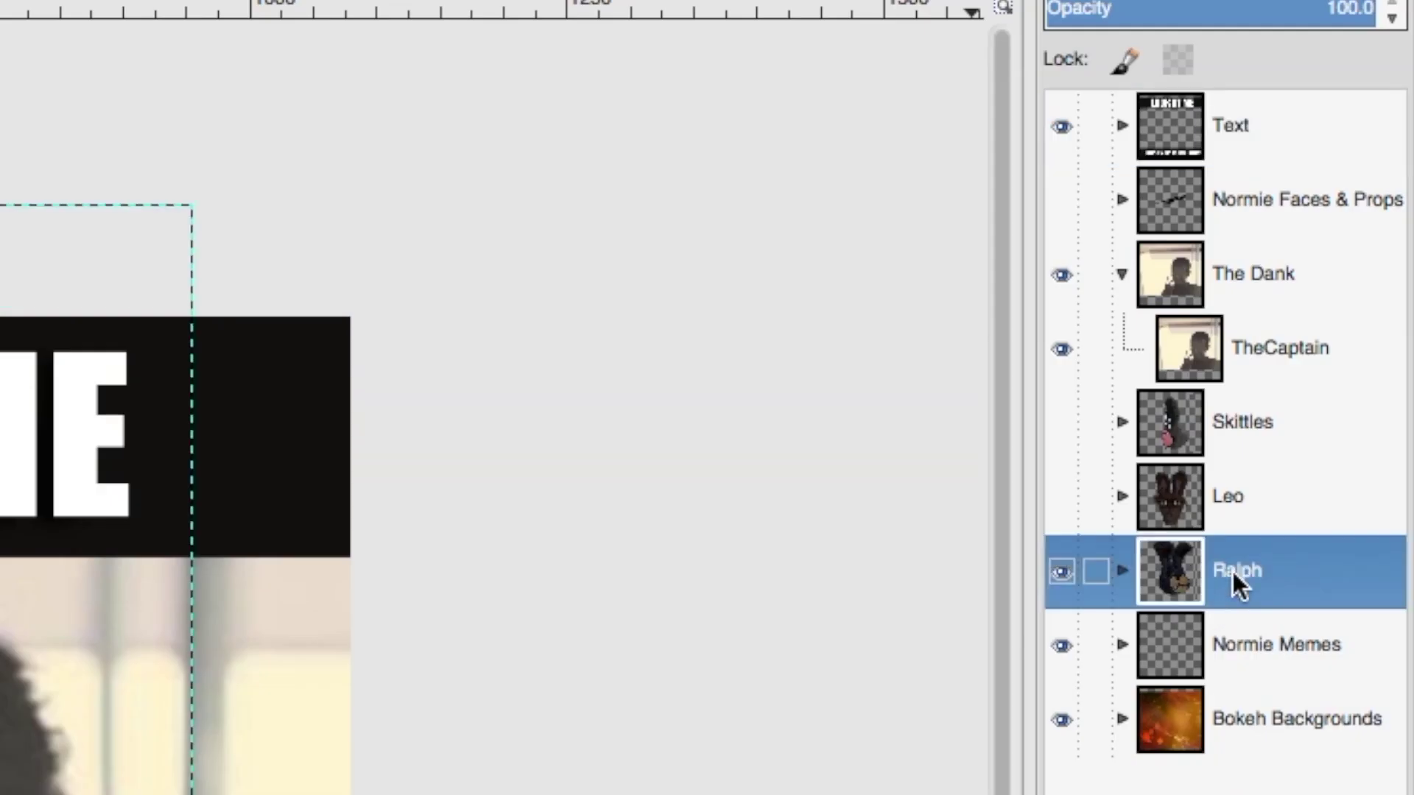
drag(1242, 568, 1278, 329)
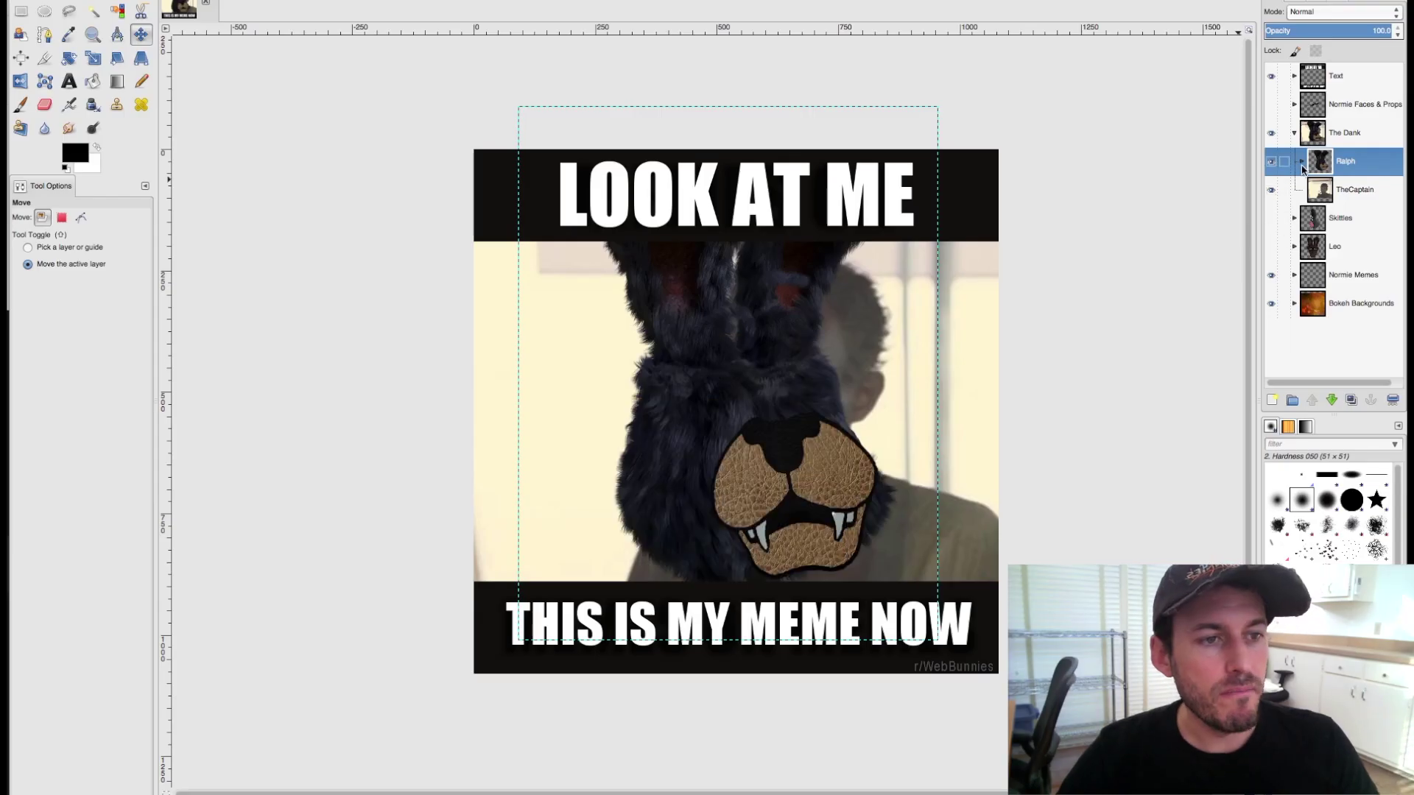
click(1302, 162)
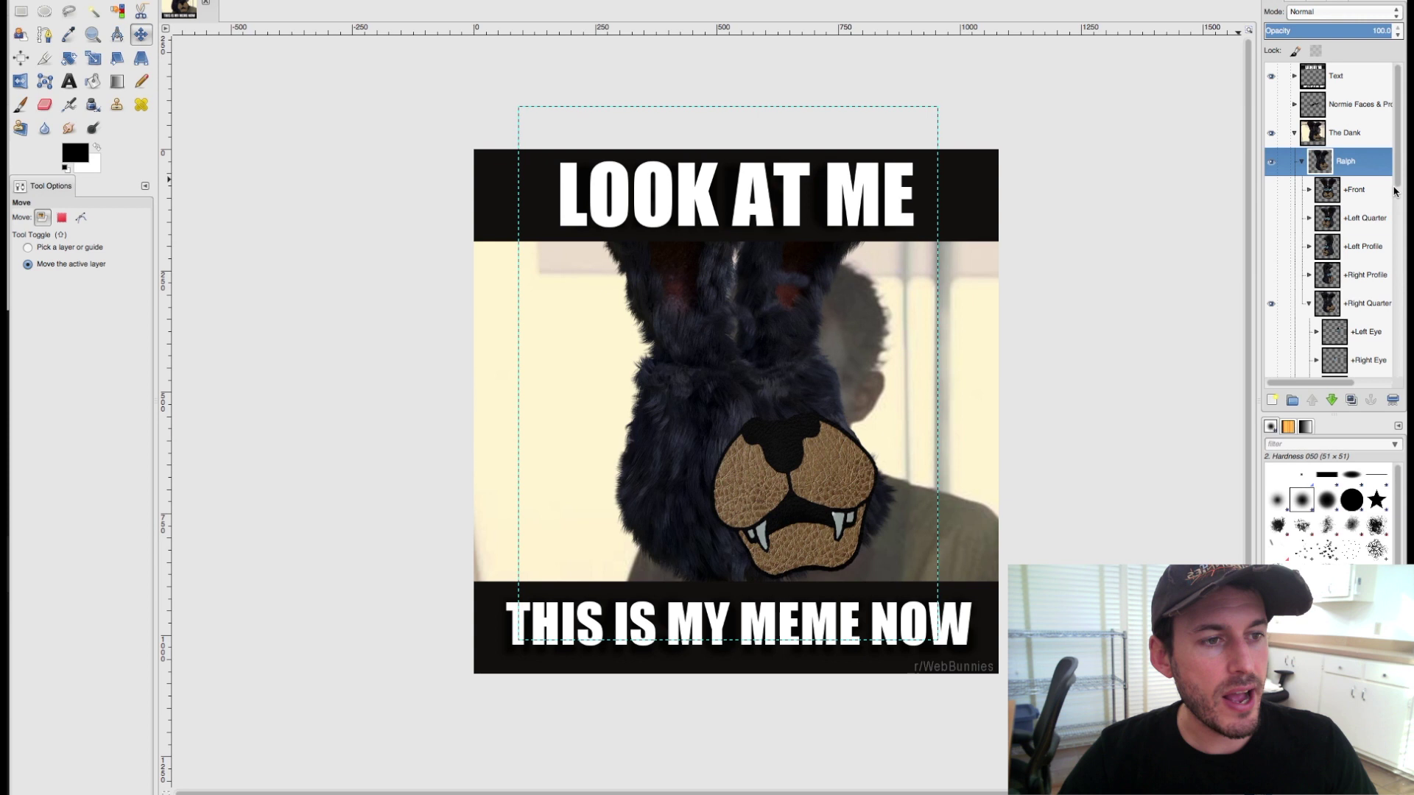
click(1309, 304)
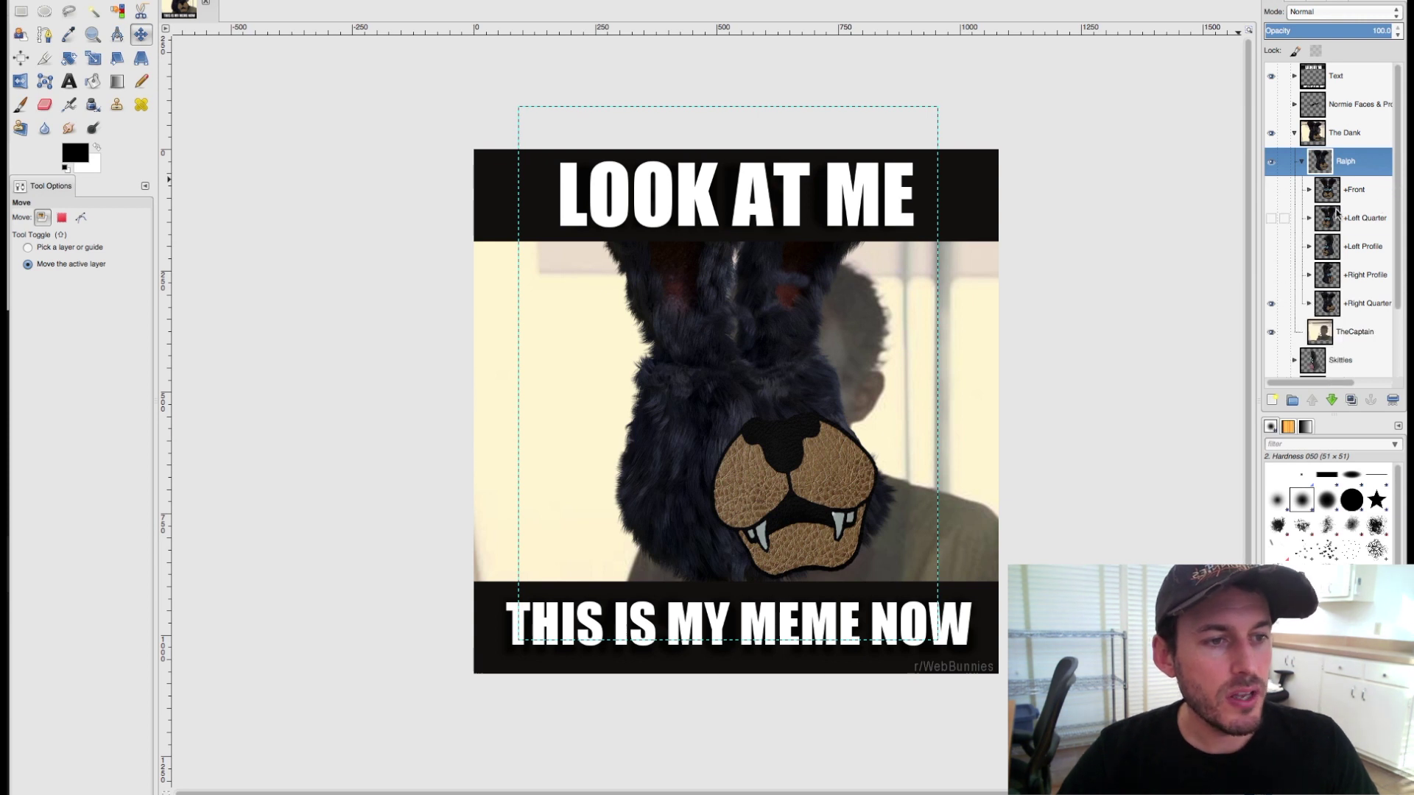
click(1271, 303)
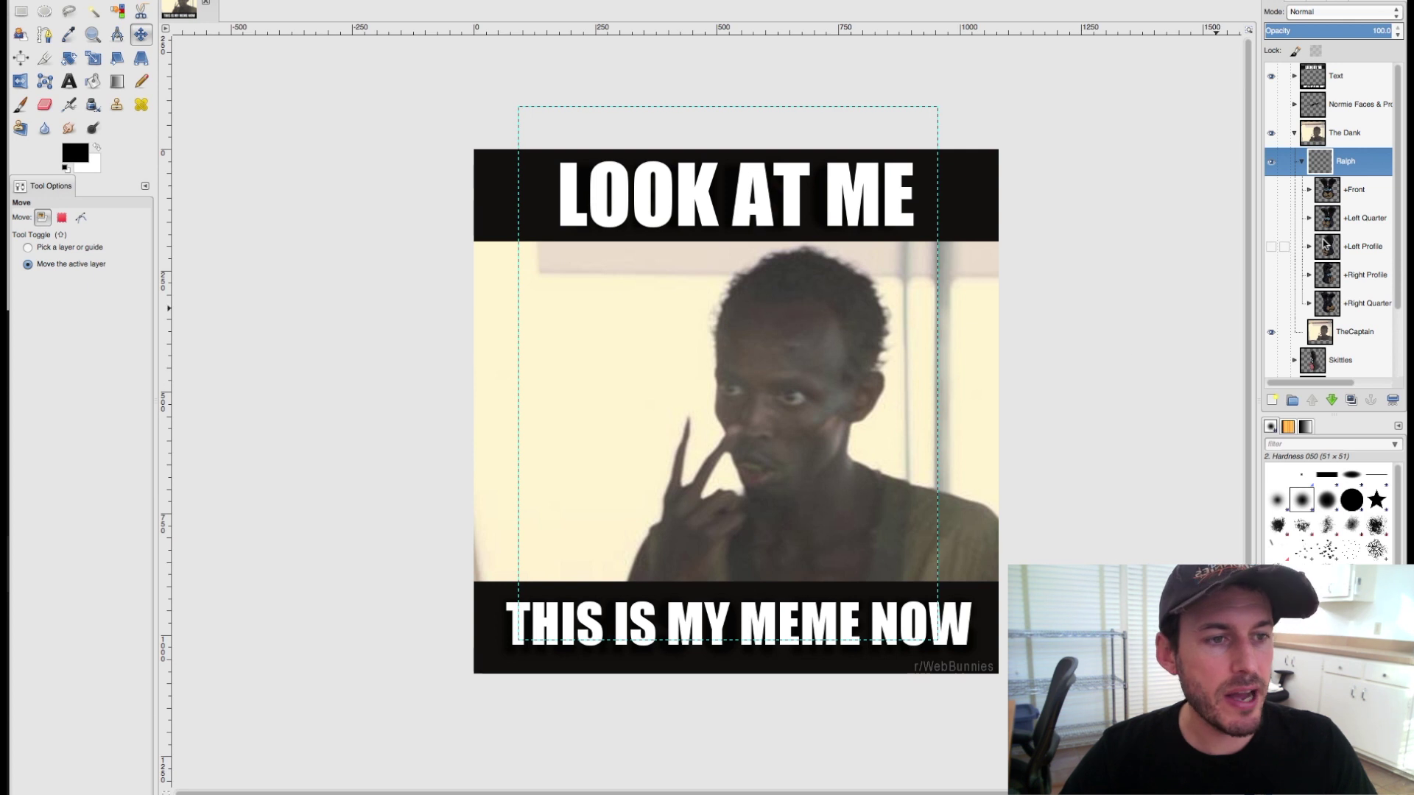
click(1271, 218)
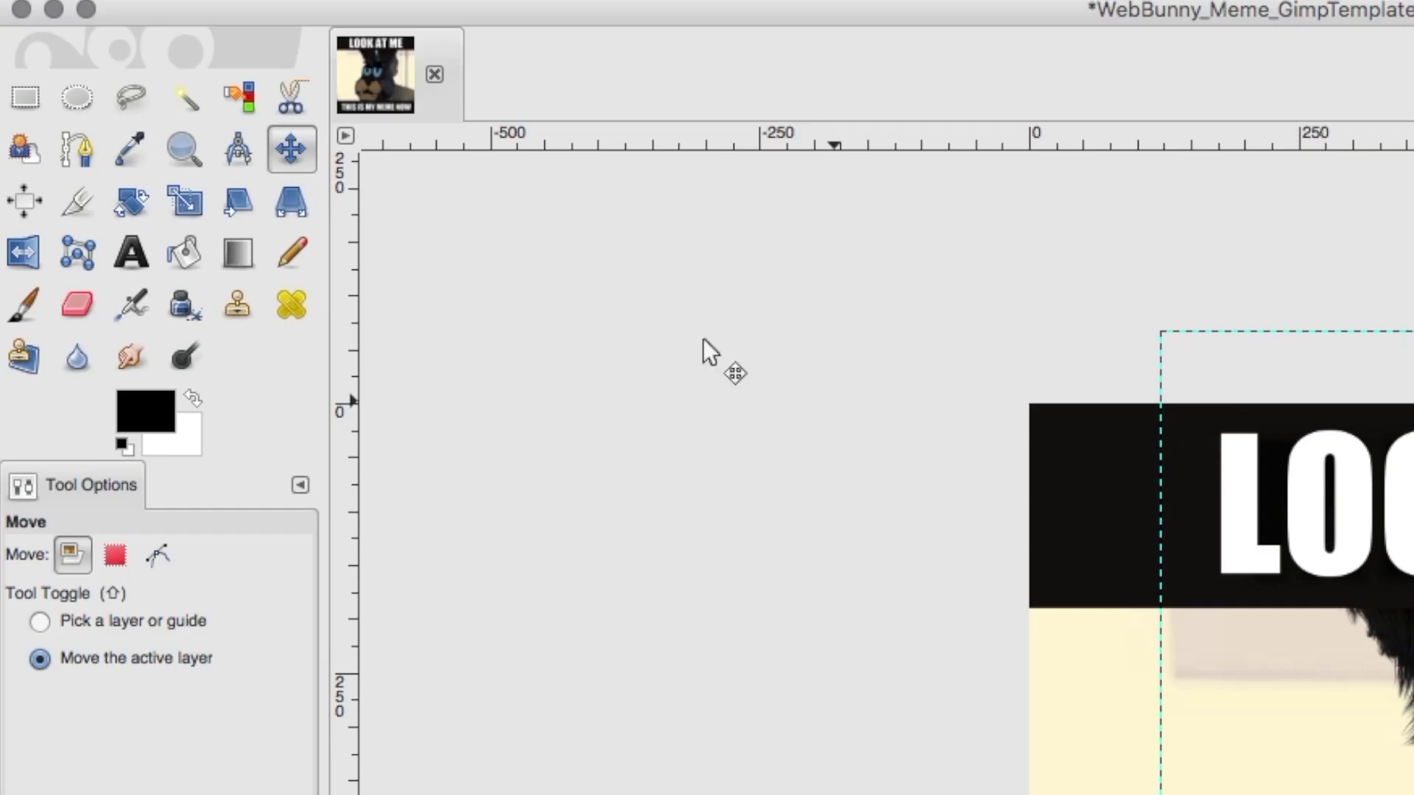
- Scale the Left Quarter bunny layer down with the proportion chain linked
click(187, 201)
click(532, 117)
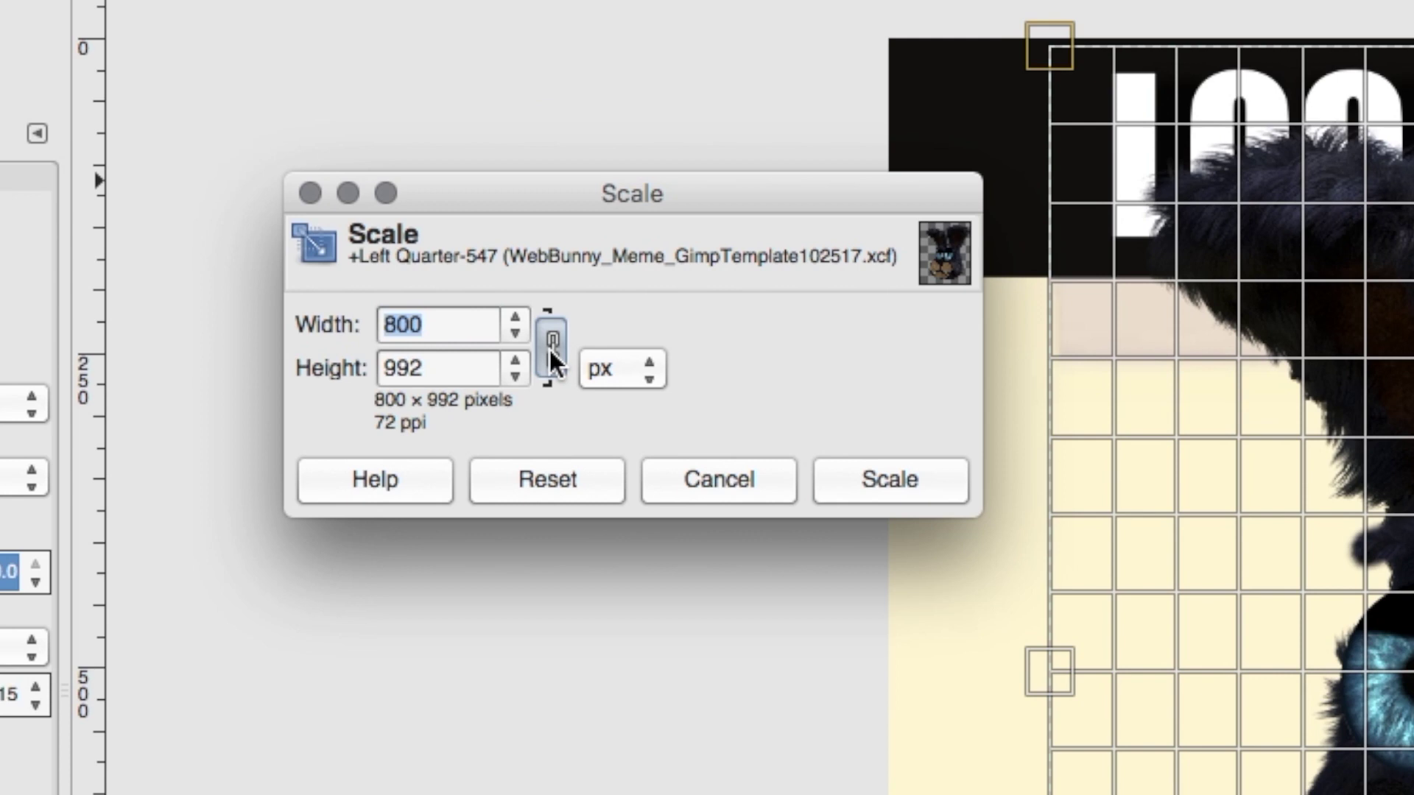
click(669, 293)
click(551, 372)
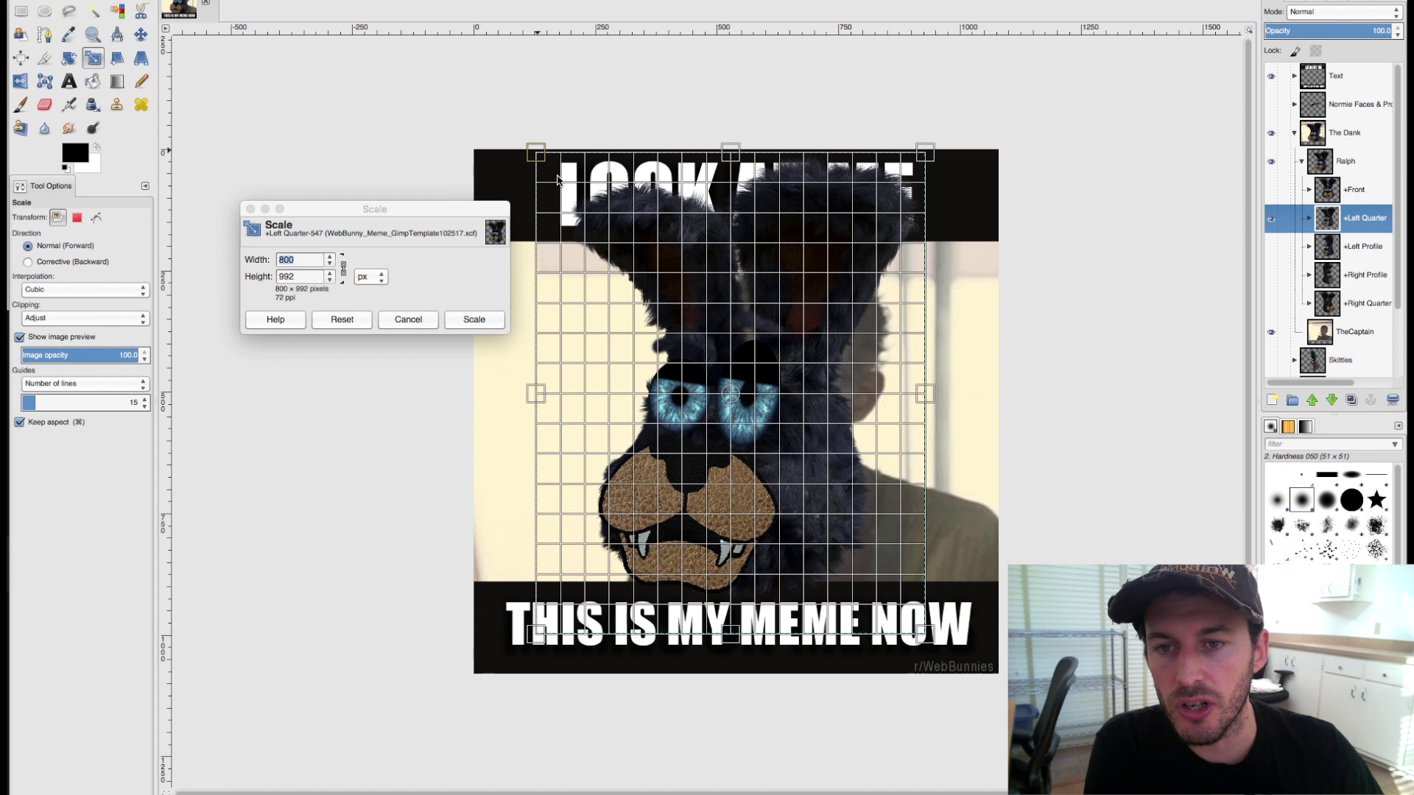
drag(1112, 119, 1170, 224)
drag(583, 222, 640, 293)
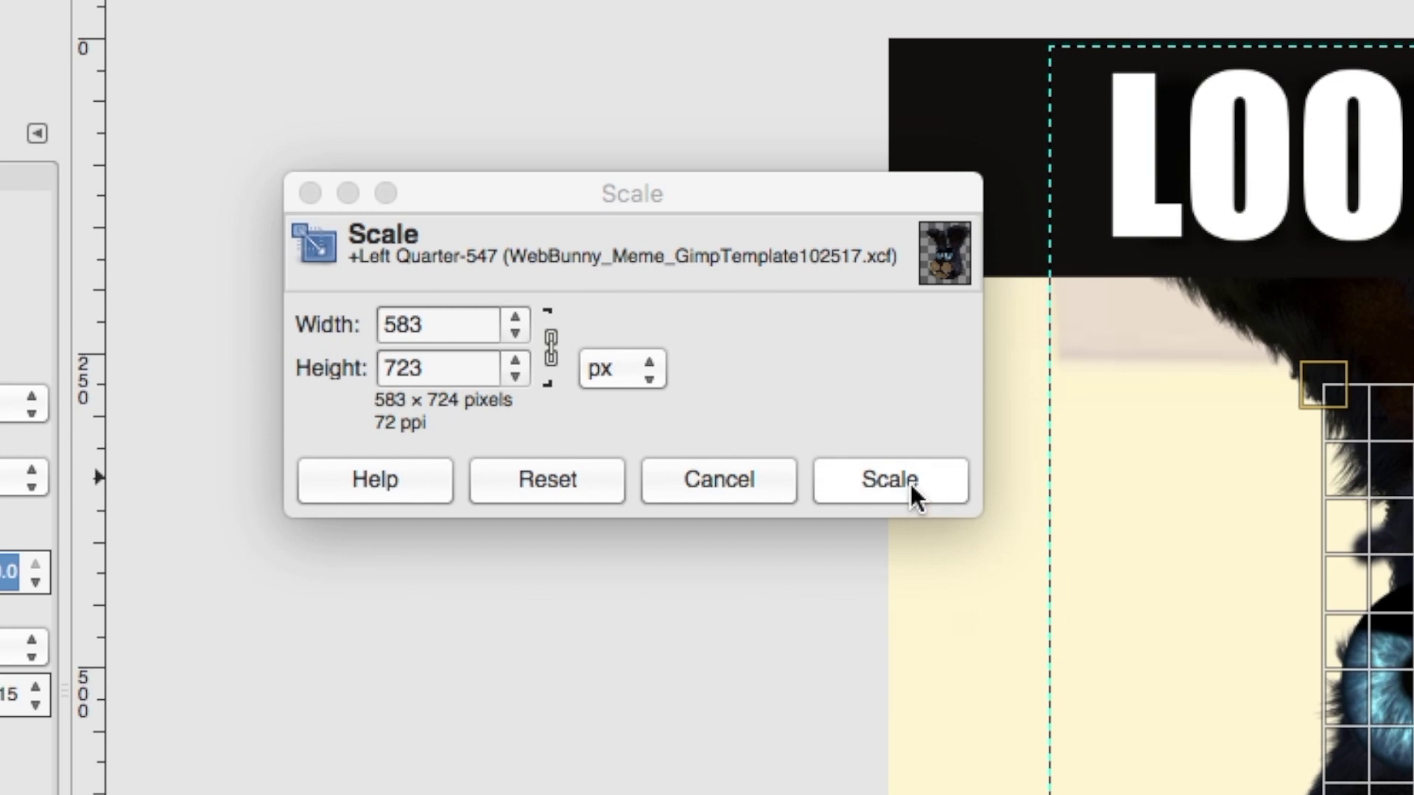
- Apply the 583 × 723 px size and raise the bunny so its ears sit above the head
click(482, 322)
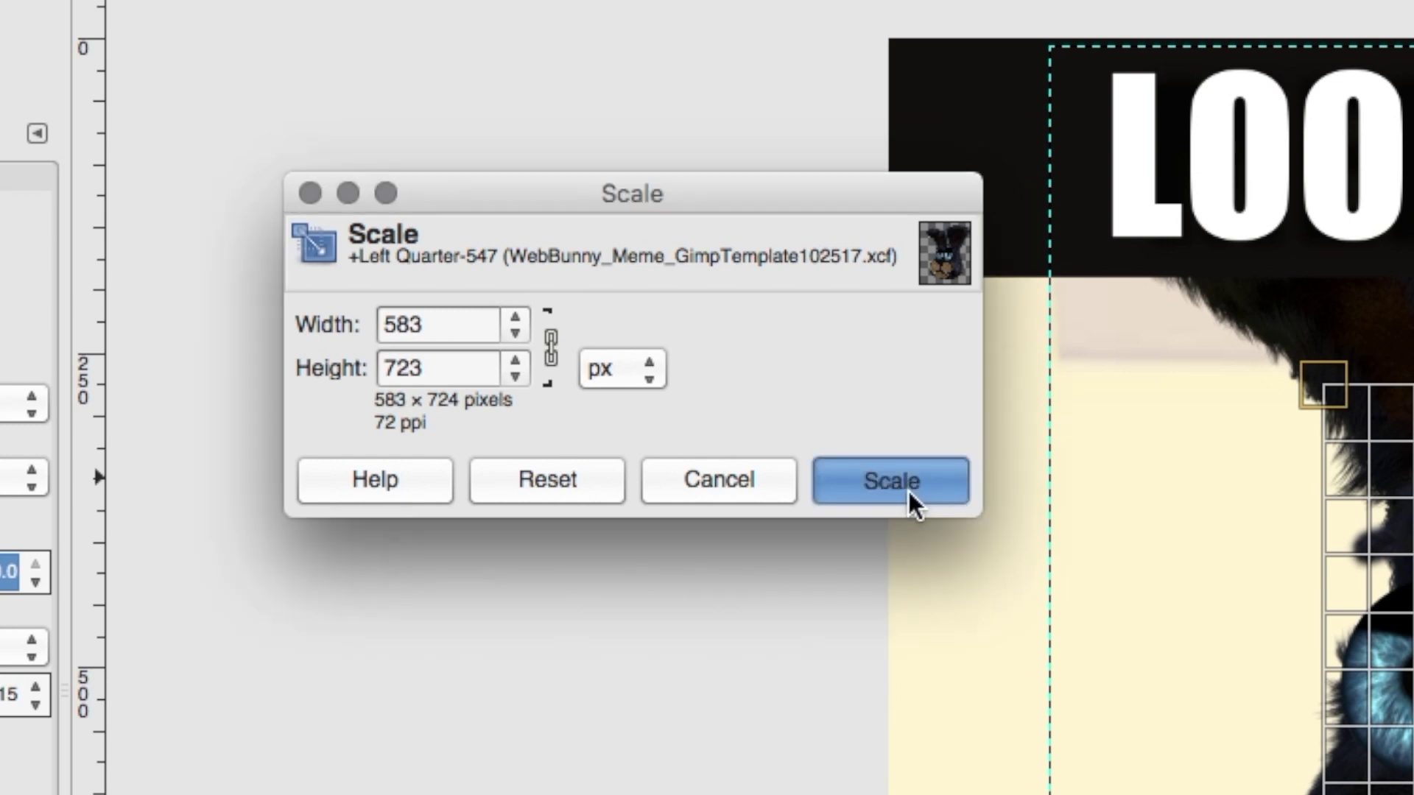
click(929, 503)
key(m)
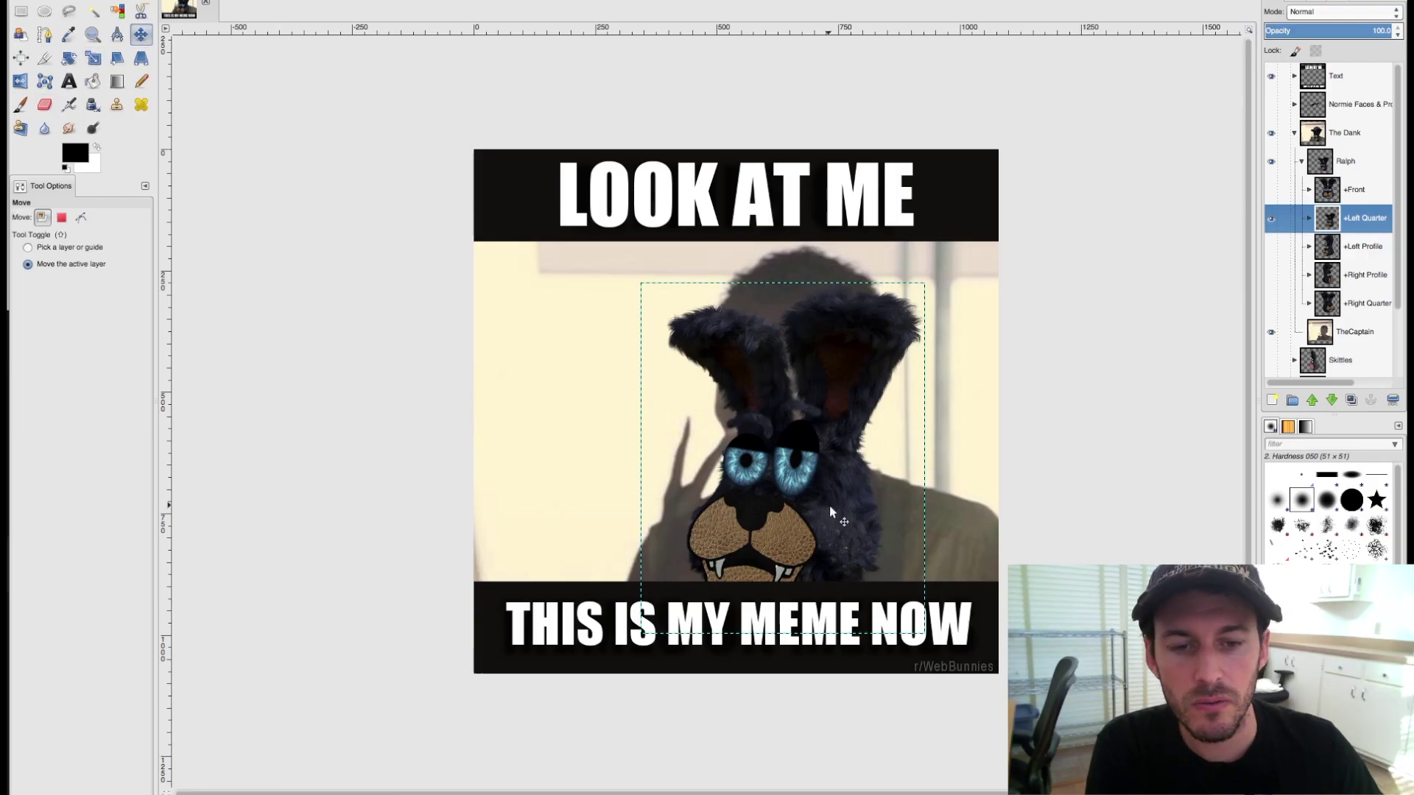
drag(829, 506, 876, 399)
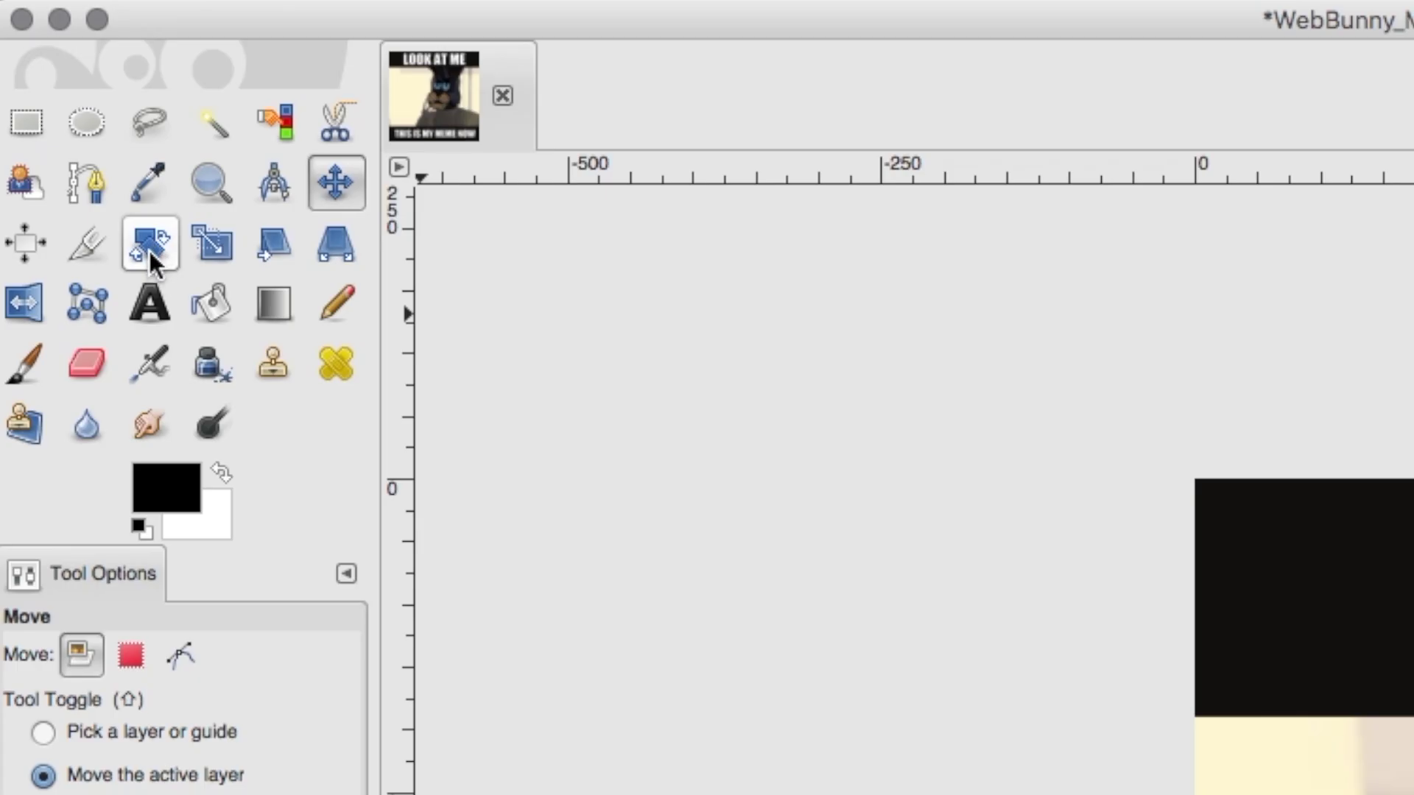
- Rotate the bunny head by -6 degrees, then toggle its visibility to check the face underneath
click(69, 59)
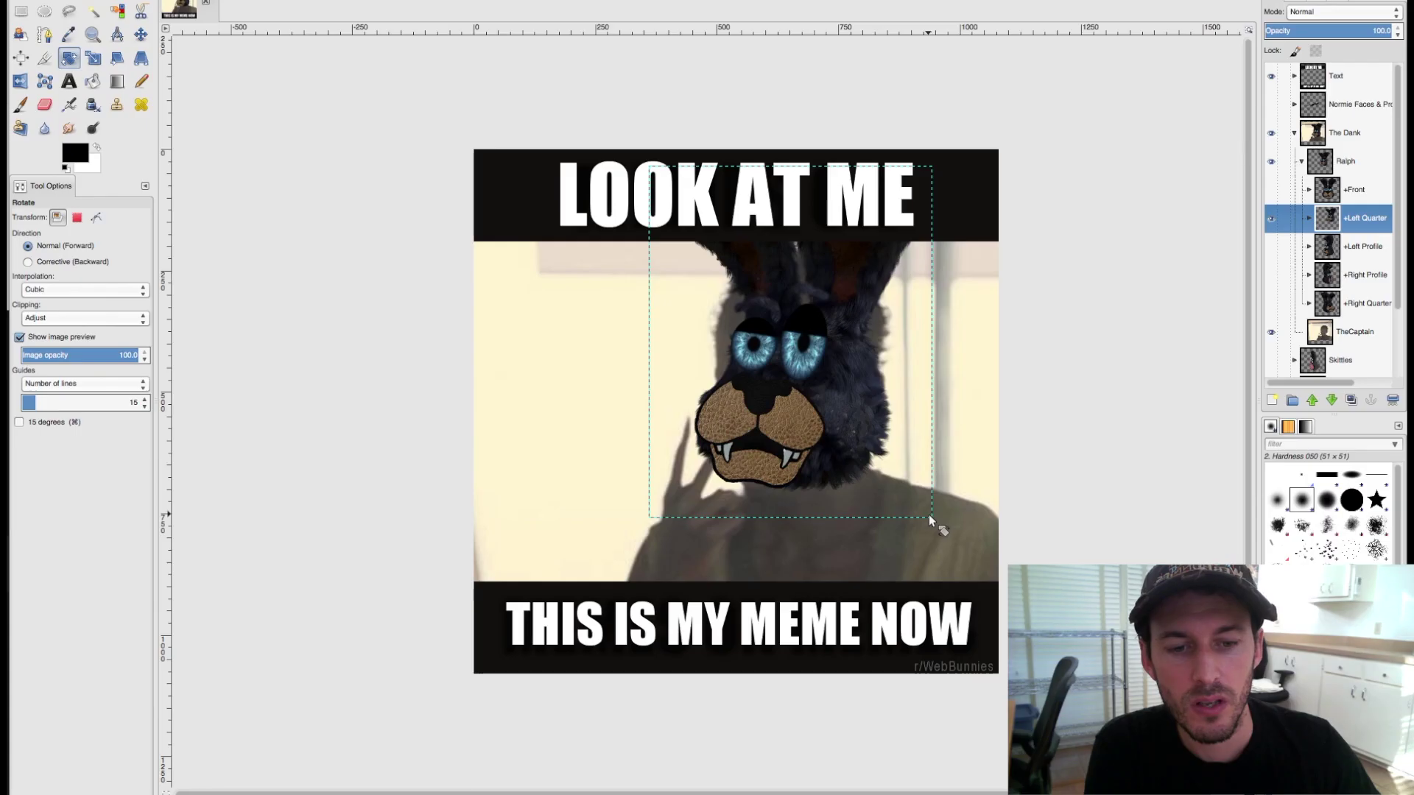
mouse_move(929, 514)
mouse_down()
mouse_move(949, 517)
mouse_move(916, 507)
mouse_up()
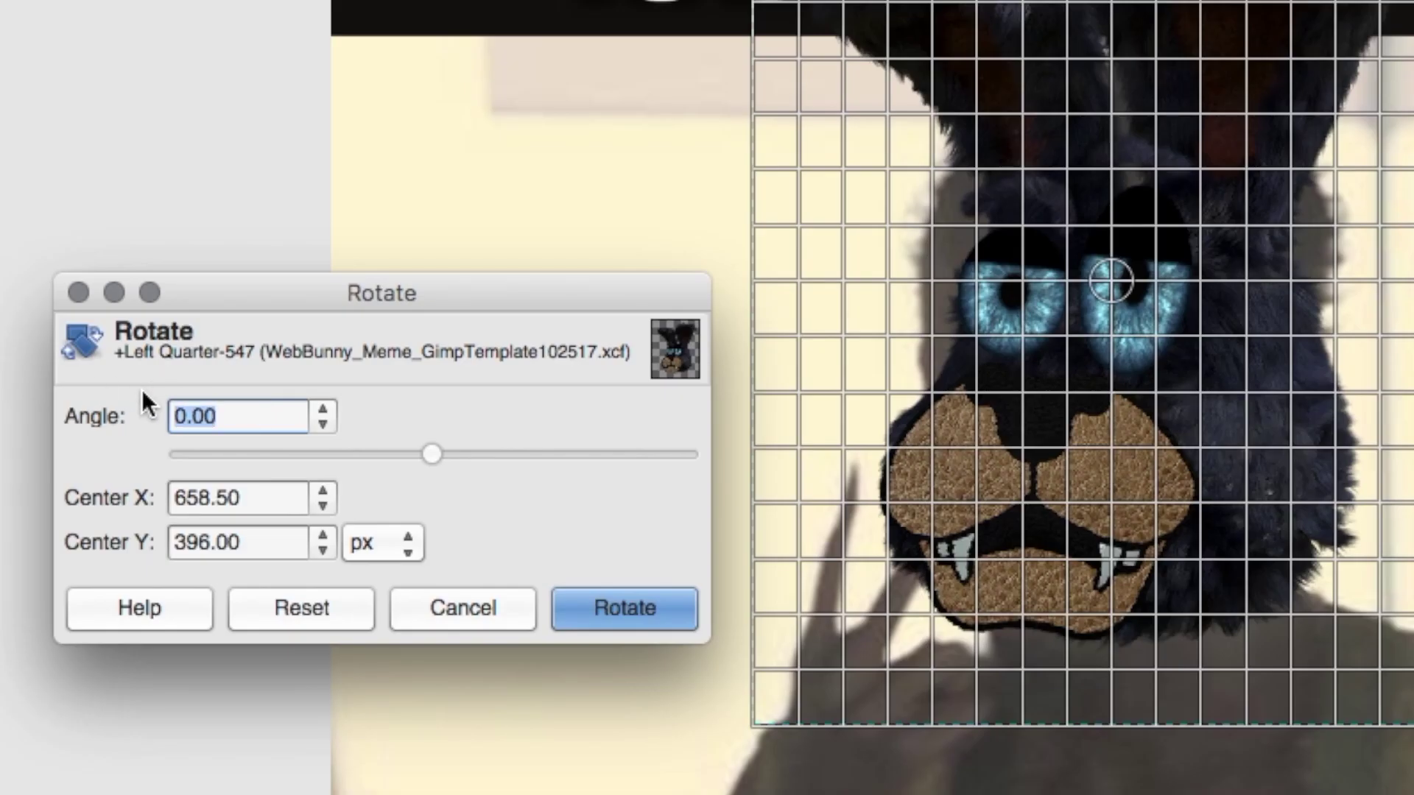
click(598, 608)
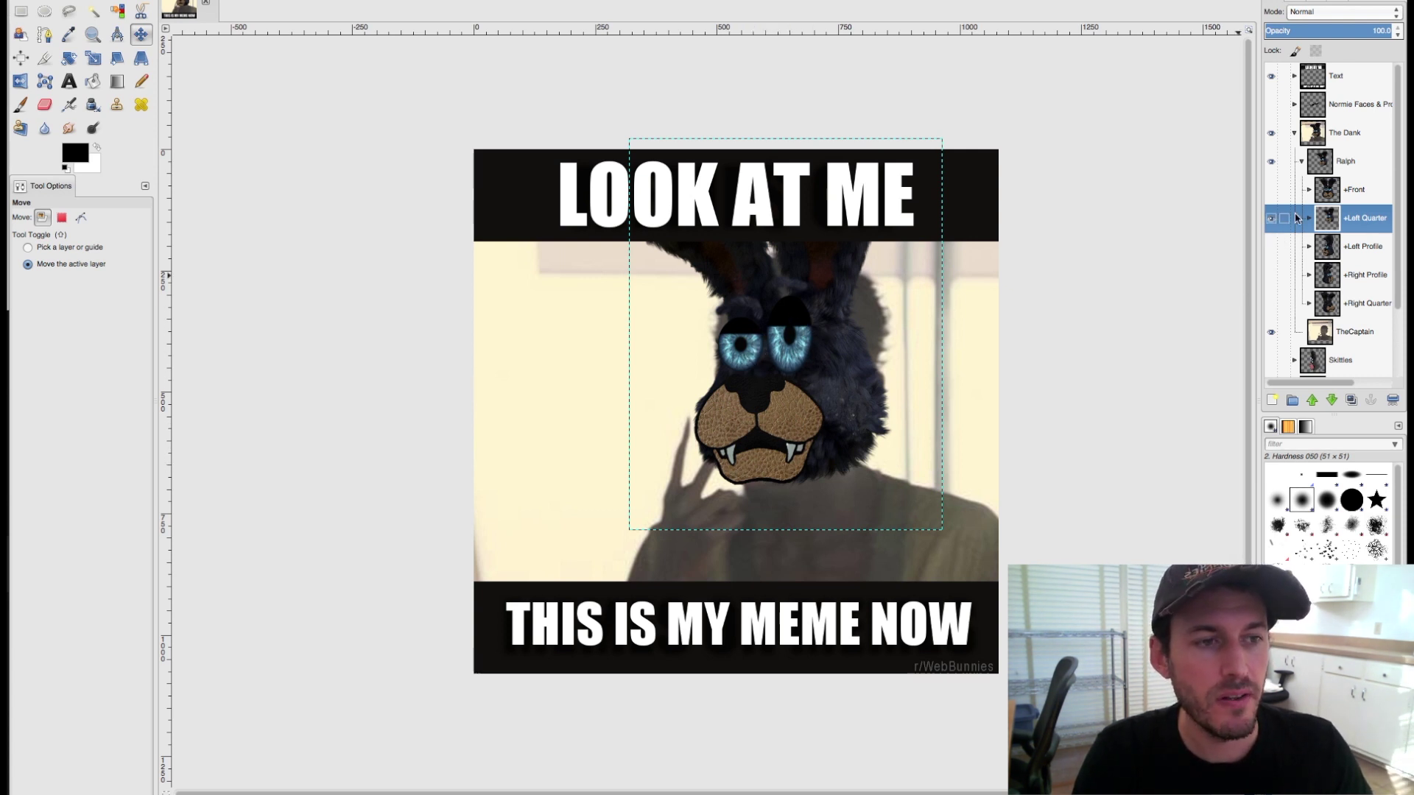
click(1270, 219)
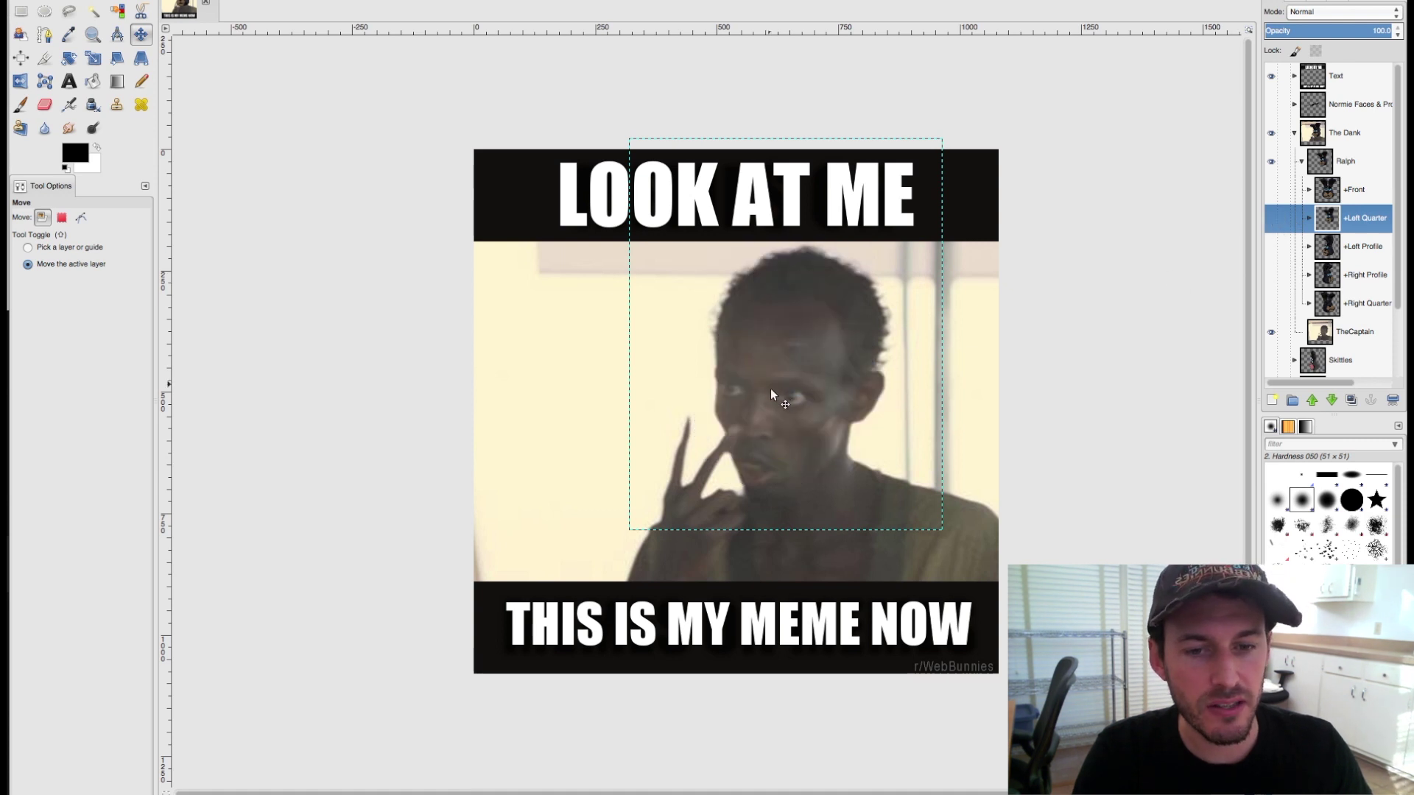
click(1270, 219)
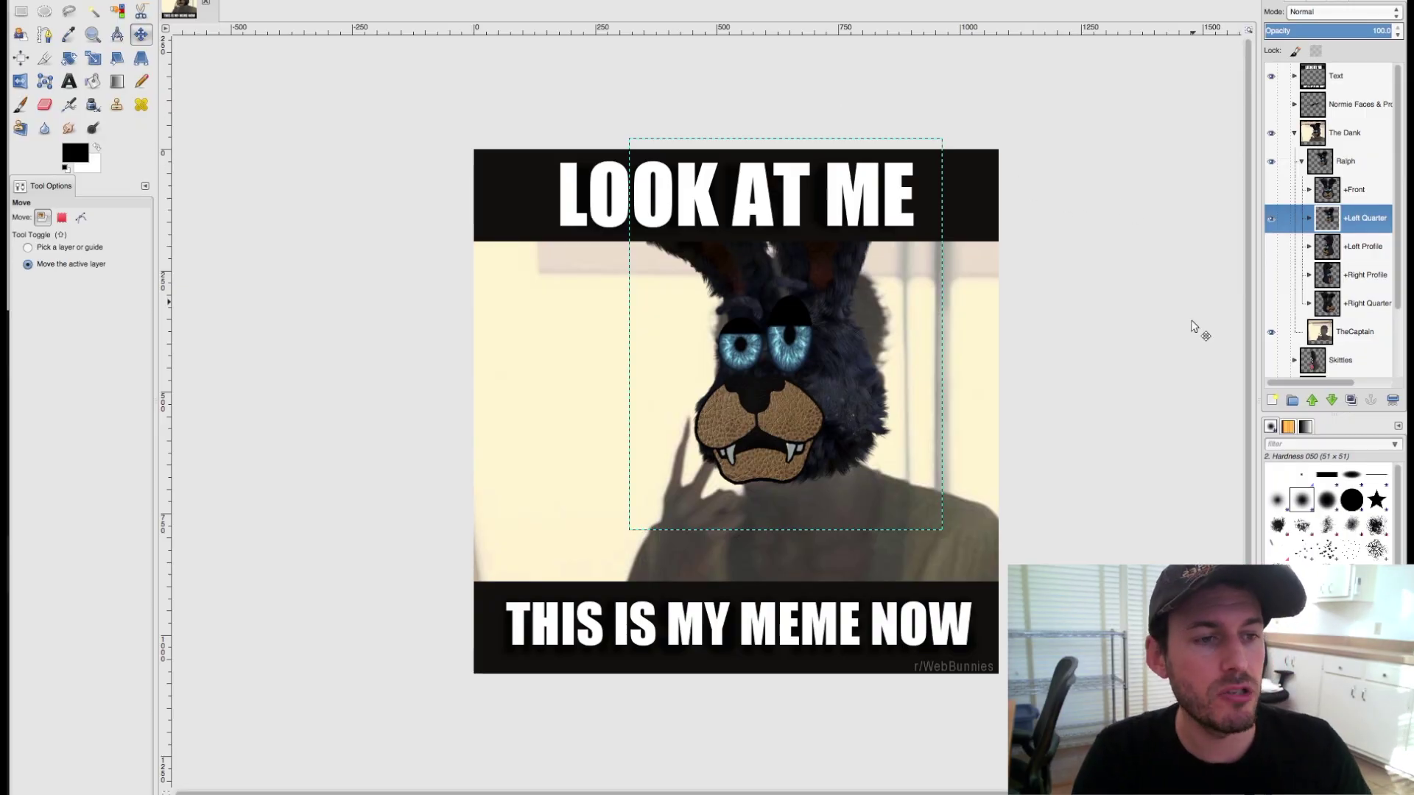
- Hide the bunny's Left Eye, Right Eye and muzzle layers, fold the groups, and select TheCaptain
click(1310, 219)
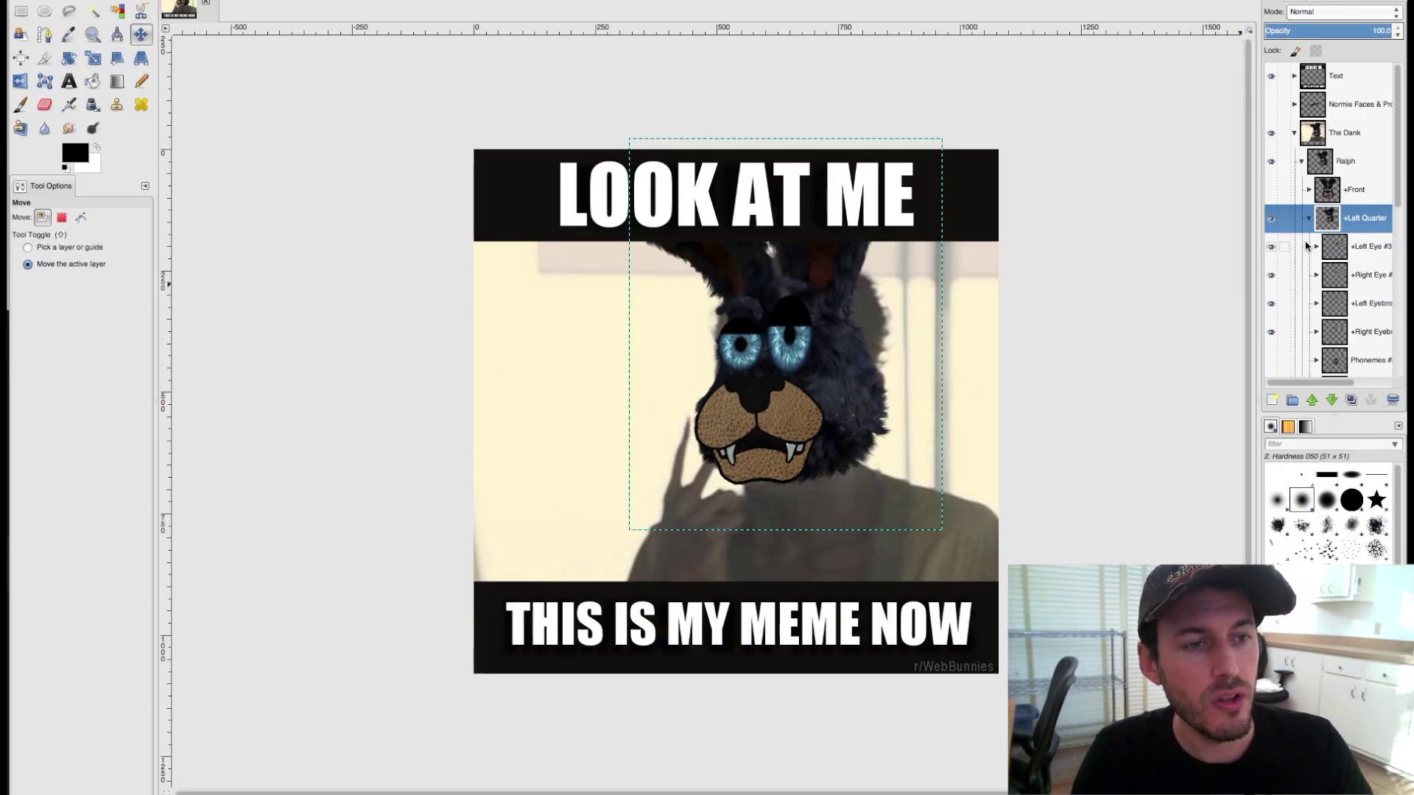
scroll(1272, 190, down, 3)
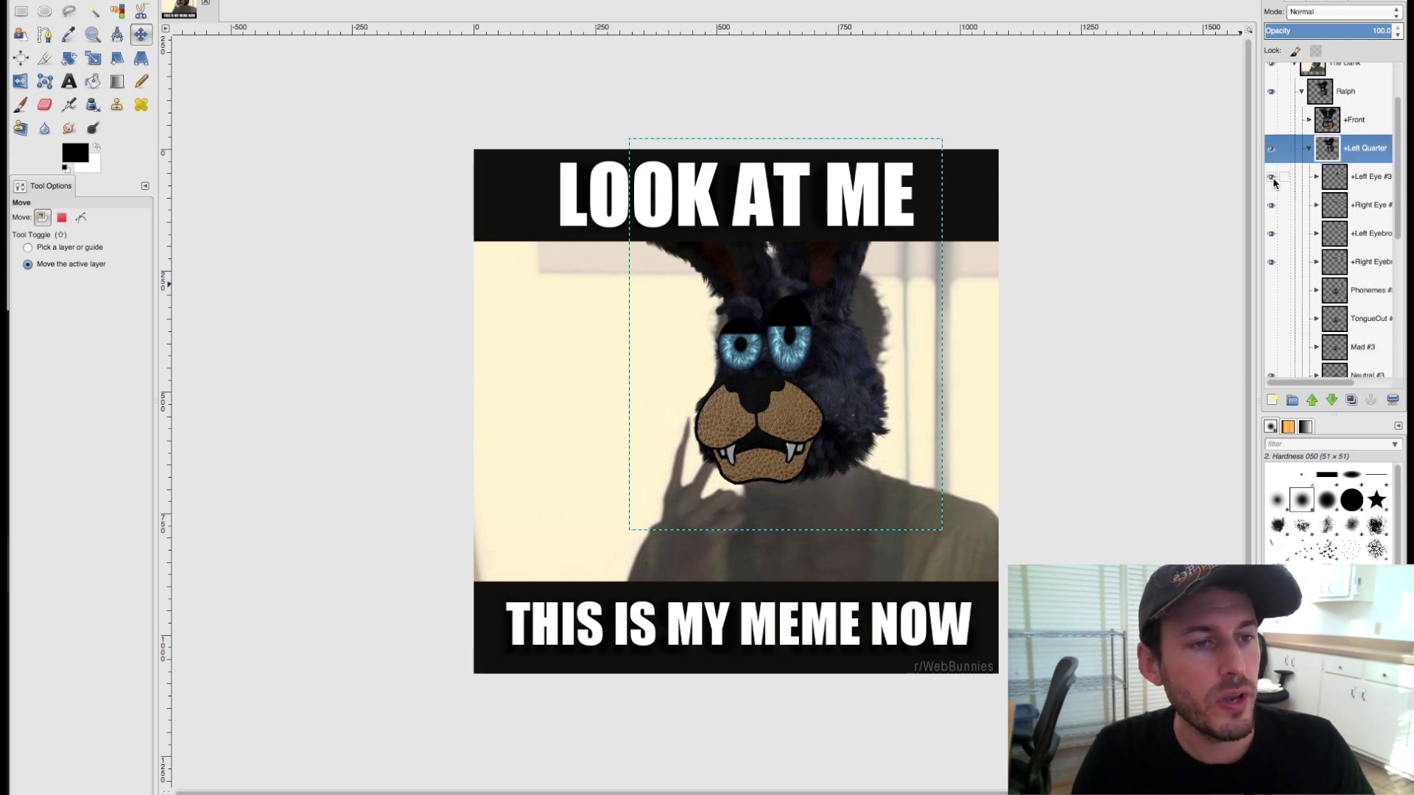
click(1272, 178)
click(1272, 206)
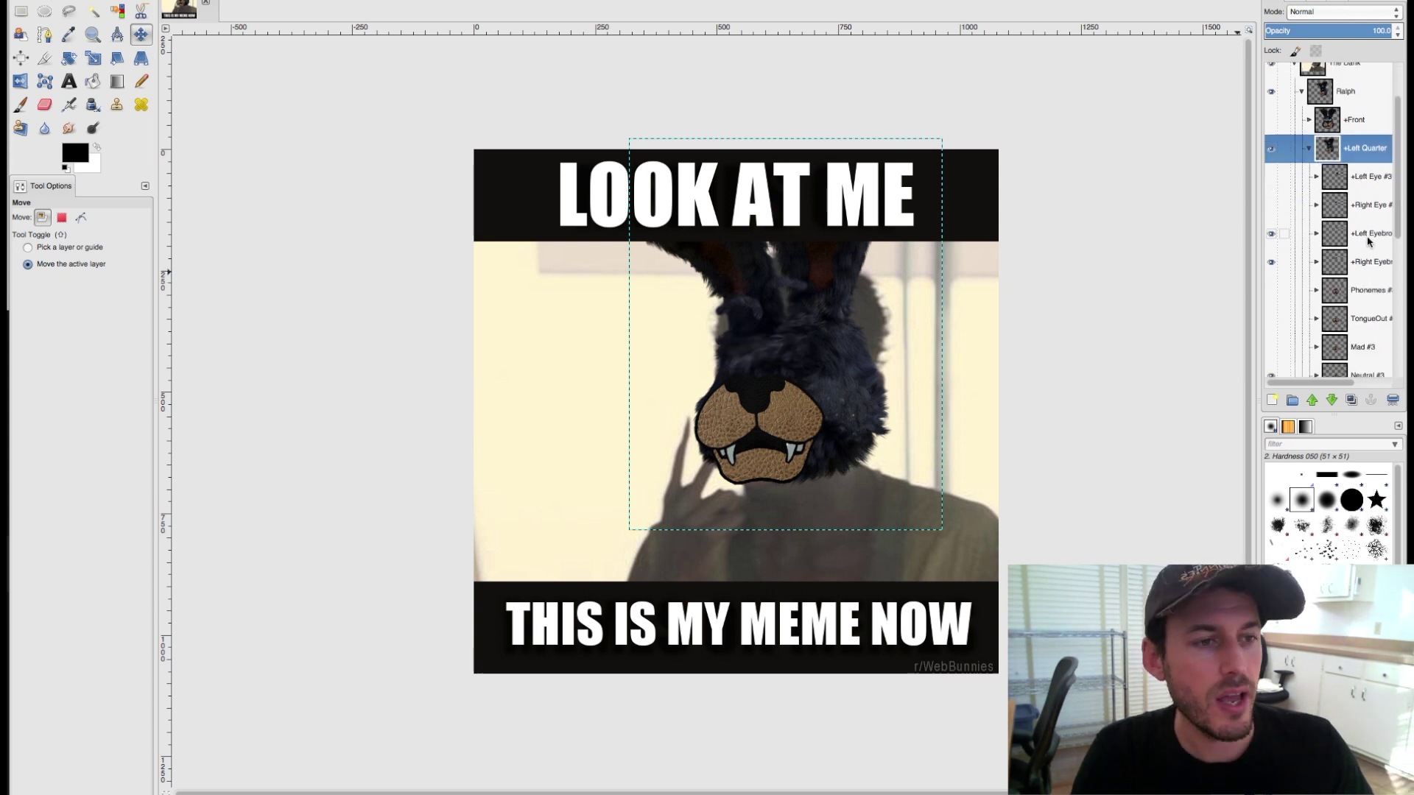
drag(1394, 223, 1345, 282)
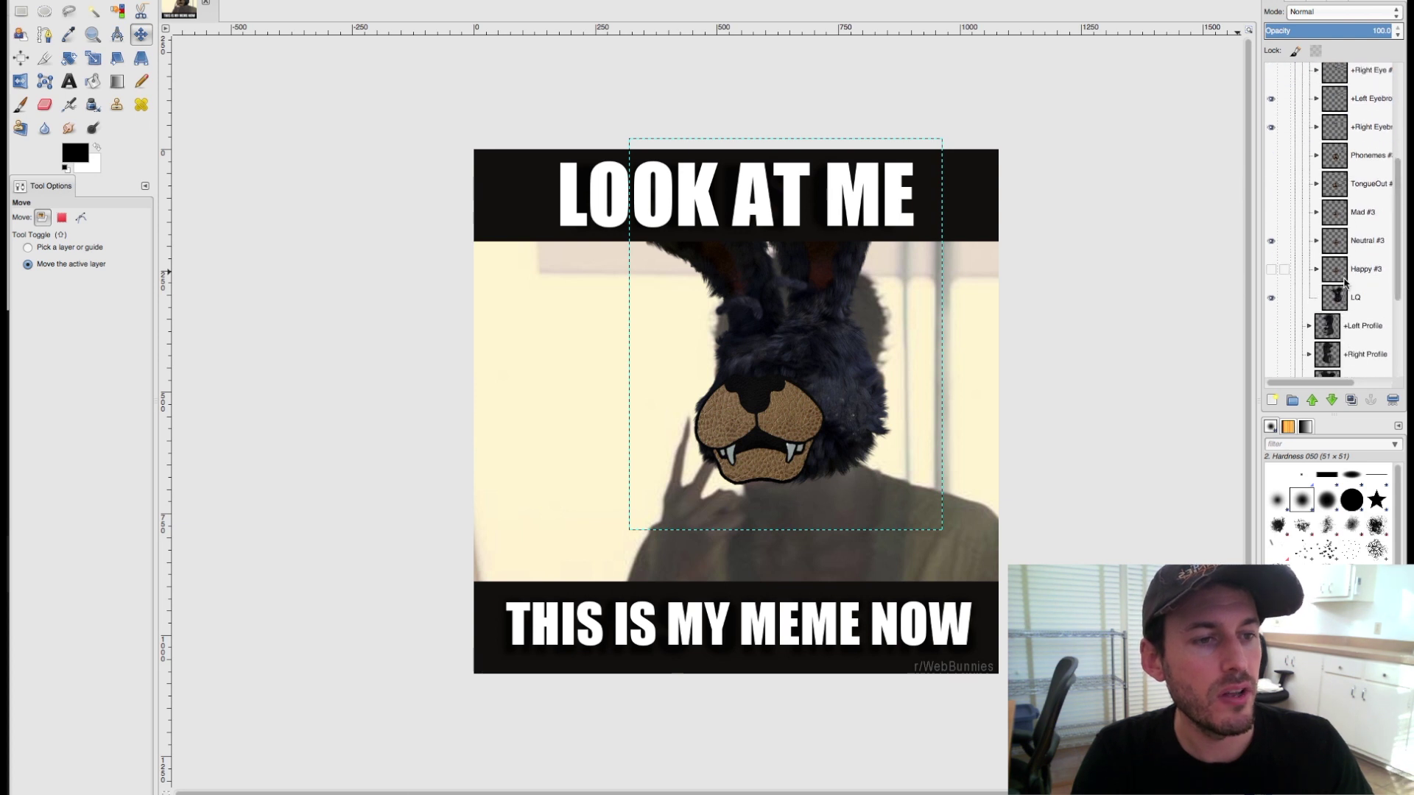
click(1272, 241)
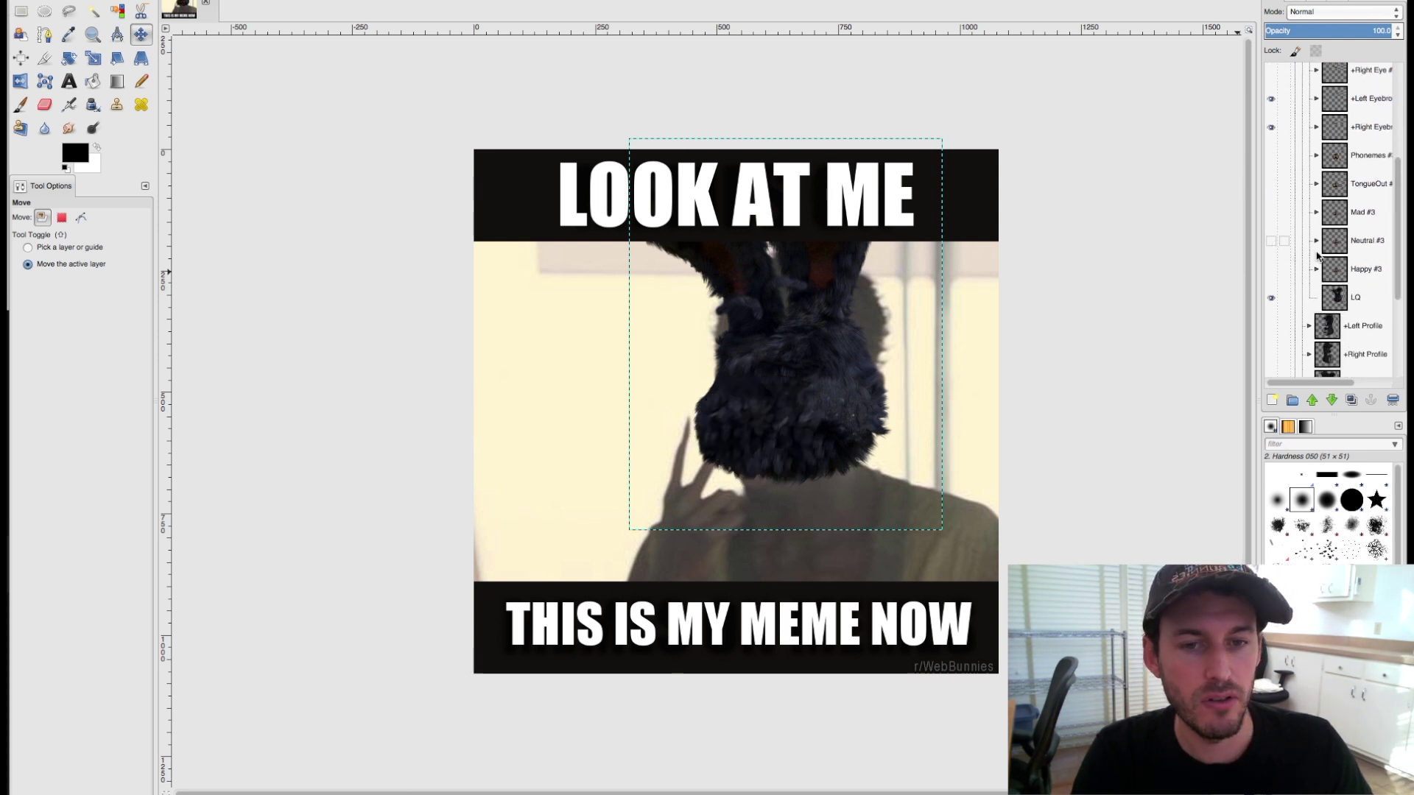
scroll(1398, 280, up, 6)
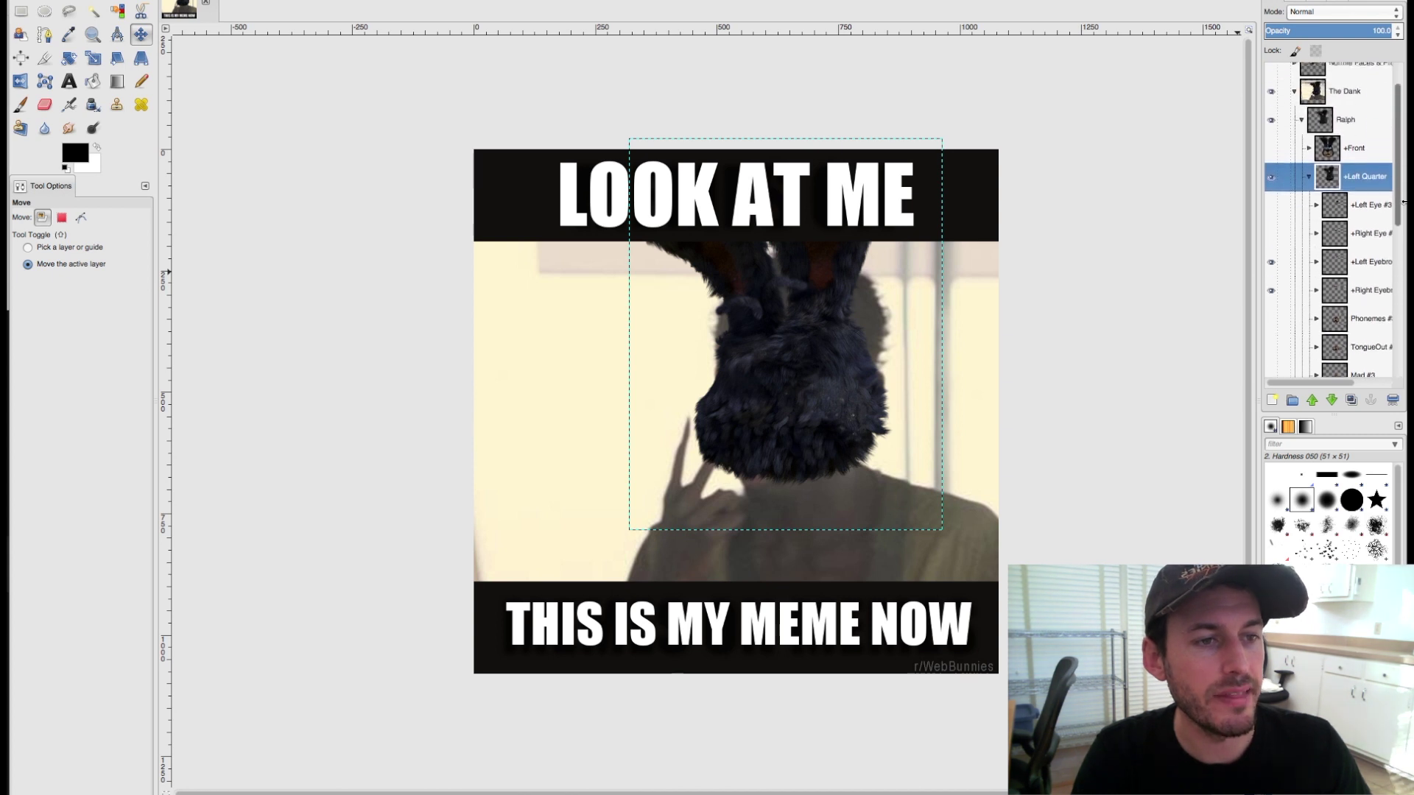
click(1309, 220)
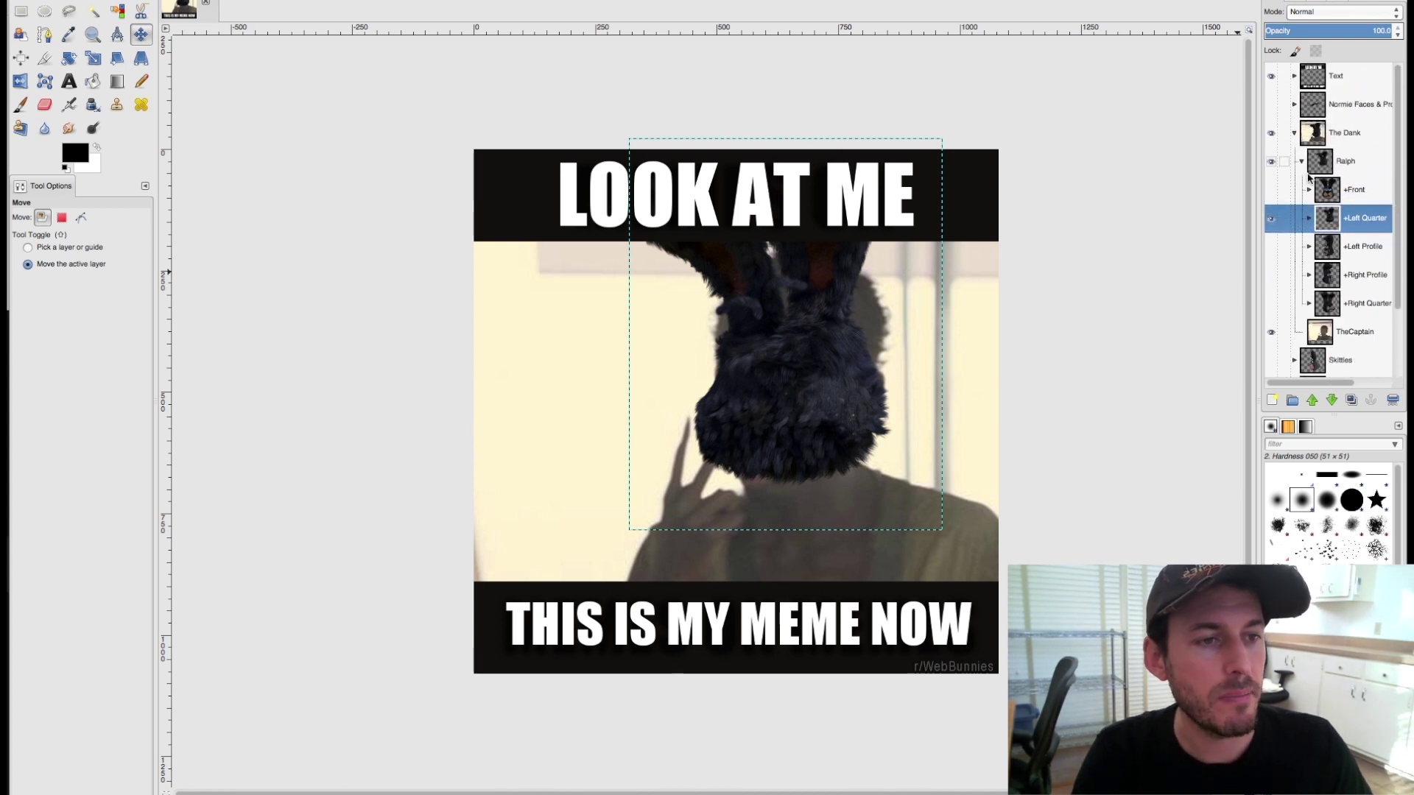
click(1301, 160)
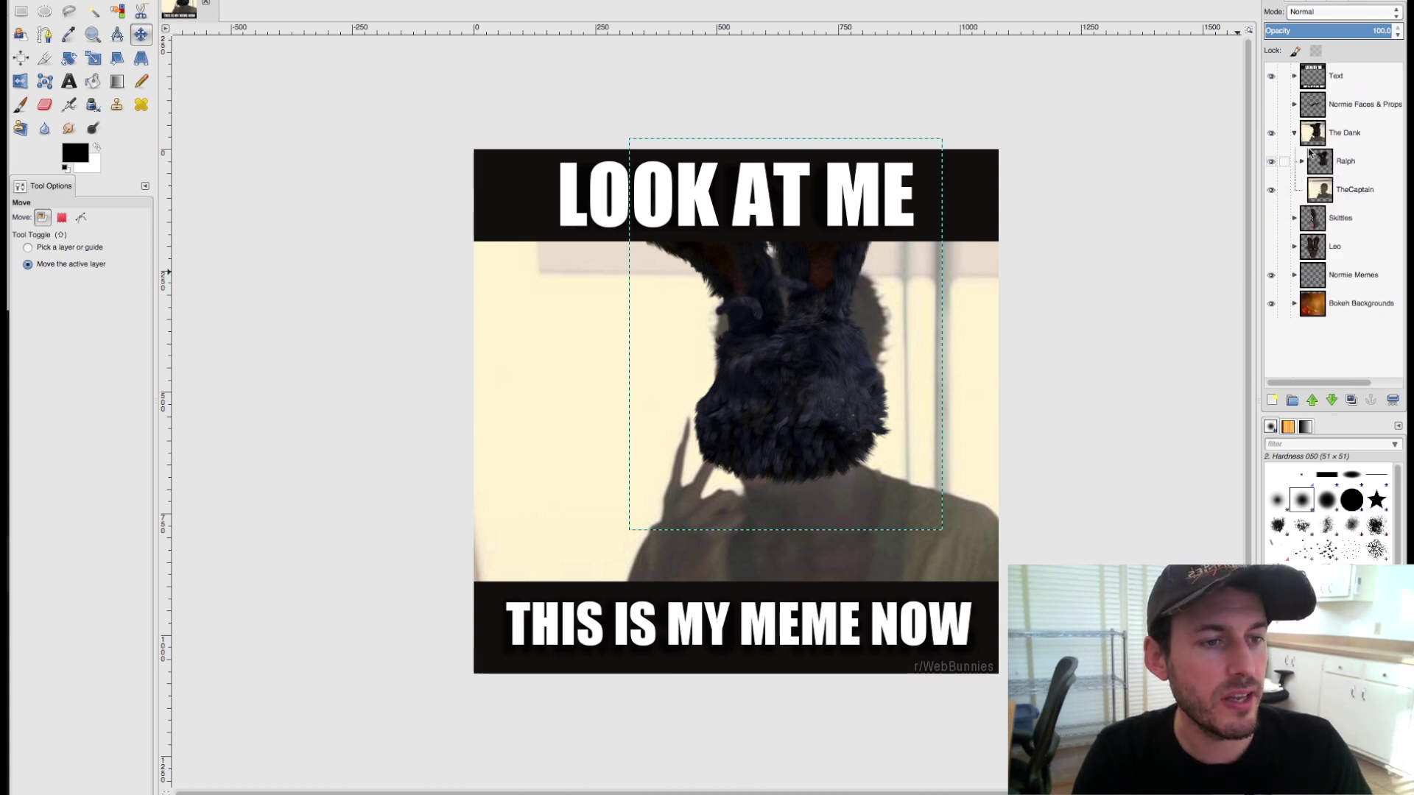
click(1344, 193)
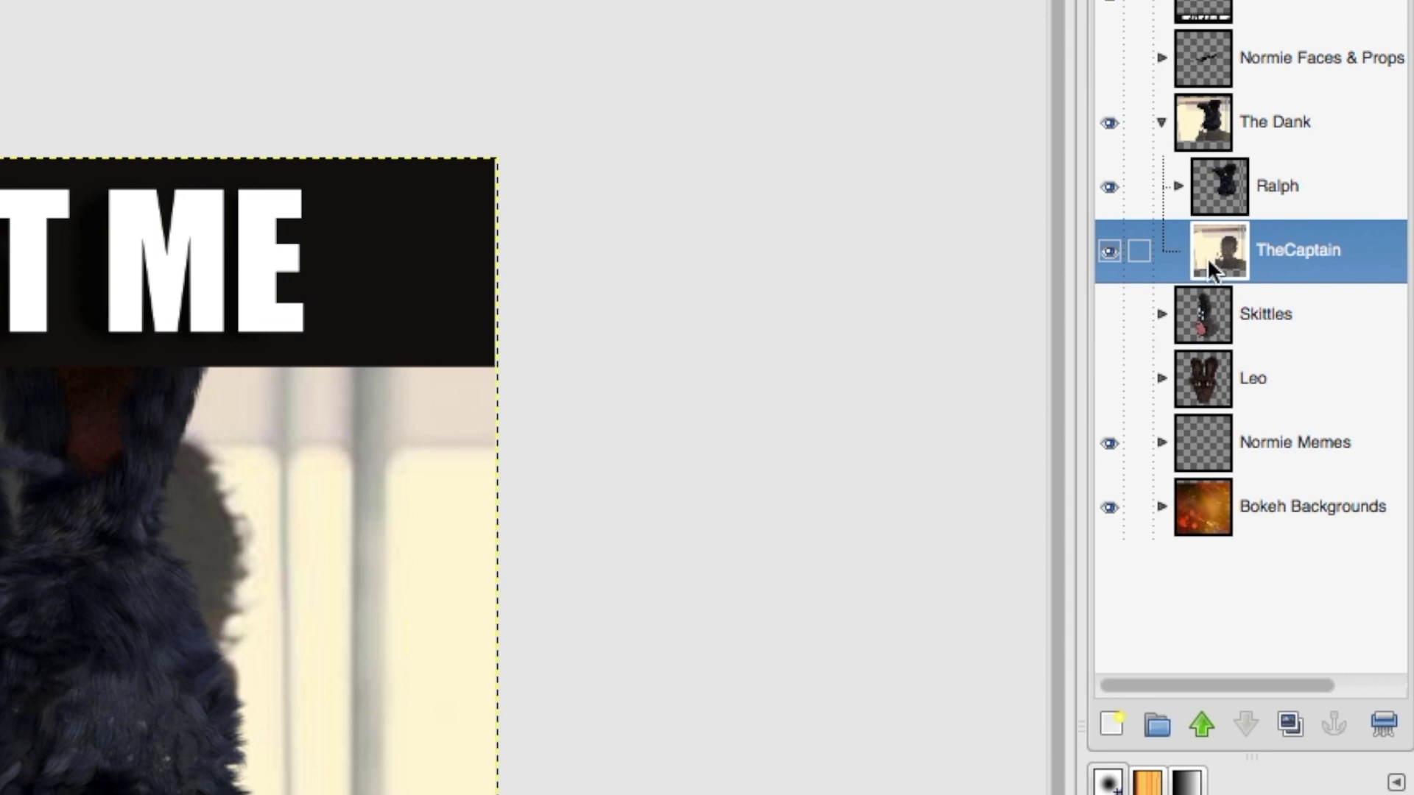
- Duplicate TheCaptain layer and drag the copy above the Ralph group
click(1290, 725)
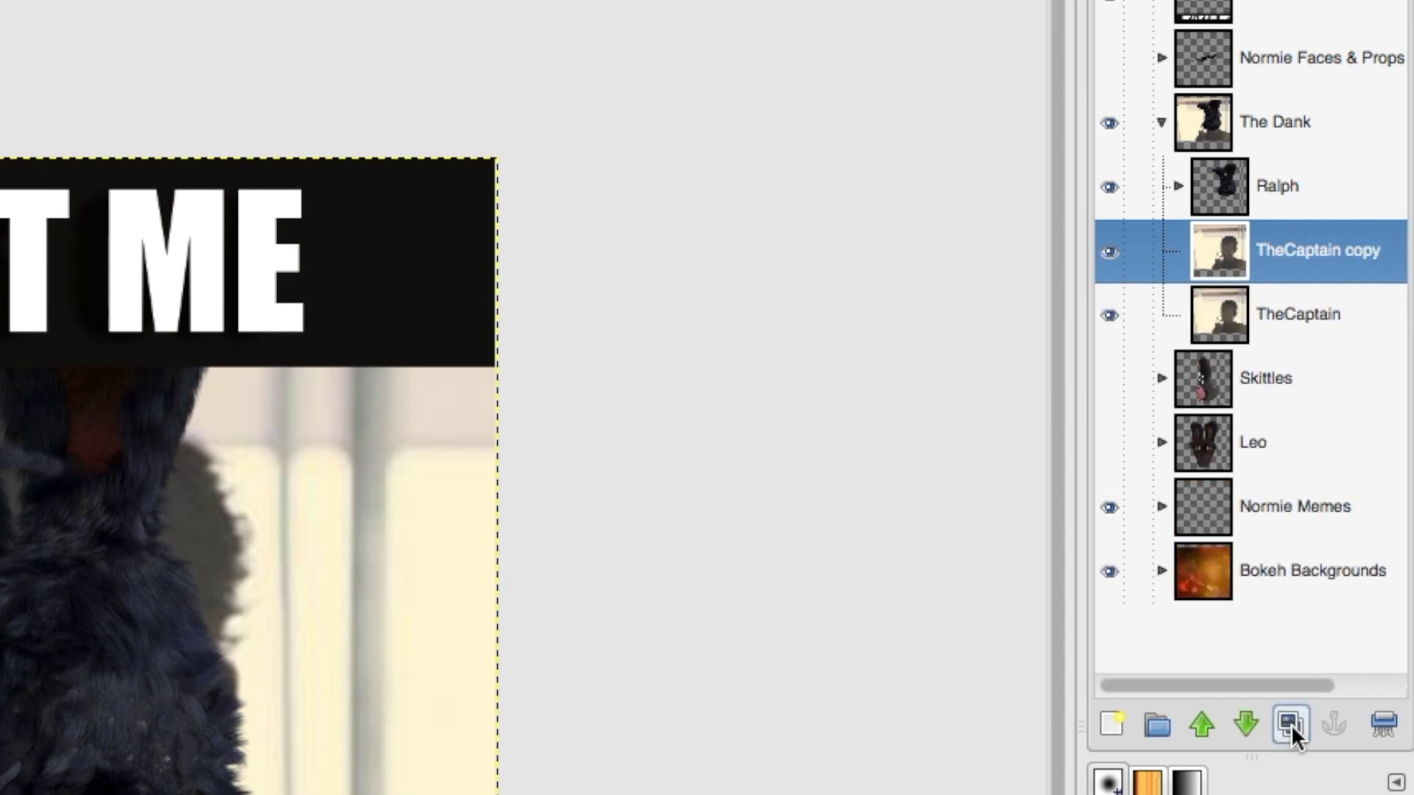
drag(1266, 250, 1262, 160)
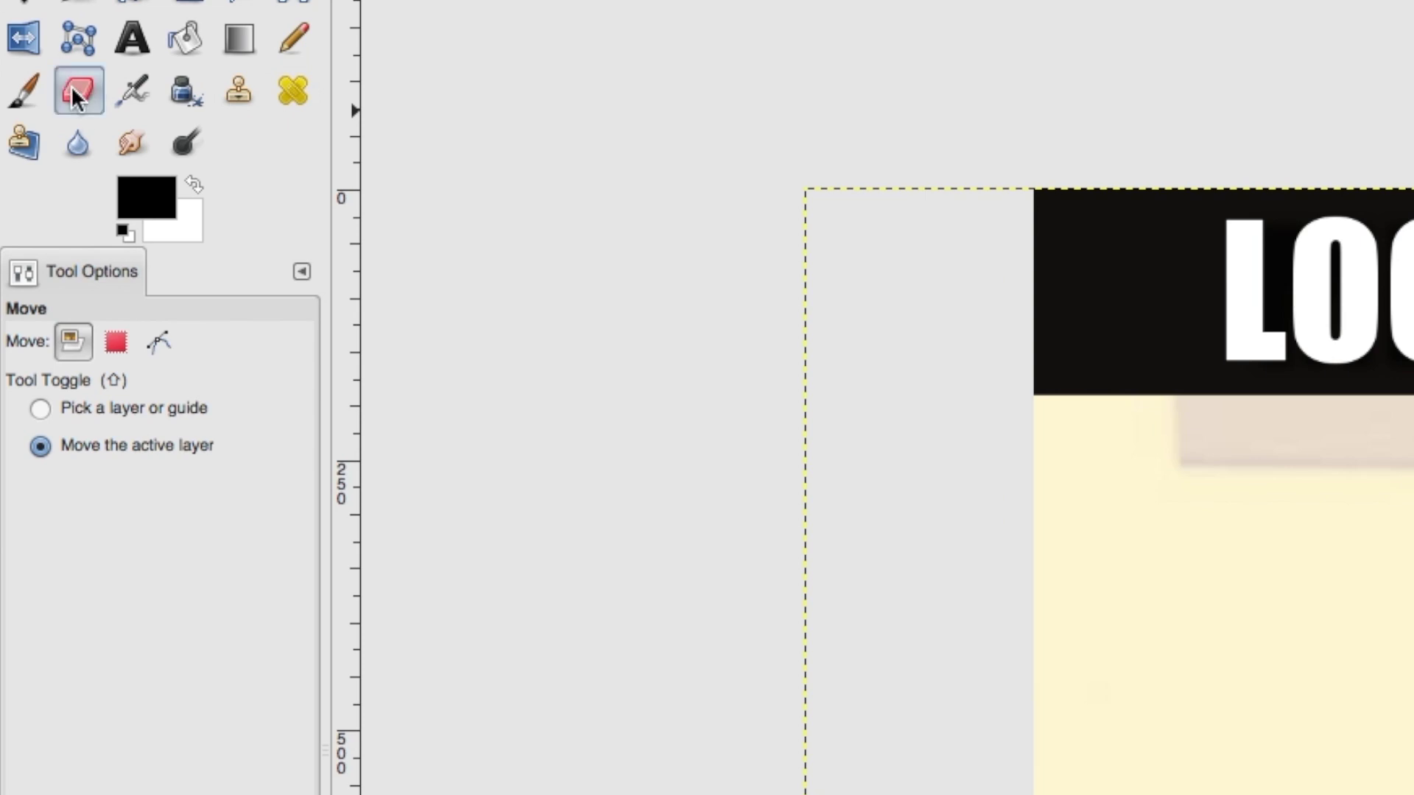
- With a size-357 eraser, erase TheCaptain copy above and across the head to reveal the ears
click(77, 89)
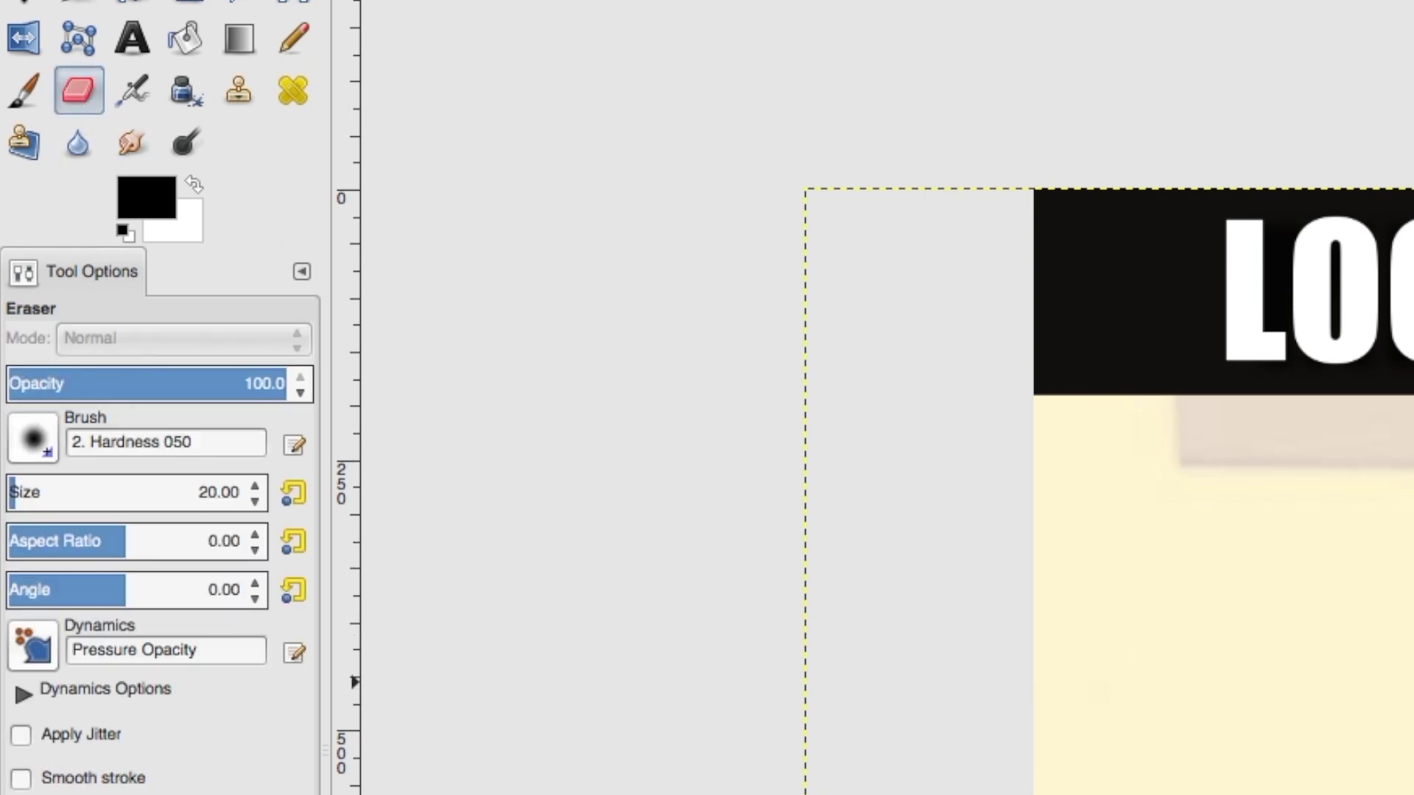
mouse_move(126, 488)
mouse_down()
mouse_move(126, 505)
mouse_move(427, 531)
mouse_move(1010, 568)
mouse_move(1407, 571)
mouse_up()
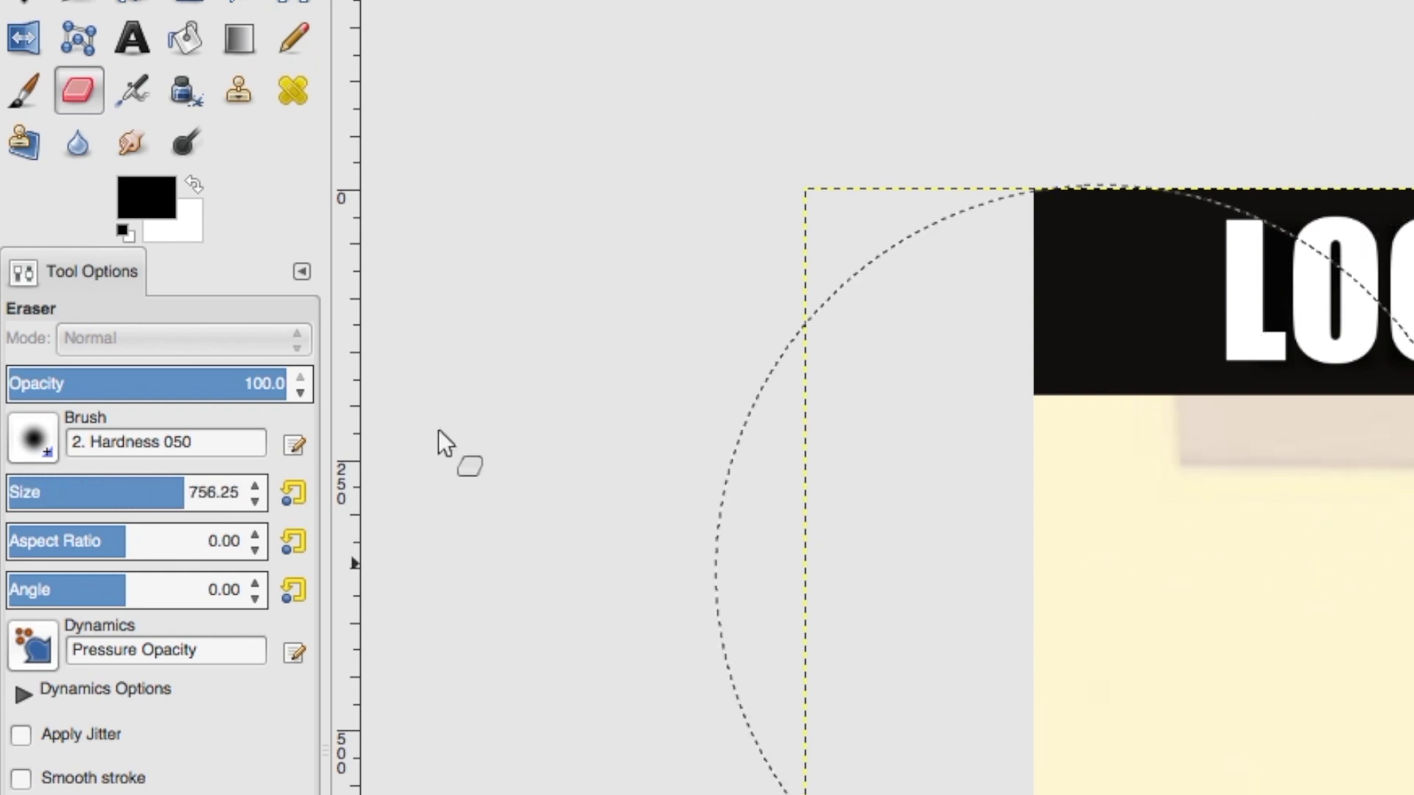
drag(148, 507, 94, 506)
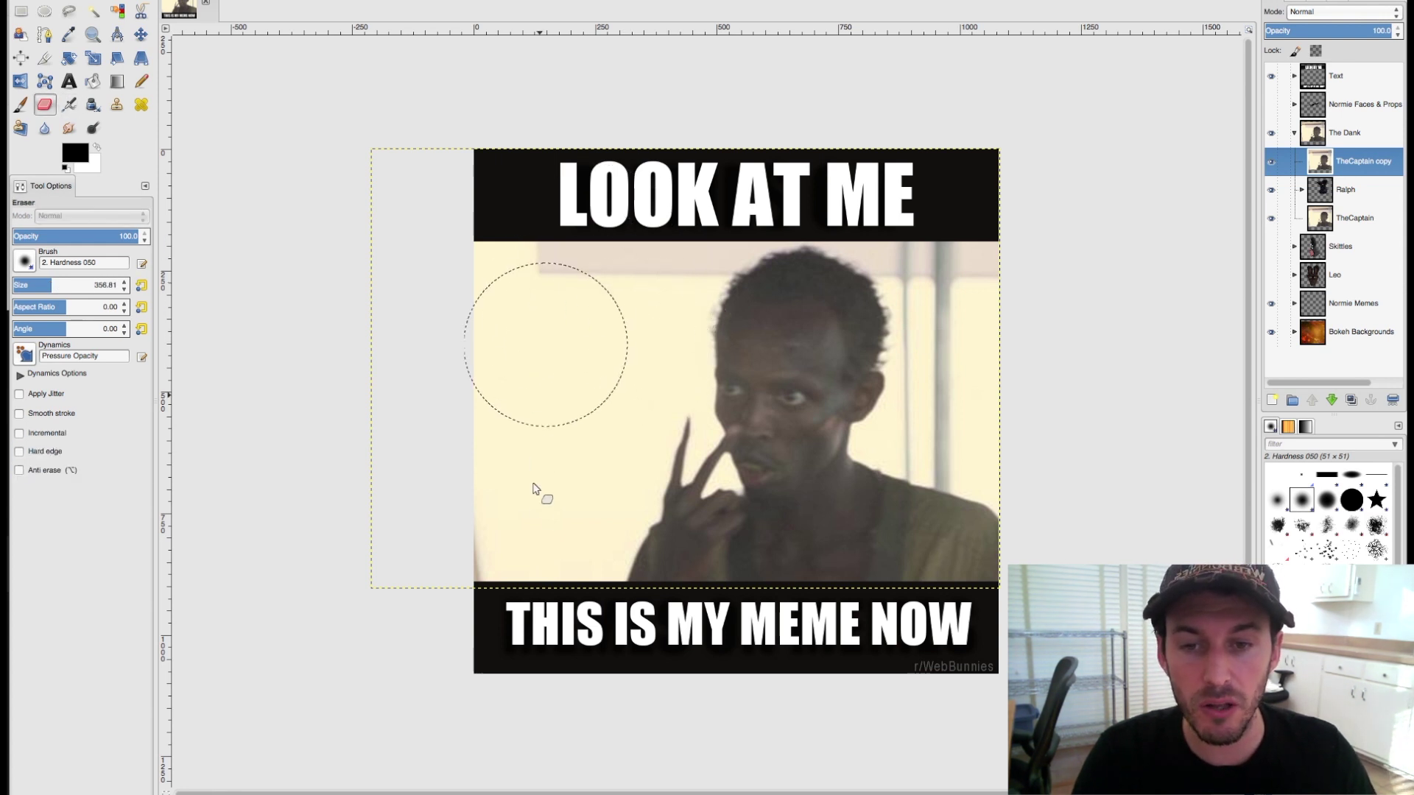
drag(569, 239, 971, 239)
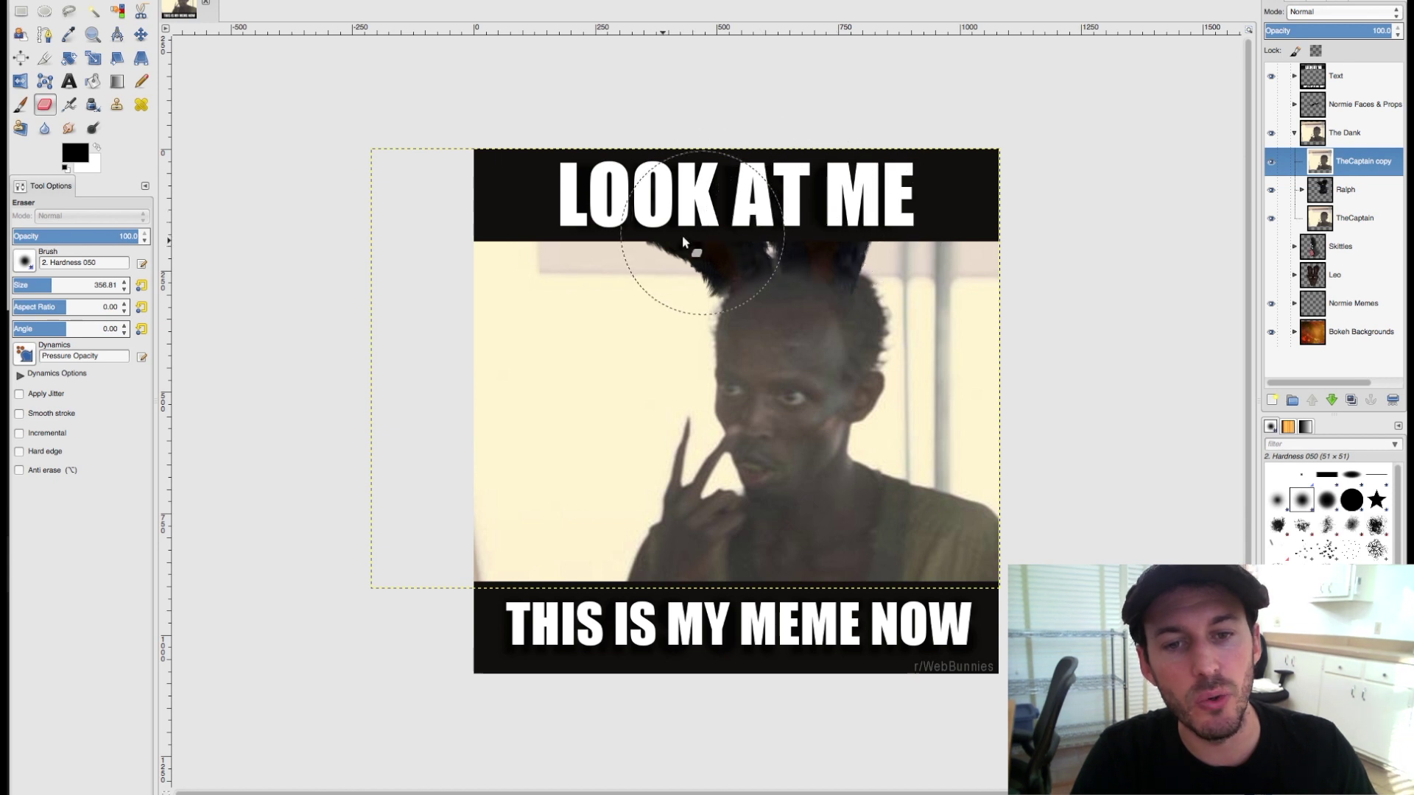
mouse_move(647, 341)
mouse_down()
mouse_move(884, 346)
mouse_move(918, 361)
mouse_up()
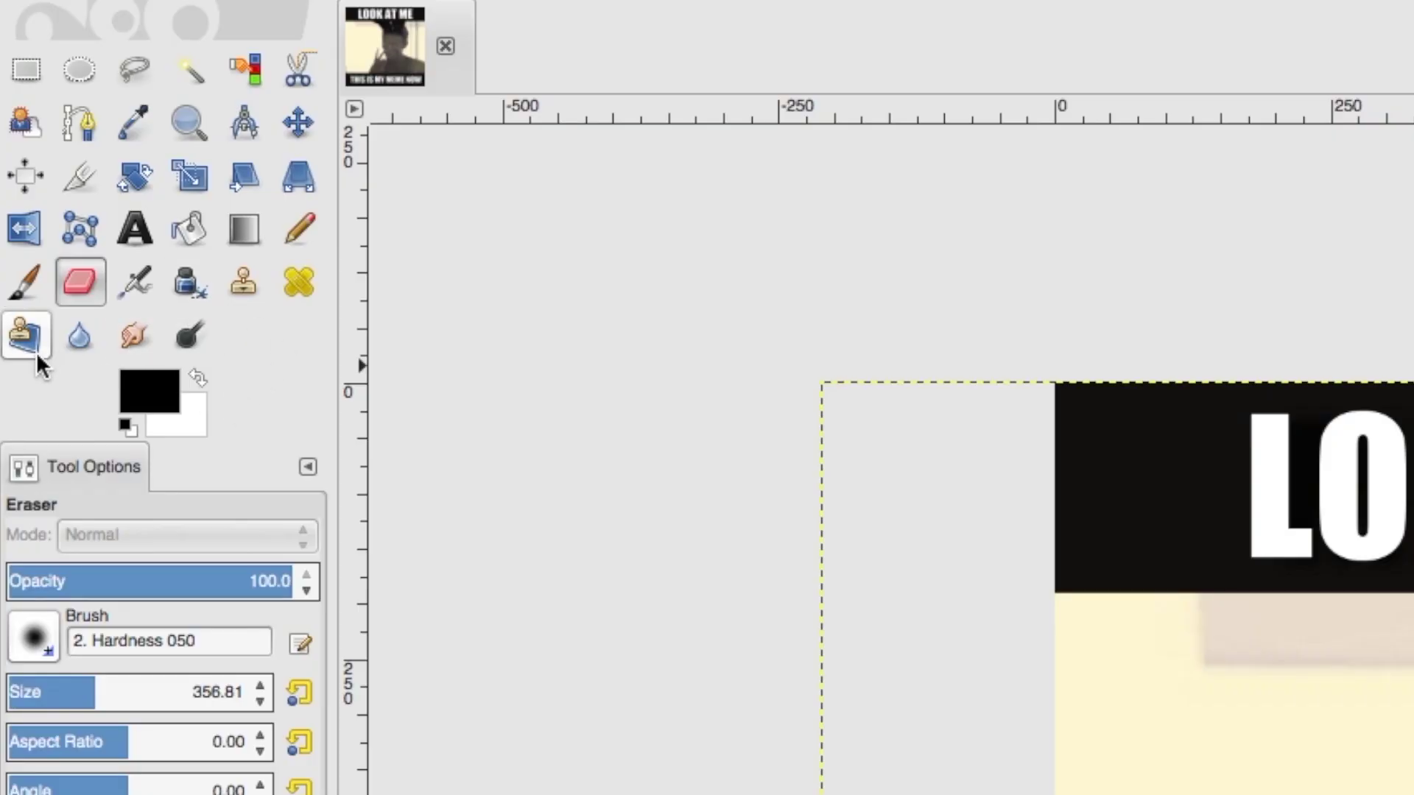
- Trace a closed curved path around the captain's face, bending its top over the forehead
click(81, 122)
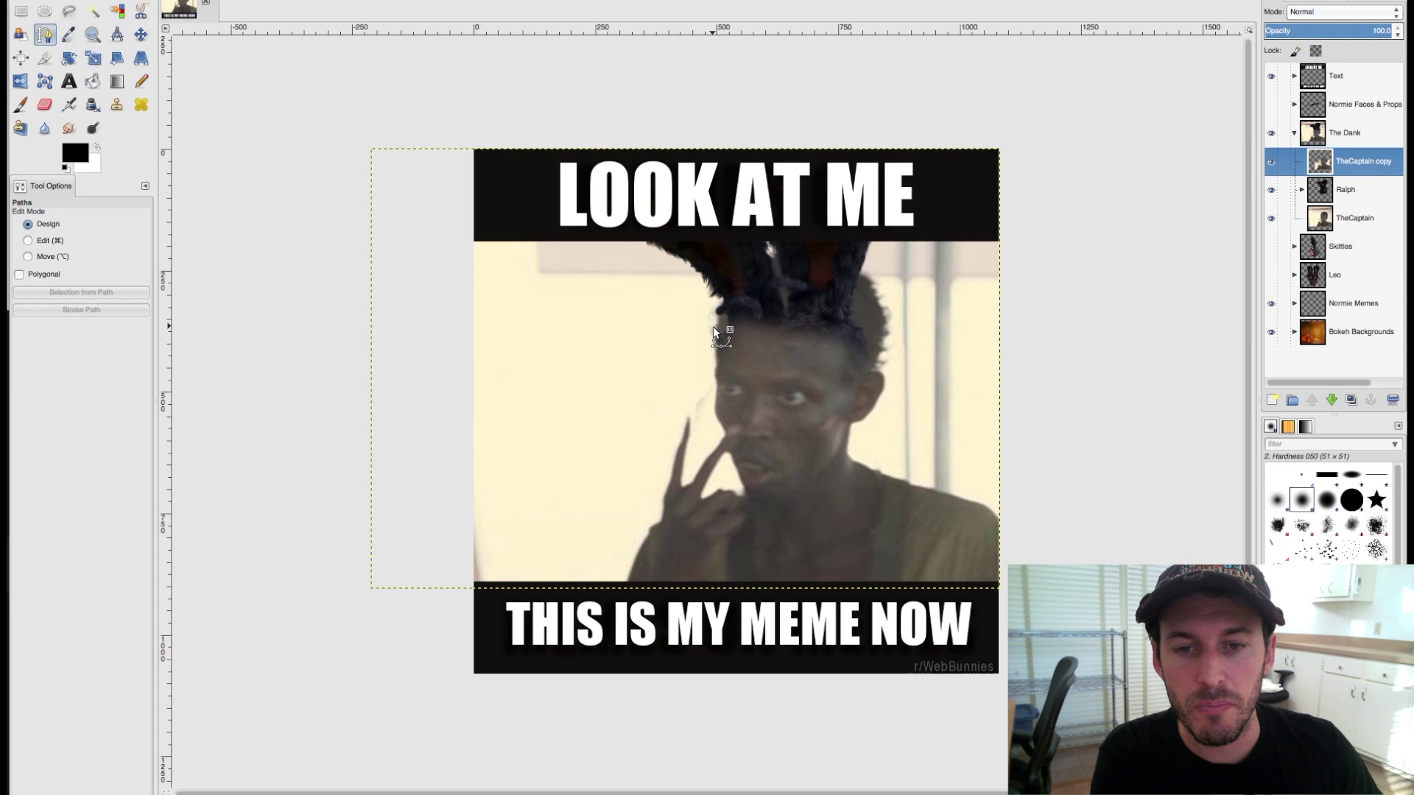
click(713, 327)
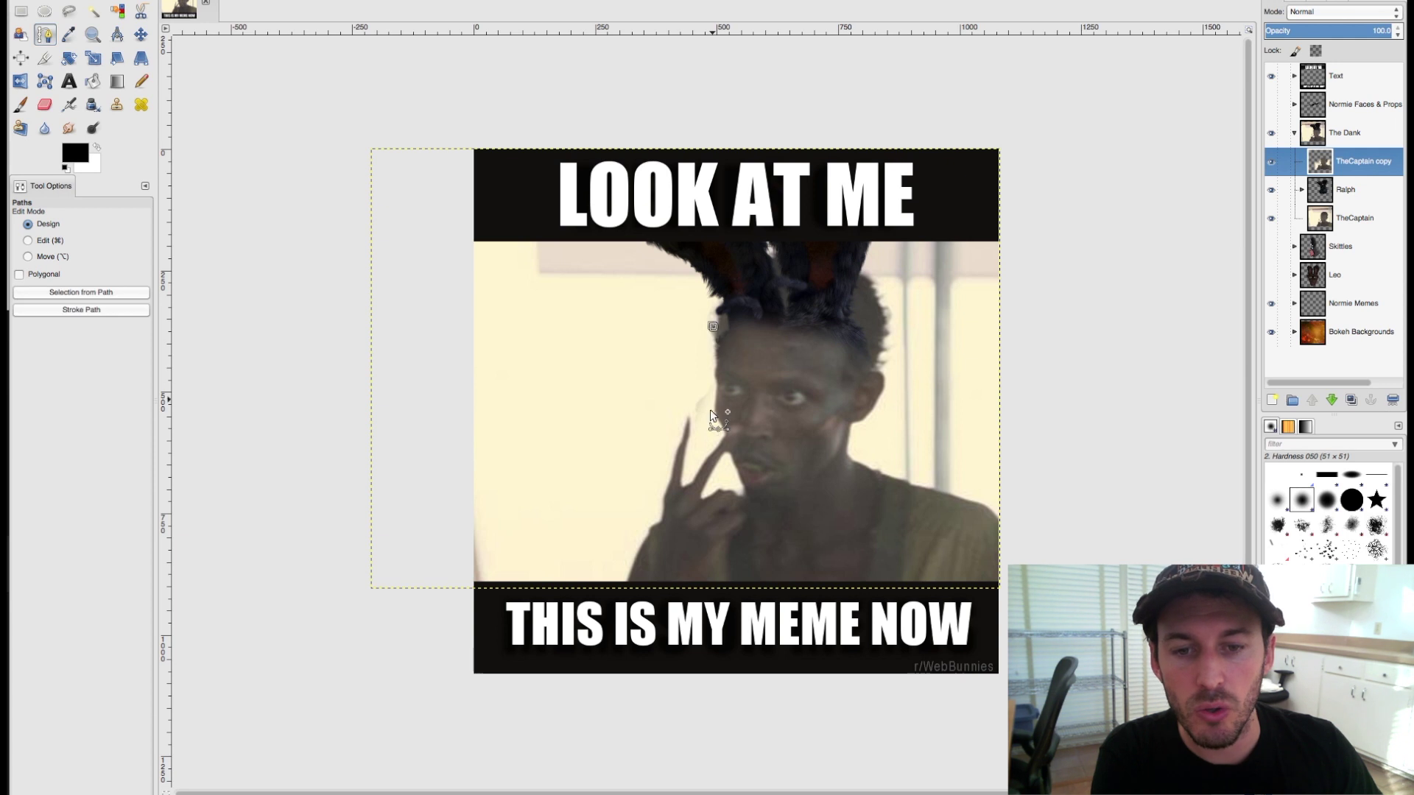
drag(718, 424, 720, 433)
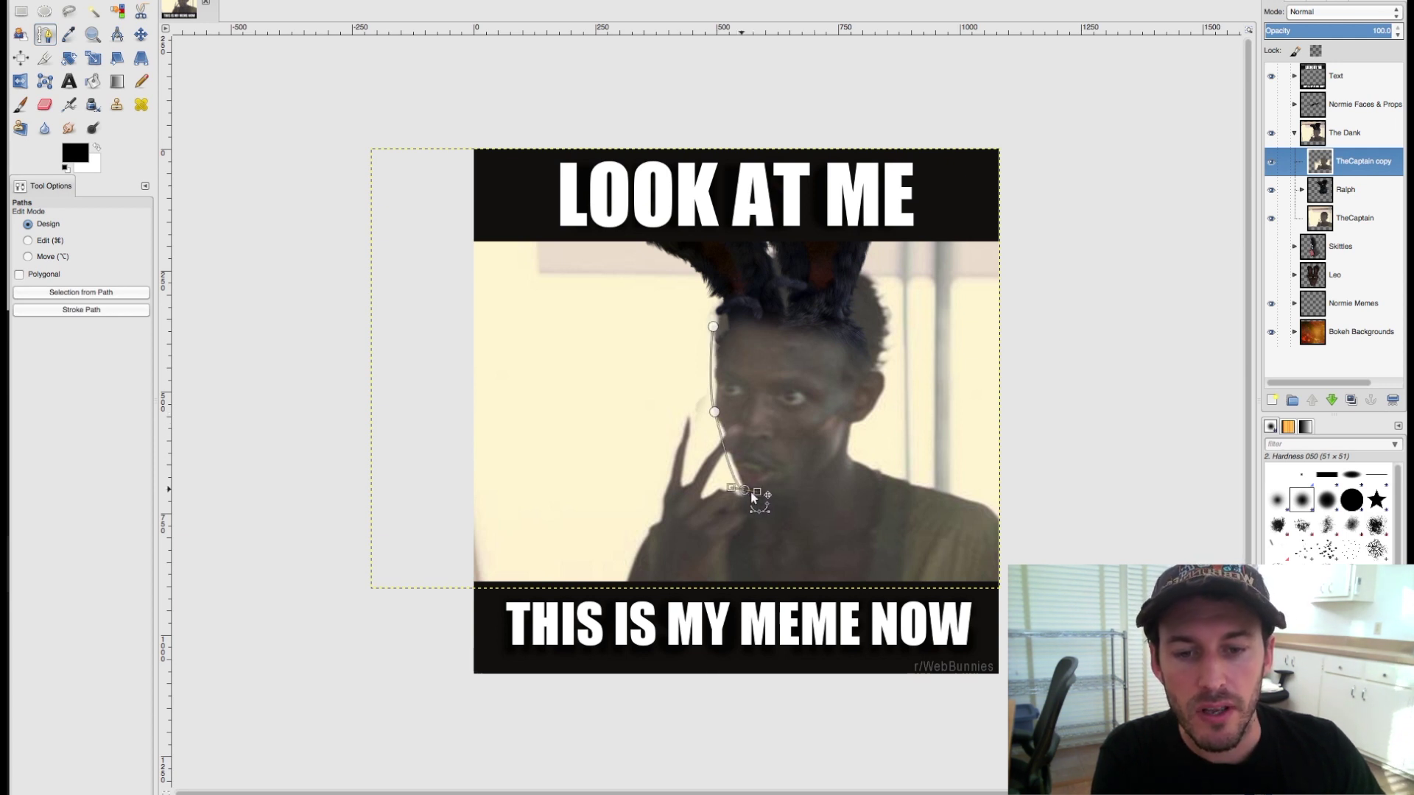
drag(824, 470, 833, 459)
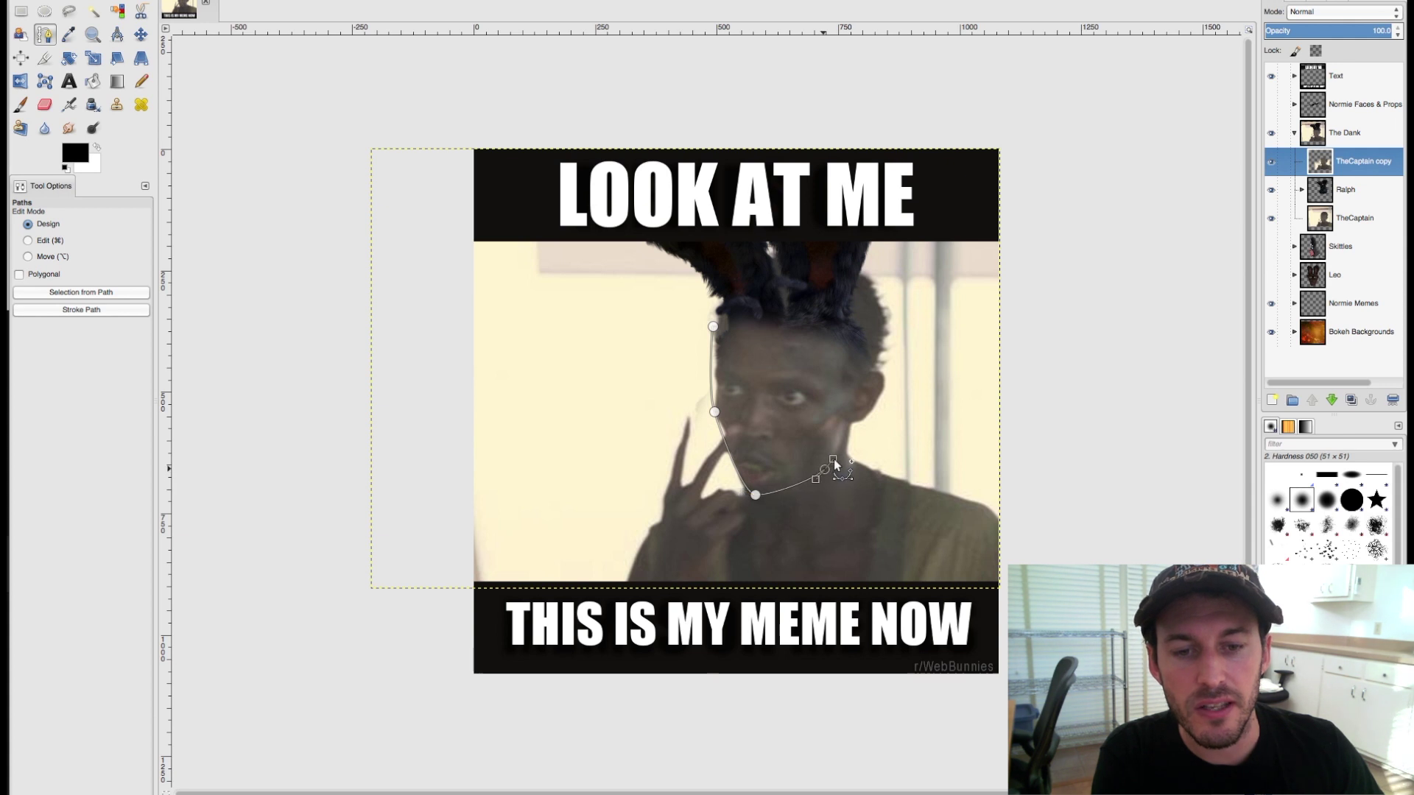
drag(857, 348, 851, 339)
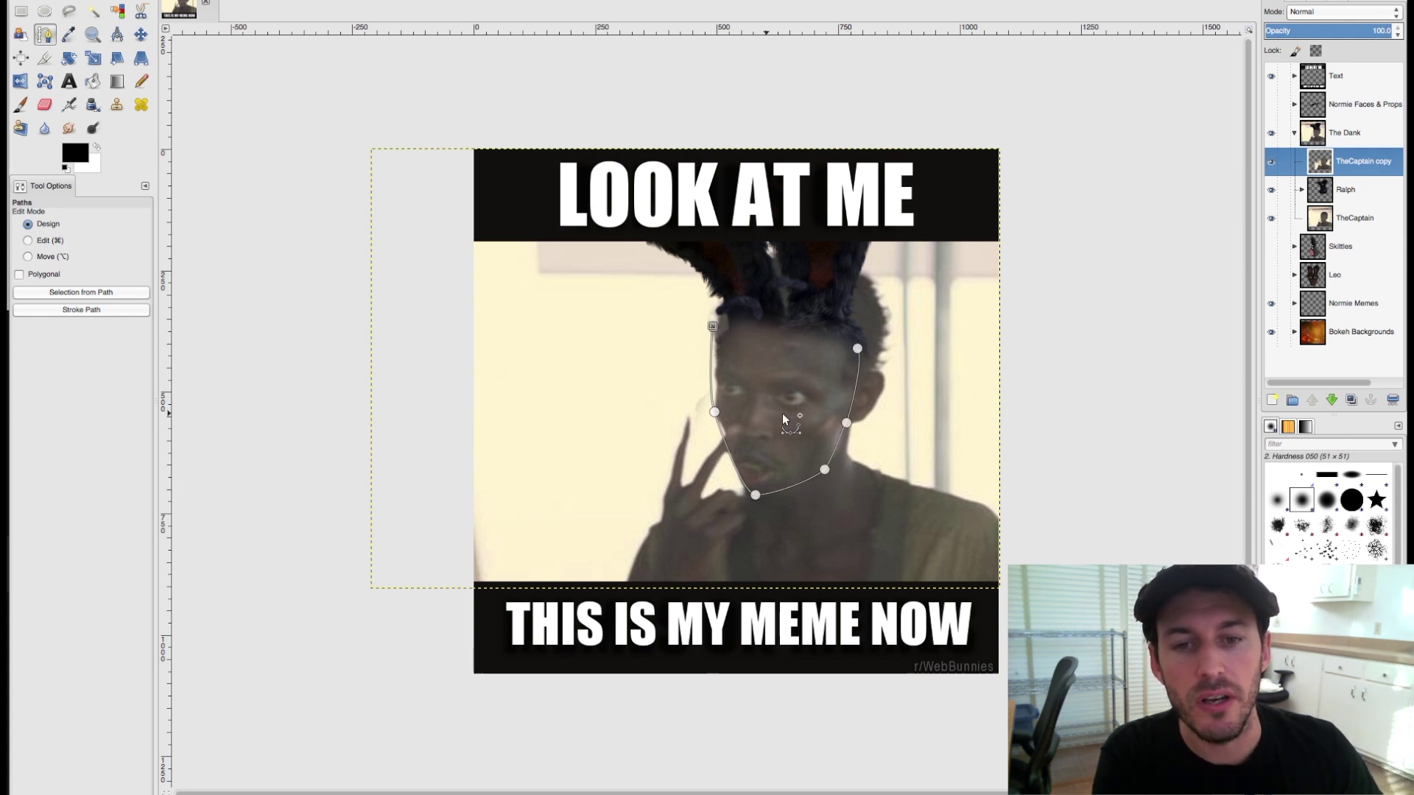
super+click(713, 325)
drag(796, 337, 800, 325)
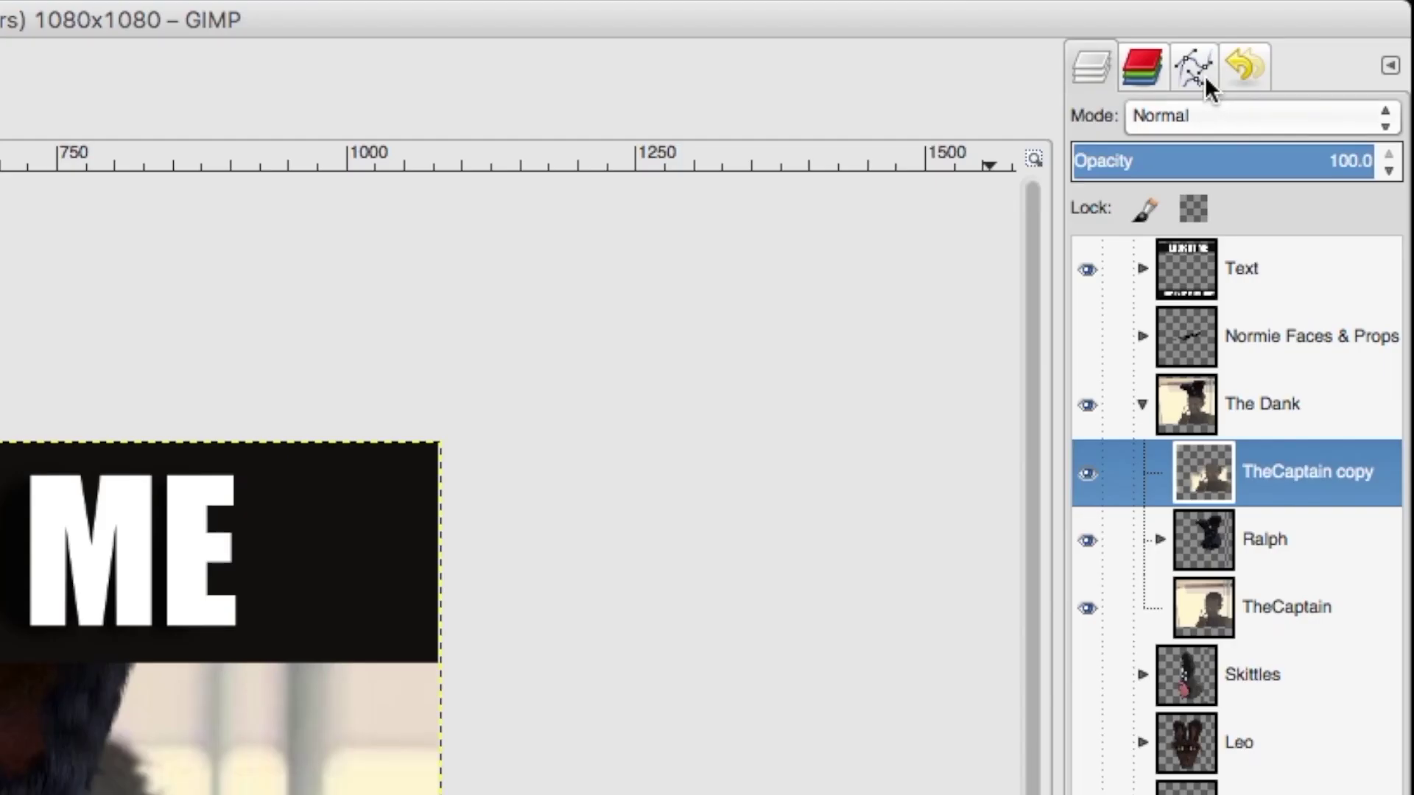
- Check the saved paths list, return to Layers, and hide TheCaptain copy
click(1316, 1)
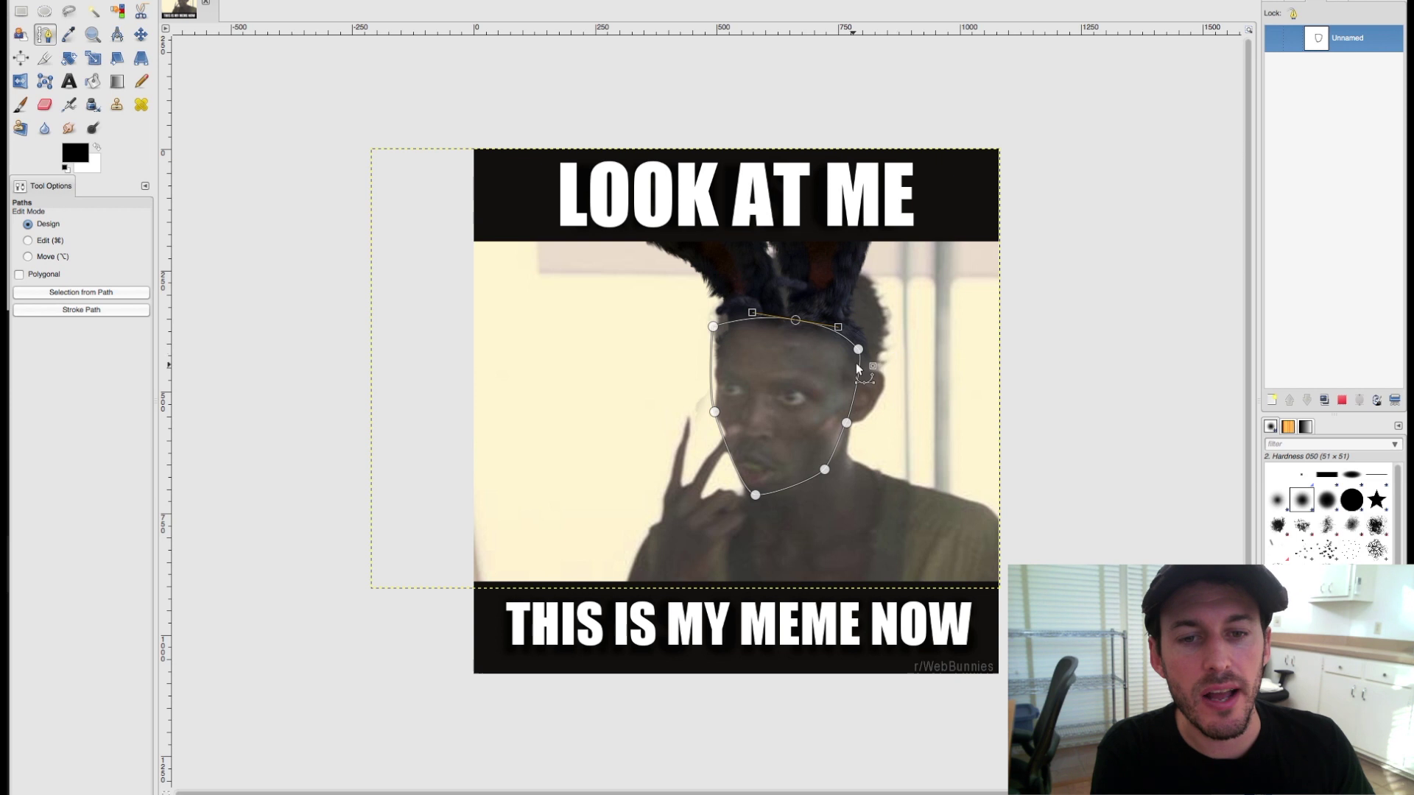
key(Escape)
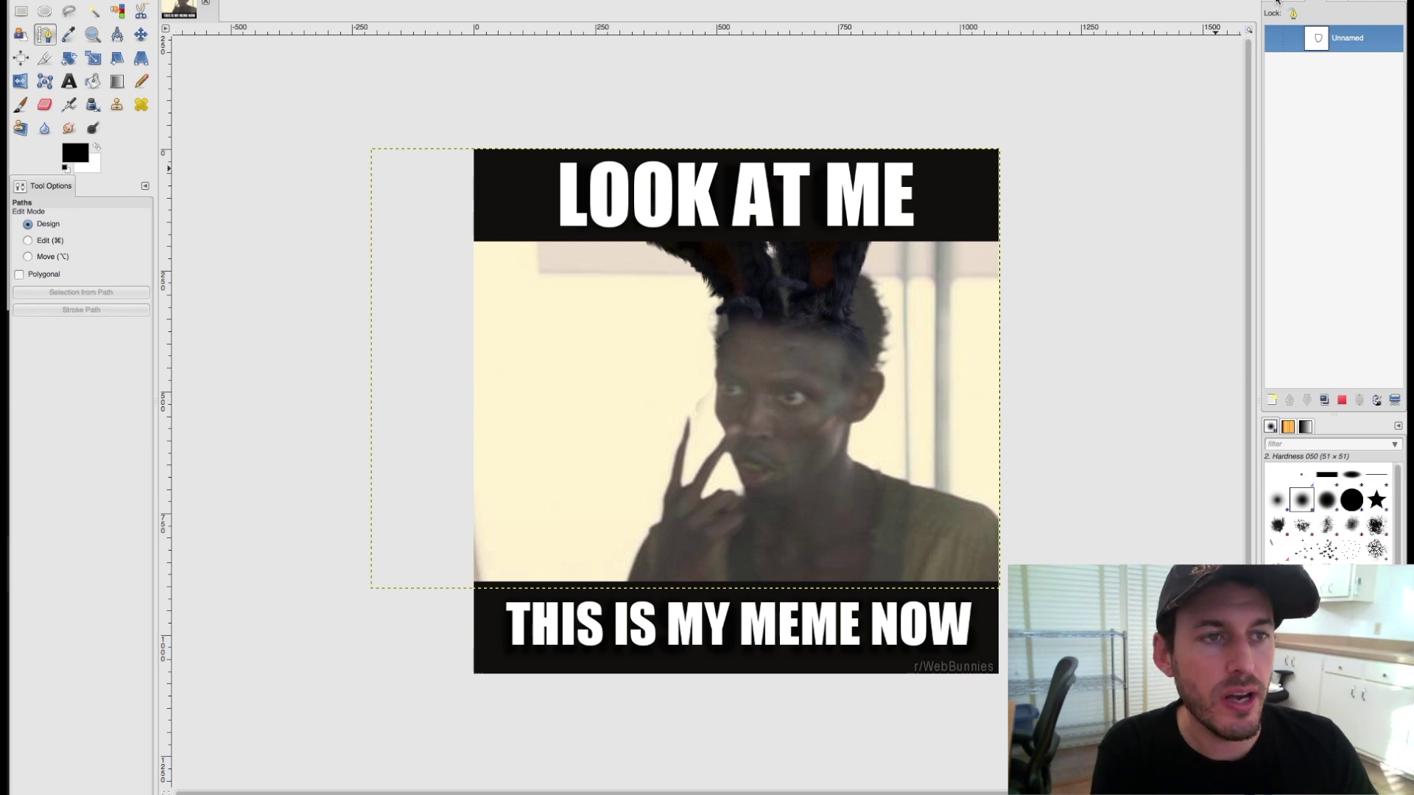
key(super+l)
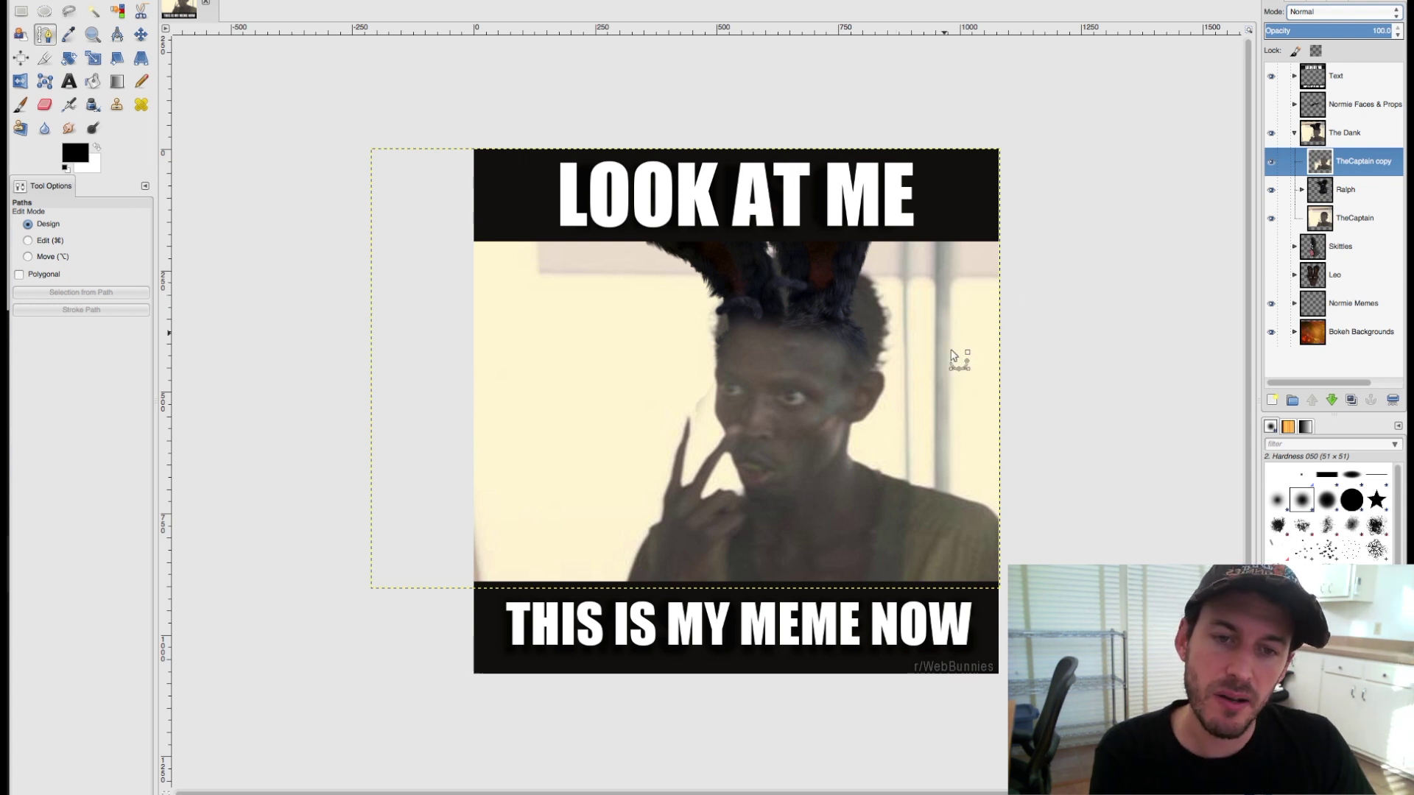
click(1272, 163)
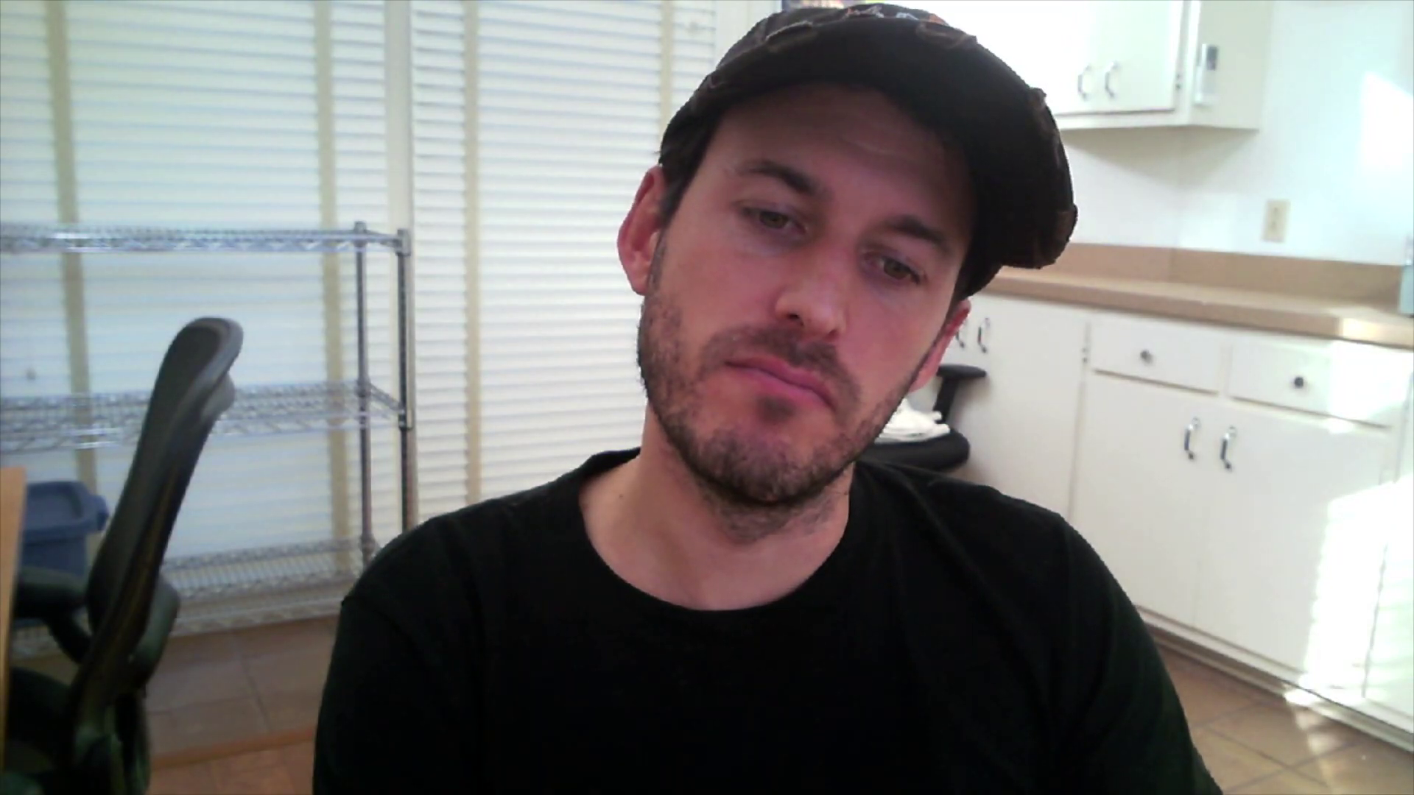
- Show TheCaptain copy again and move +Left Eye #3 and +Right Eye #3 from Ralph into The Dank above it
click(1271, 161)
key(a)
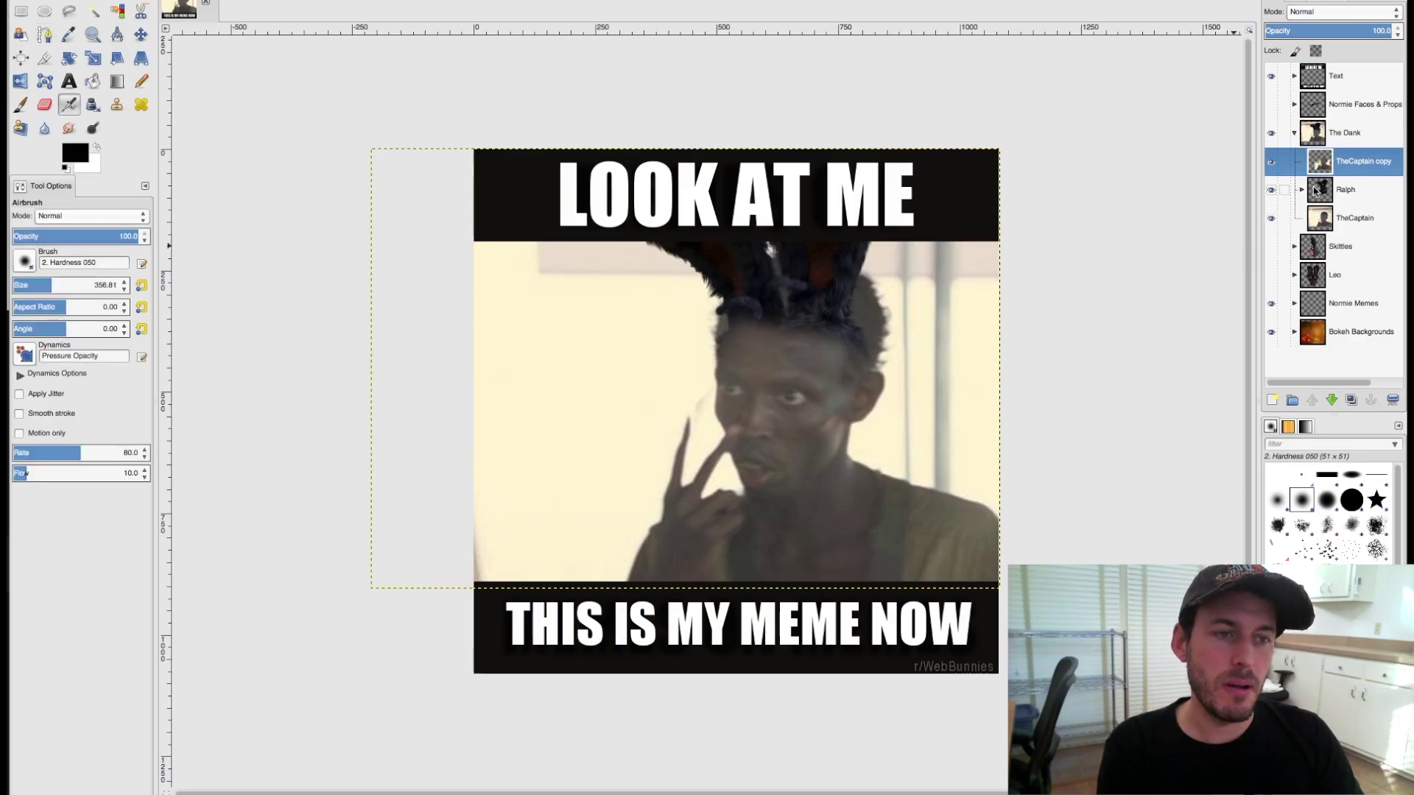
click(1301, 190)
click(1310, 246)
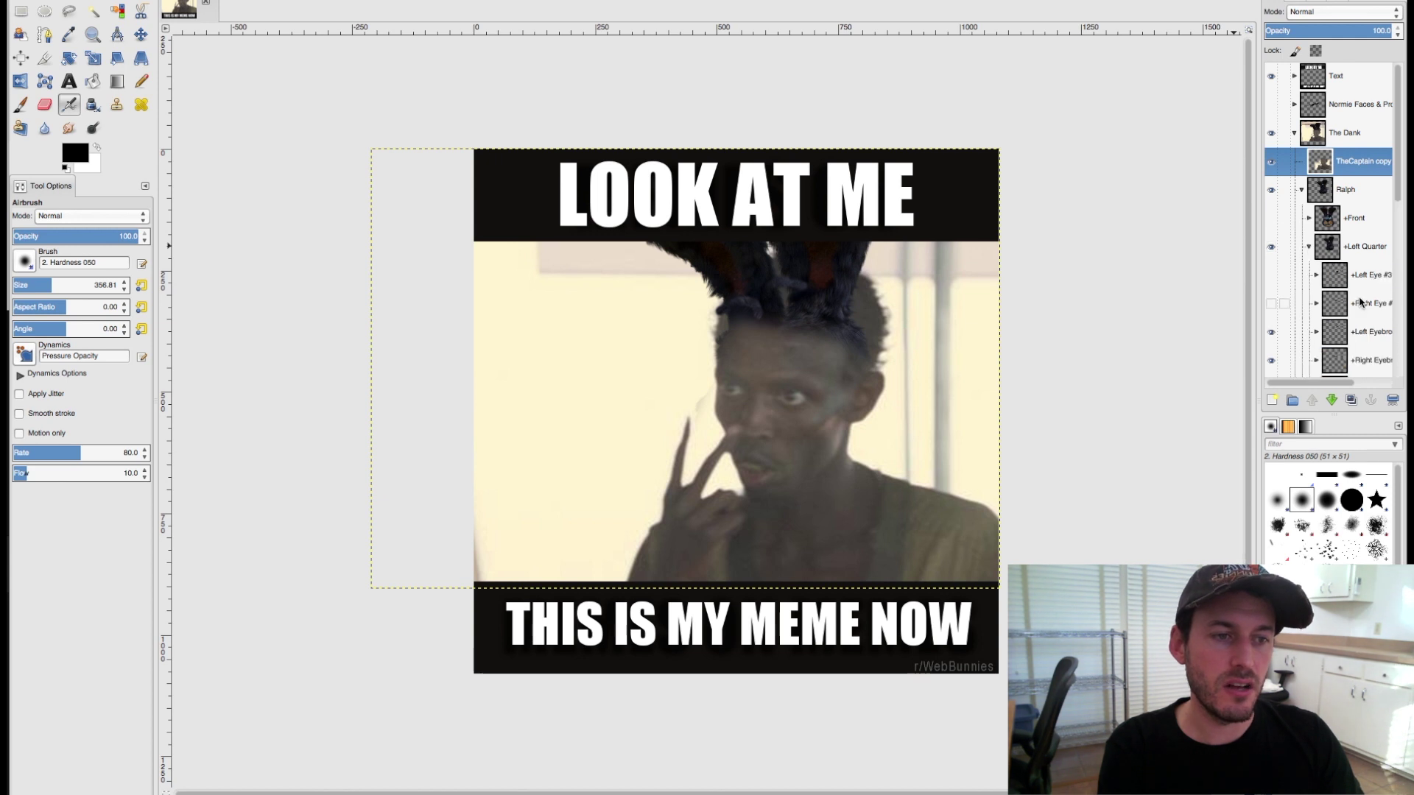
click(1364, 333)
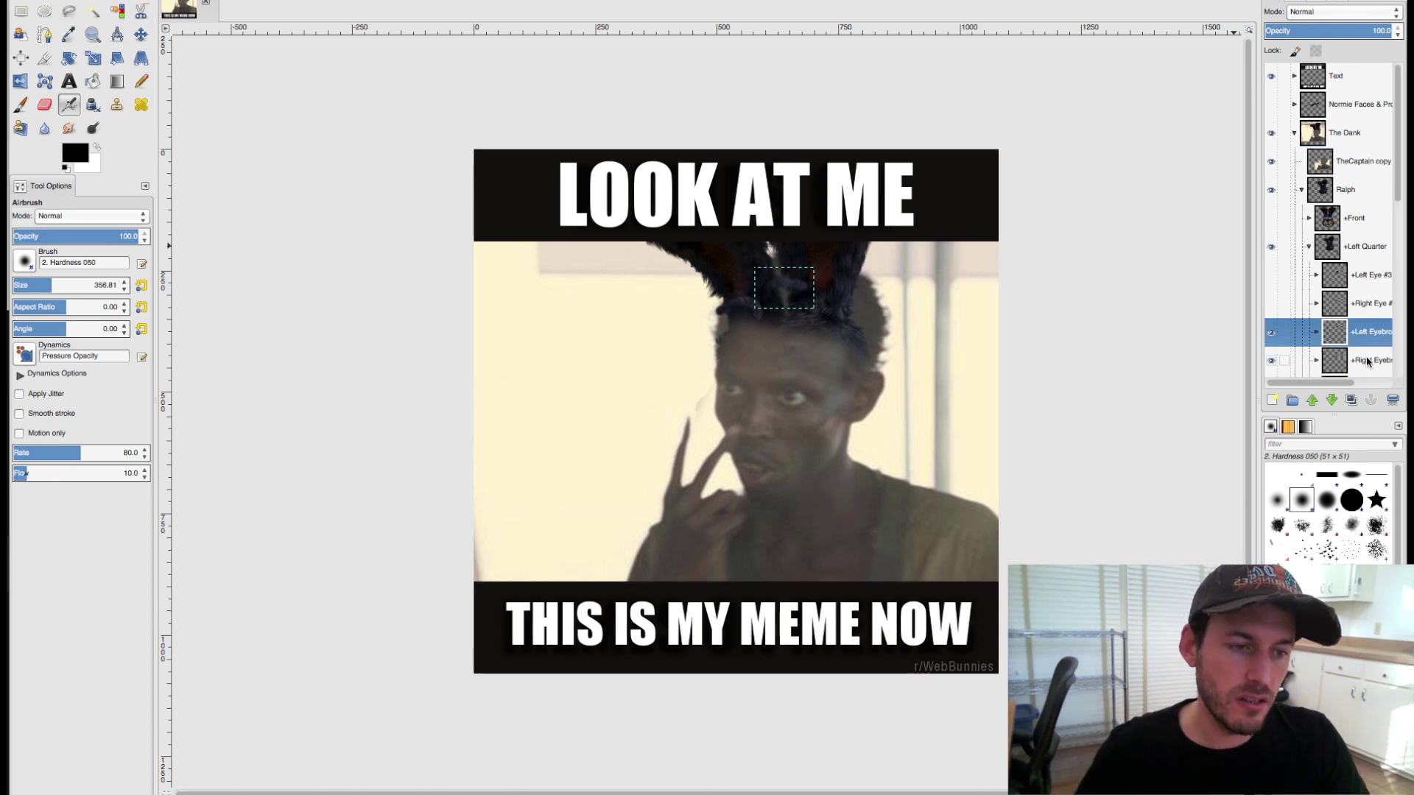
click(1363, 304)
click(1361, 275)
drag(1363, 280, 1368, 246)
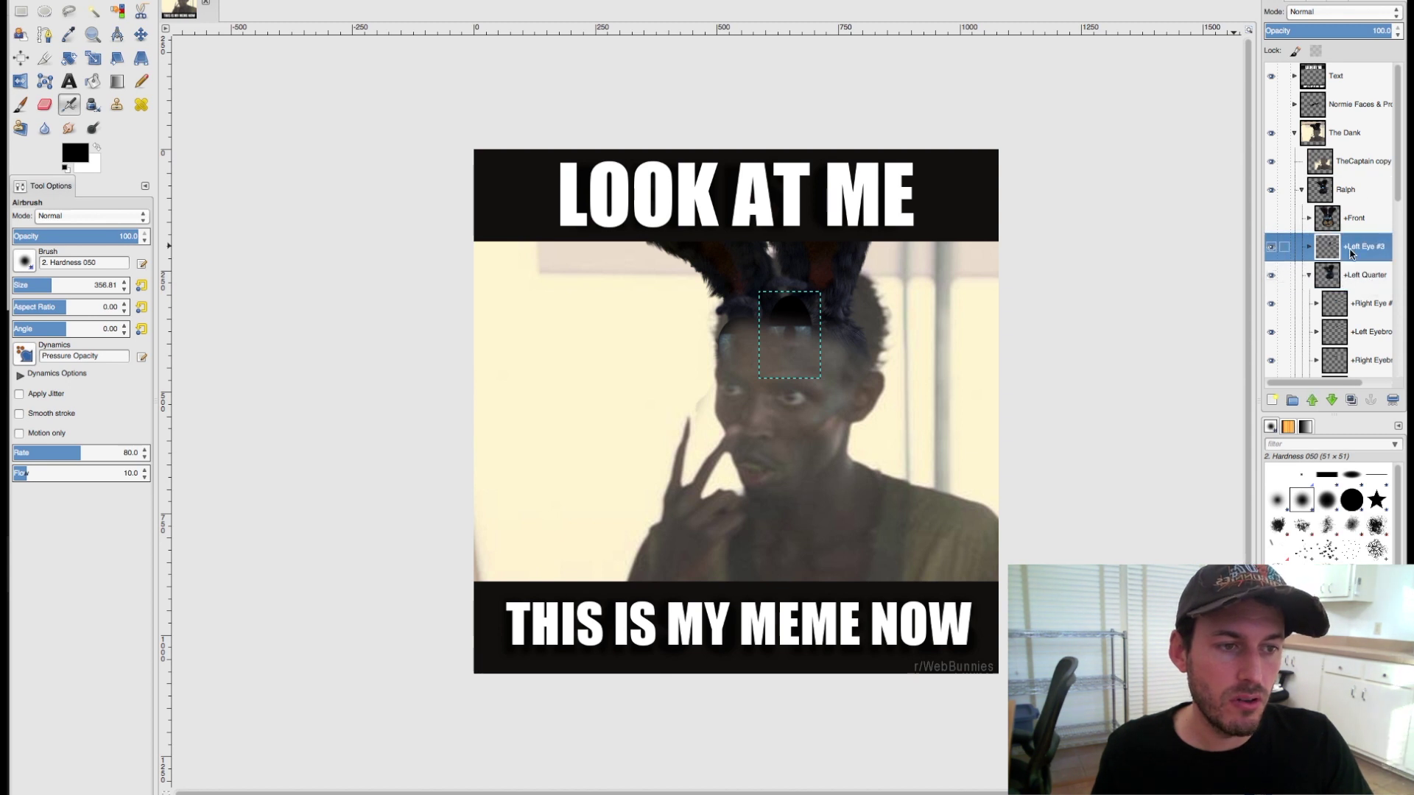
drag(1333, 149, 1345, 118)
click(1355, 103)
key(b)
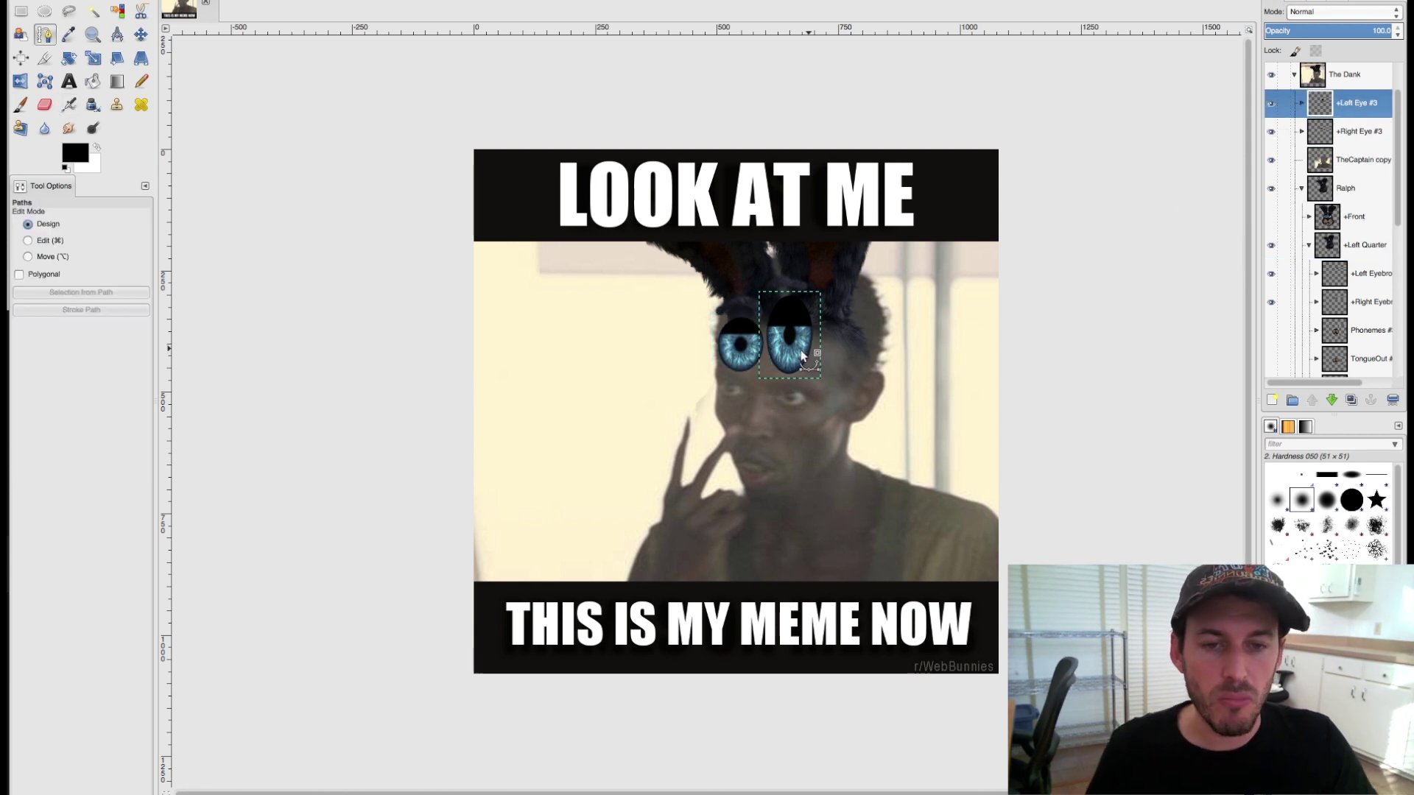
- Move both blue cartoon eyes down onto the captain's face side by side
click(141, 37)
drag(796, 346, 803, 399)
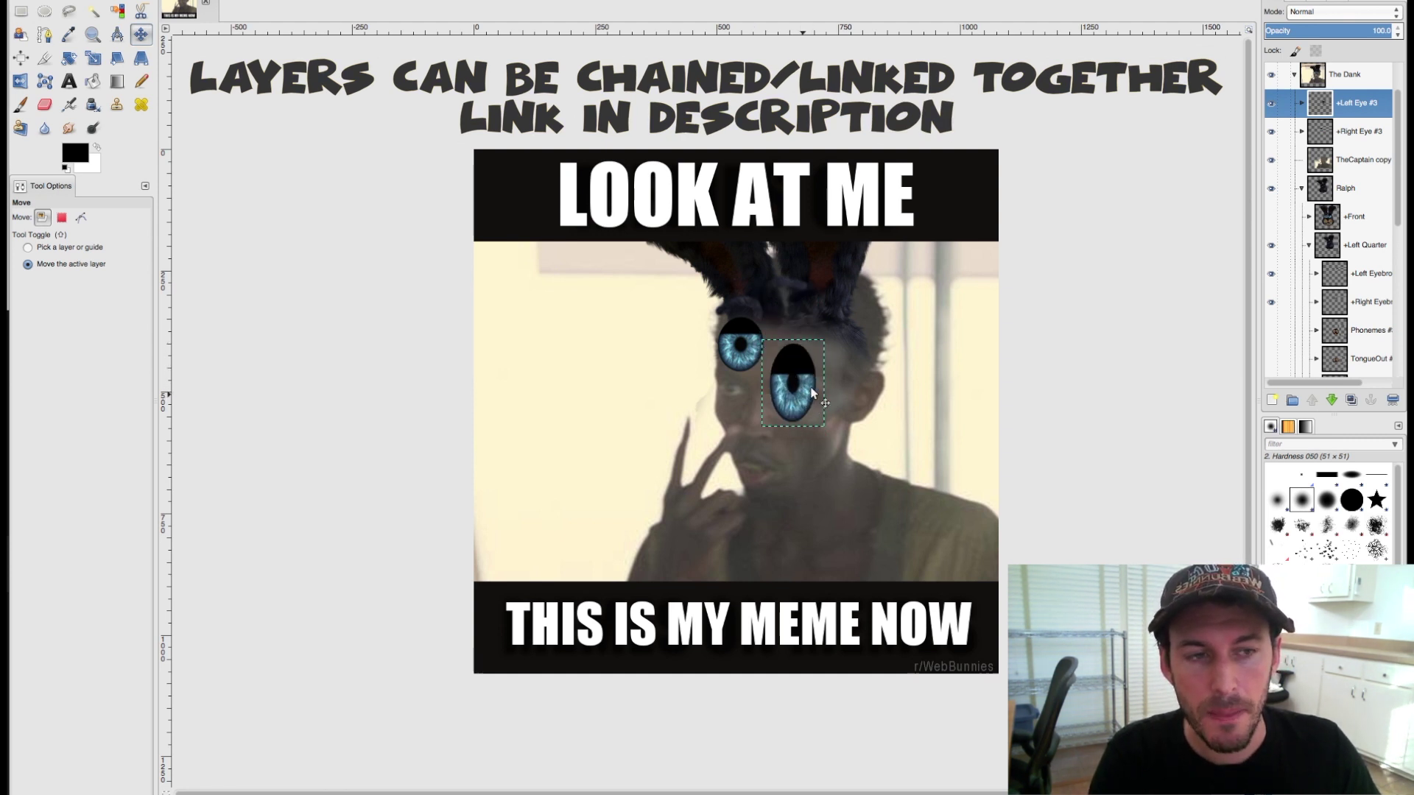
drag(739, 346, 735, 391)
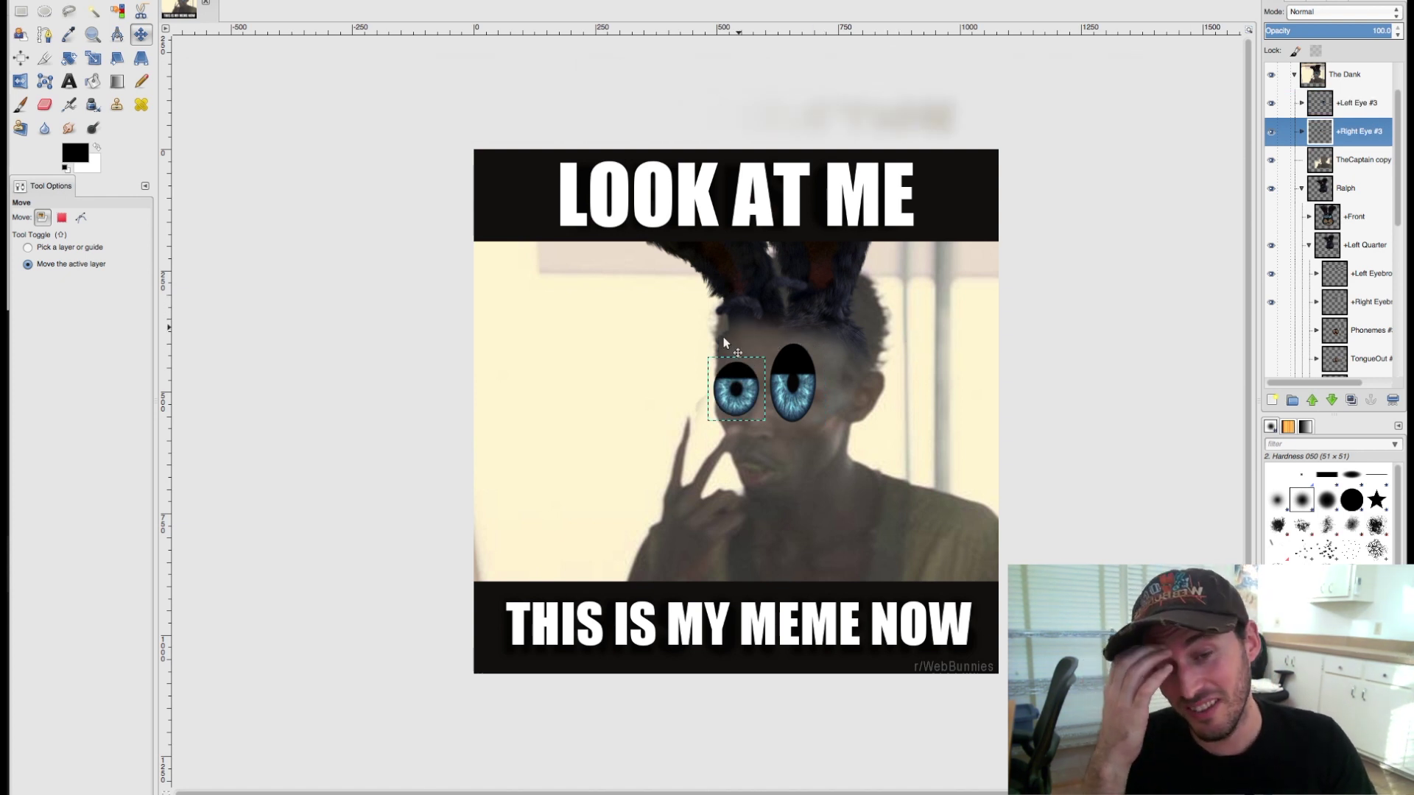
key(Page_Down)
key(shift+e)
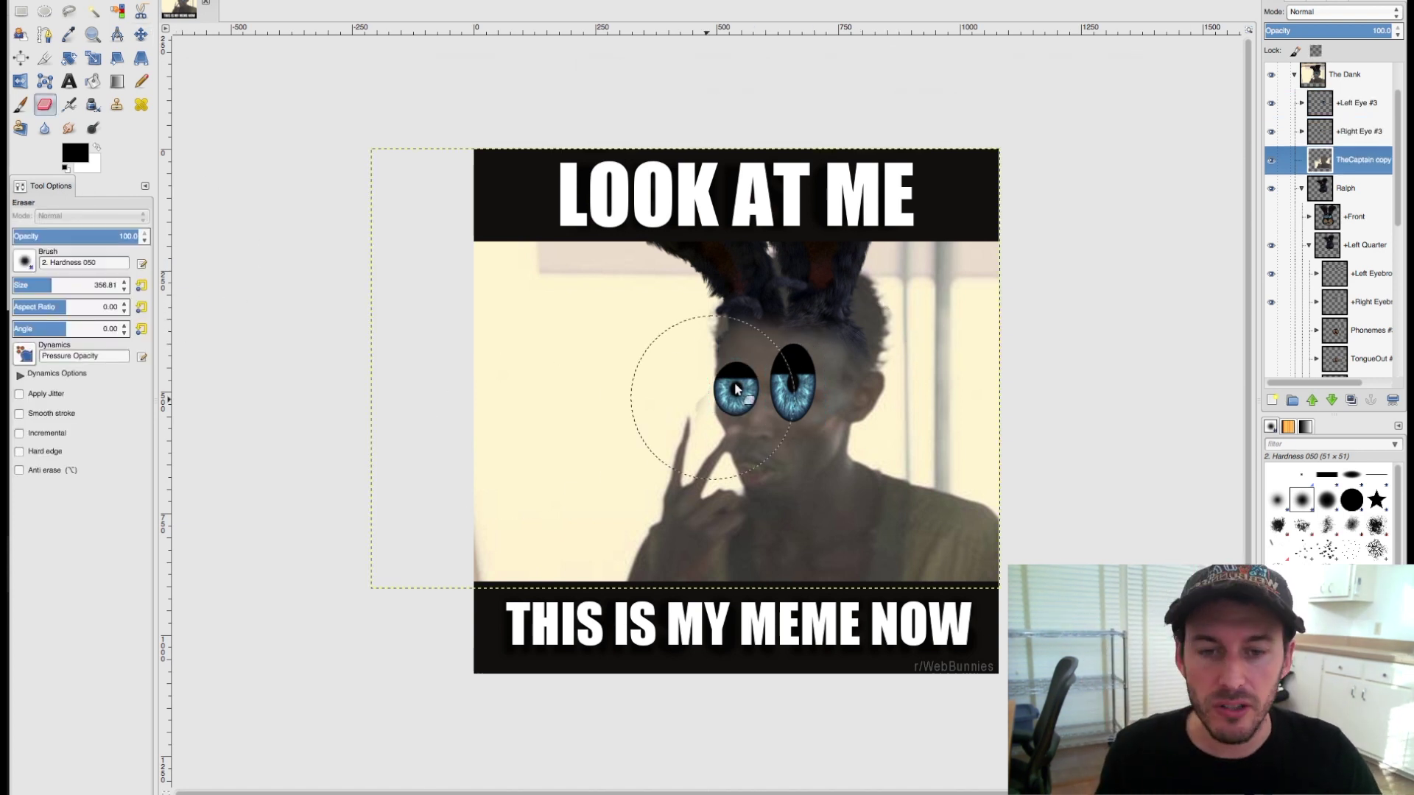
- Erase TheCaptain copy near the ears and face so the dark bunny fur blends around the eyes
mouse_move(803, 293)
mouse_down()
mouse_move(705, 316)
mouse_move(744, 310)
mouse_move(787, 352)
mouse_up()
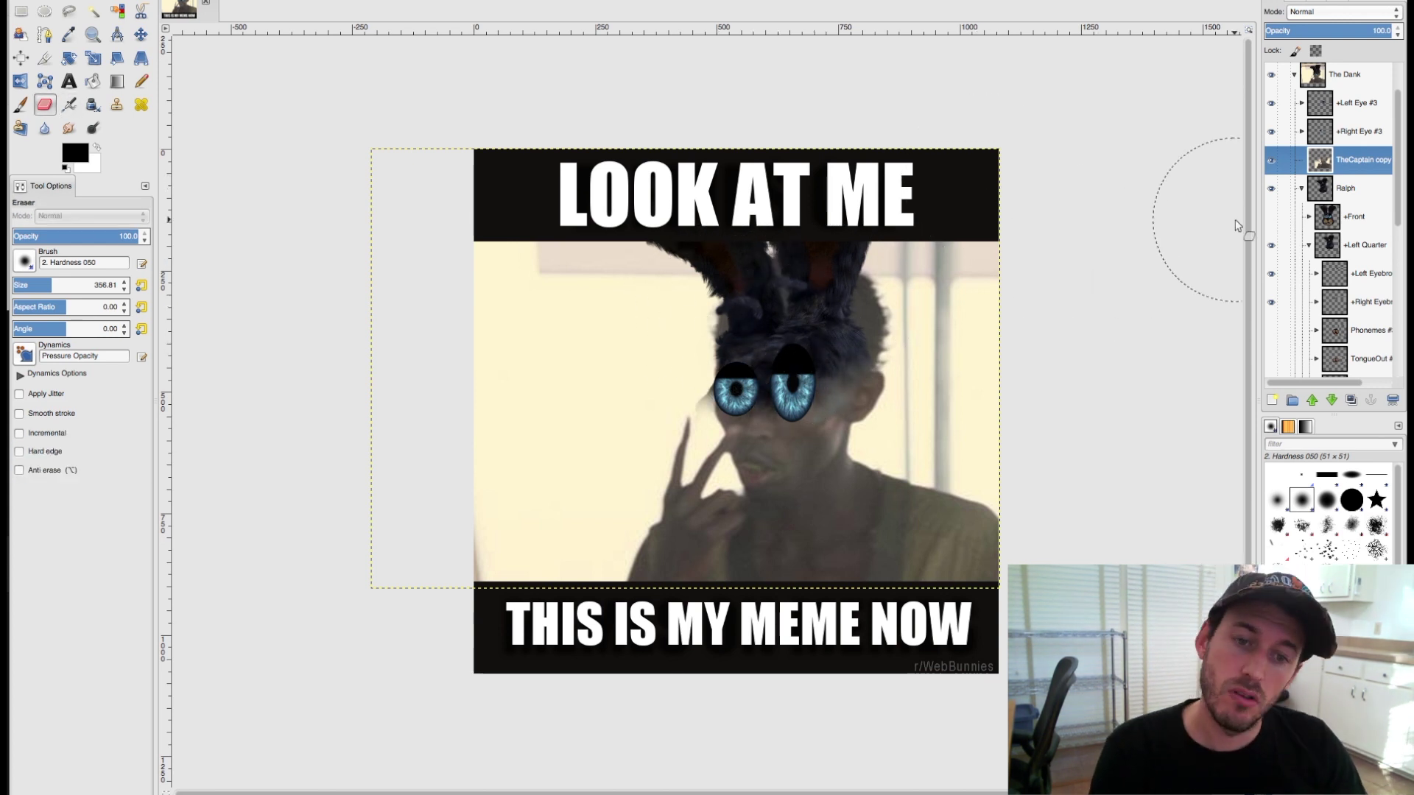
key(super+z)
key(super+z)
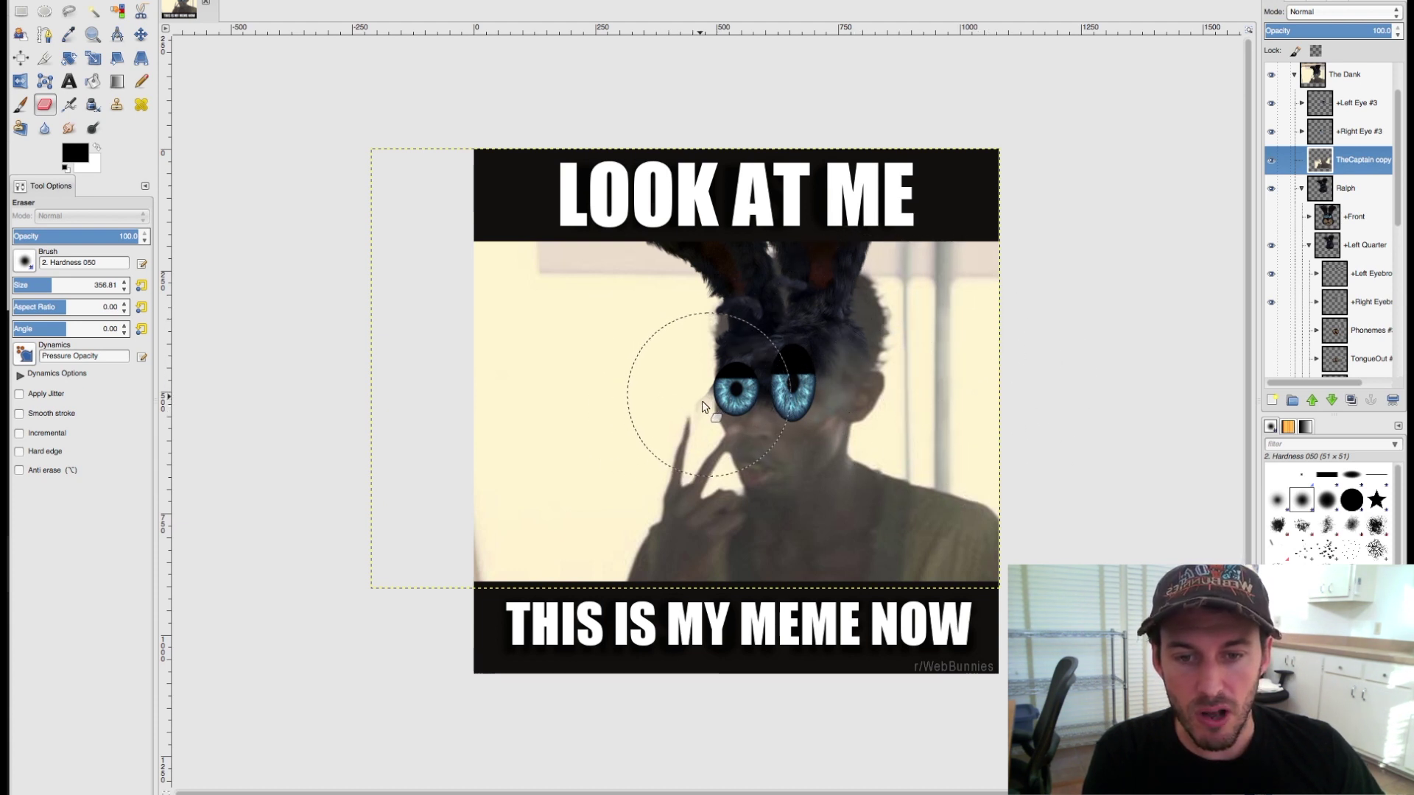
drag(705, 401, 765, 398)
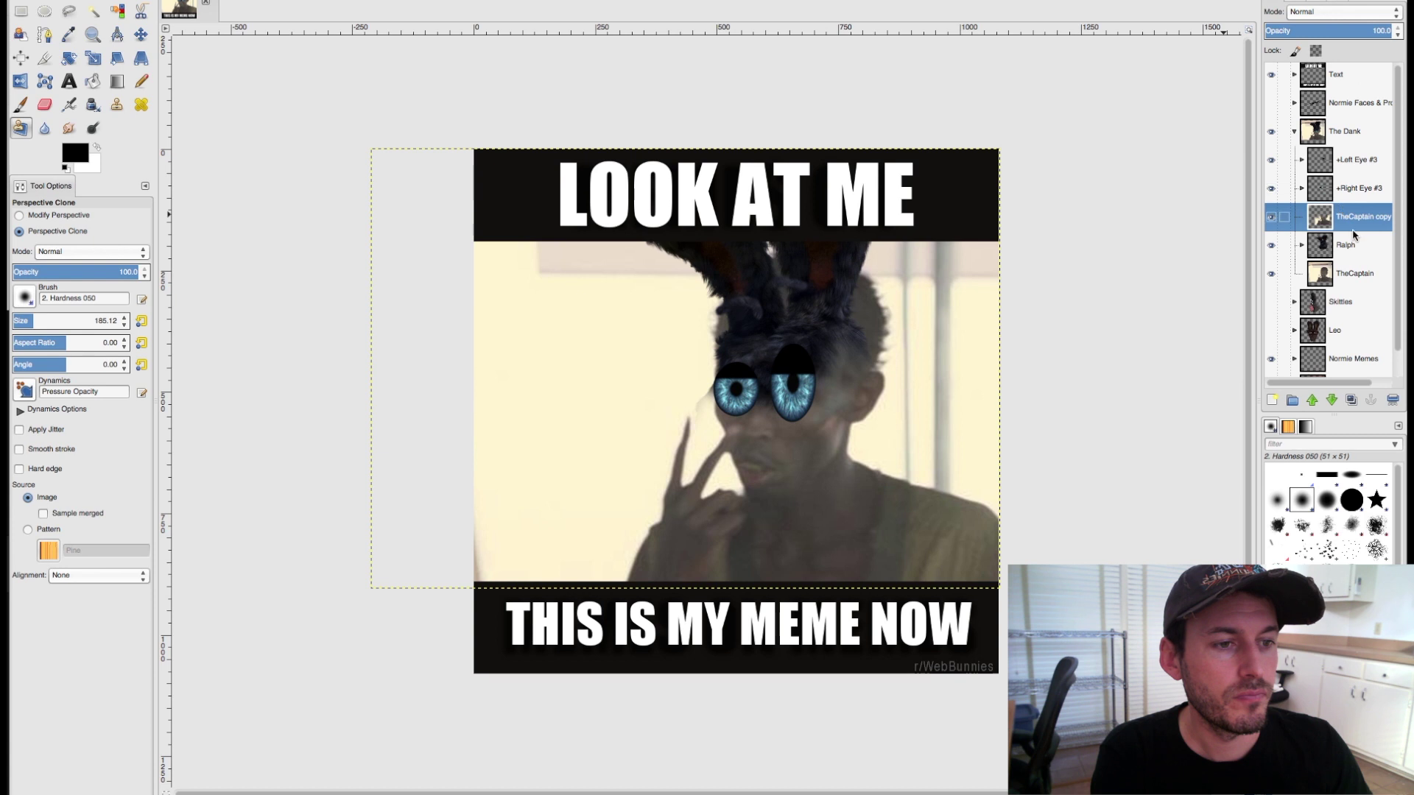
click(1317, 249)
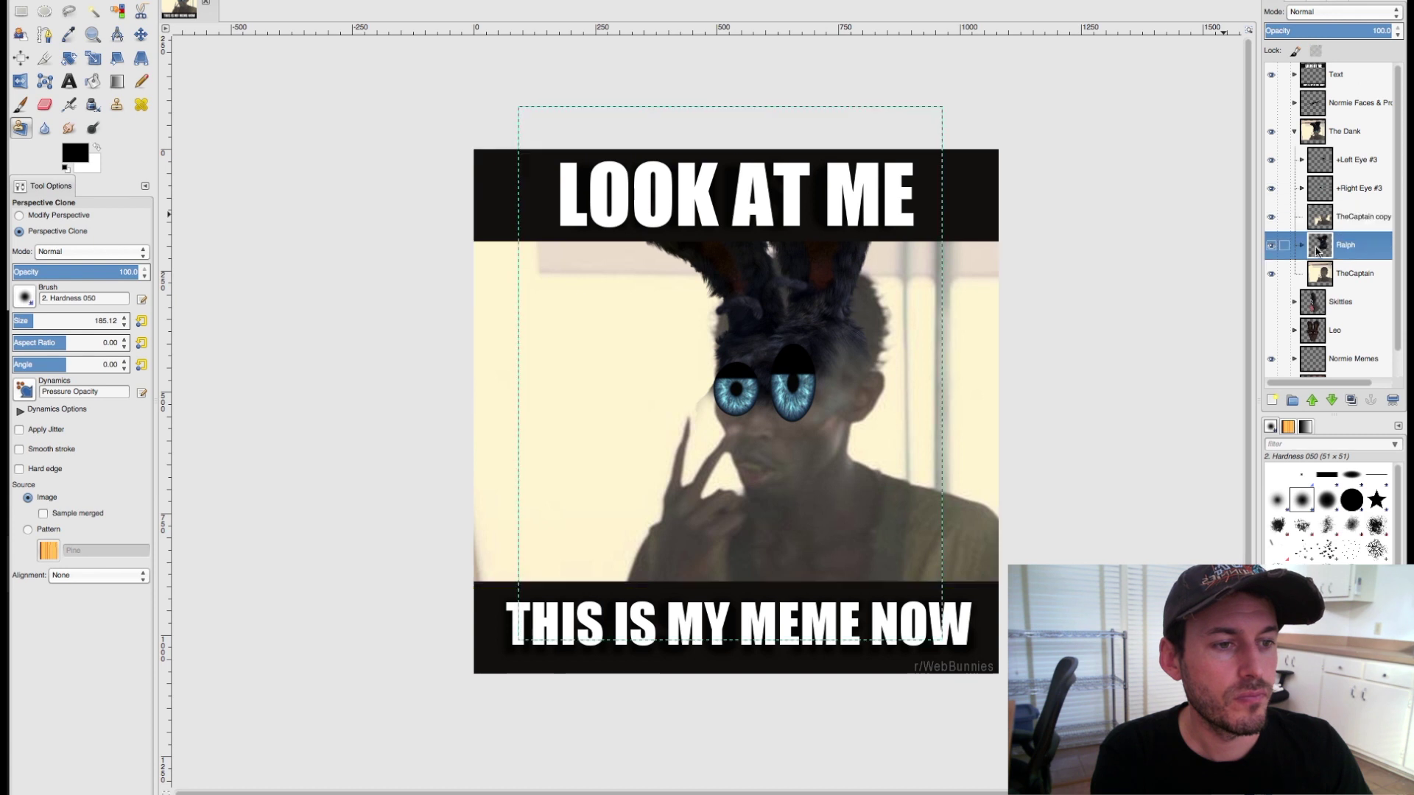
click(1270, 249)
click(1271, 249)
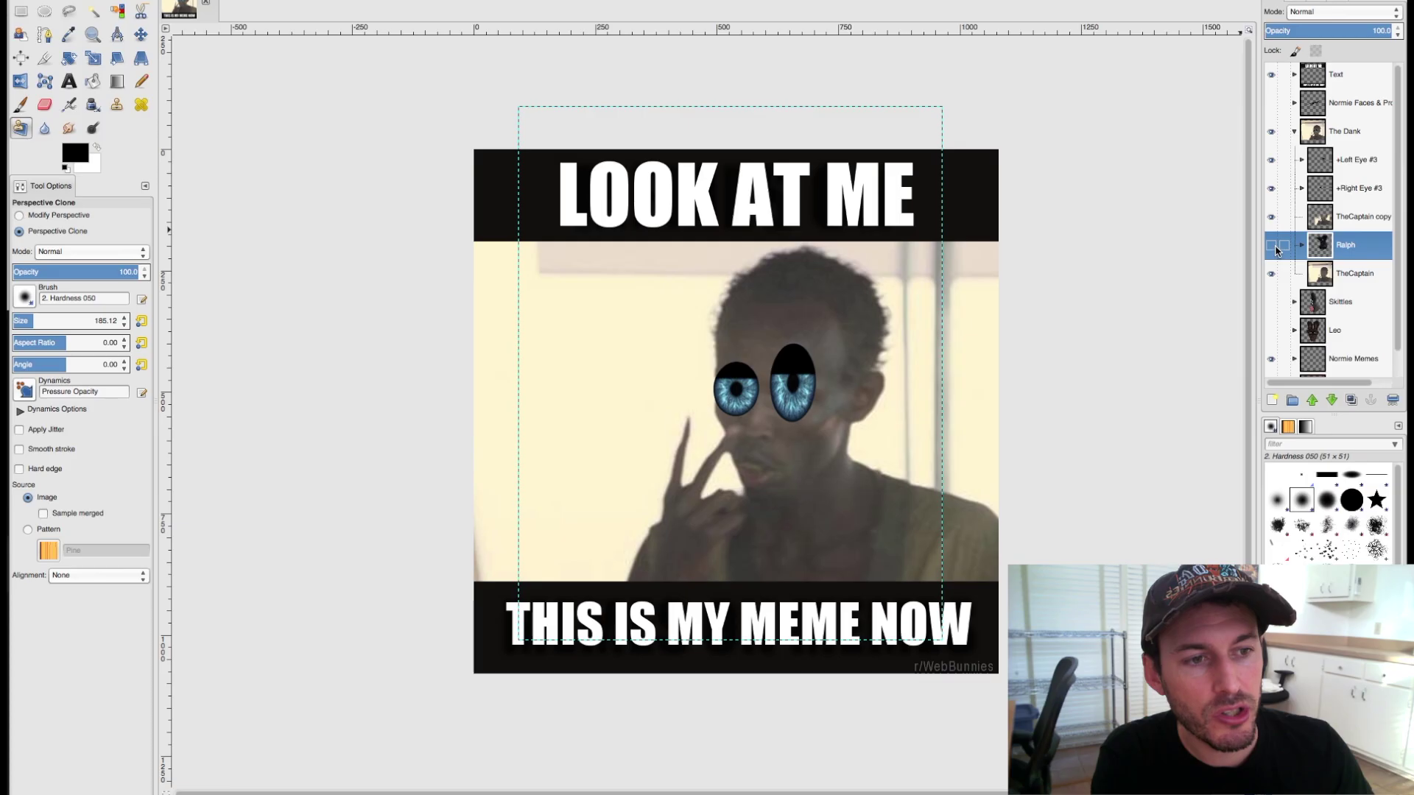
click(1108, 399)
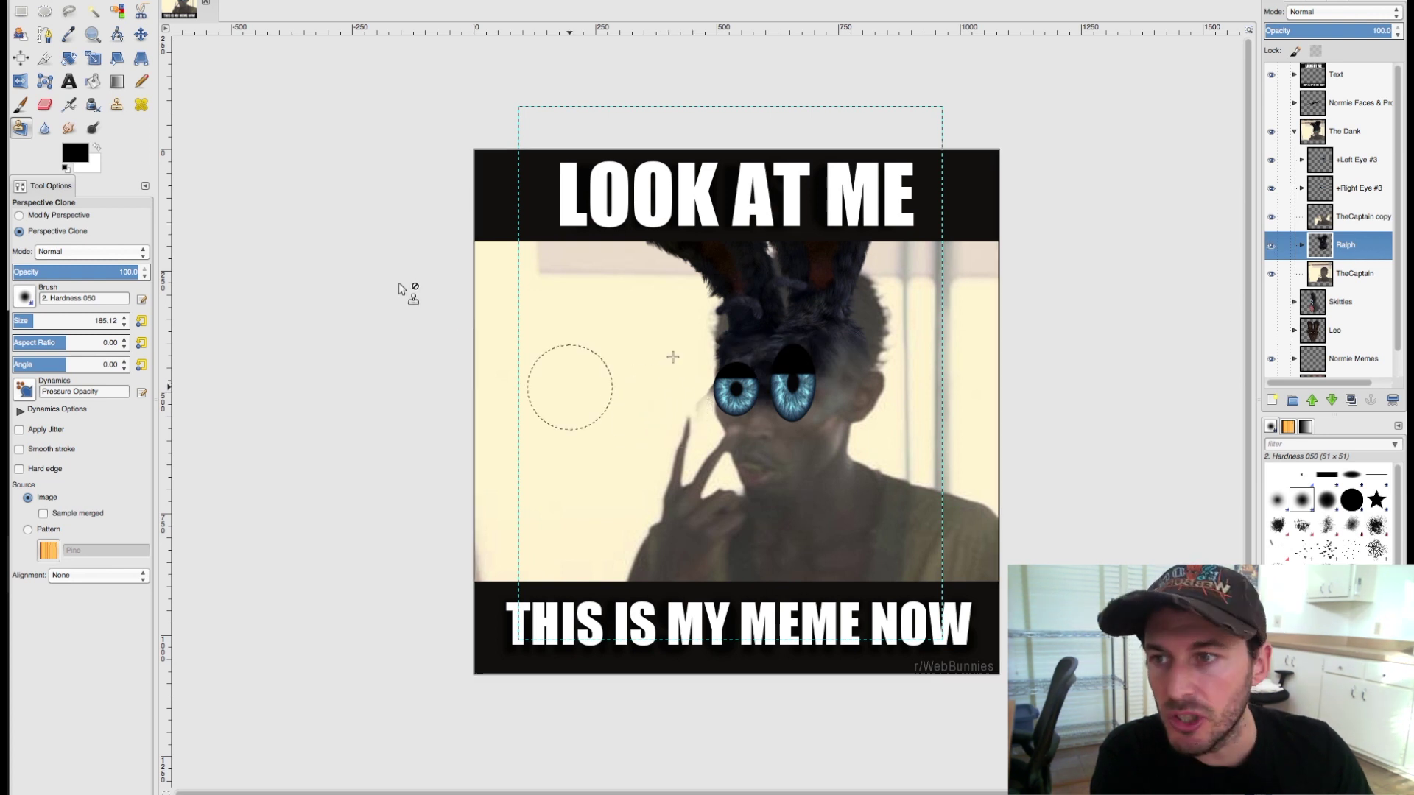
click(46, 107)
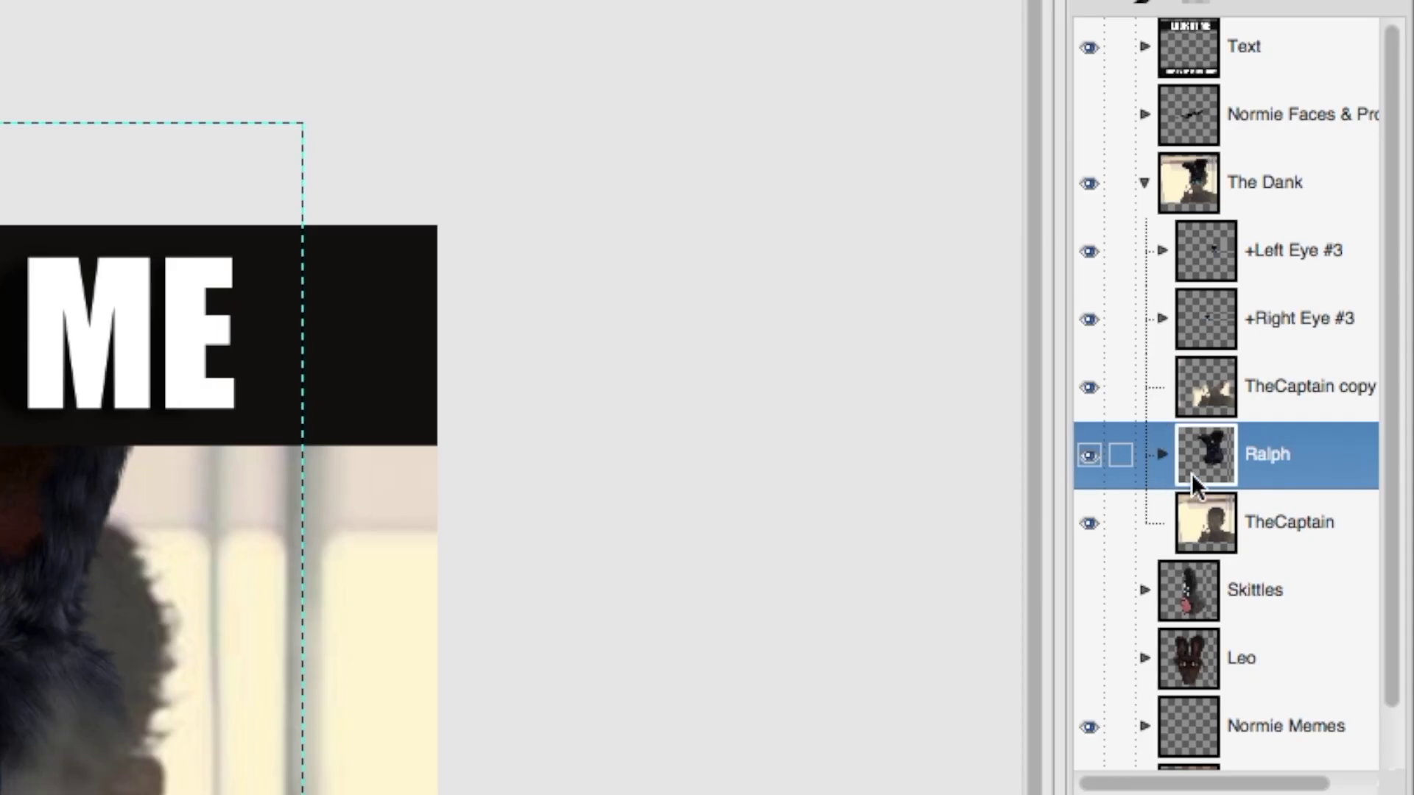
click(1162, 455)
drag(1392, 341, 1407, 630)
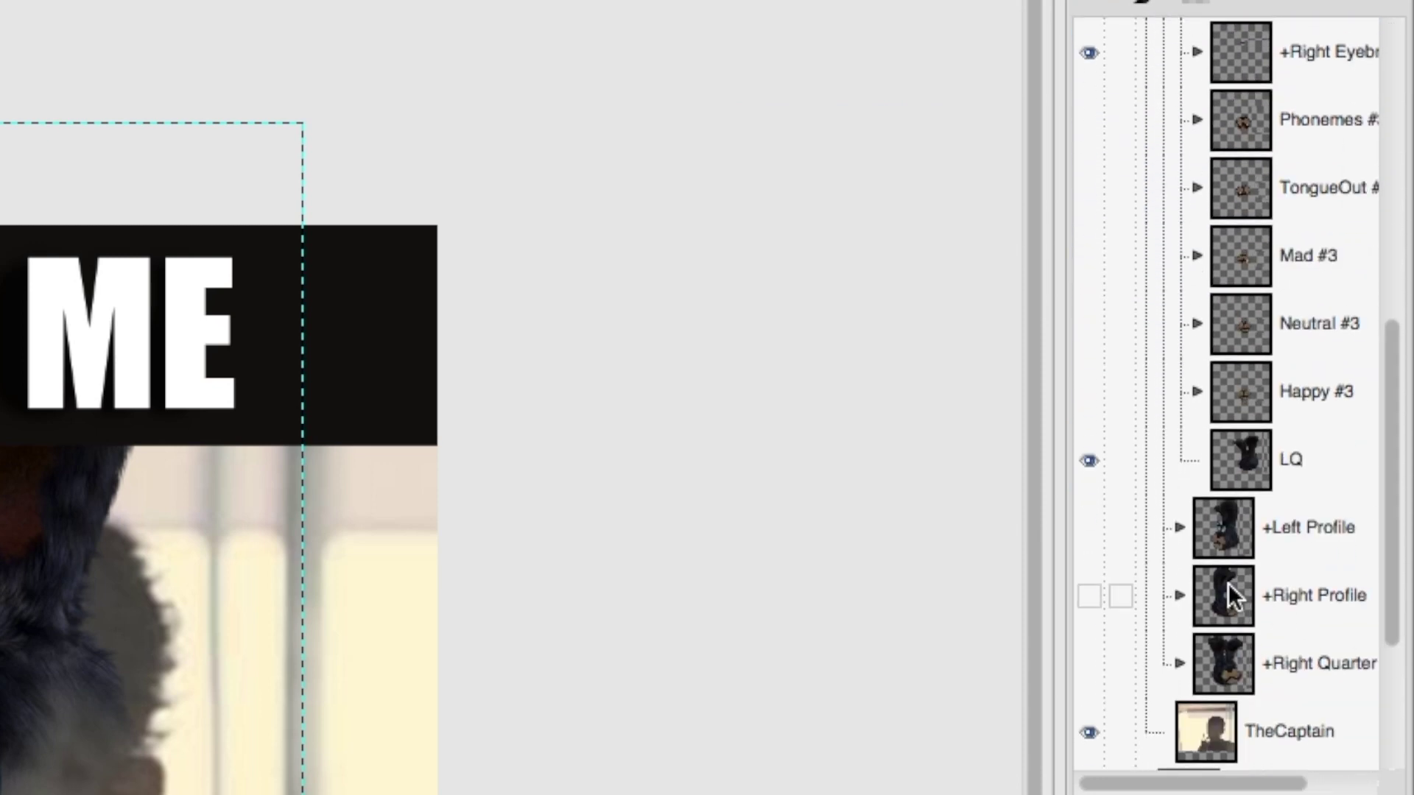
click(1089, 461)
click(1089, 461)
click(1291, 459)
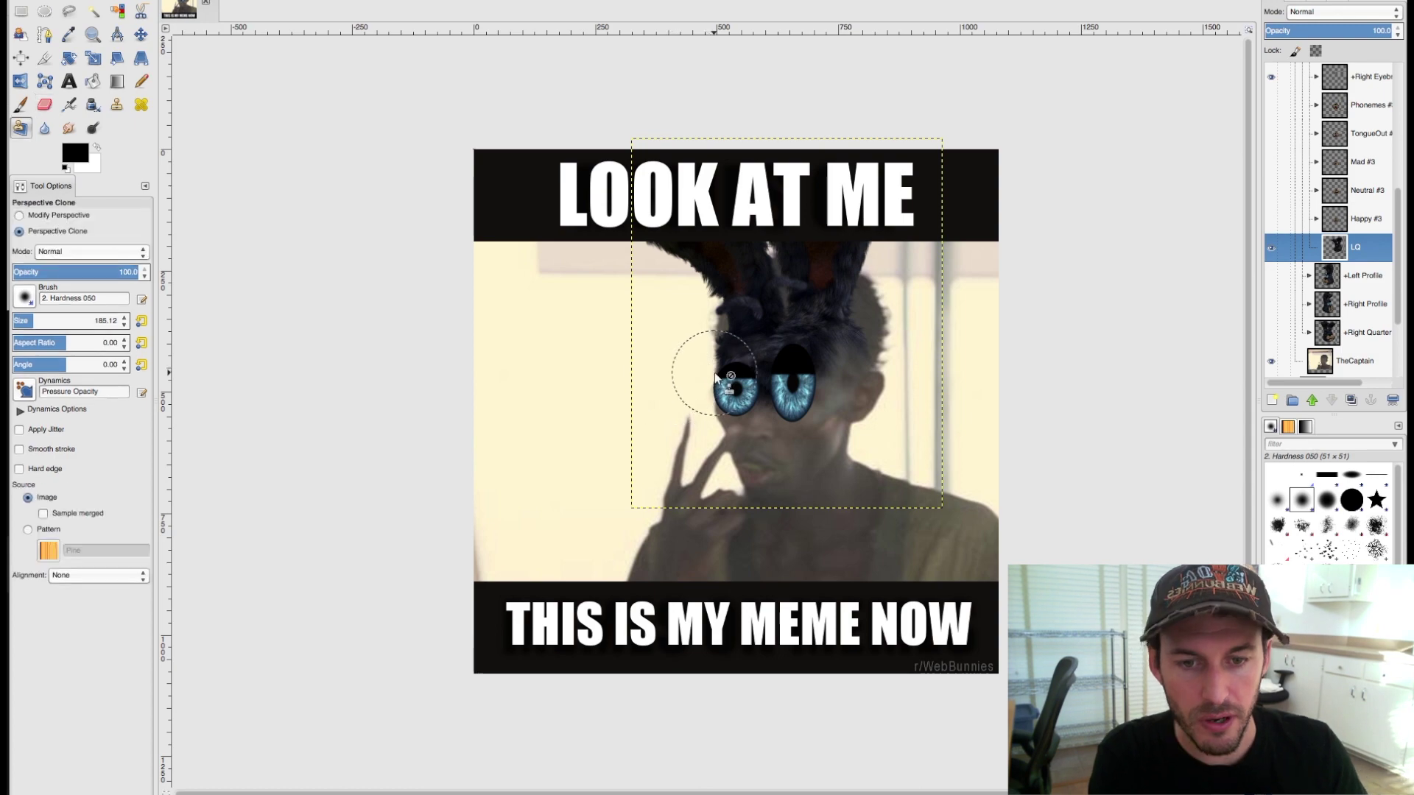
click(20, 128)
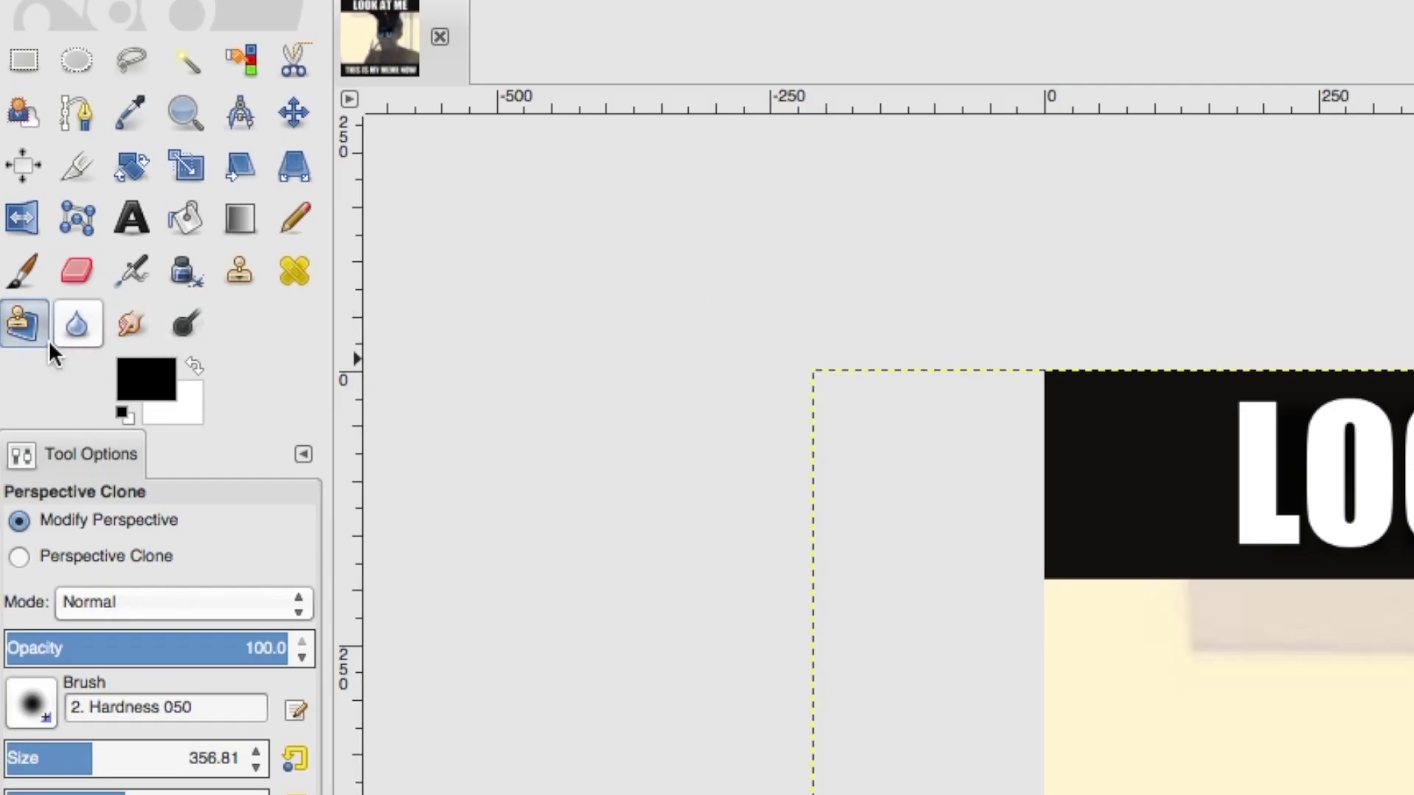
key(shift+e)
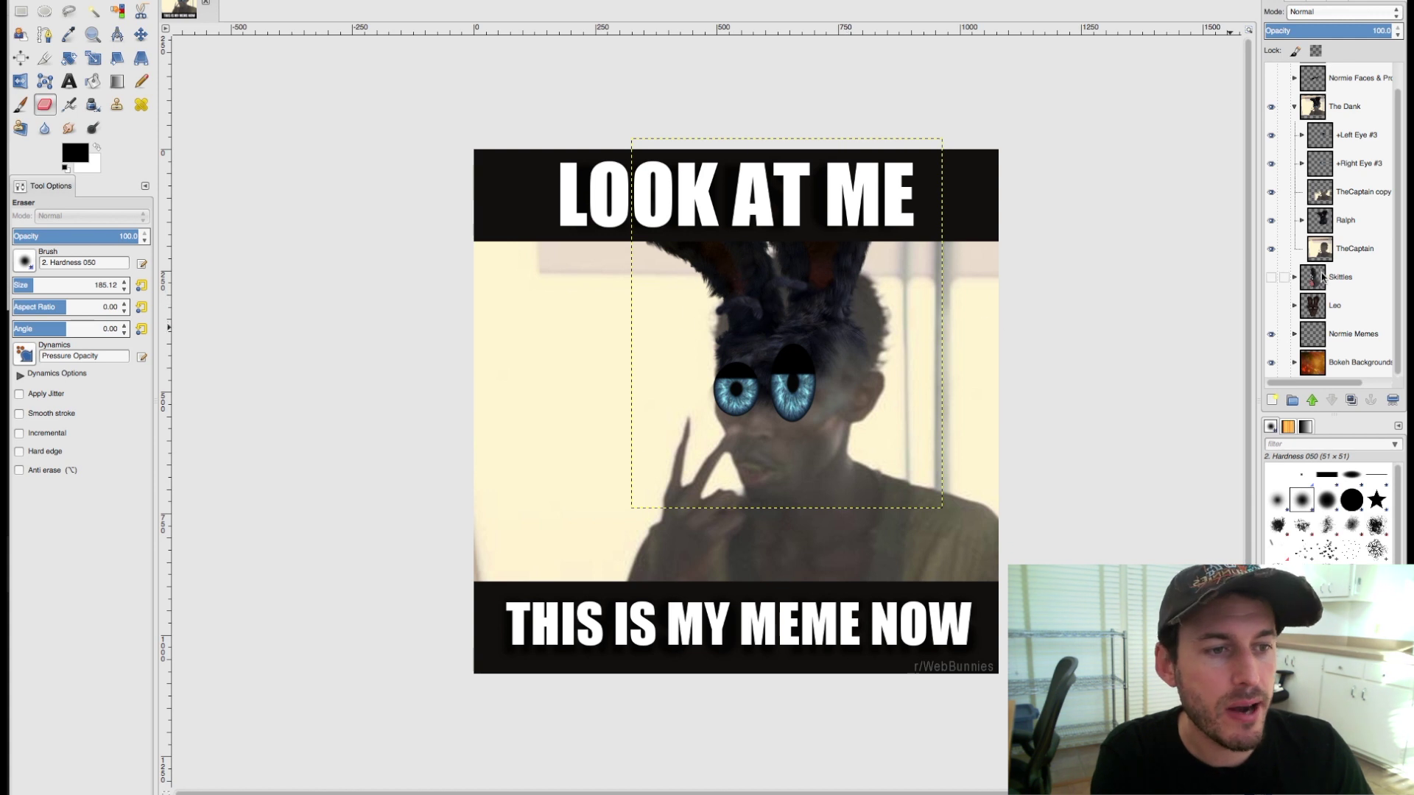
scroll(1400, 258, up, 1)
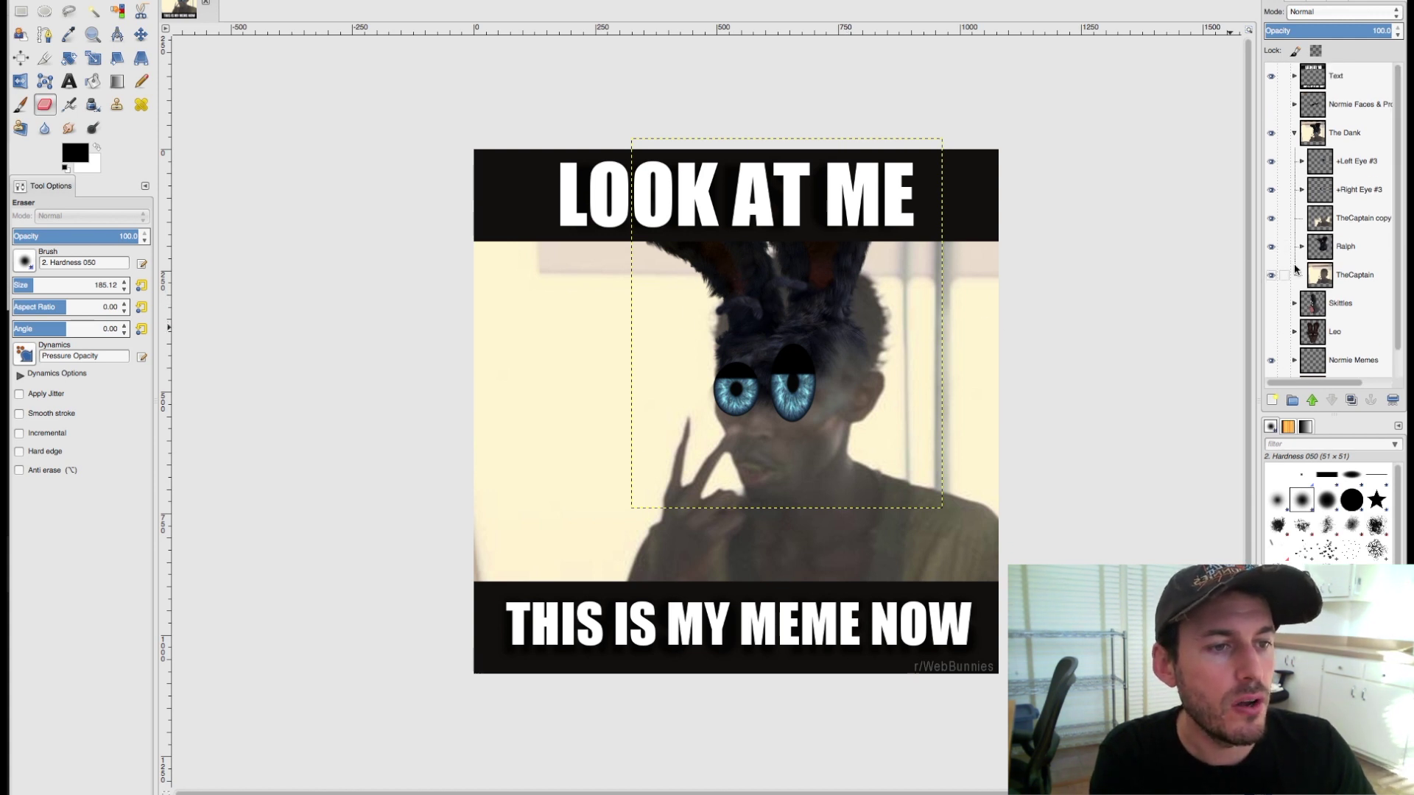
click(1271, 276)
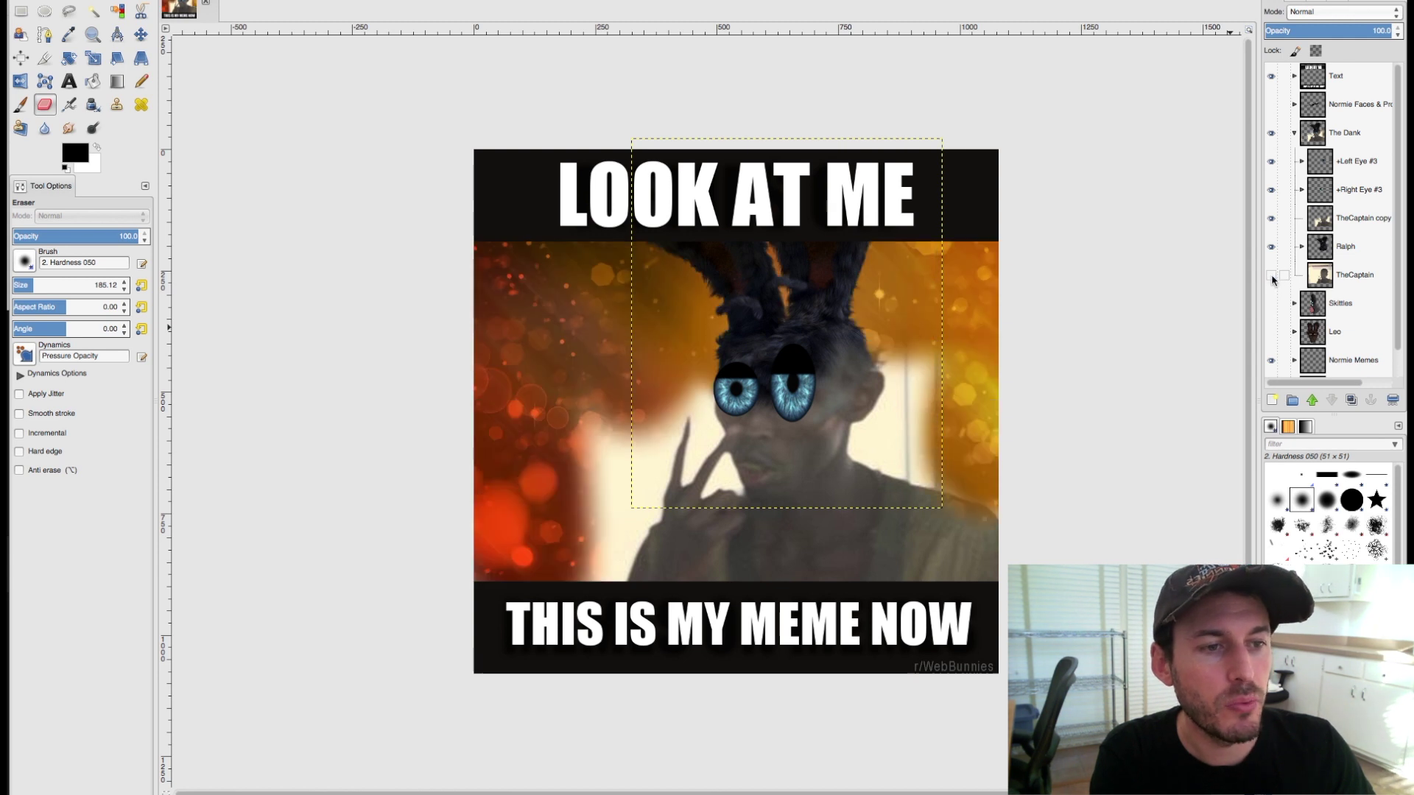
click(1271, 275)
click(1301, 246)
click(1302, 246)
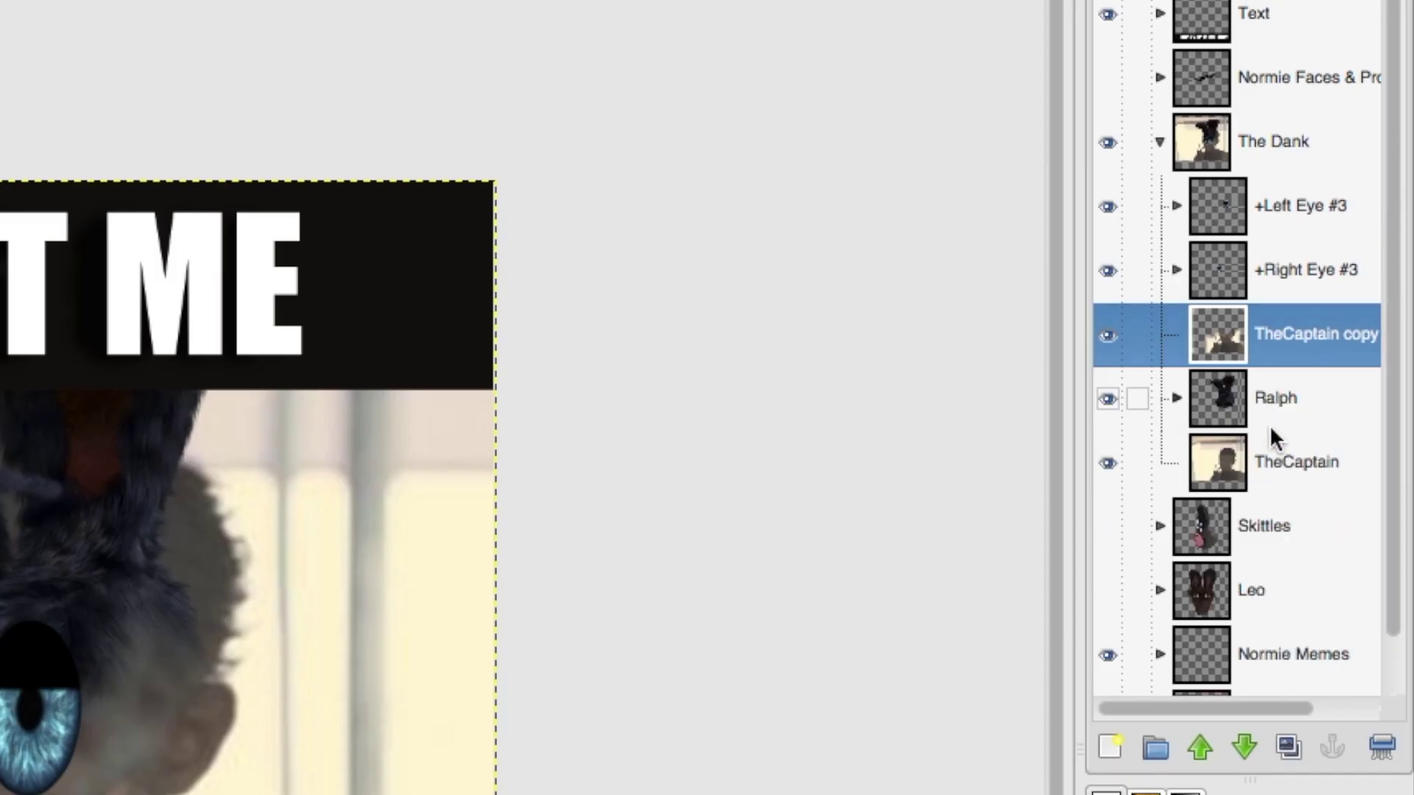
click(1346, 279)
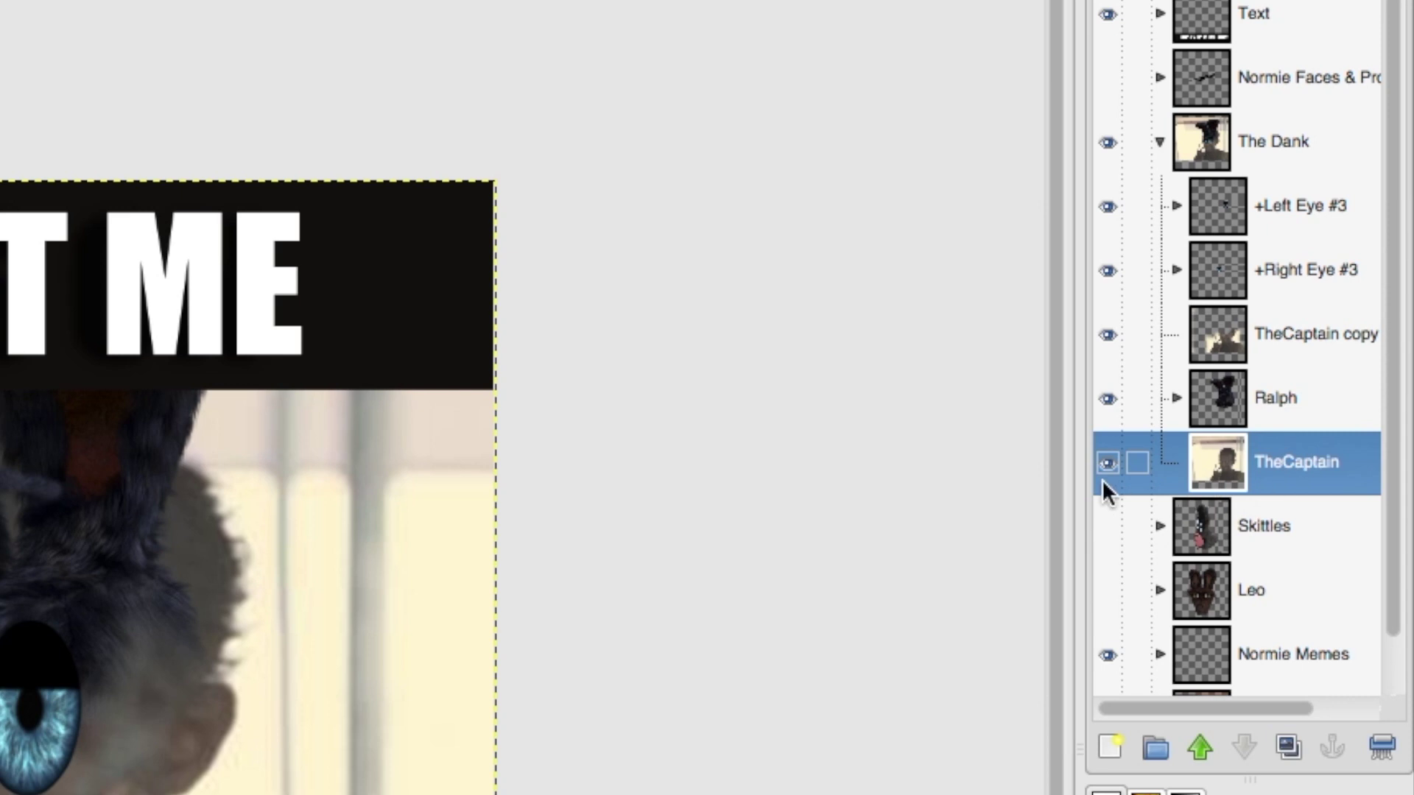
click(1108, 464)
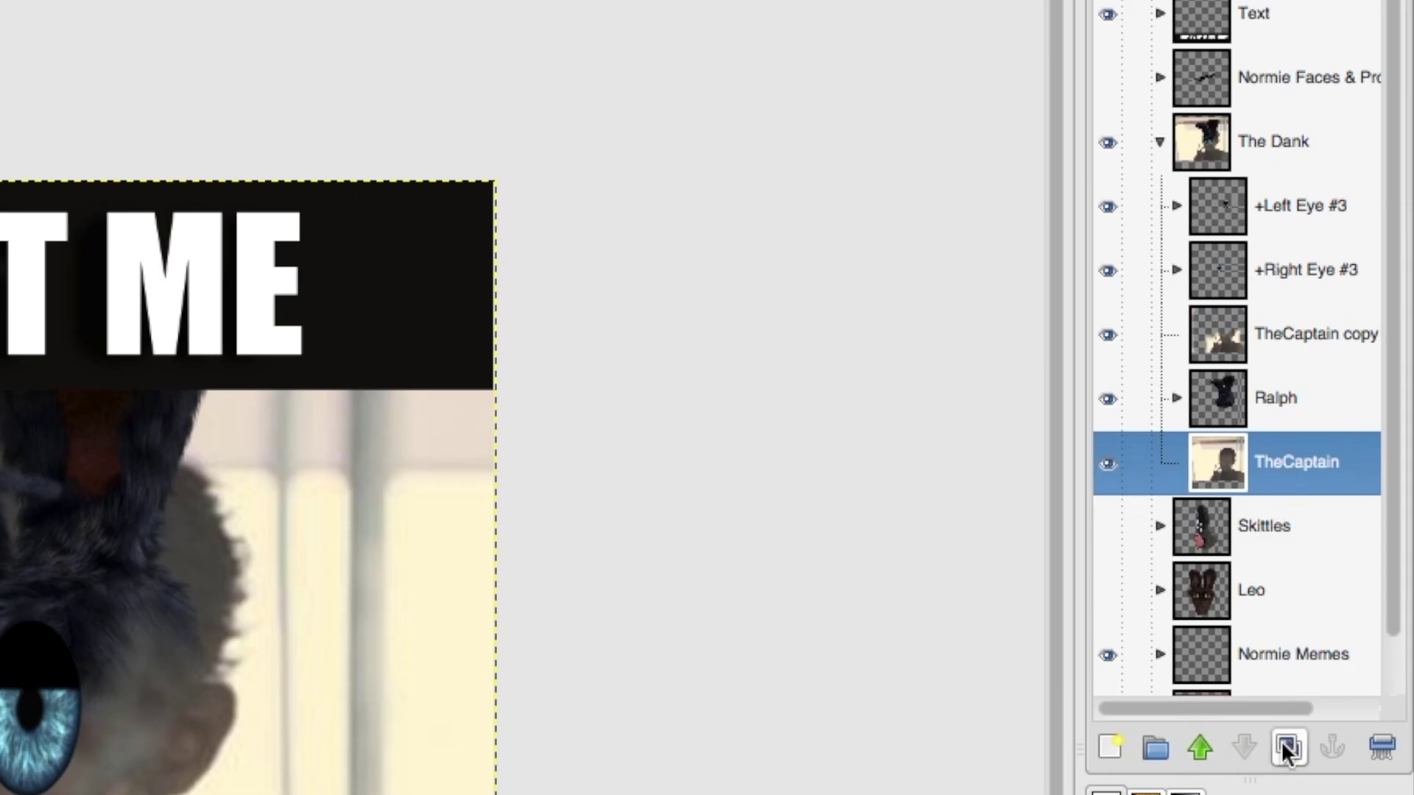
click(1286, 749)
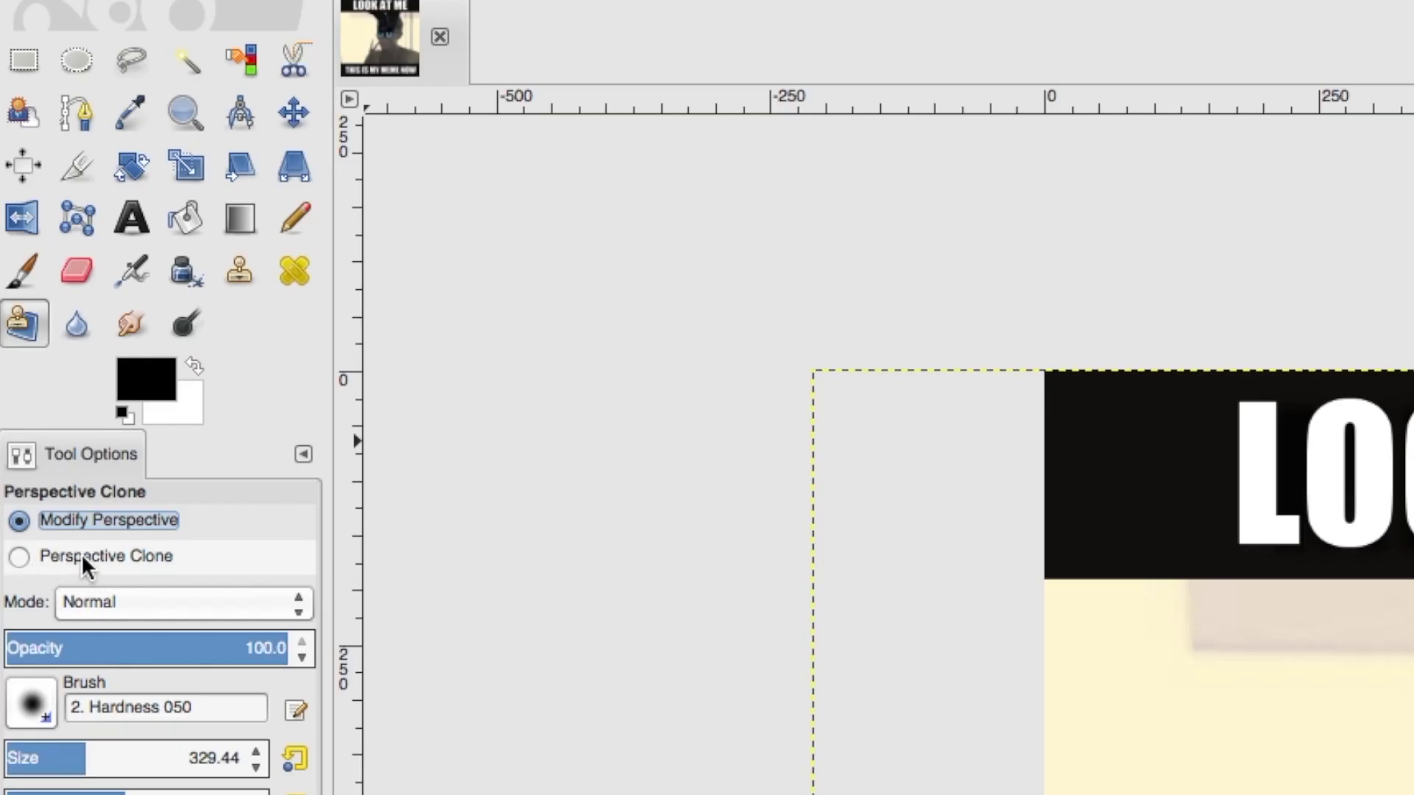
click(81, 556)
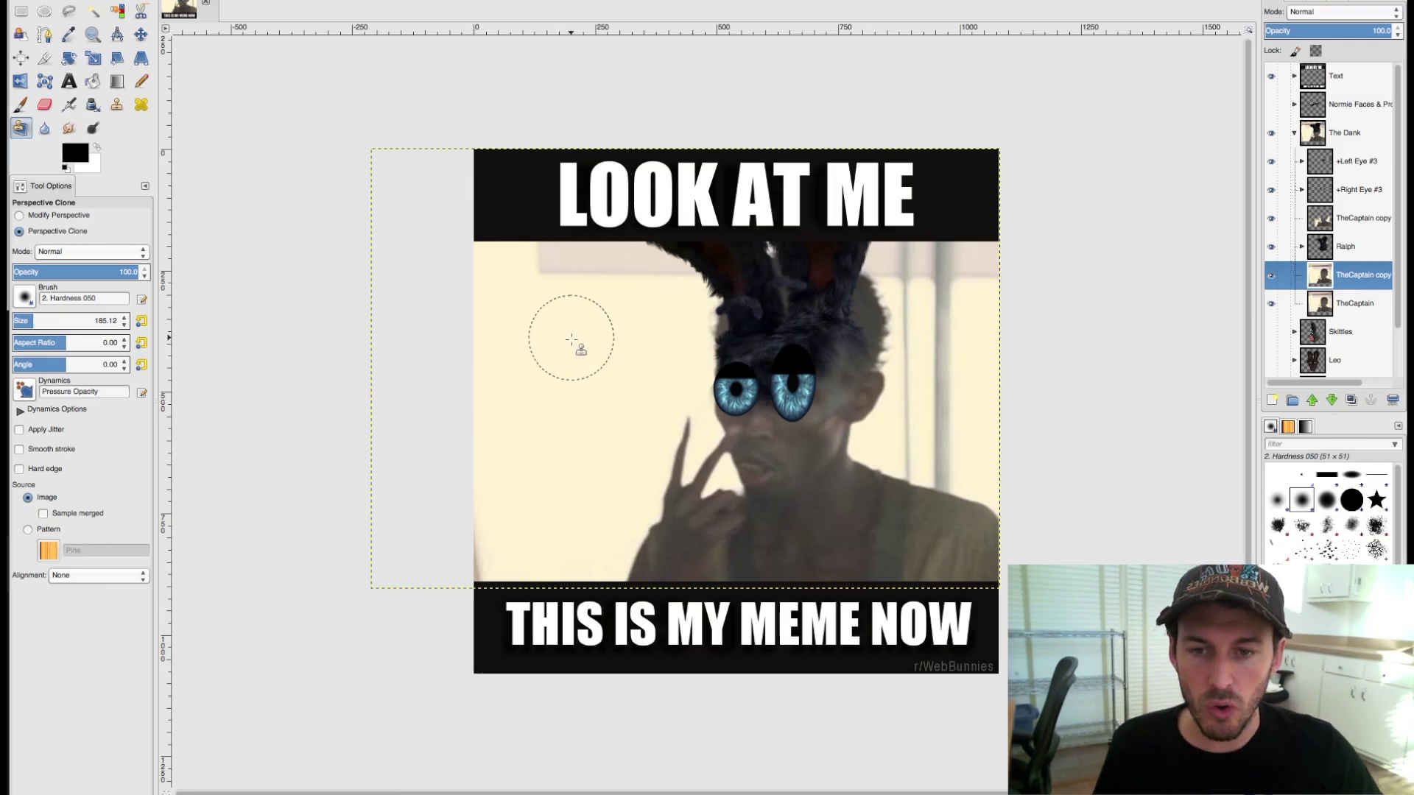
- Clone the room background over the captain's hair right of the bunny ears, then hide Ralph's bunny layer
drag(568, 339, 571, 336)
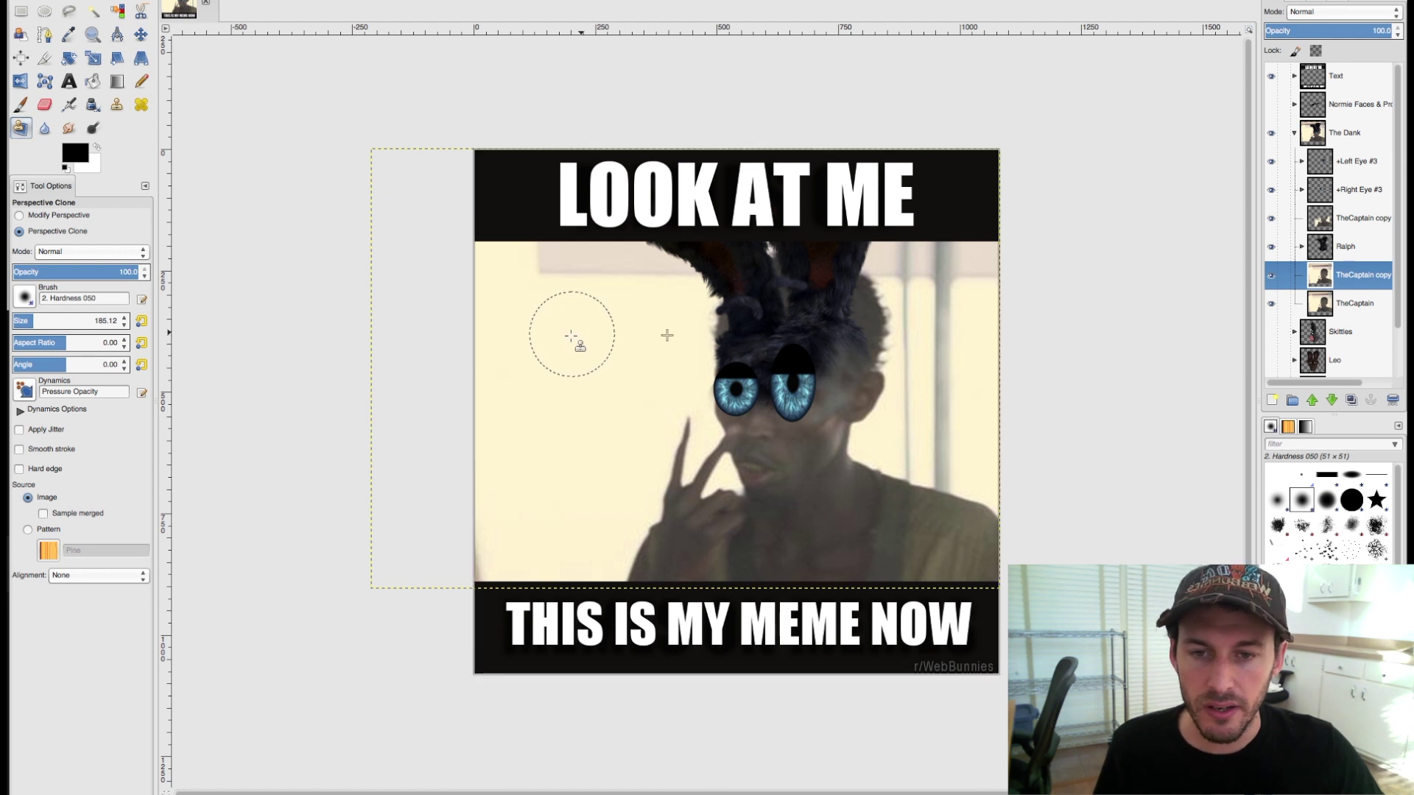
click(743, 329)
mouse_move(743, 327)
mouse_down()
mouse_move(795, 314)
mouse_move(858, 329)
mouse_move(774, 331)
mouse_move(856, 329)
mouse_up()
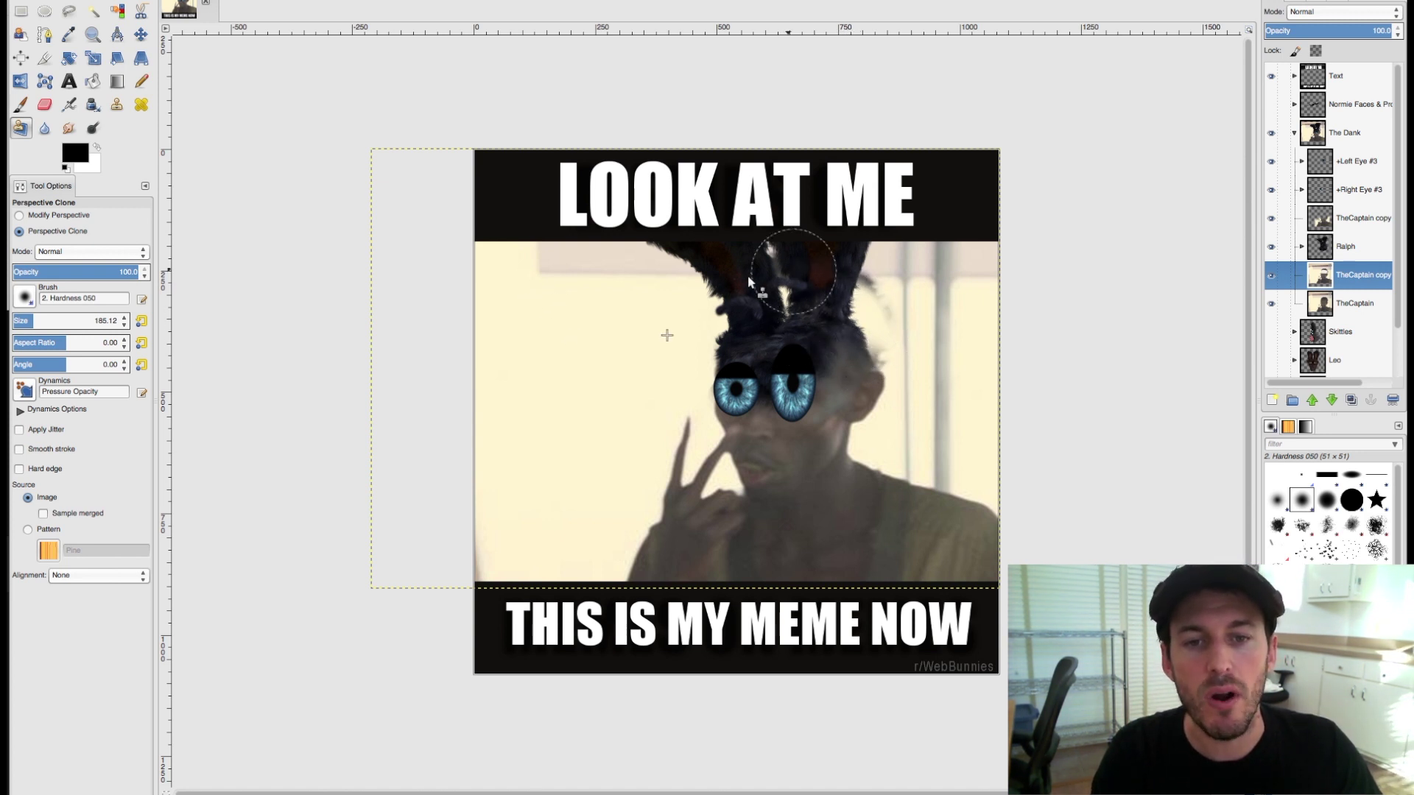
ctrl+click(667, 335)
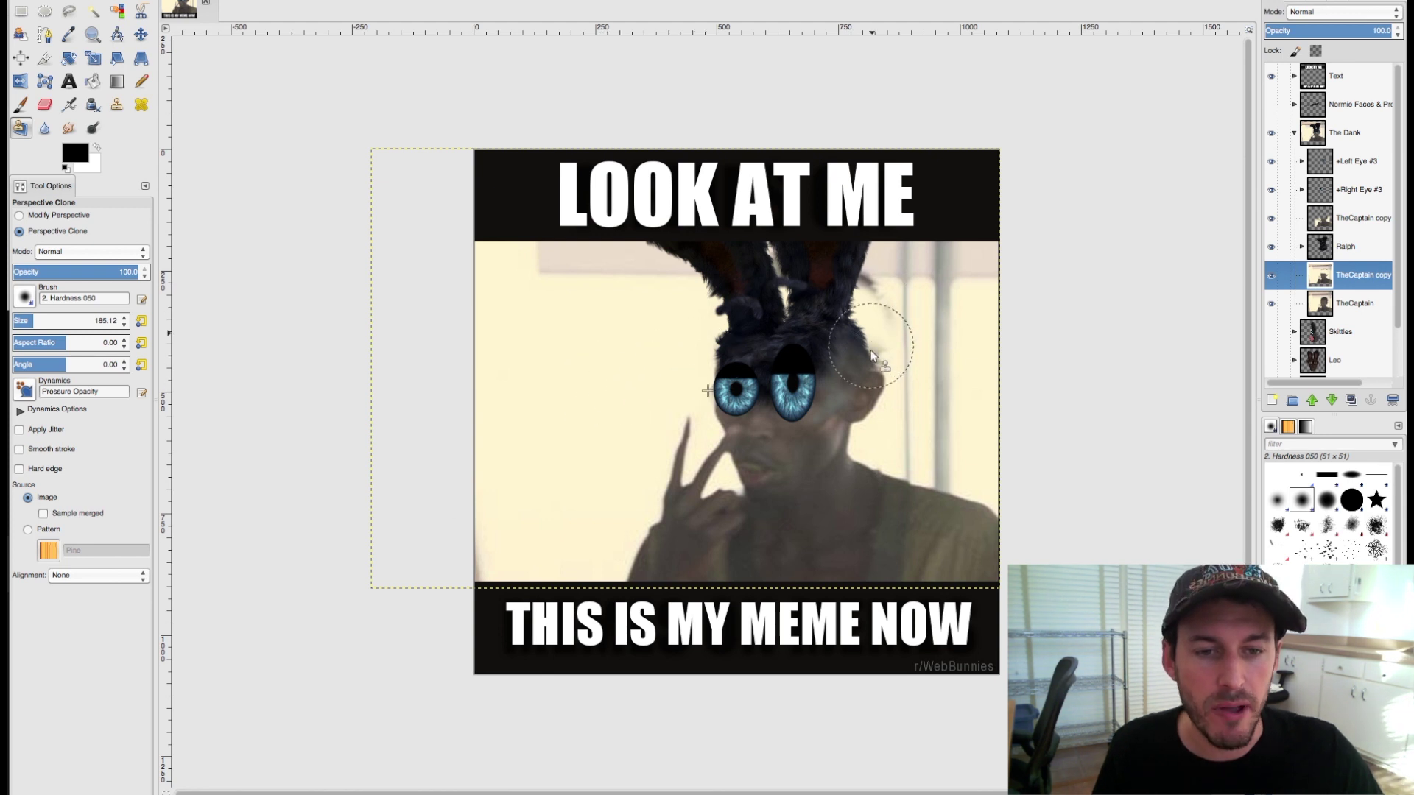
drag(865, 351, 854, 308)
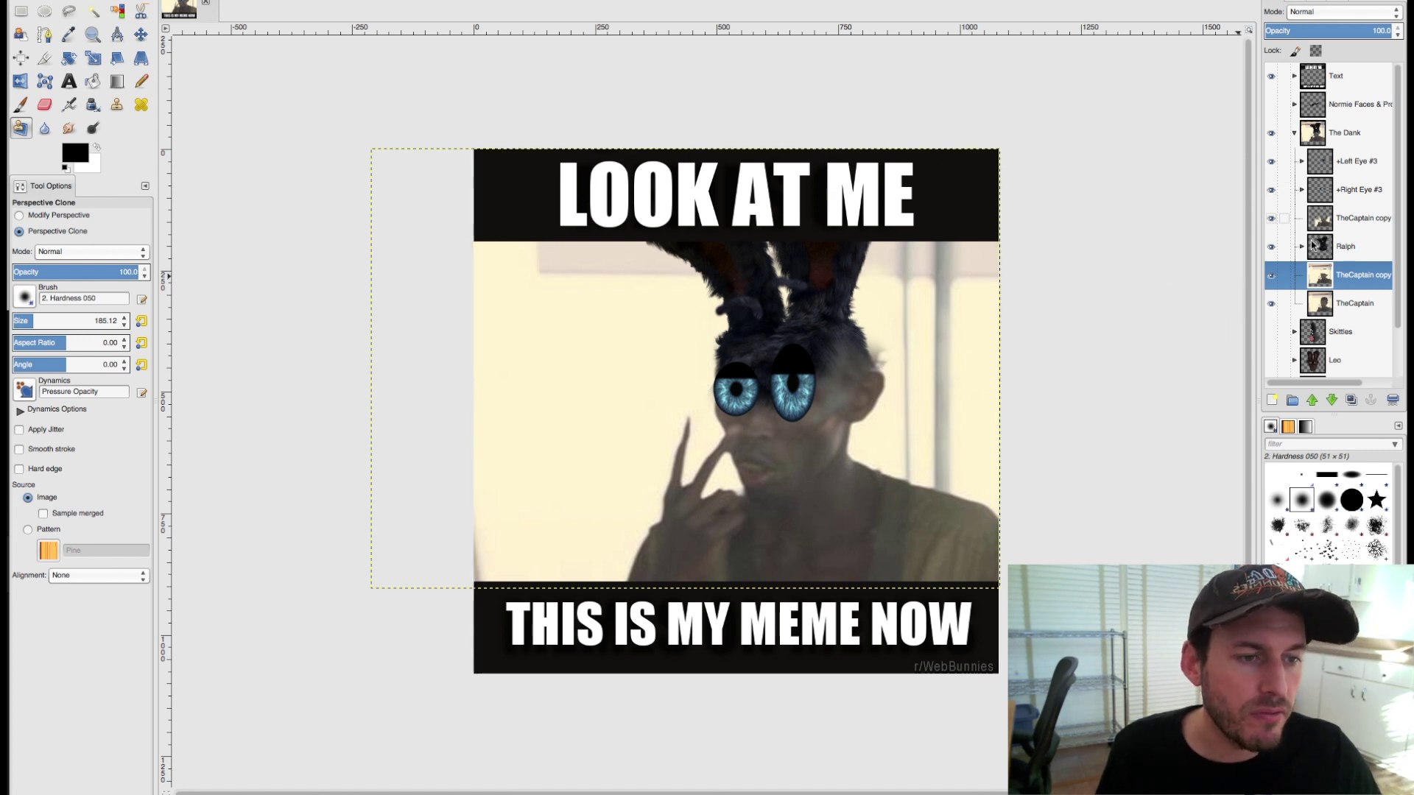
click(1271, 247)
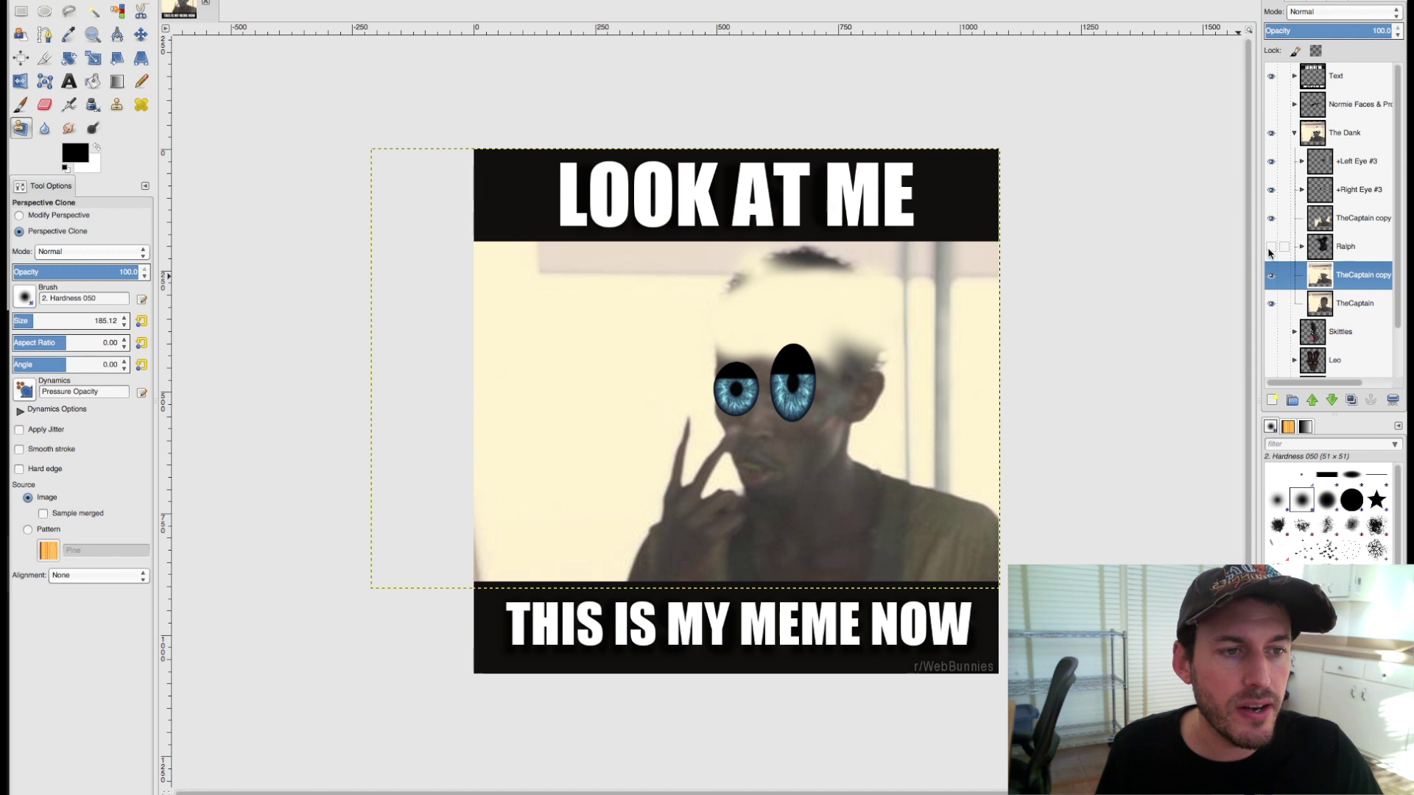
- Compare with the Ralph layer toggled, leave it visible, and hide the lower TheCaptain copy
click(1271, 250)
click(1274, 249)
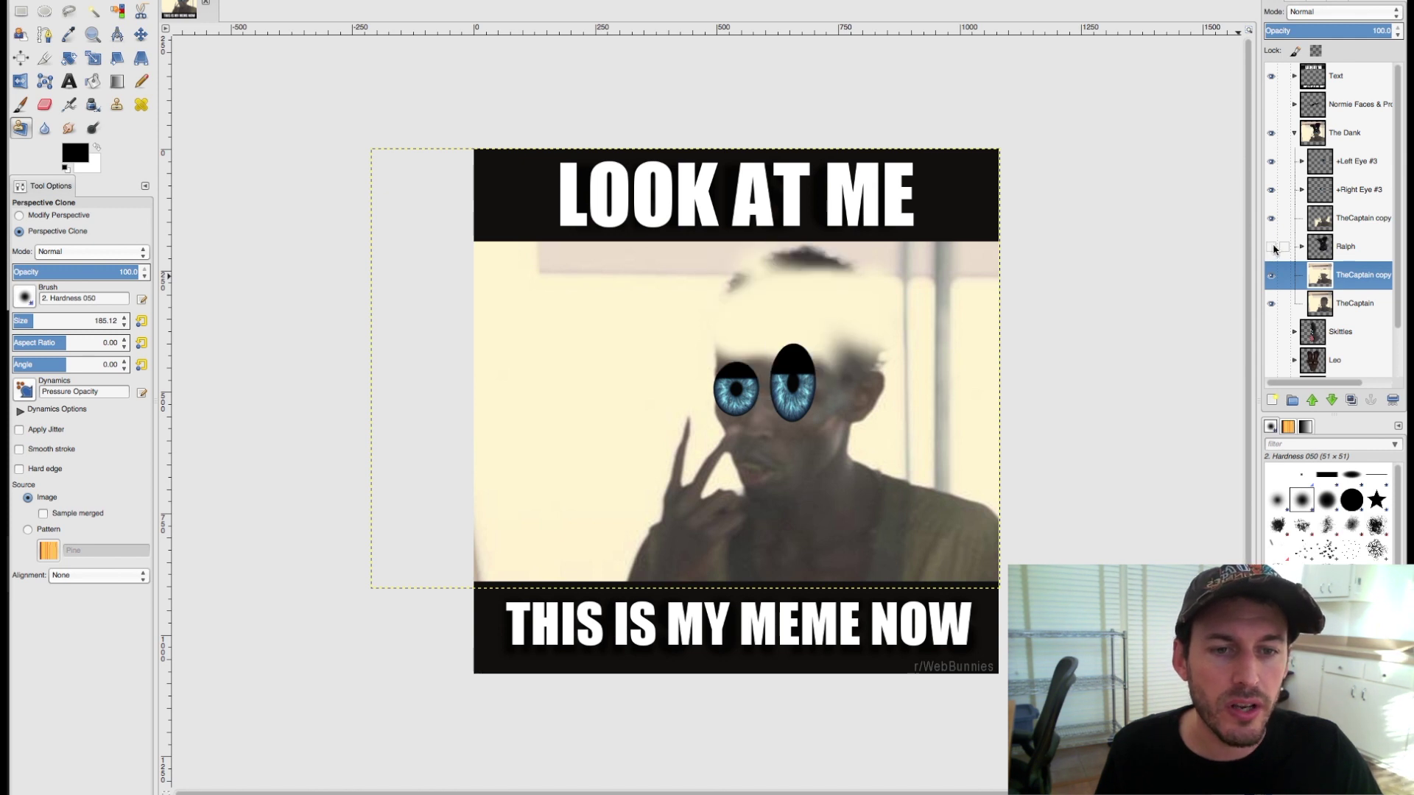
click(1272, 247)
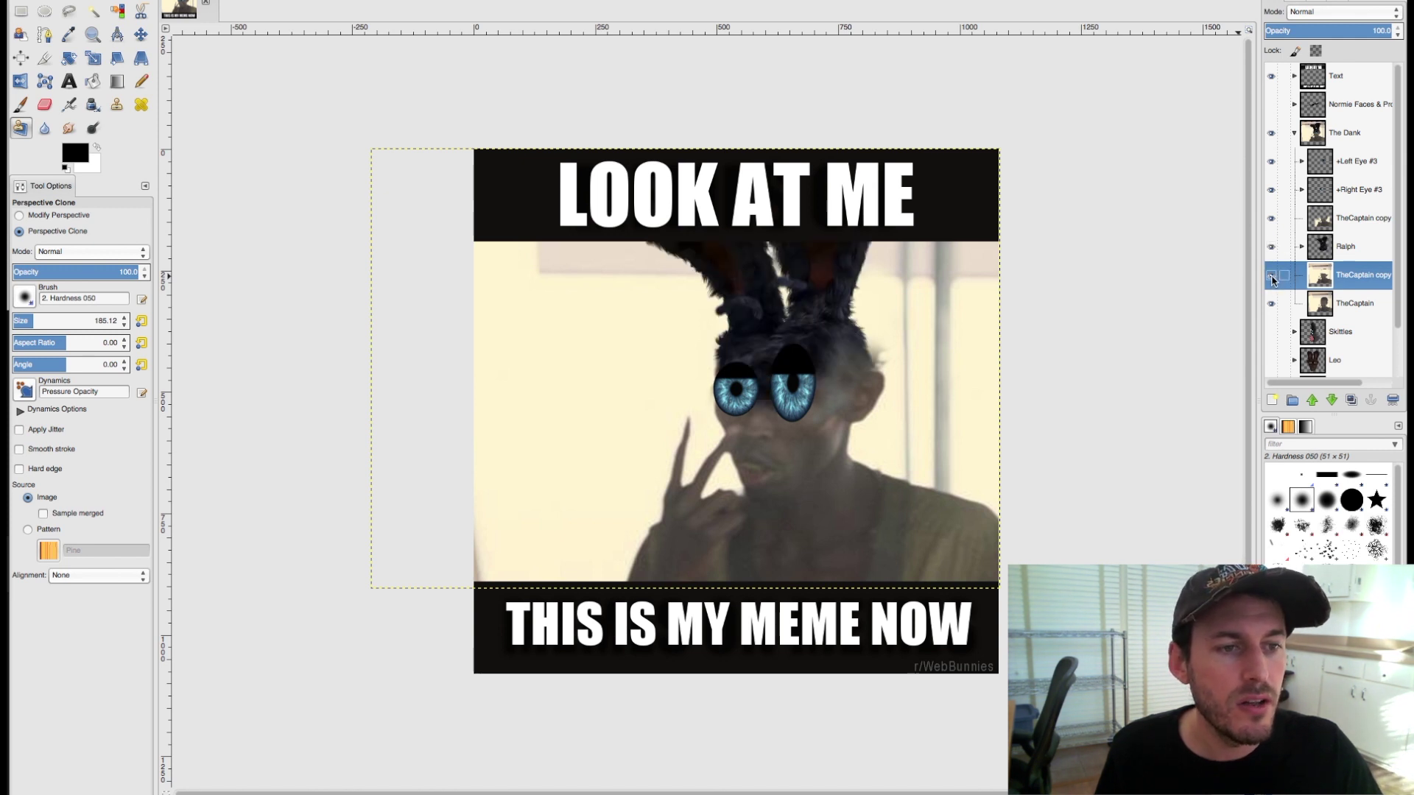
click(1272, 276)
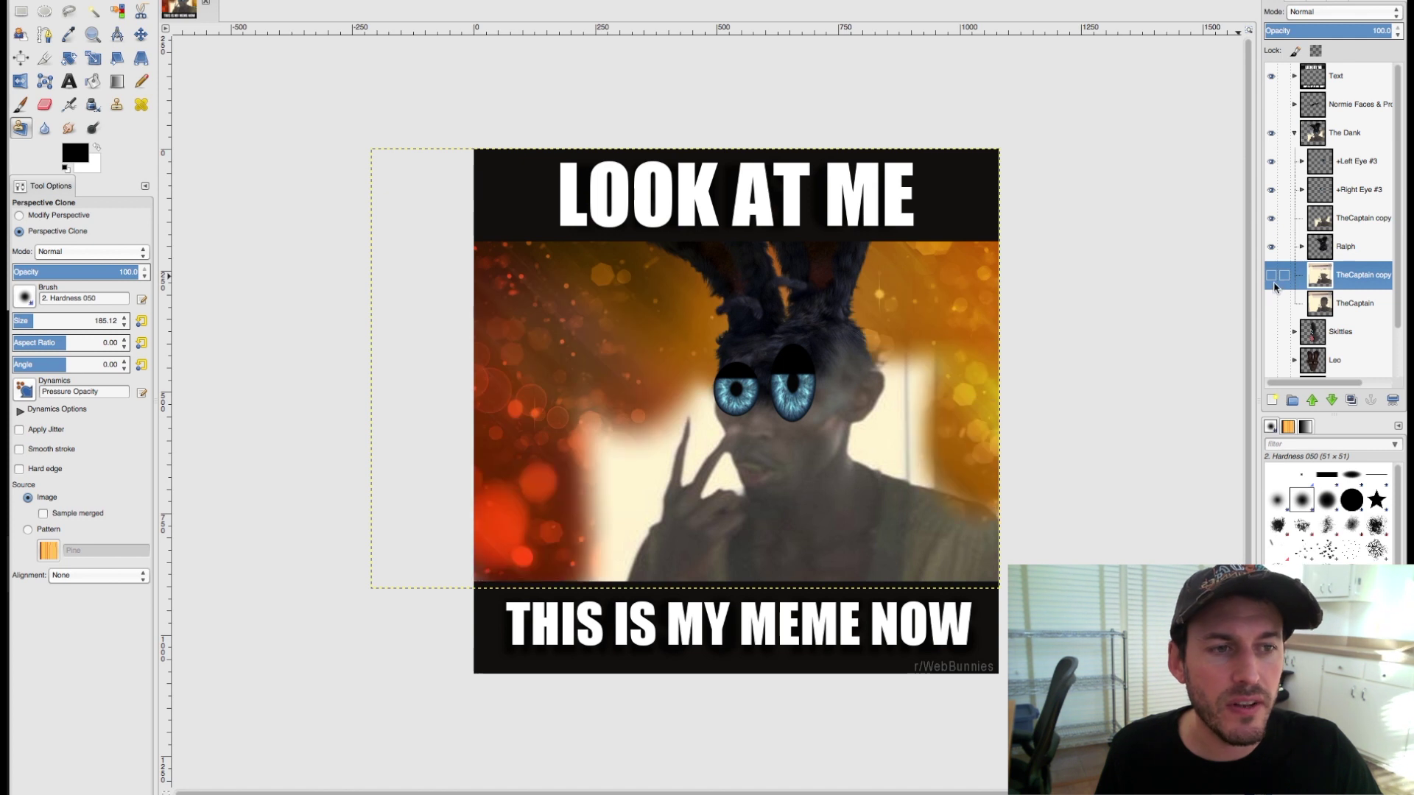
- Make the upper TheCaptain copy active, compare its visibility, and select the Eraser
click(1352, 221)
click(1272, 219)
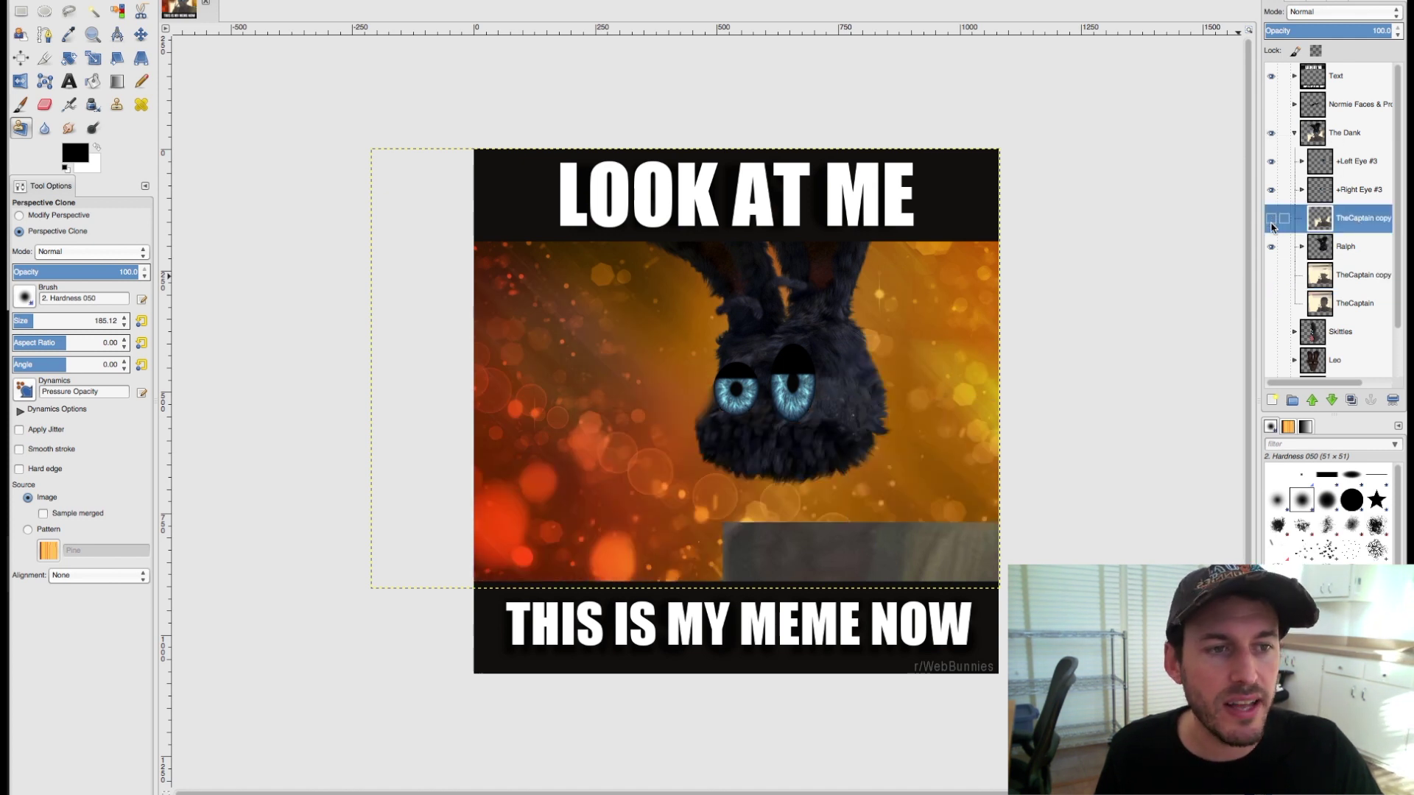
click(1274, 221)
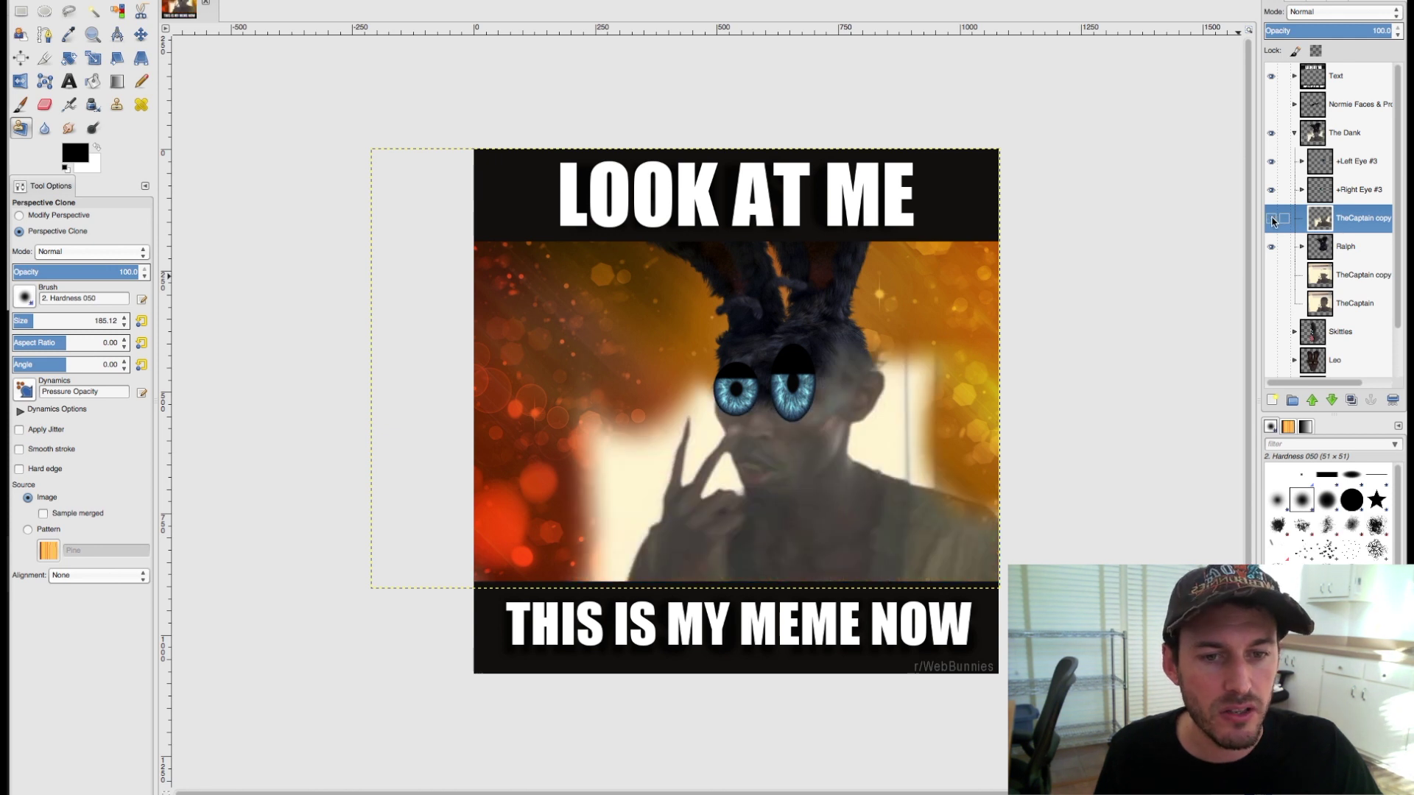
click(1273, 220)
click(1271, 221)
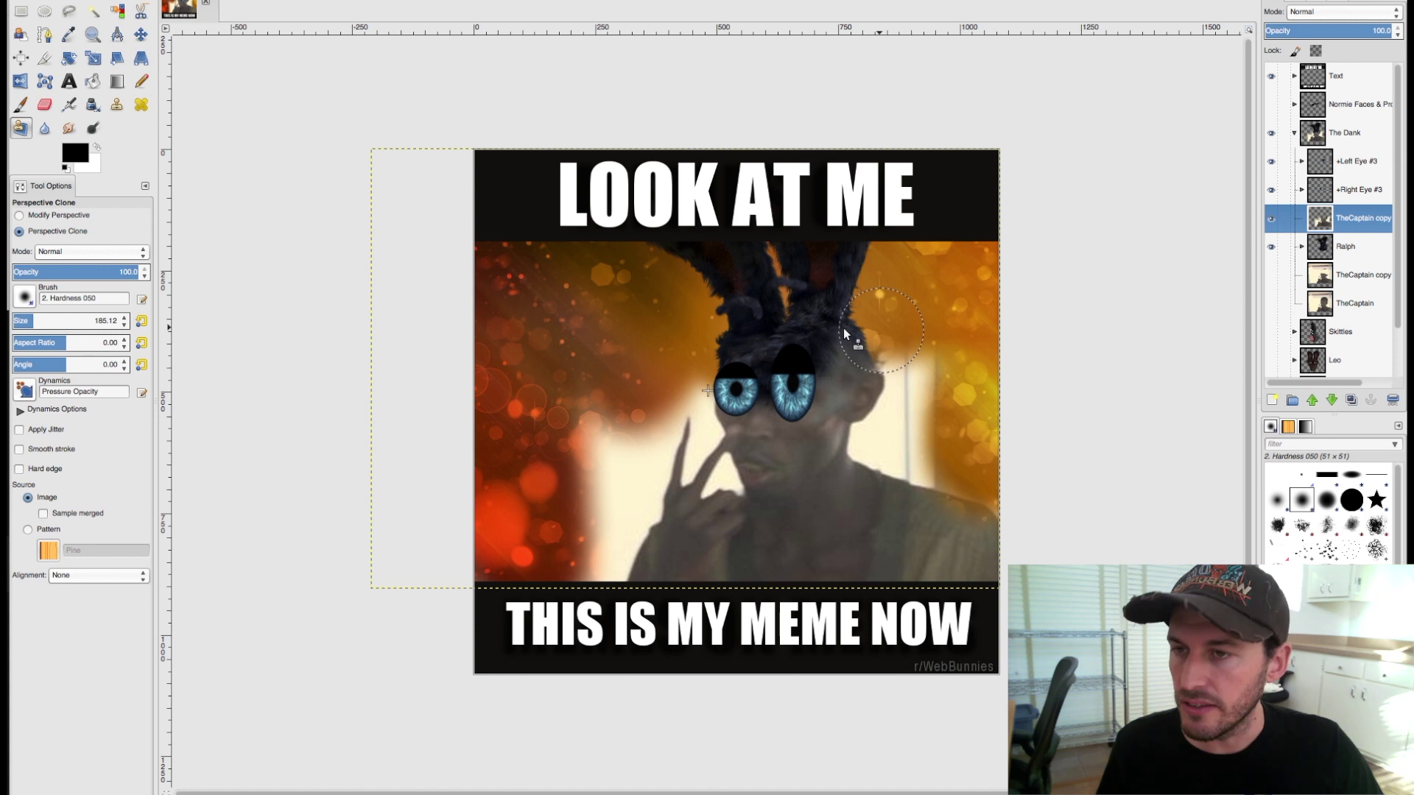
click(44, 106)
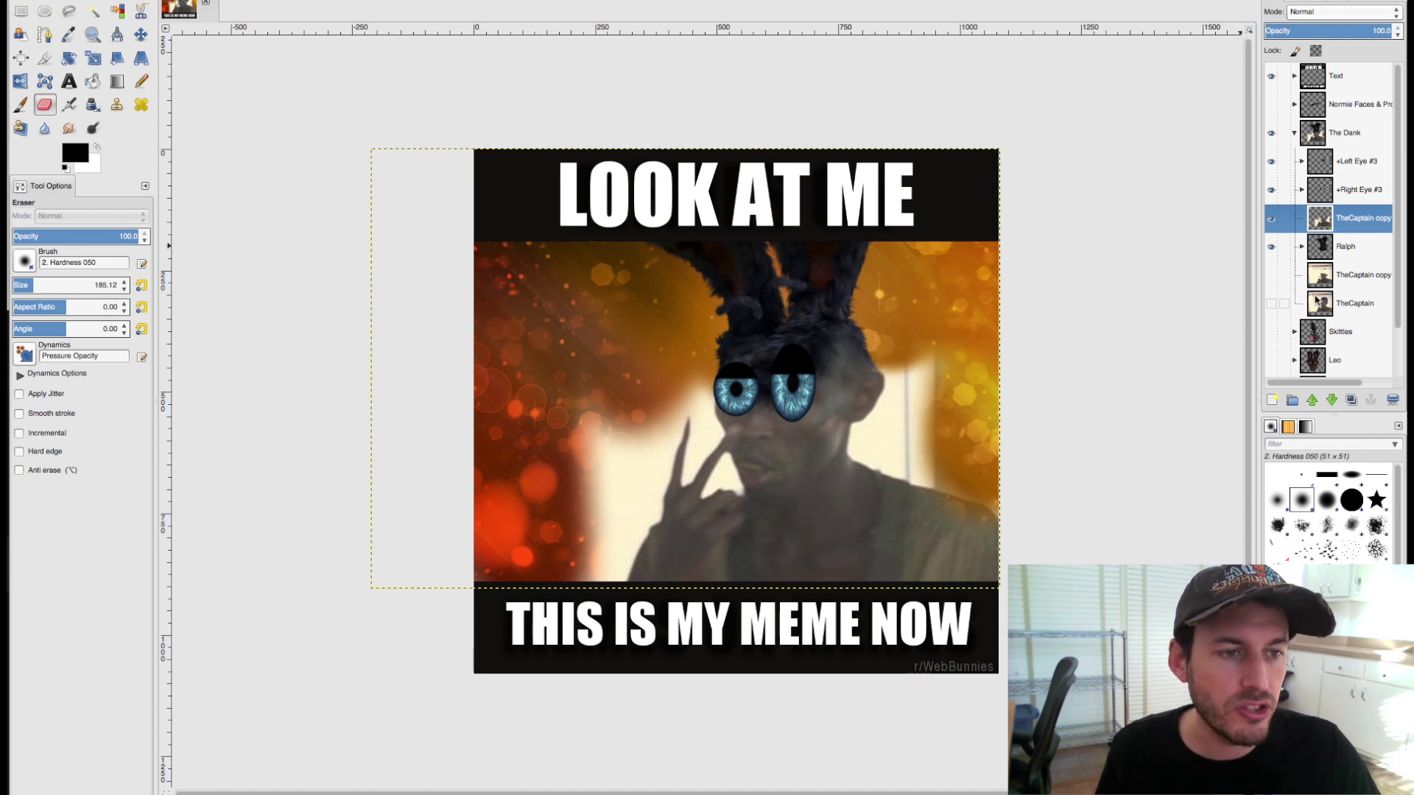
- Show the lower TheCaptain copy again to restore the room background behind the captain
click(1271, 276)
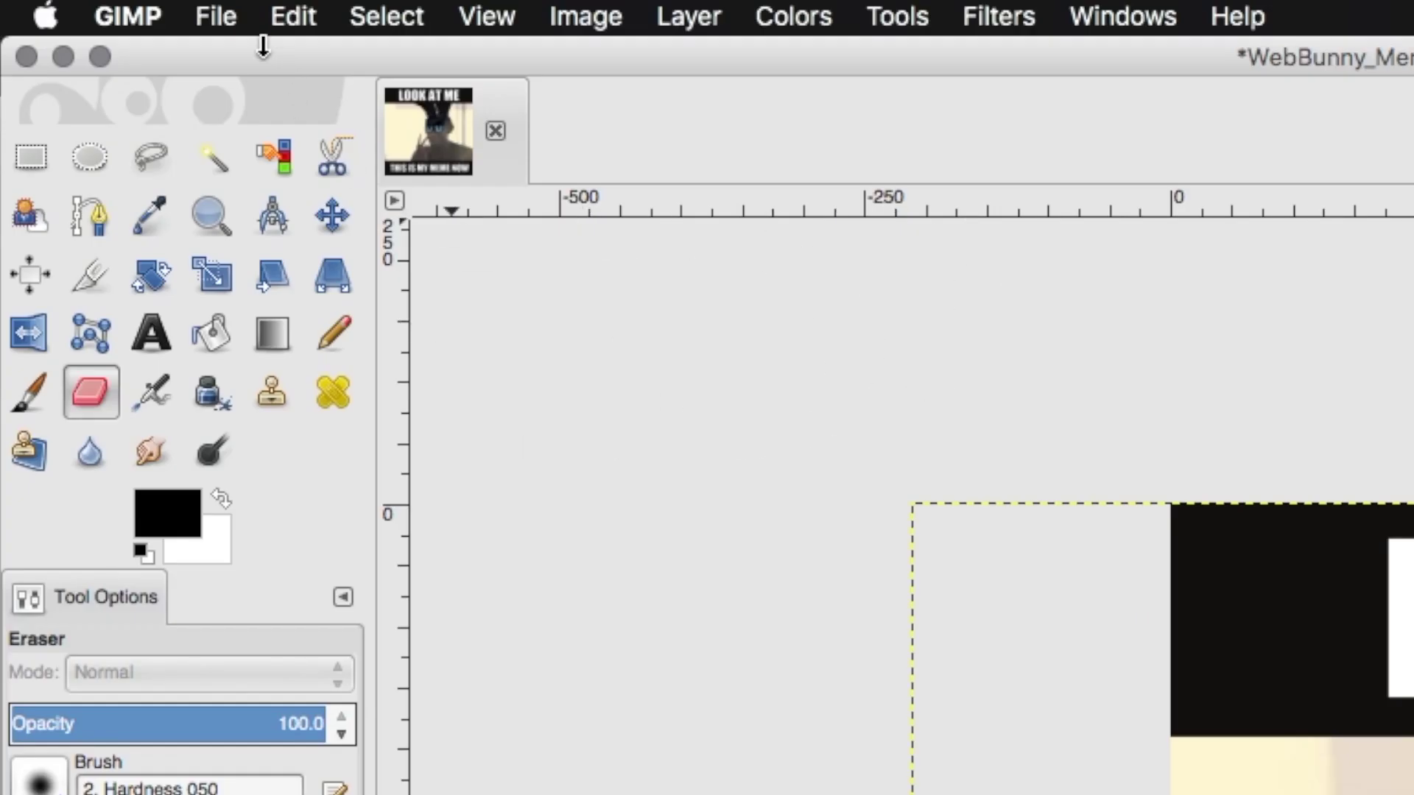
click(214, 12)
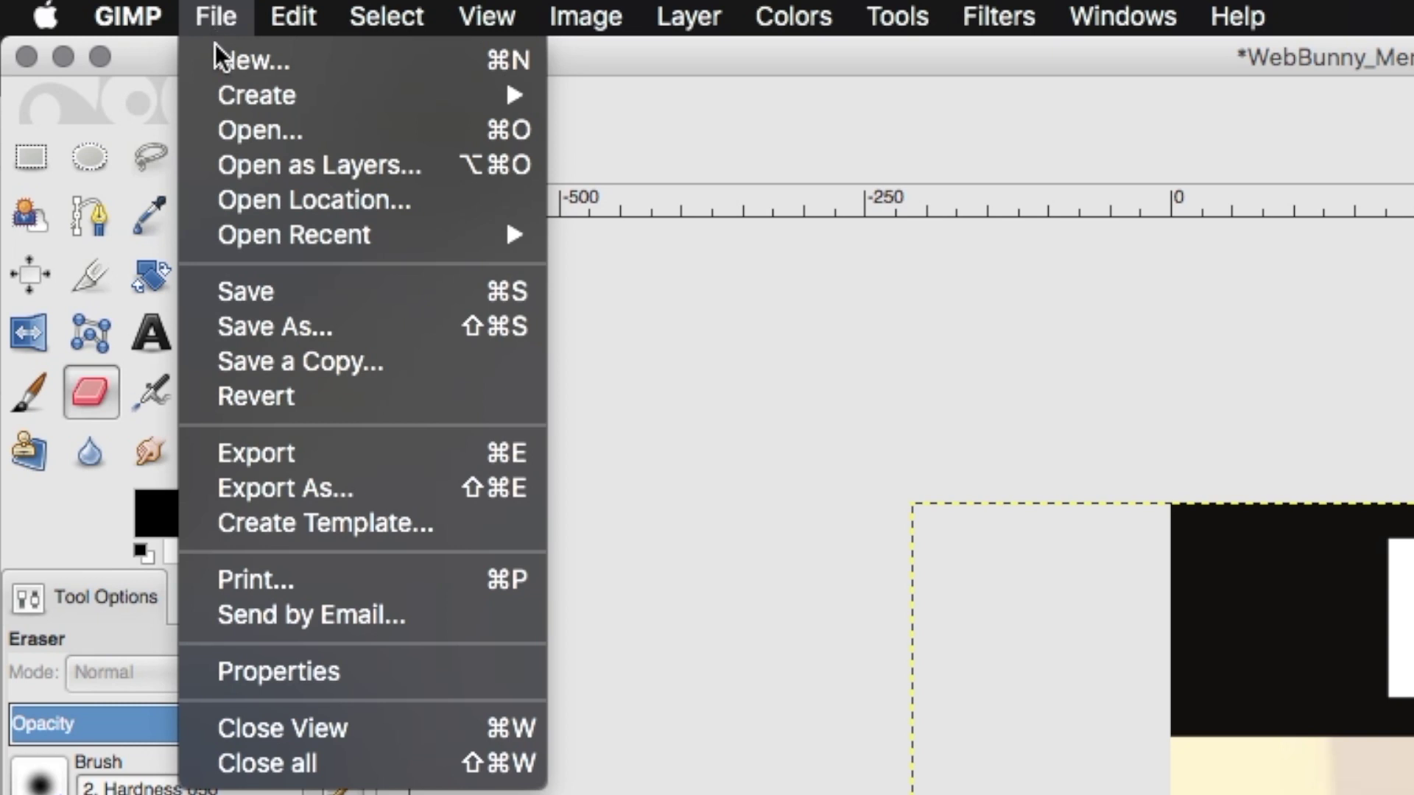
- Save the meme as WebBunny_Meme_GimpTut-01.xcf in the Meme Templates folder
click(308, 333)
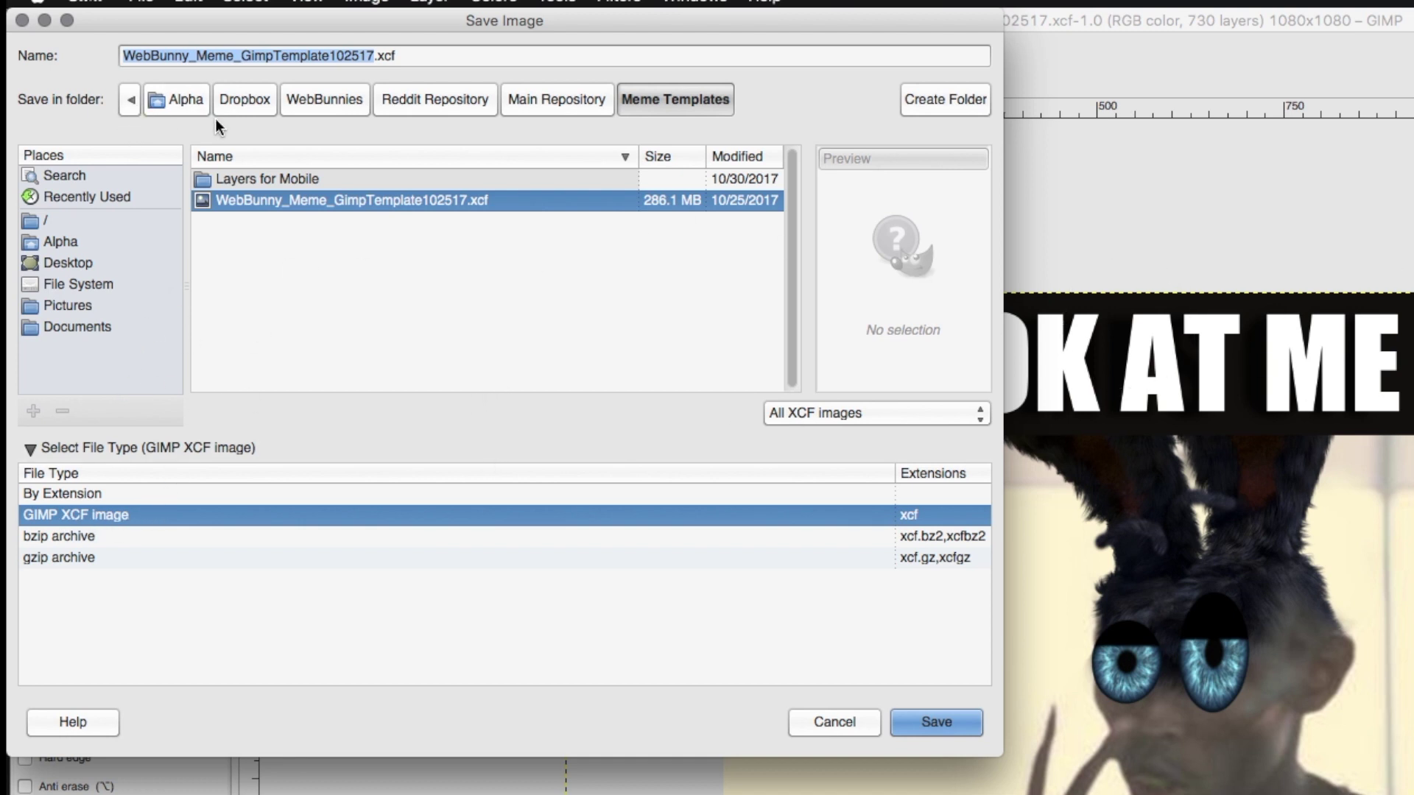
text(WebBunny_Meme_GimpTut-01)
click(940, 726)
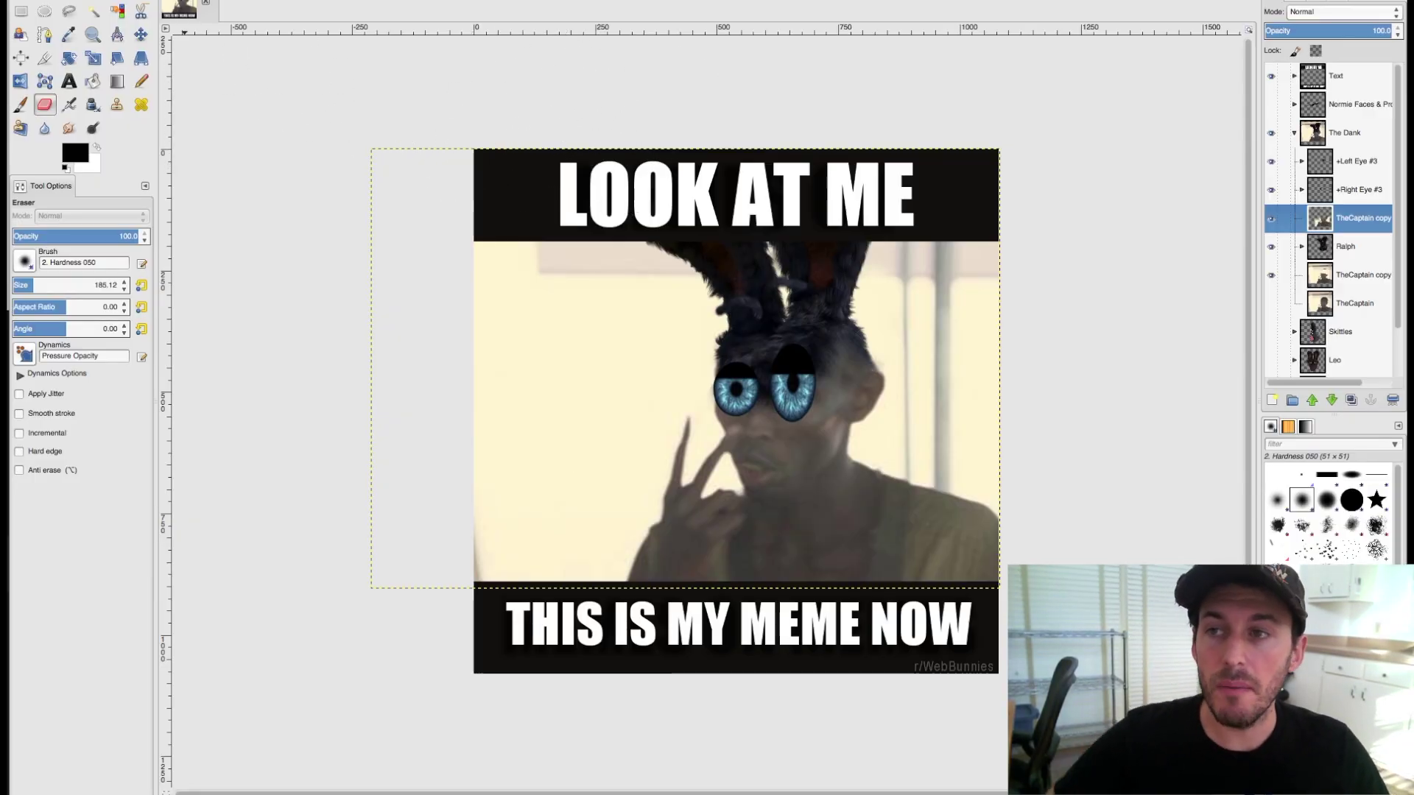
click(190, 0)
- Export the meme as WebBunny_Meme_GimpTut-01.png with the default PNG options
mouse_move(59, 0)
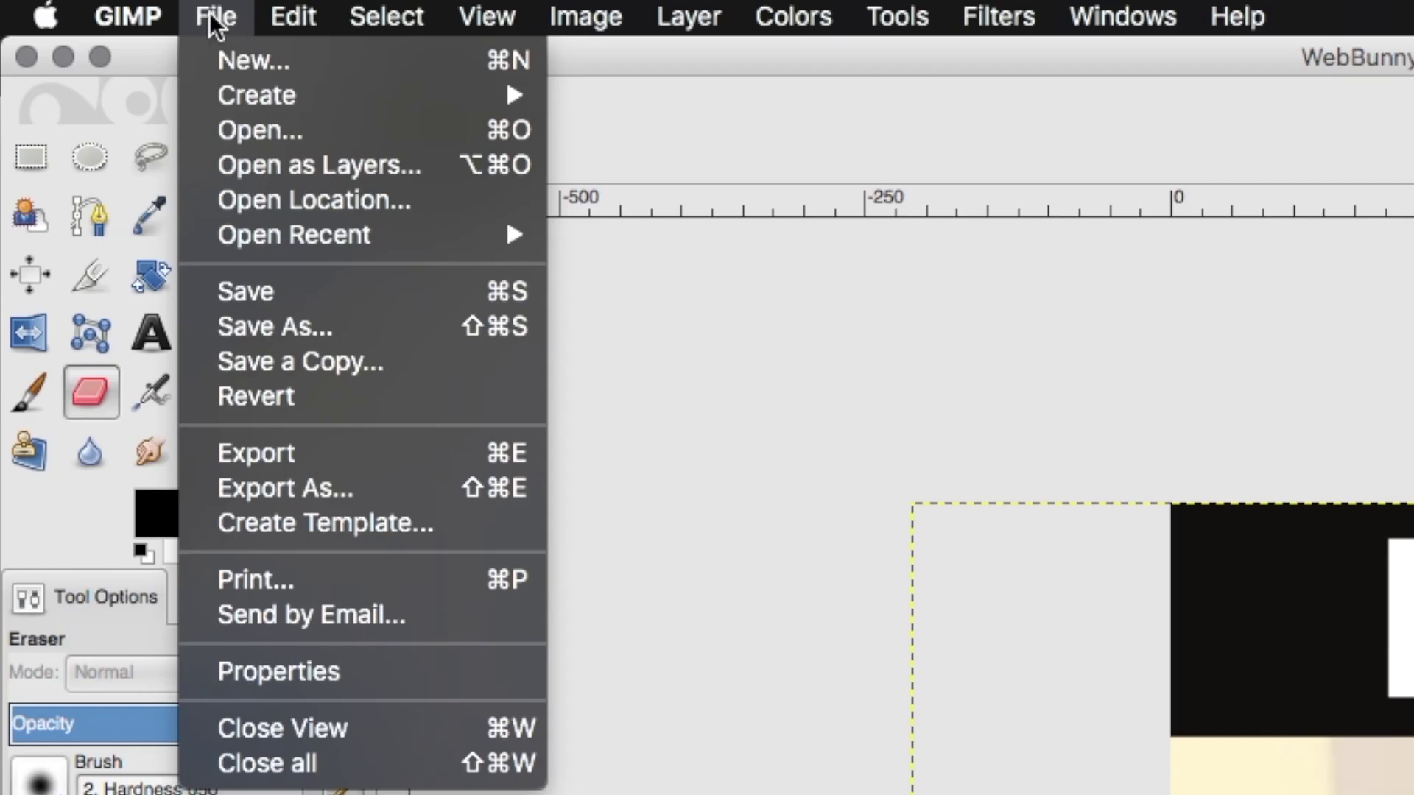
mouse_move(102, 0)
click(328, 463)
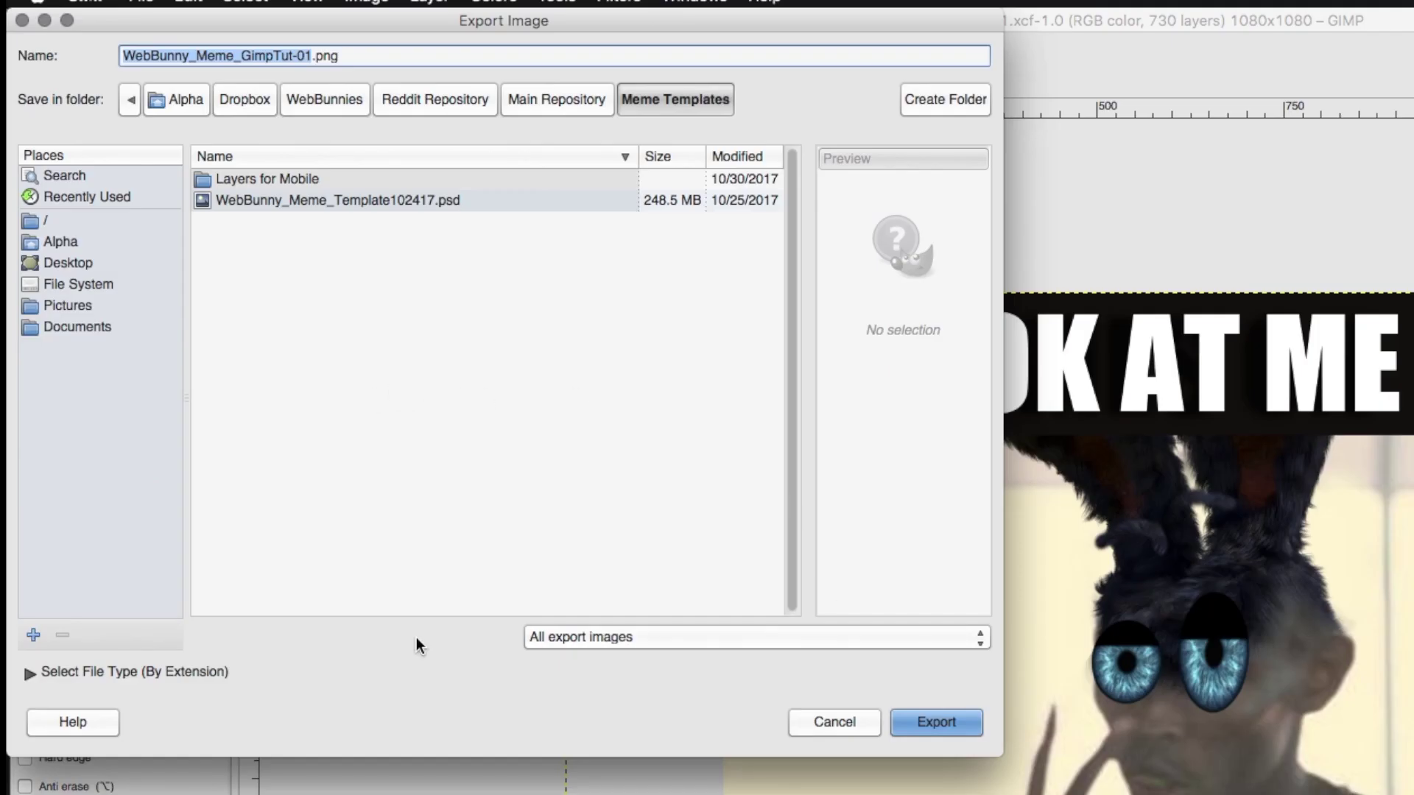
click(30, 674)
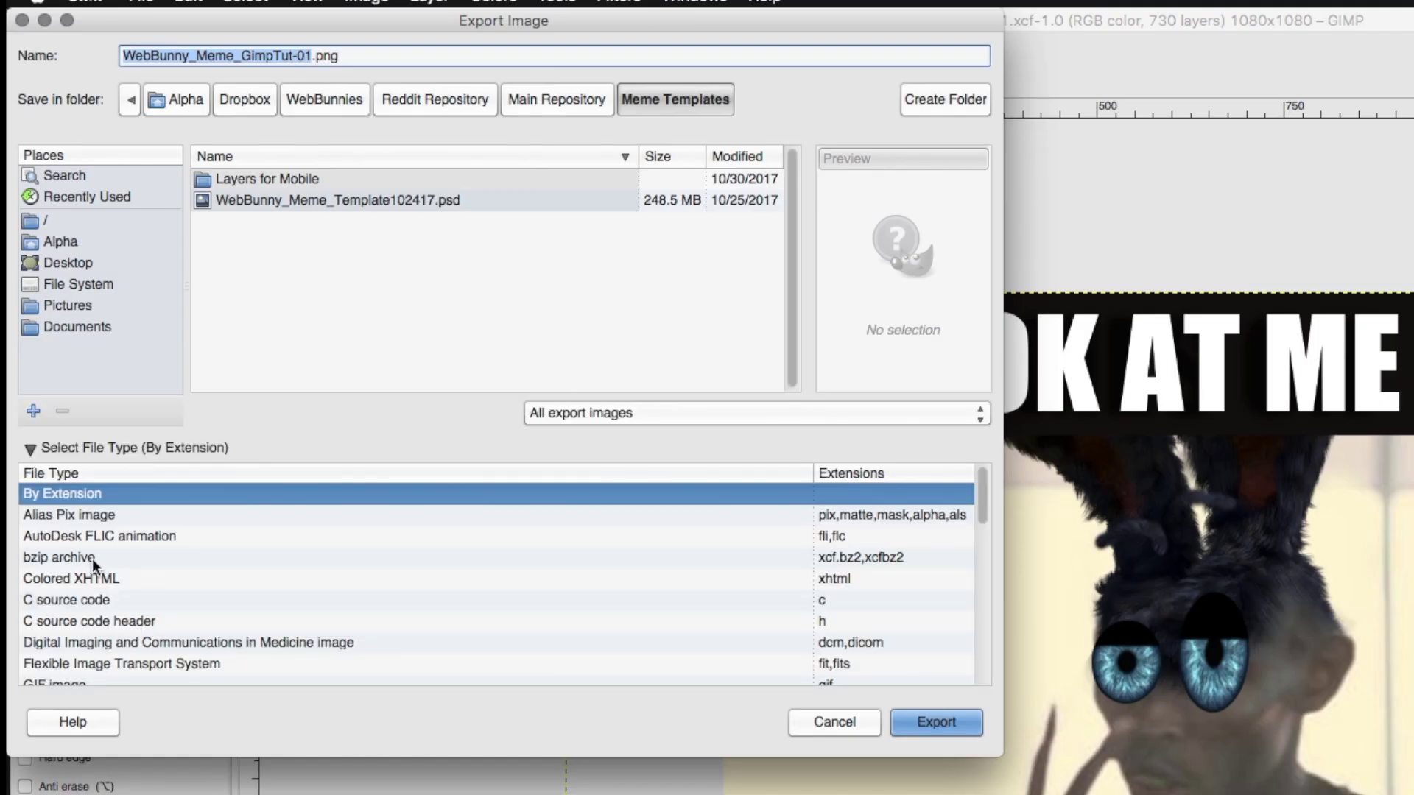
scroll(987, 515, down, 5)
drag(987, 593, 937, 598)
click(107, 586)
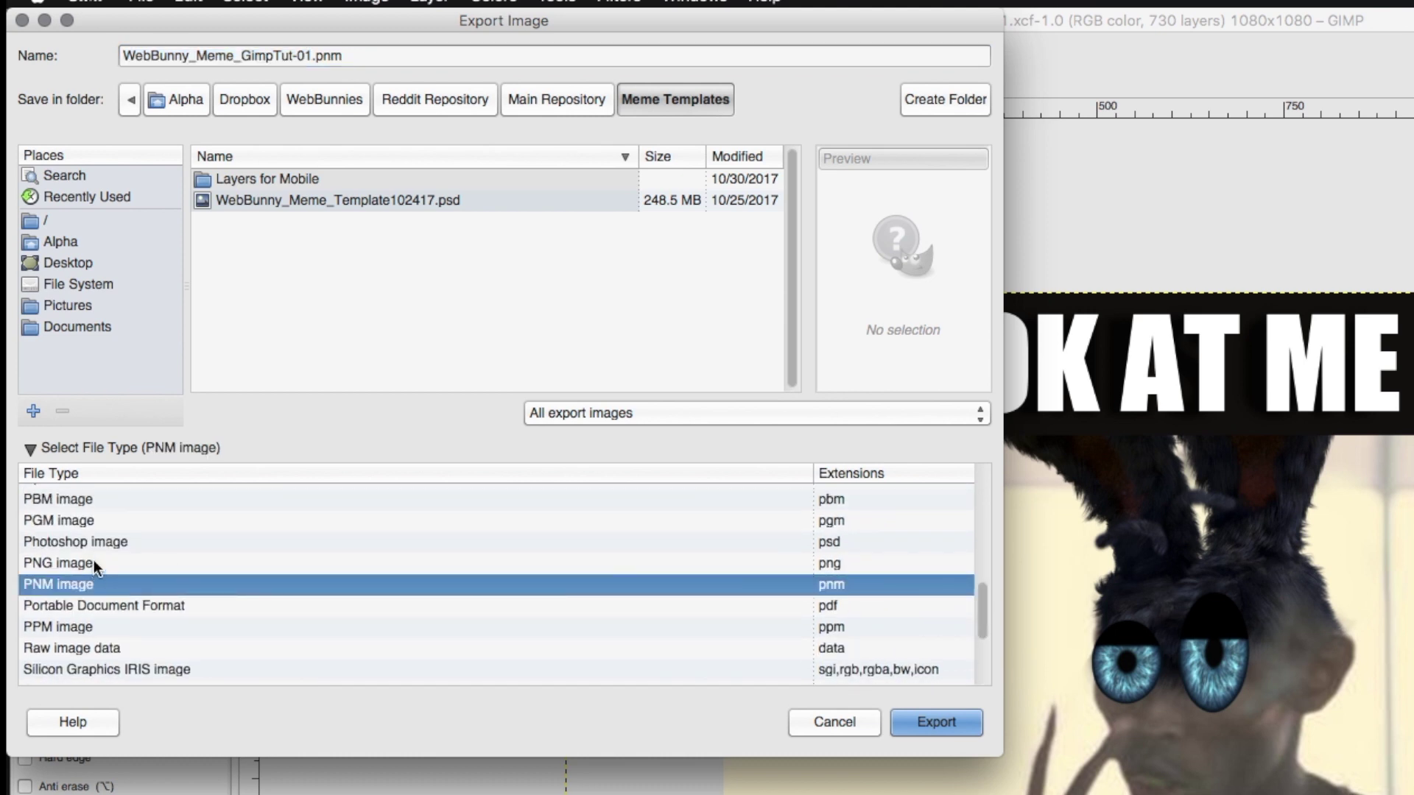
click(103, 563)
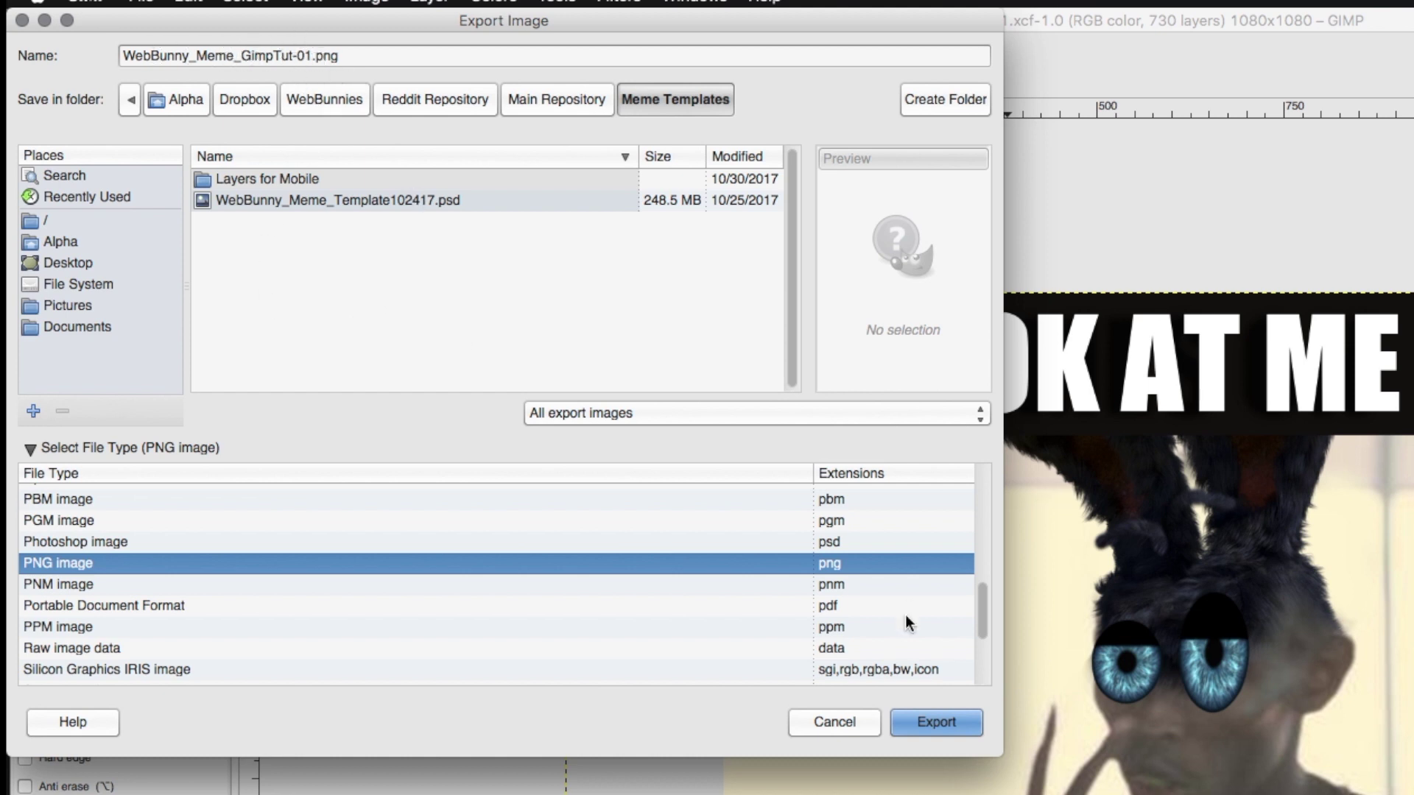
click(946, 728)
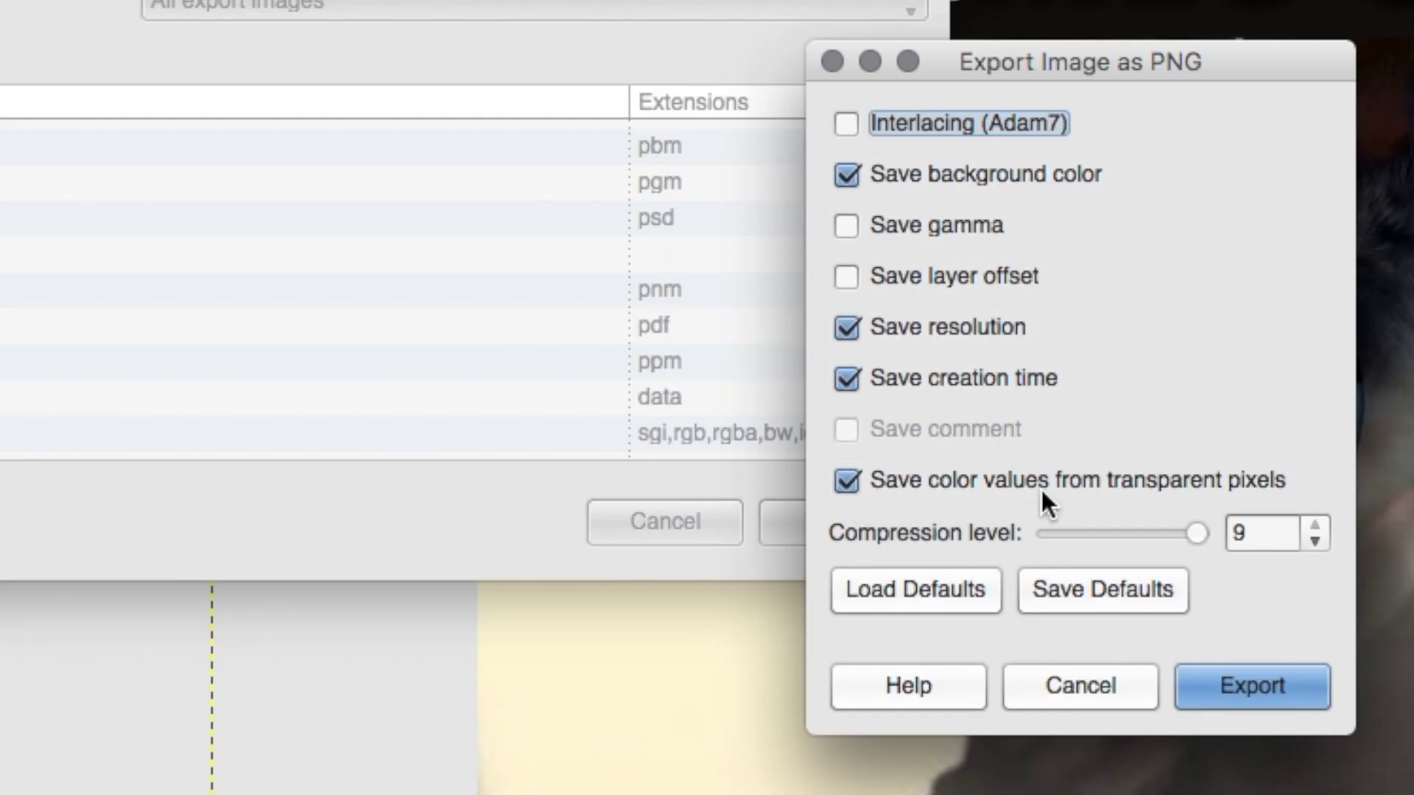
click(1269, 673)
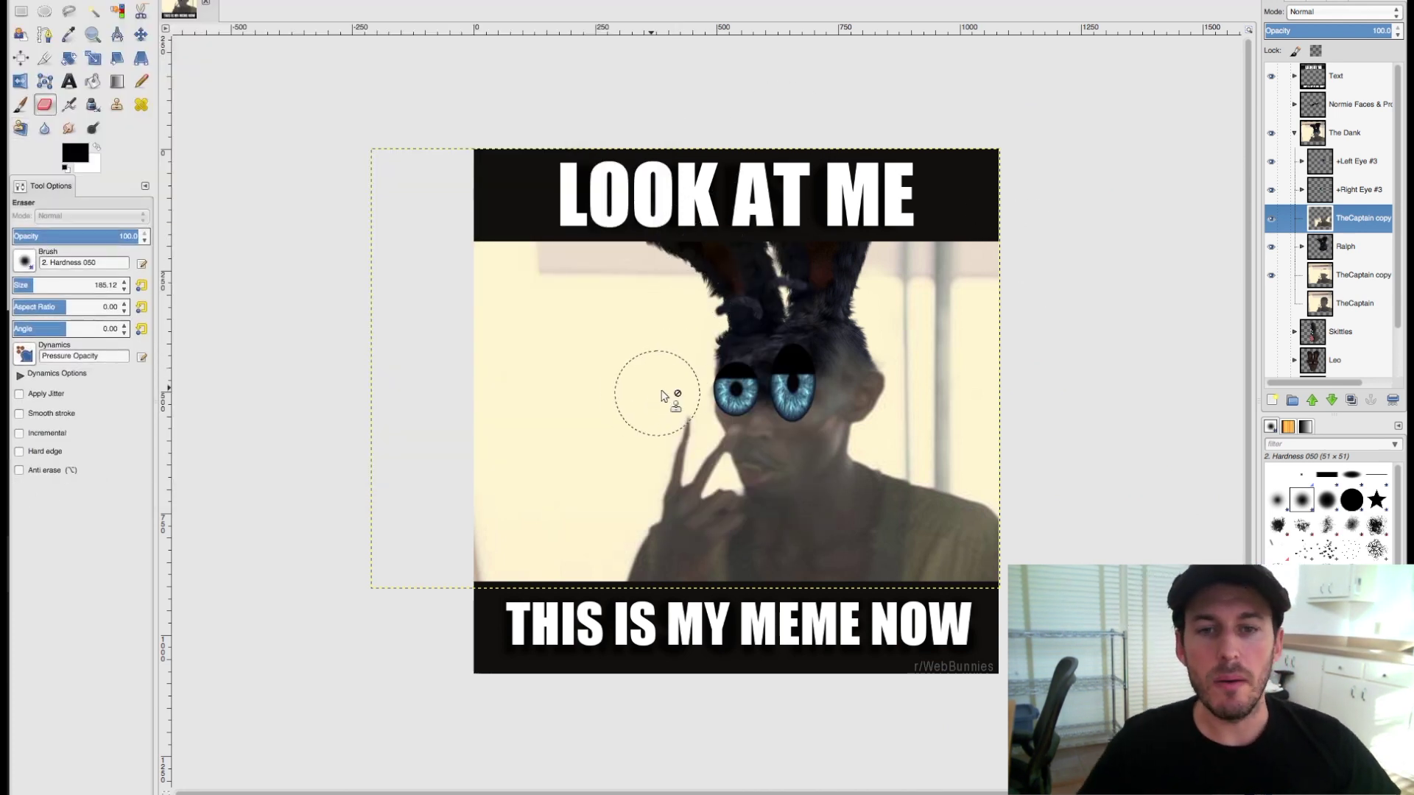
- Select the Perspective Clone tool
click(20, 128)
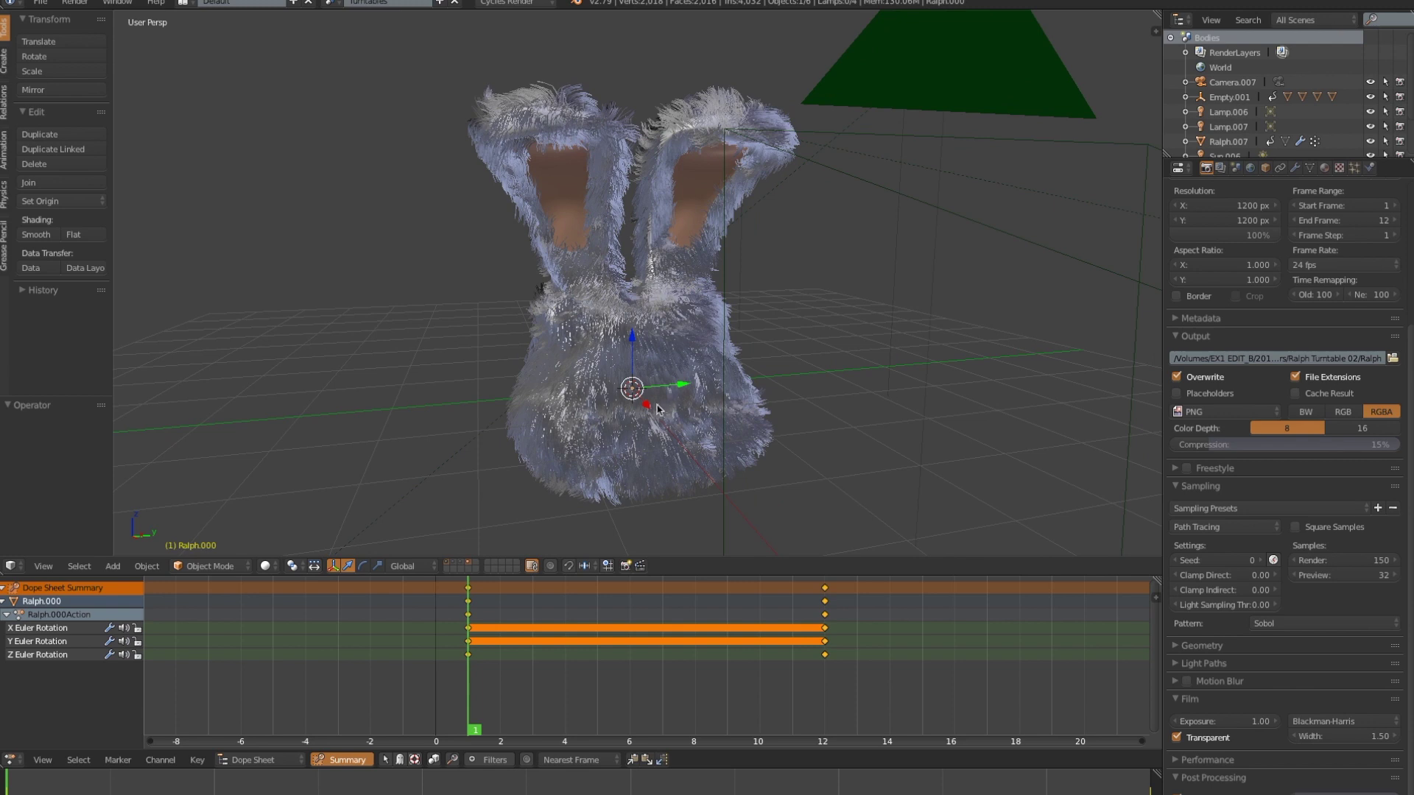
- Show Blender's scene layer 2, then open reddit.com/r/webbunnies in Firefox
key(2)
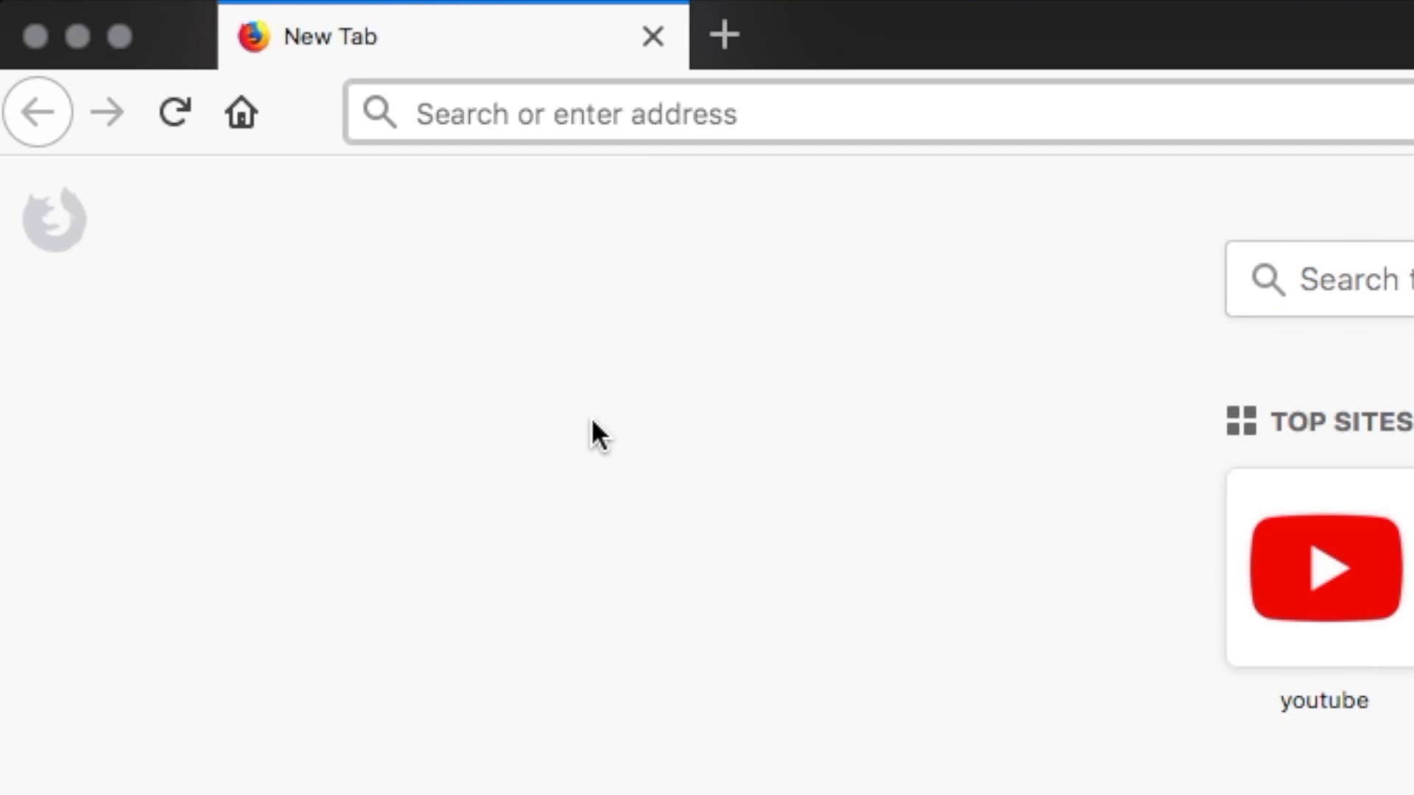
text(reddit.com/r/webb)
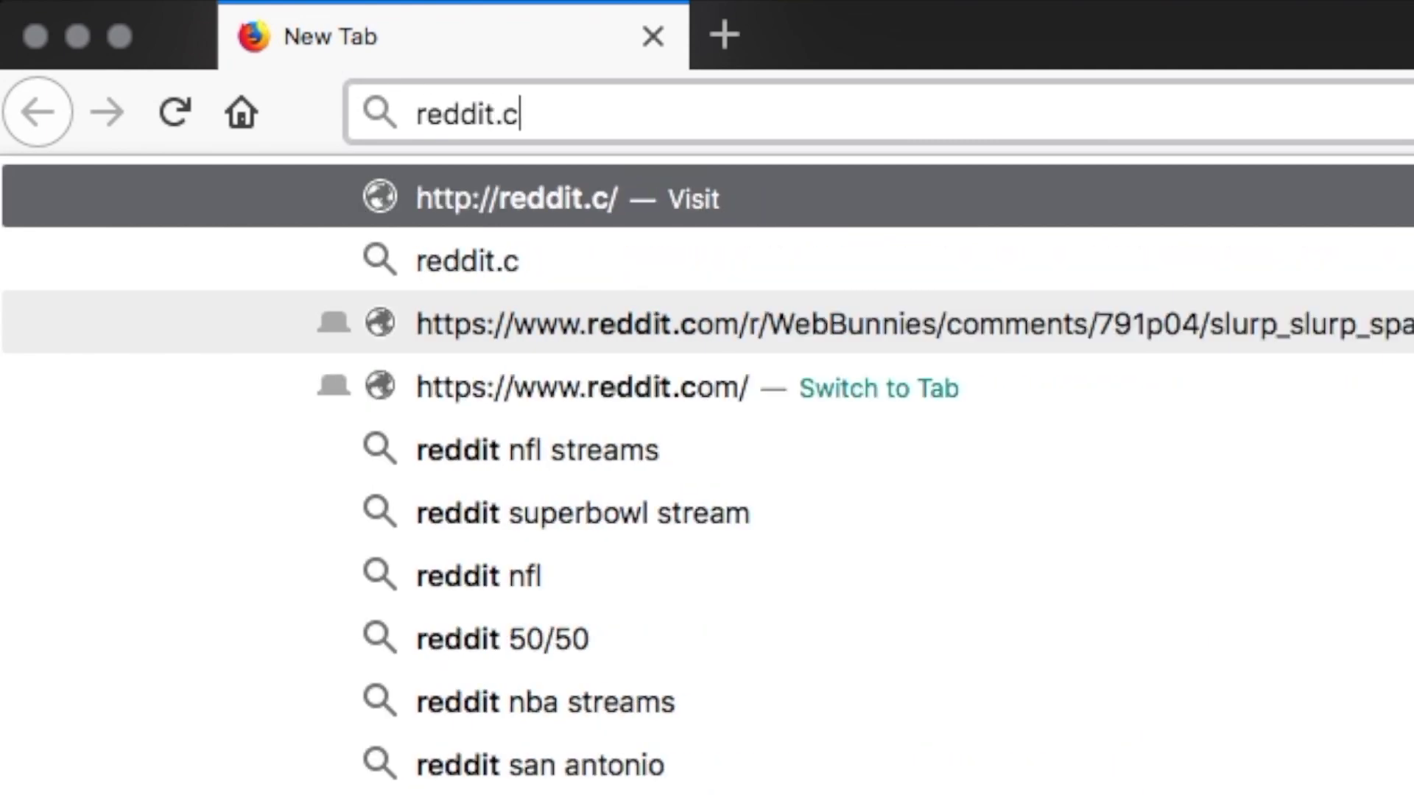
text(unnies)
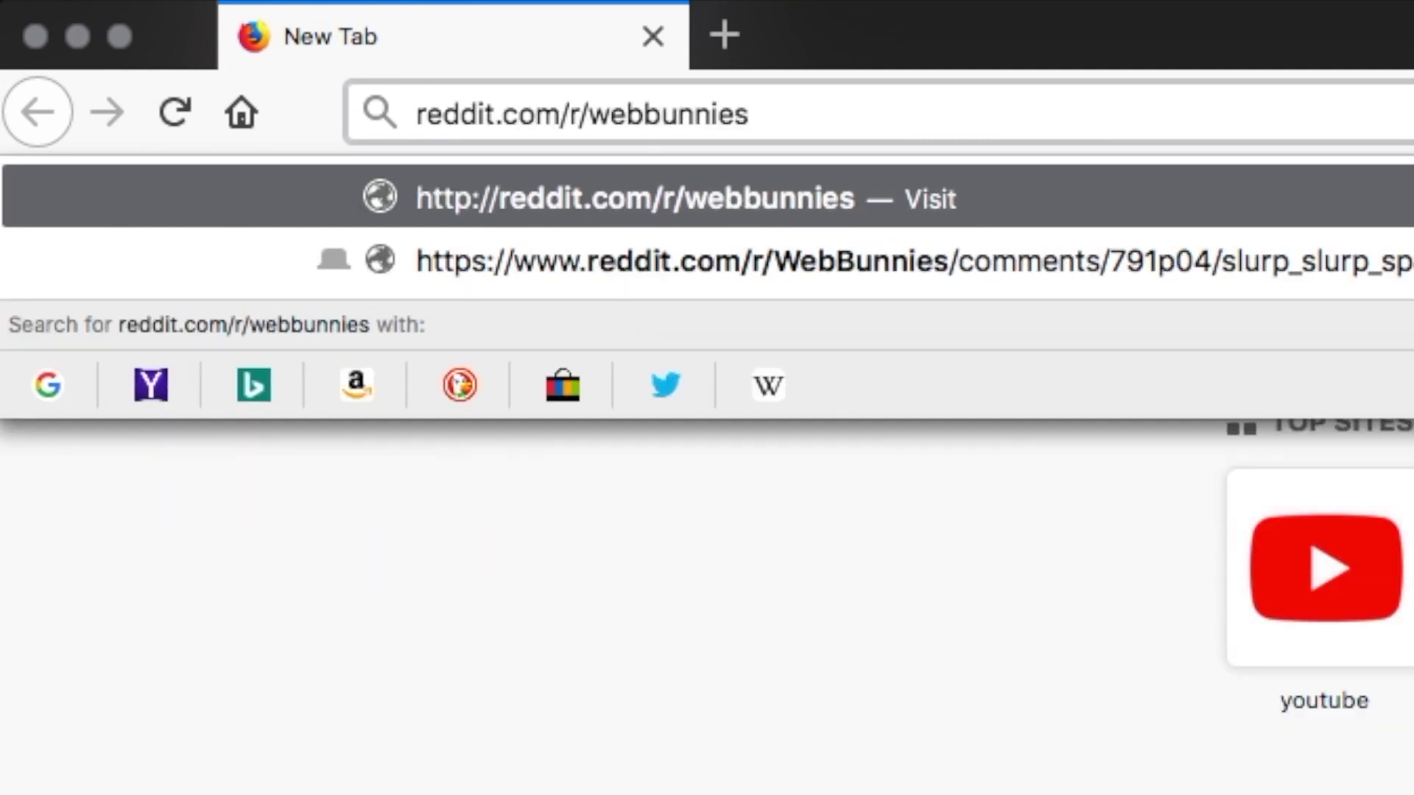
key(Return)
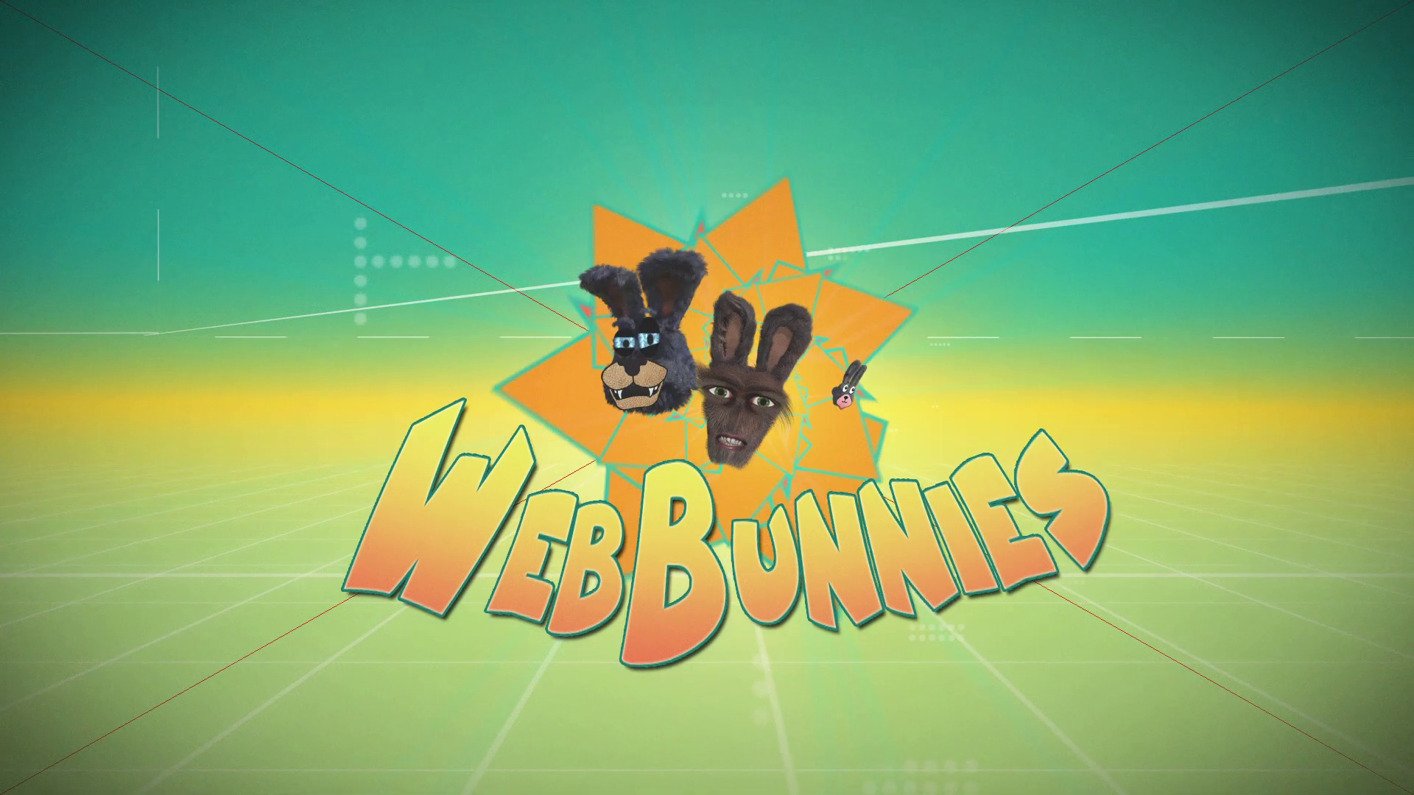